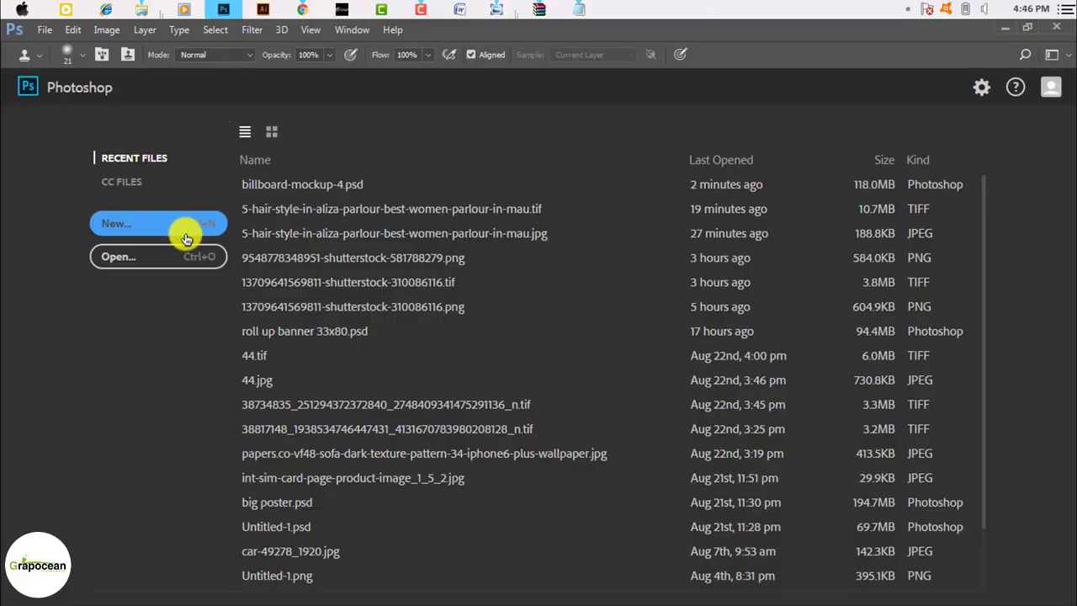
- Start a new document named 'beauty parlour banner' with size units in pixels
left_click(186, 239)
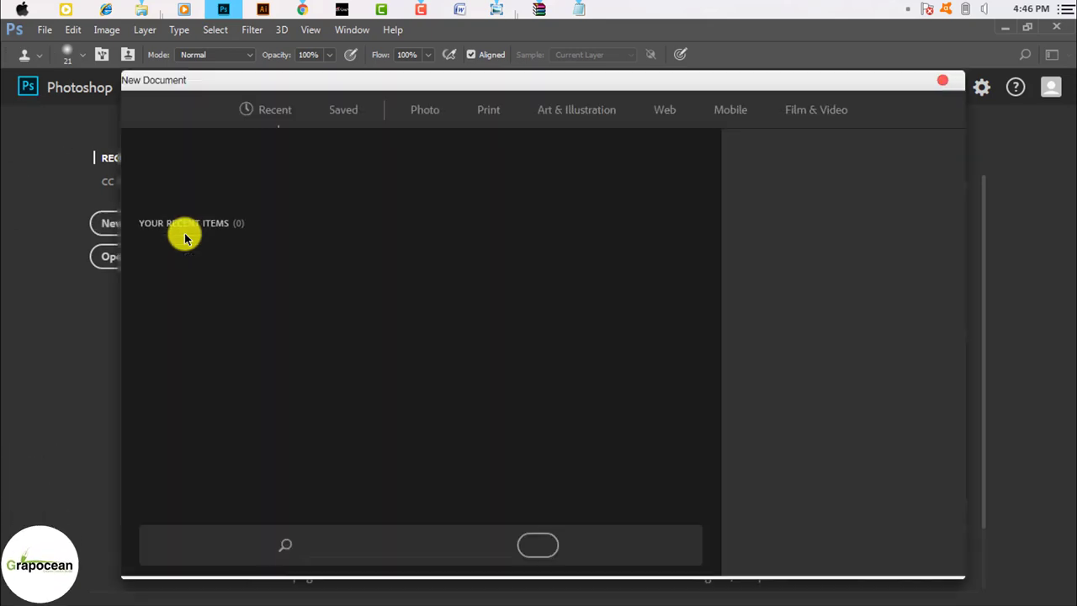
left_click_drag(802, 170, 673, 166)
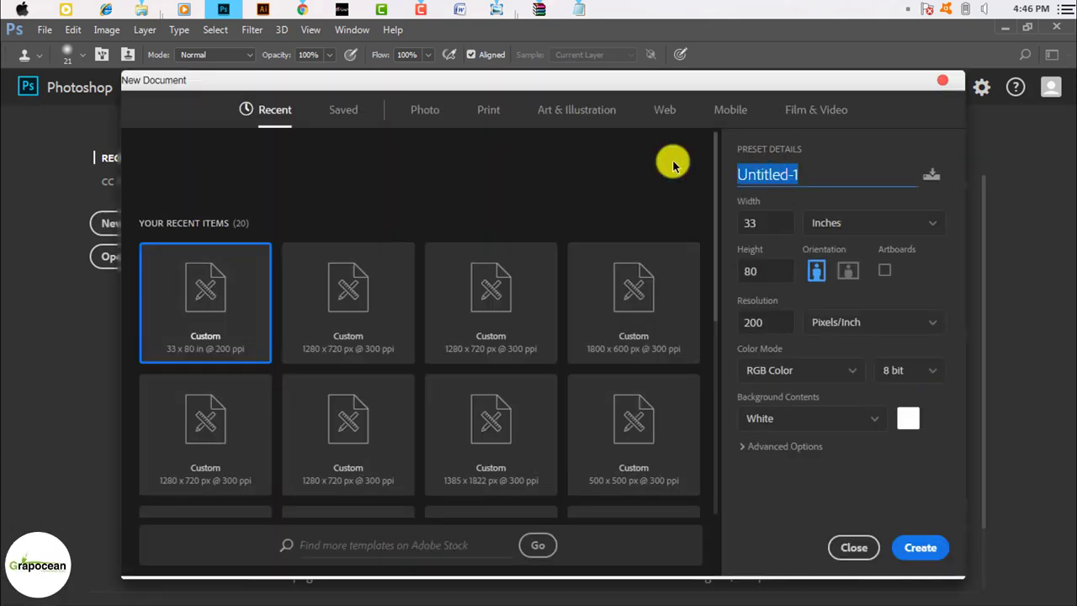
type("beauty parlour banner")
key("Tab")
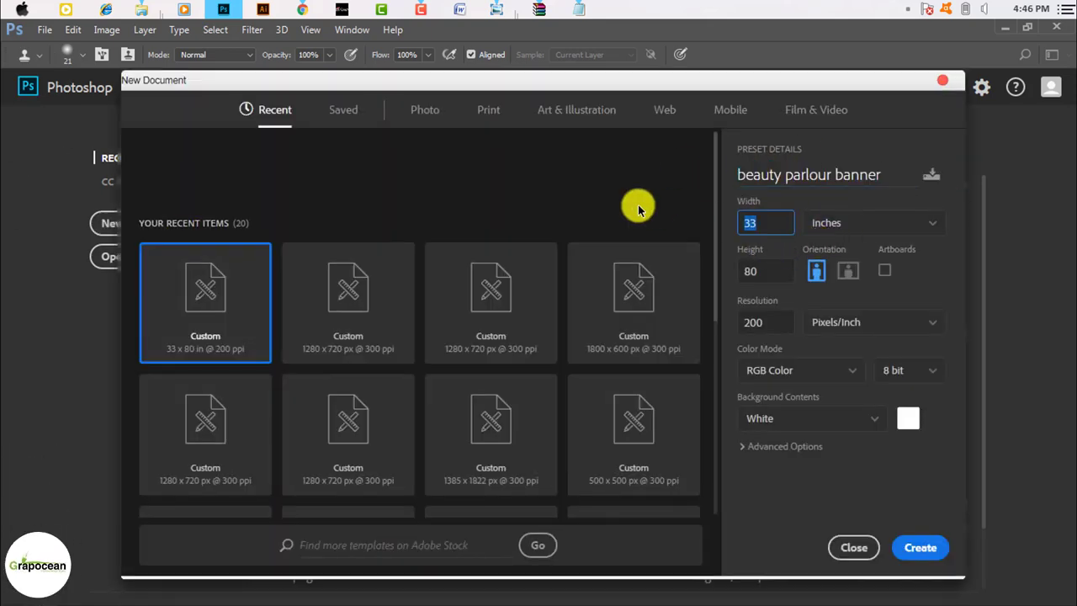
key("BackSpace")
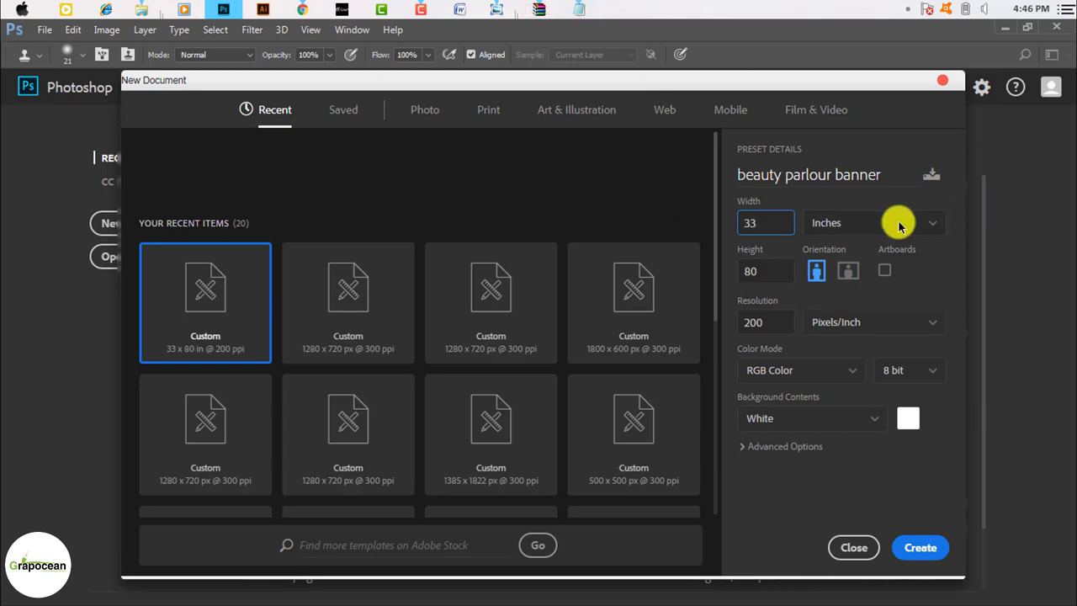
left_click(894, 222)
left_click(853, 242)
- Paste 1466 width and 816 height from the notes and create the document
left_click(583, 8)
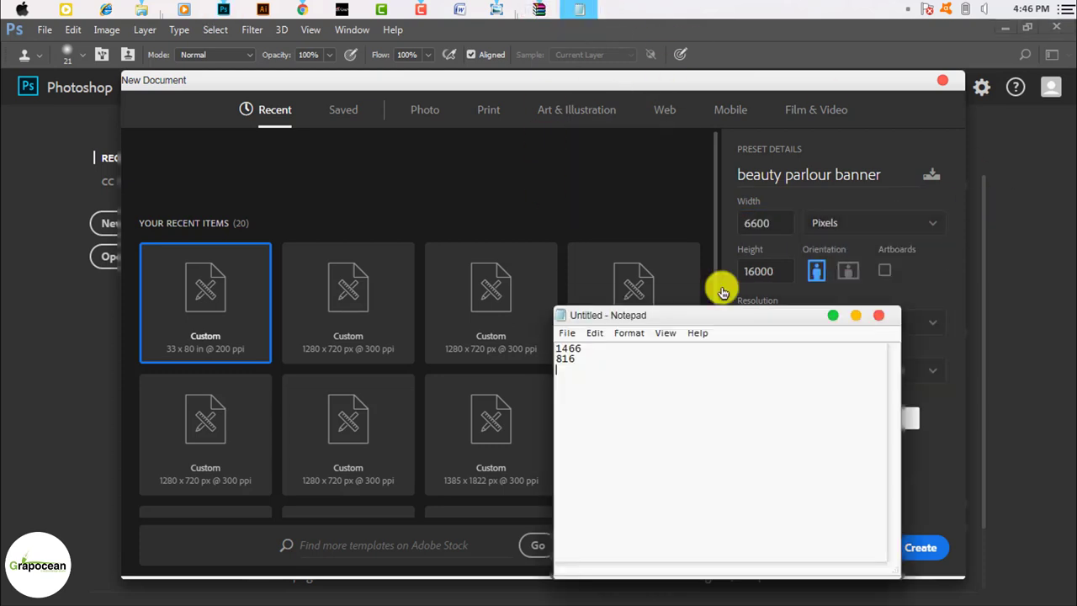
left_click_drag(598, 348, 493, 353)
key("ctrl+c")
left_click(769, 223)
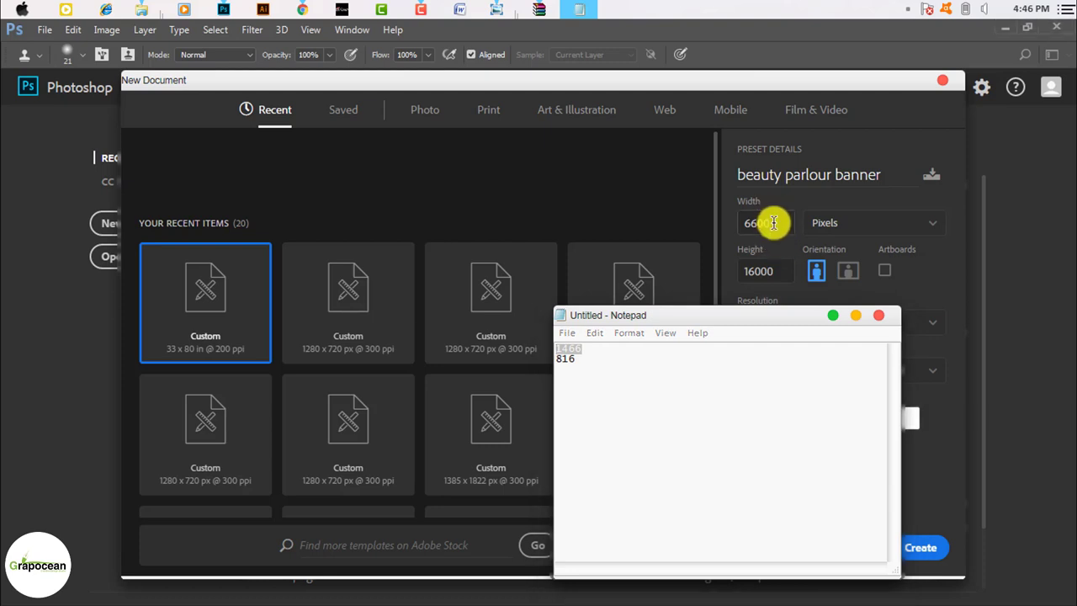
key("ctrl+v")
left_click_drag(581, 360, 458, 361)
key("ctrl+c")
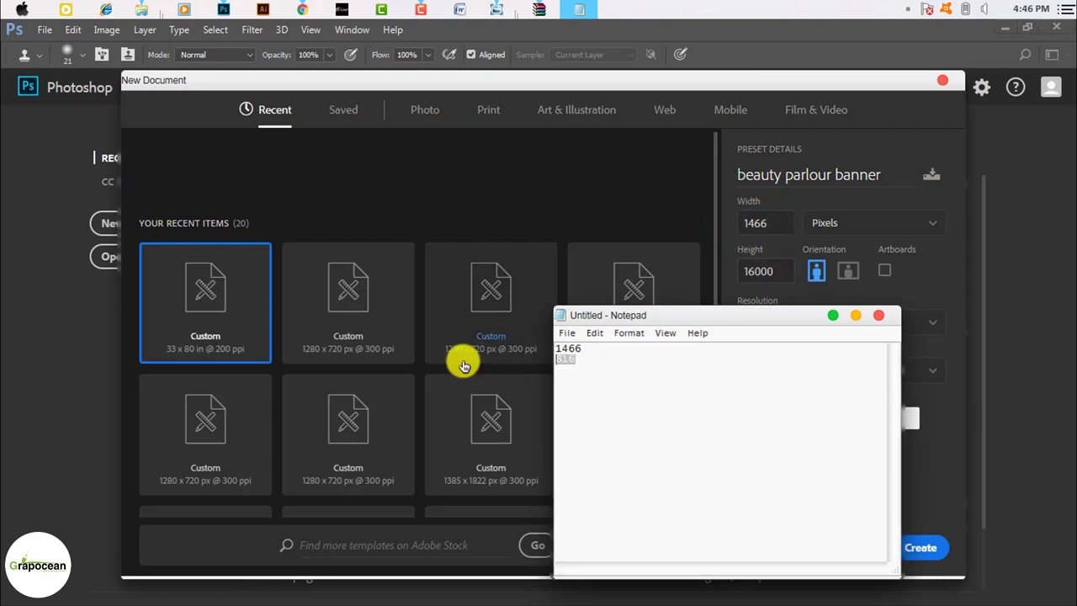
left_click(778, 270)
key("ctrl+v")
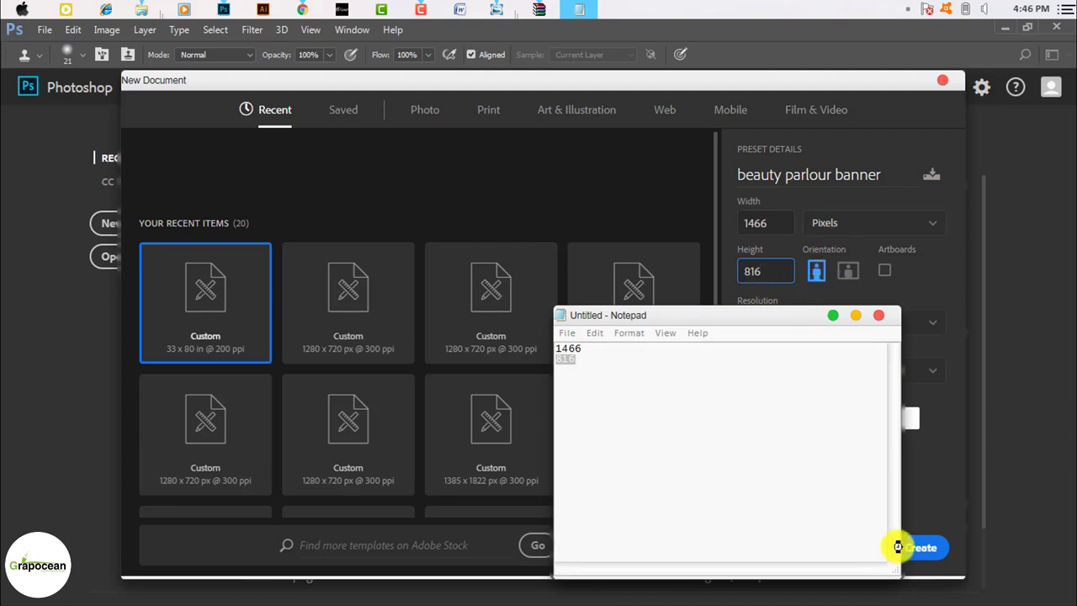
left_click(925, 548)
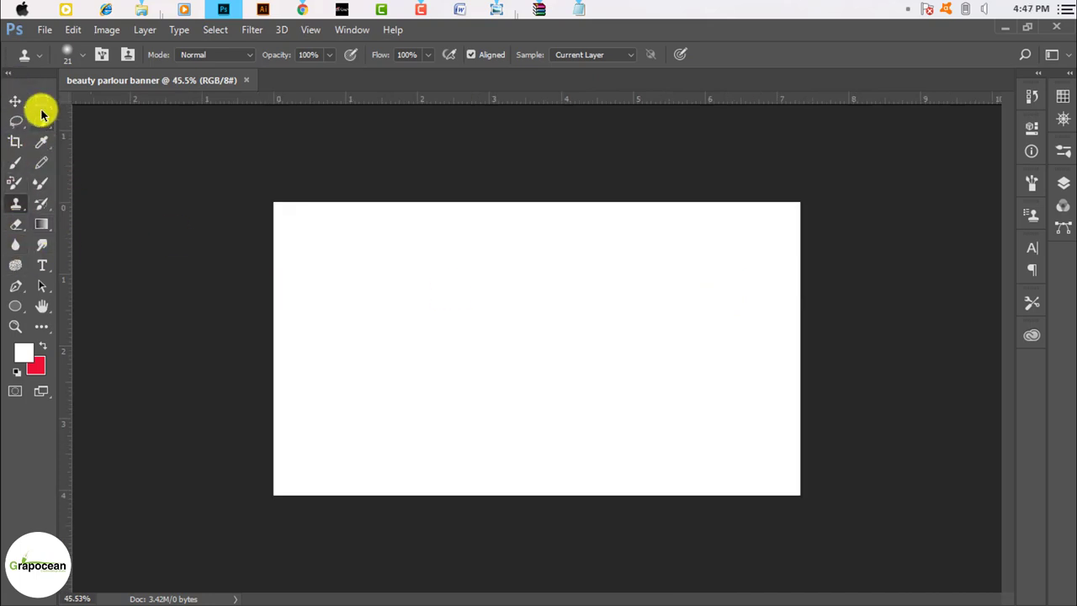
- Draw a rectangle shape covering the whole banner canvas
left_click(48, 328)
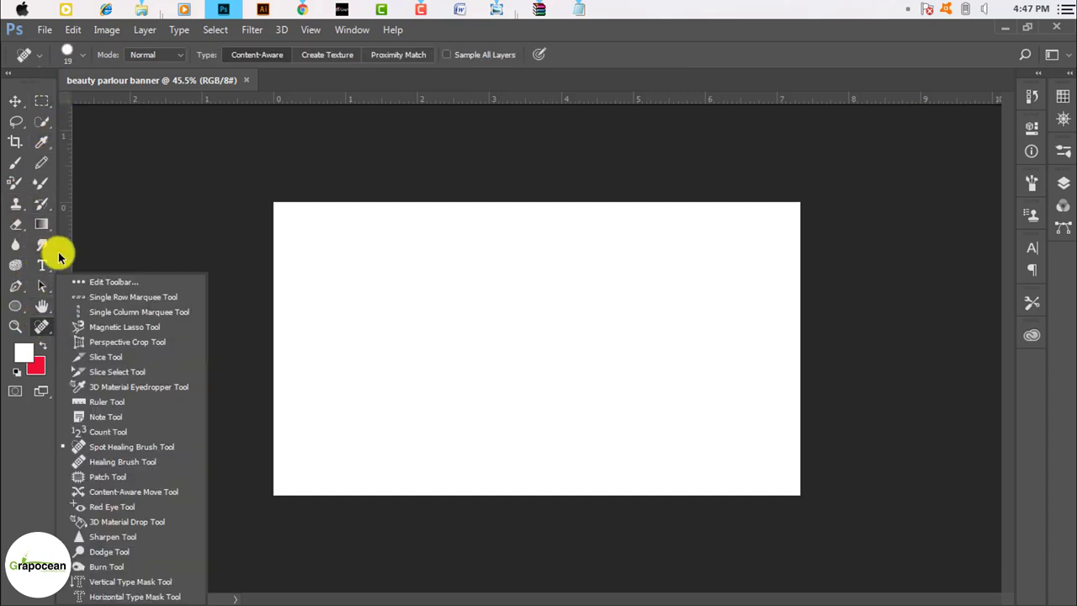
left_click(42, 286)
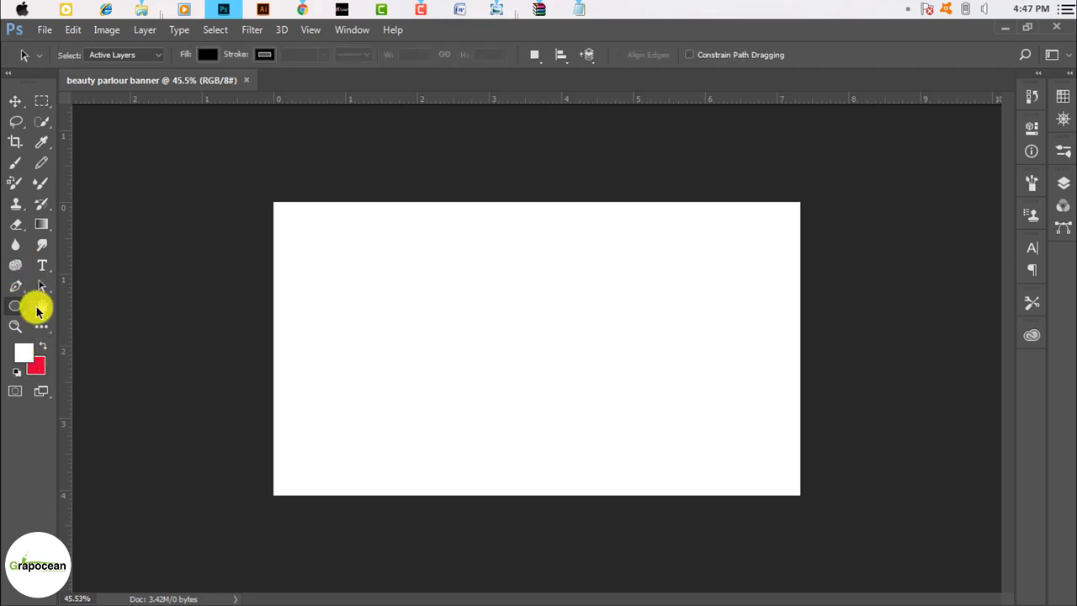
left_click(15, 306)
right_click(15, 306)
left_click(71, 305)
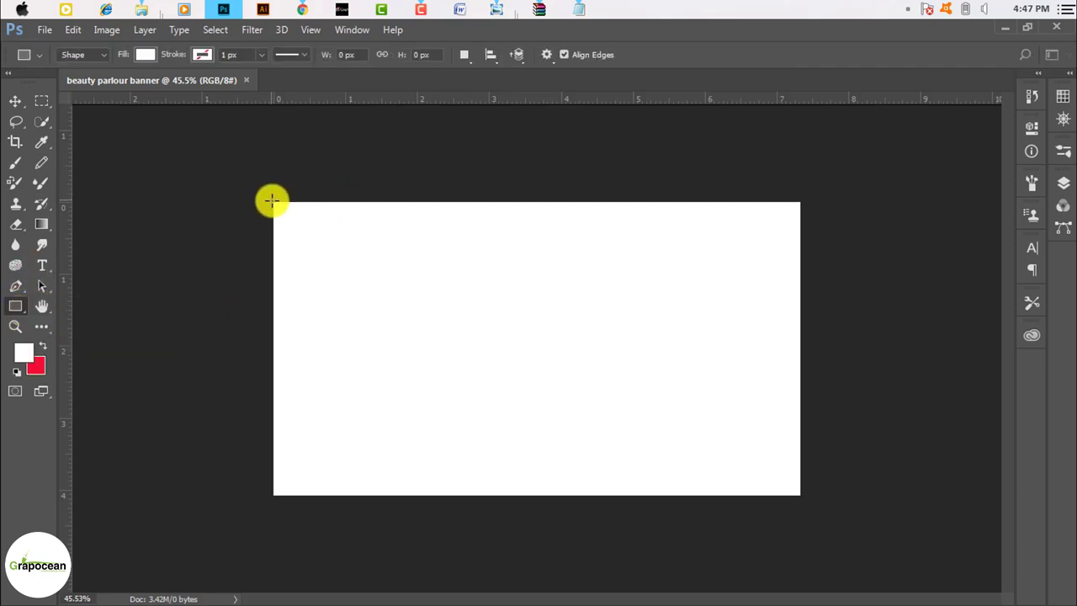
left_click_drag(272, 200, 800, 498)
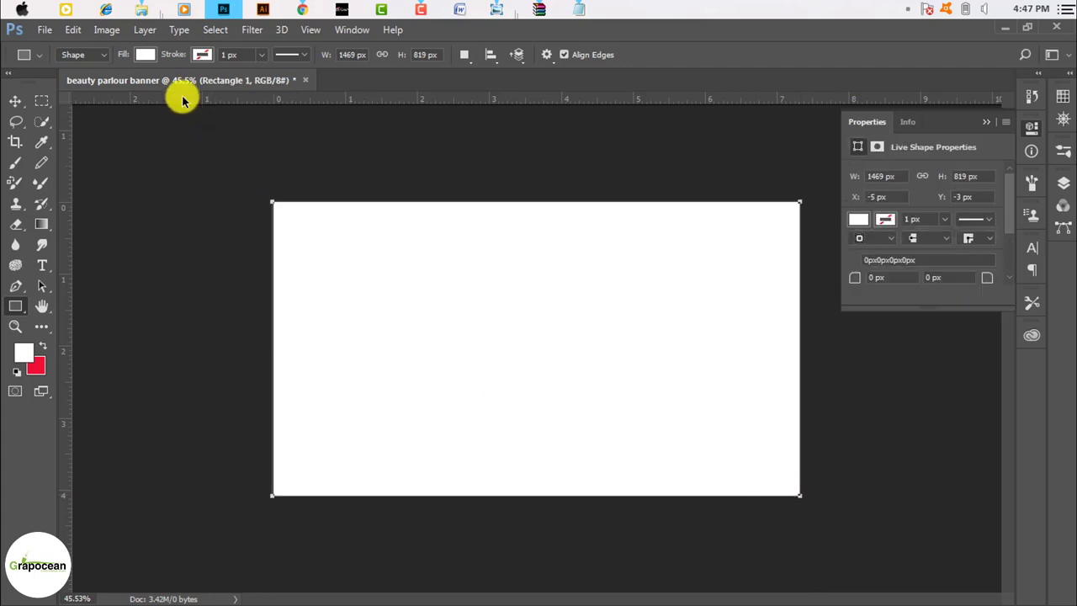
- Set the rectangle's fill to a dark grey swatch
left_click(144, 55)
scroll(204, 220, "down", 1)
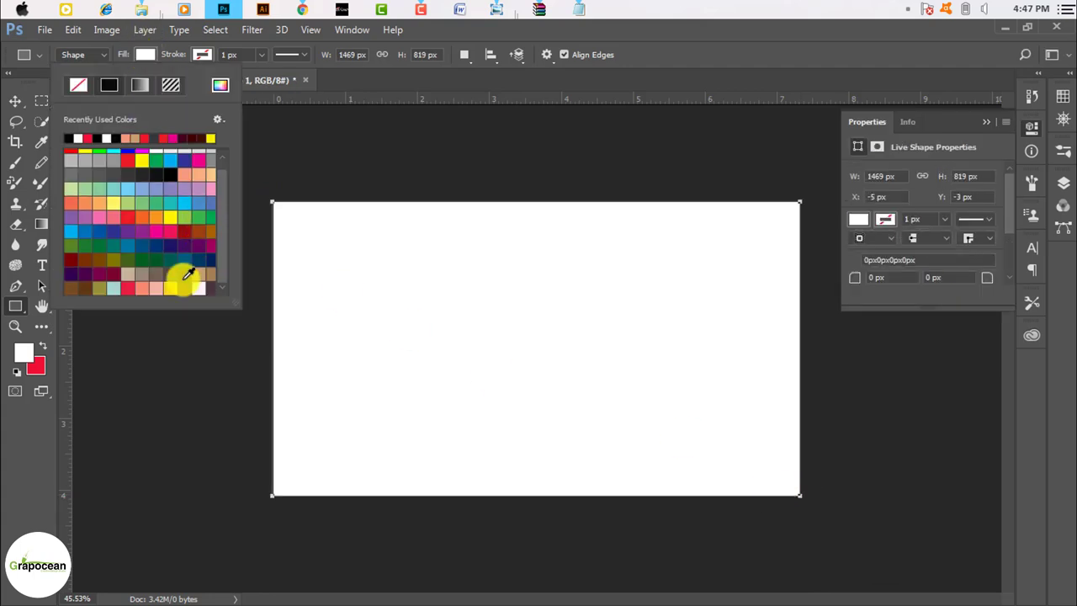
left_click(186, 269)
scroll(162, 187, "up", 1)
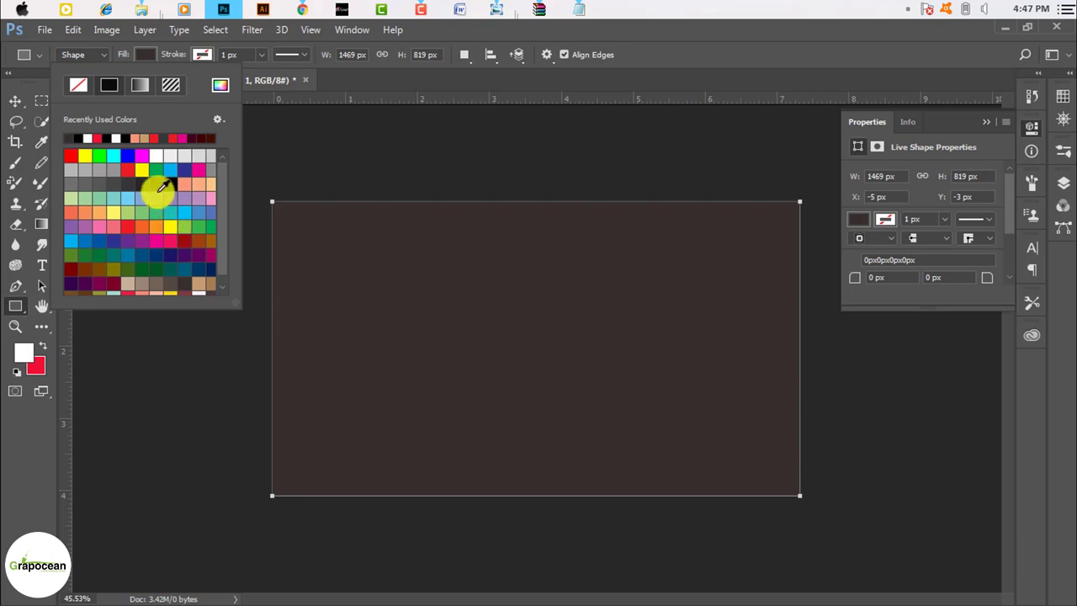
left_click(144, 186)
left_click(4, 99)
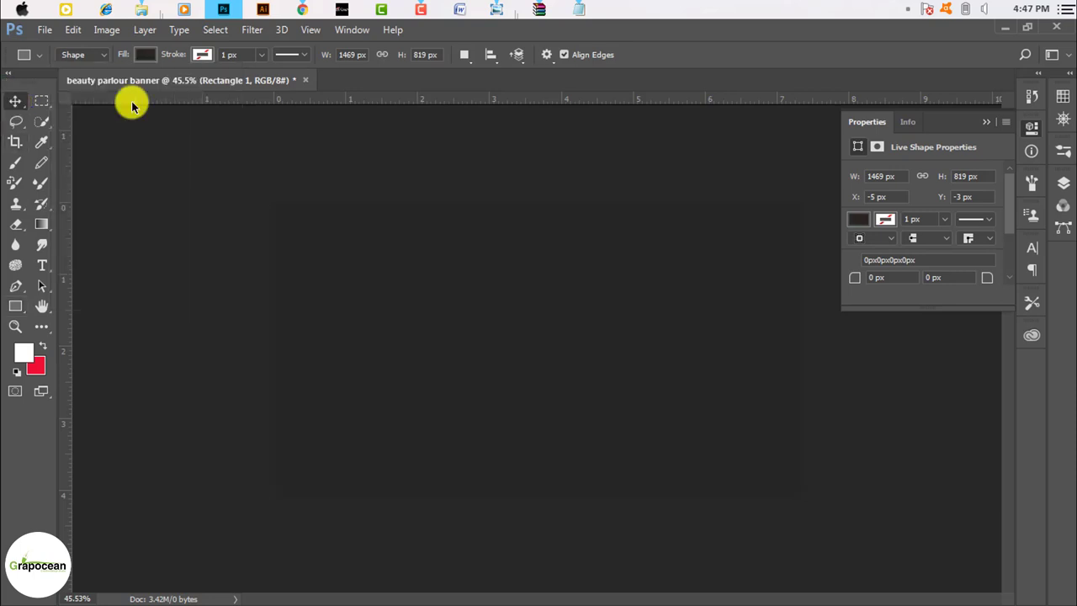
- Preview Dark Gray, Black and Default as the pasteboard colour around the canvas
key("v")
left_click(813, 445)
right_click(896, 481)
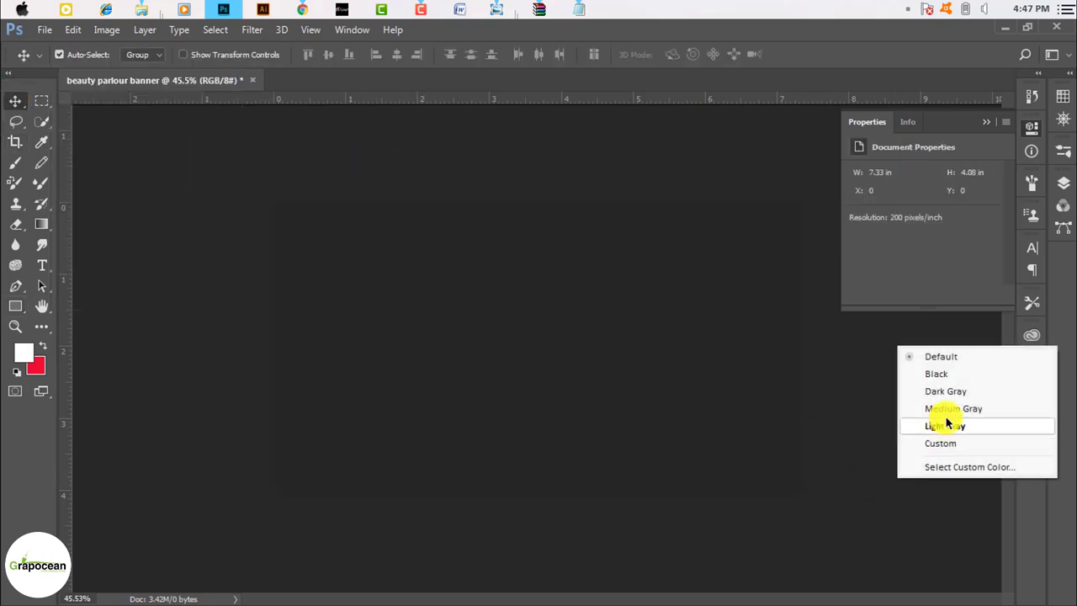
left_click(953, 392)
right_click(903, 458)
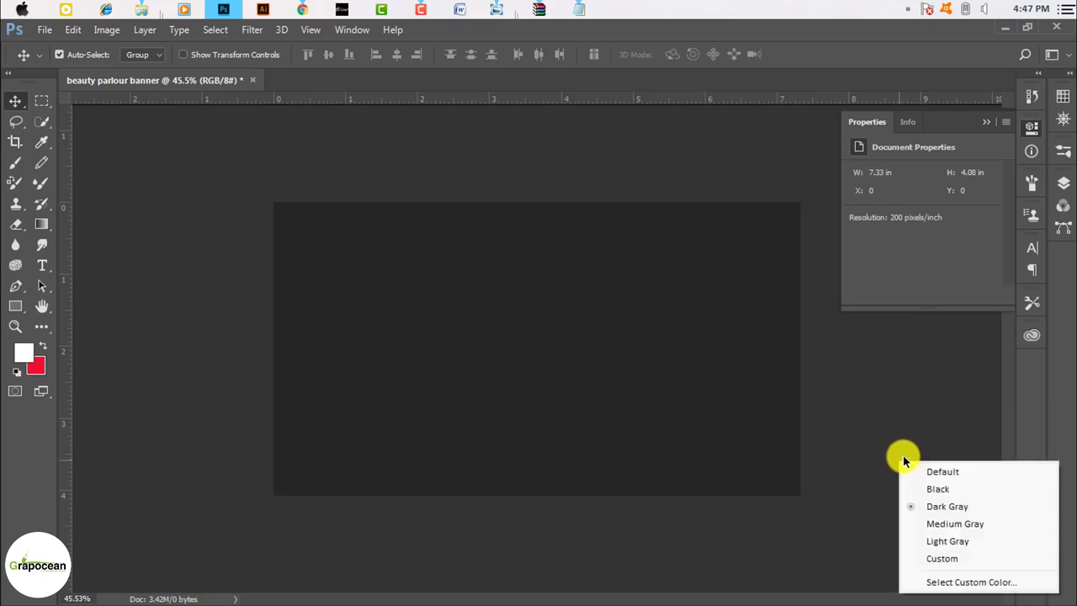
left_click(944, 492)
right_click(931, 485)
left_click(956, 359)
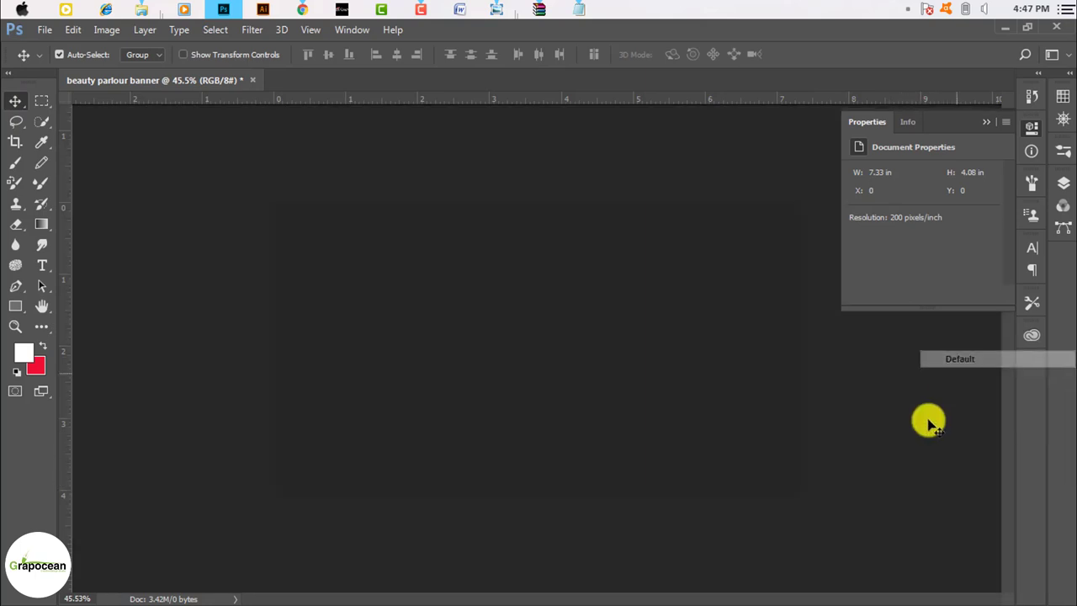
- Settle on a Light Gray pasteboard after trying Custom, and close the Properties panel
right_click(919, 459)
left_click(960, 552)
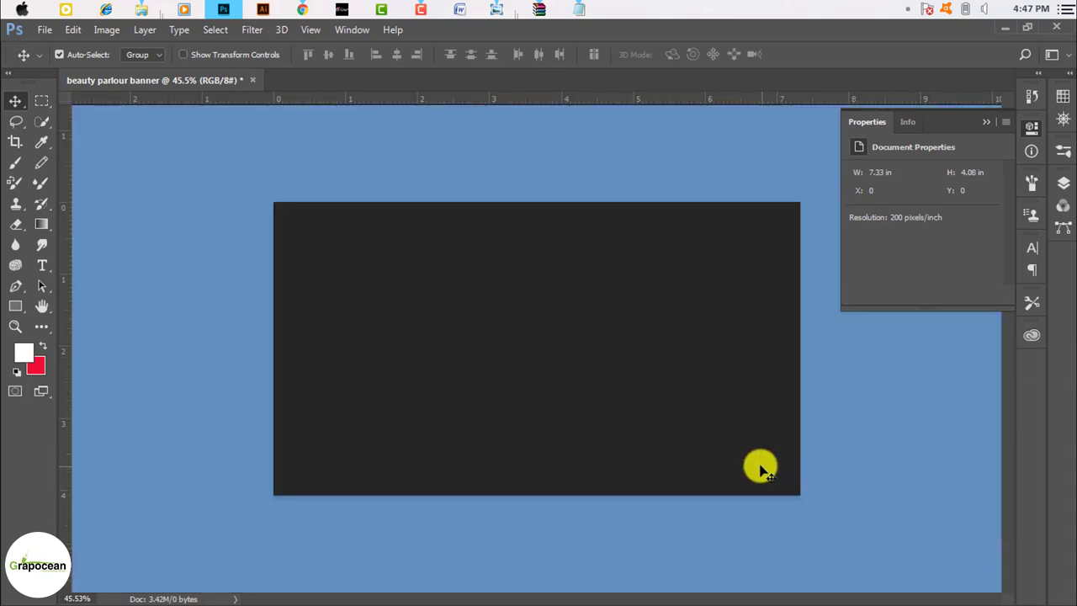
right_click(943, 488)
left_click(966, 422)
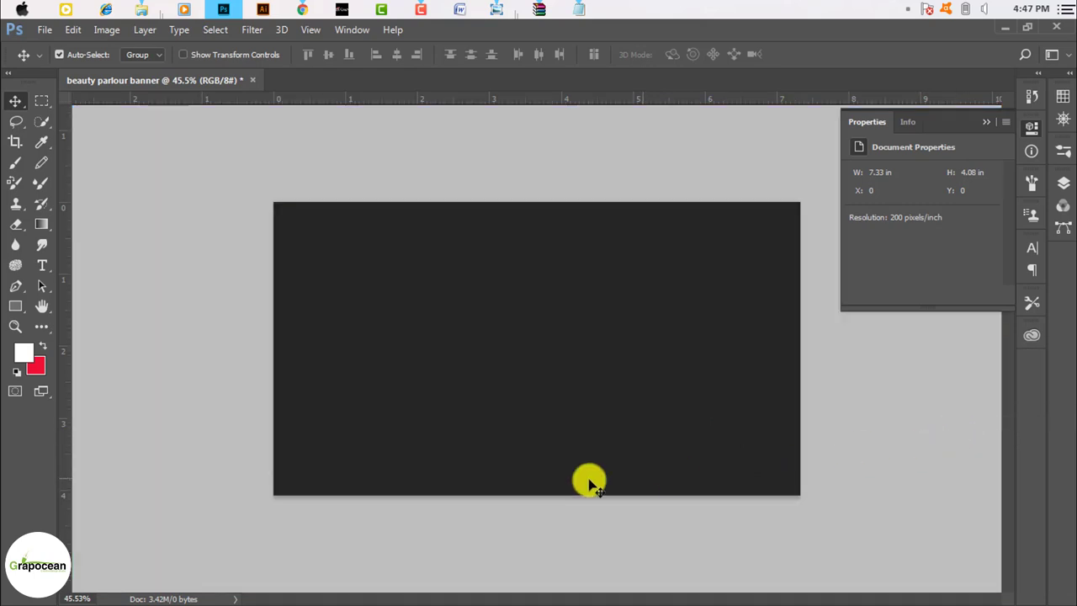
scroll(589, 480, "down", 1)
scroll(589, 427, "up", 1)
scroll(578, 402, "down", 1)
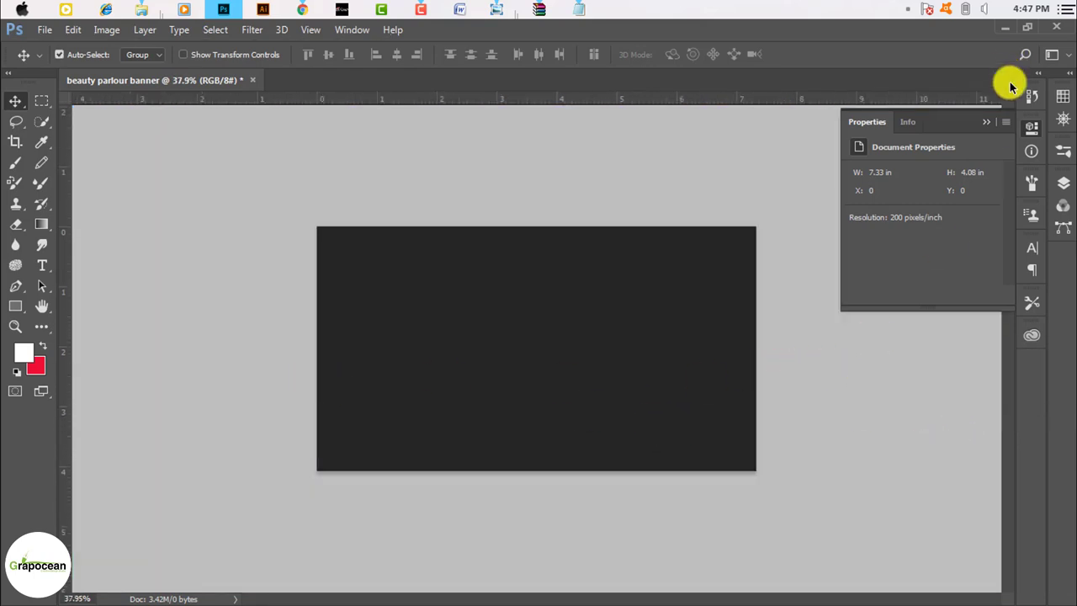
left_click(990, 123)
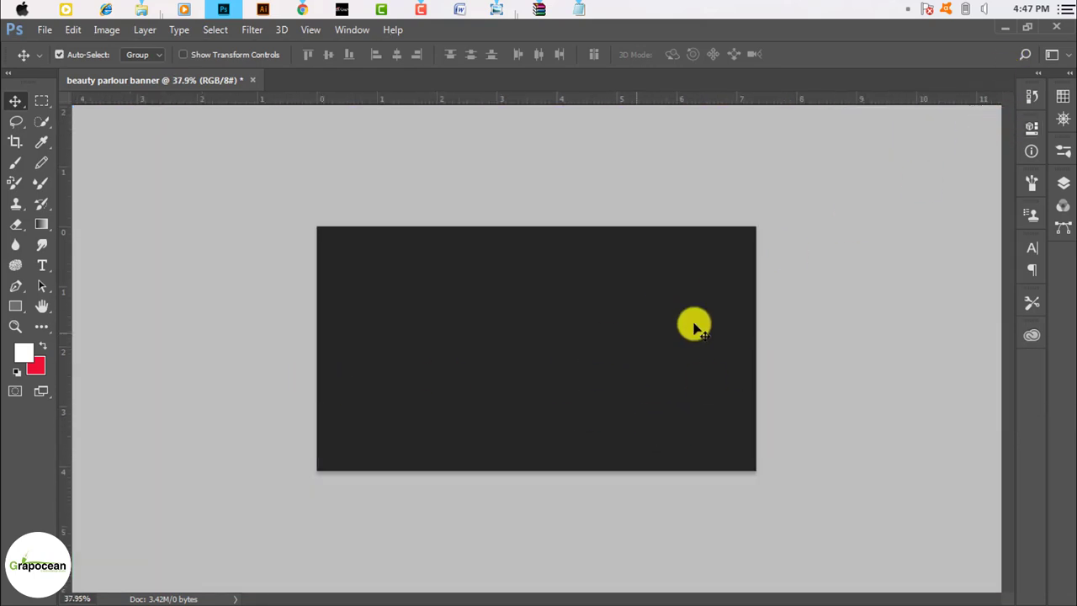
- Paint a soft white glow on a new Layer 1 at 38% opacity
left_click(1063, 183)
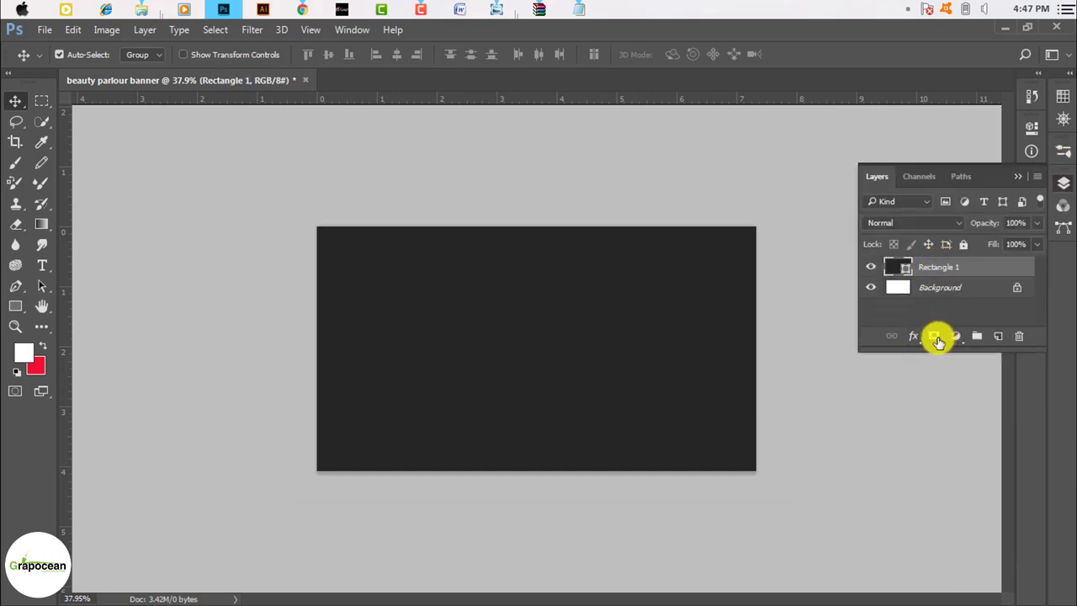
left_click(16, 160)
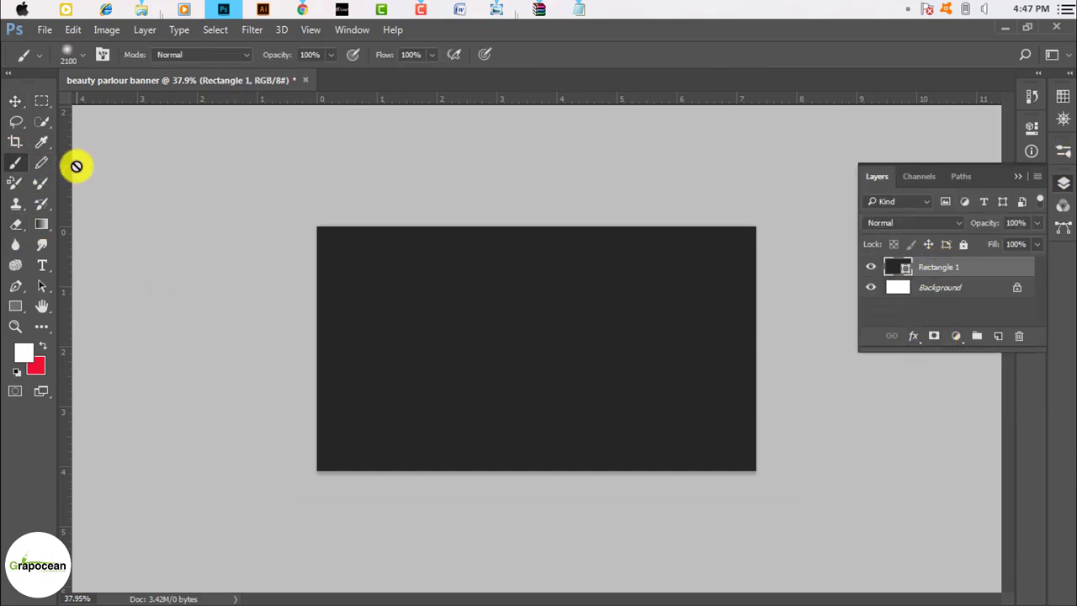
left_click(998, 336)
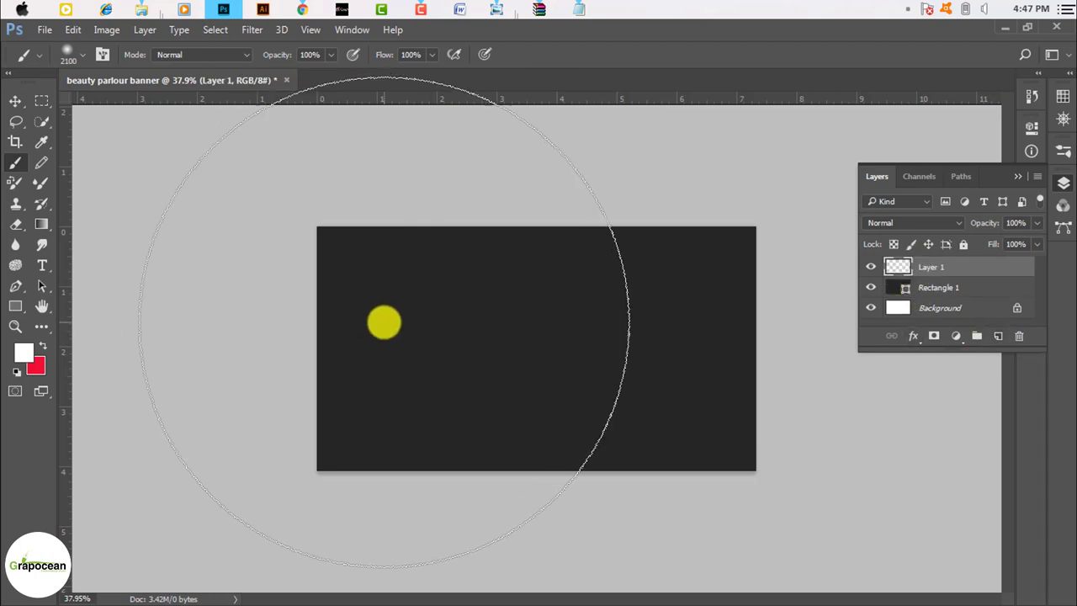
key("bracketleft")
key("bracketleft")
key("bracketleft")
key("bracketleft")
key("bracketleft")
key("bracketleft")
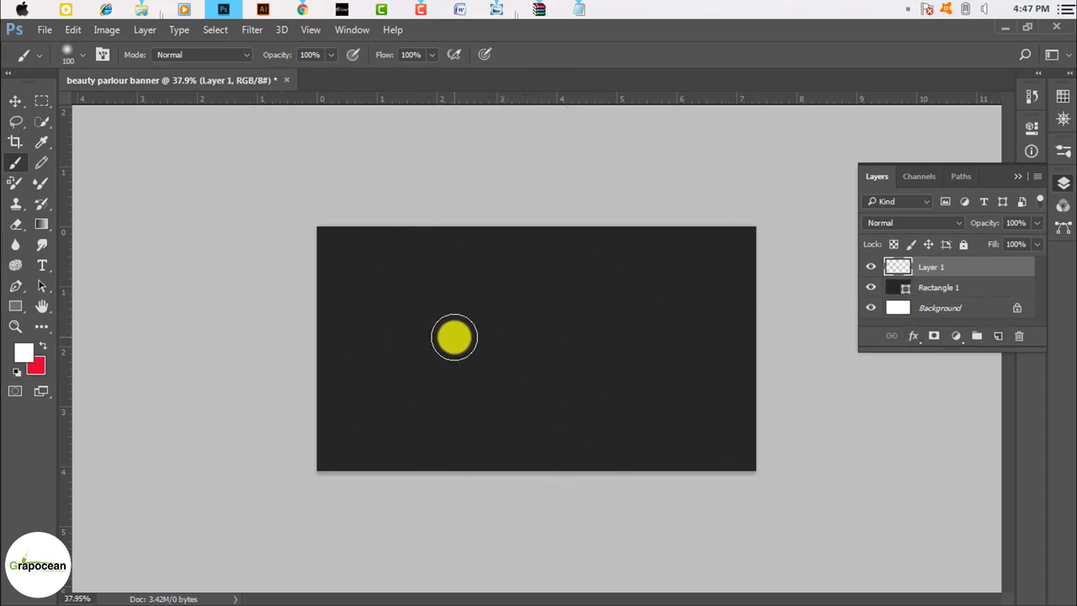
left_click(447, 338)
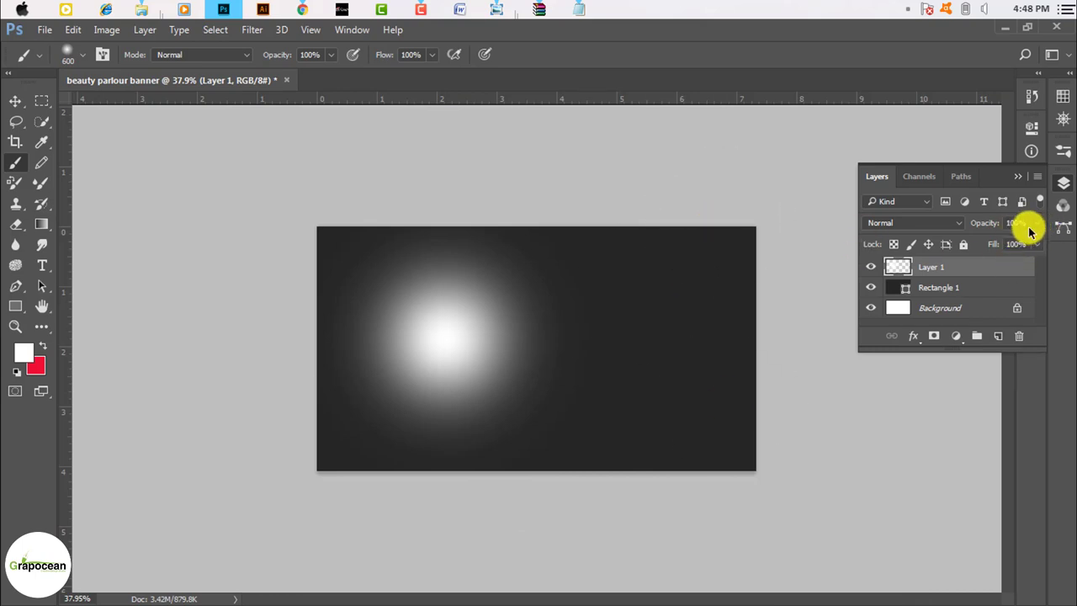
left_click_drag(1008, 244, 990, 247)
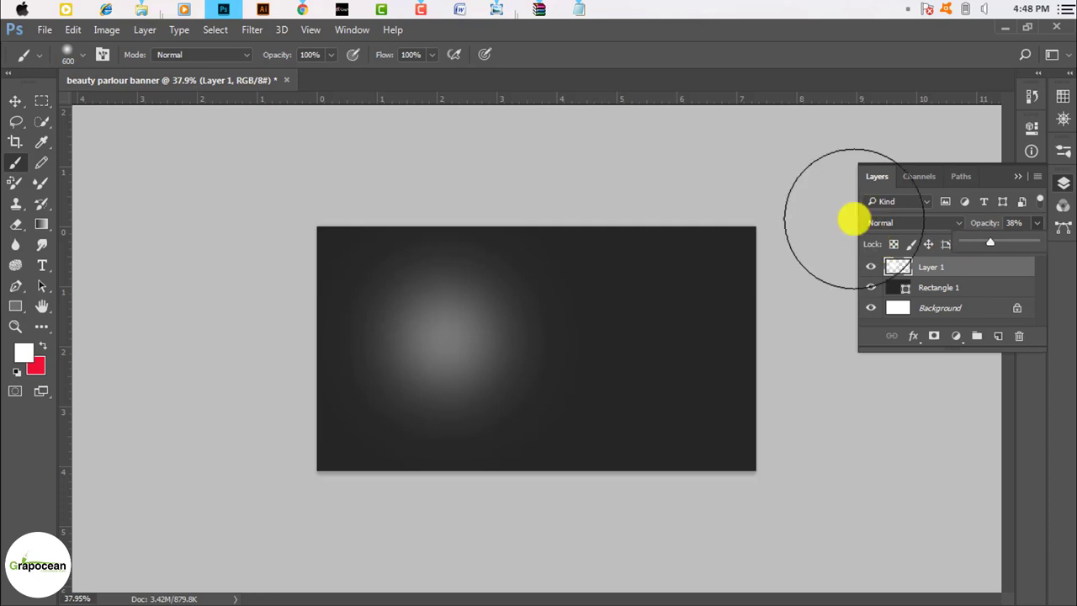
- Enlarge the glow layer to about 182% and return to the Move tool
key("ctrl+t")
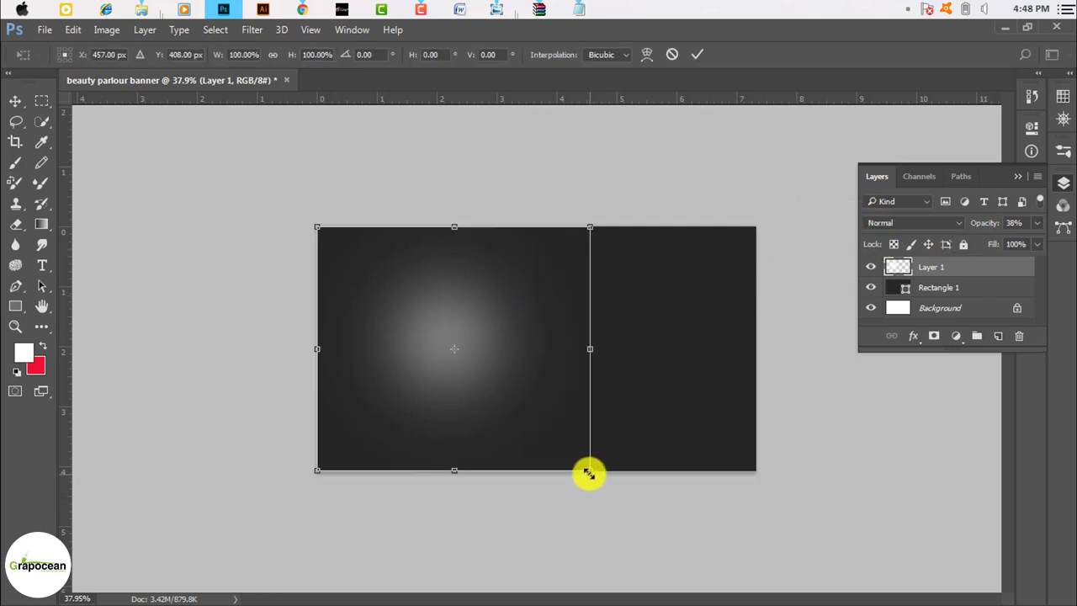
left_click_drag(589, 471, 752, 516)
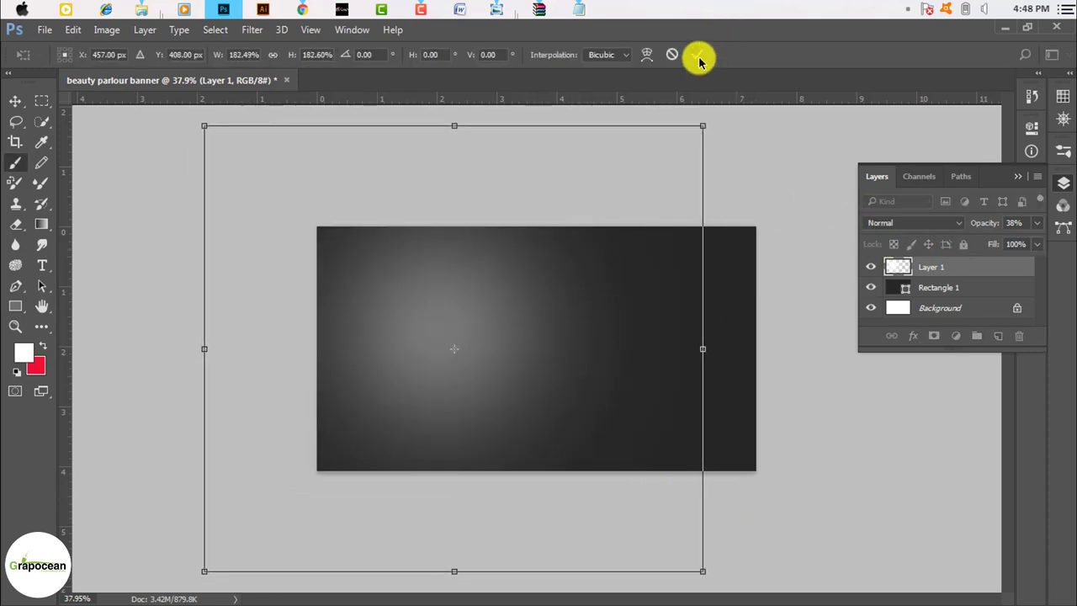
left_click(698, 56)
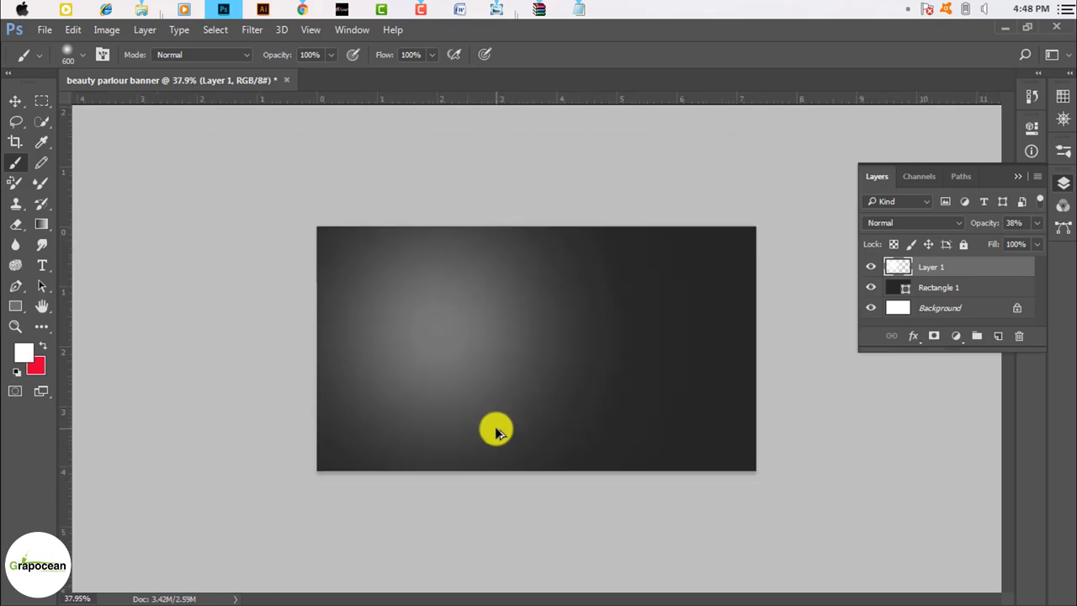
left_click(16, 102)
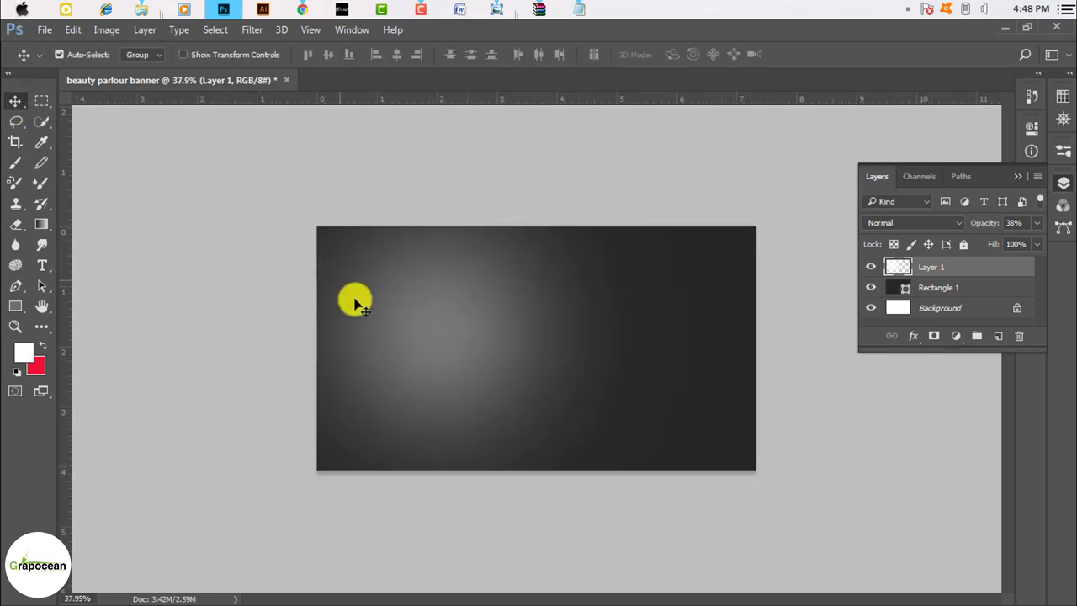
- Open the 5-hair-style model PNG from Desktop > beauty parlour banner
key("ctrl+o")
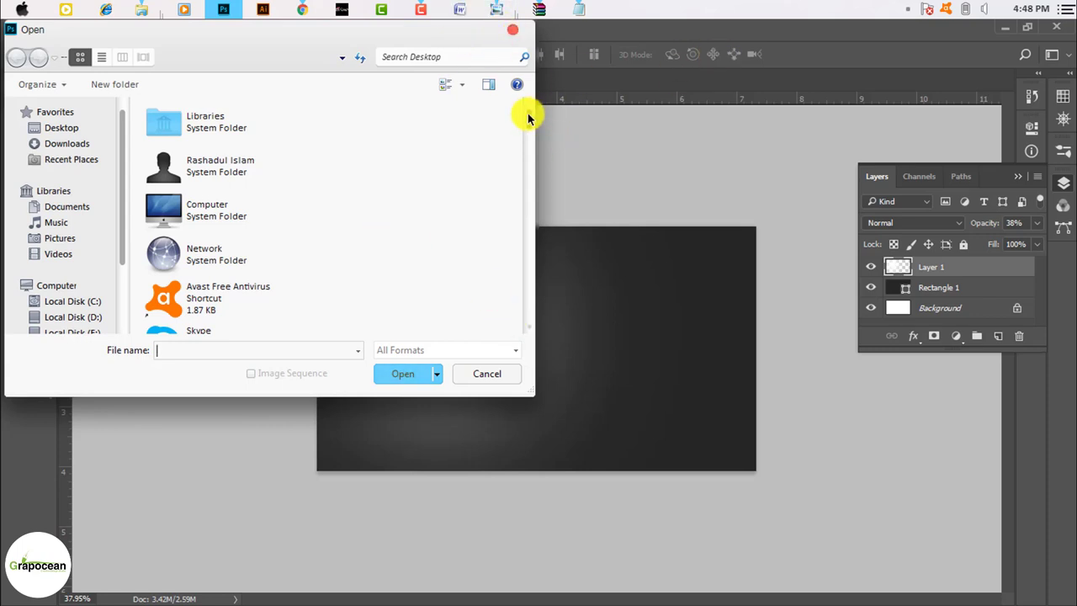
left_click_drag(528, 118, 514, 343)
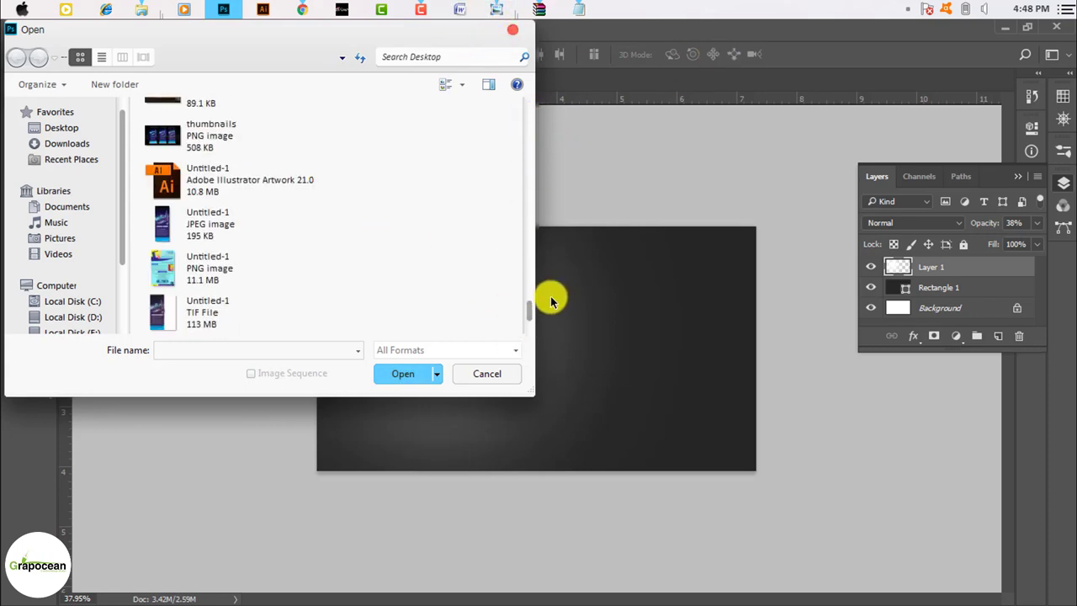
left_click(62, 129)
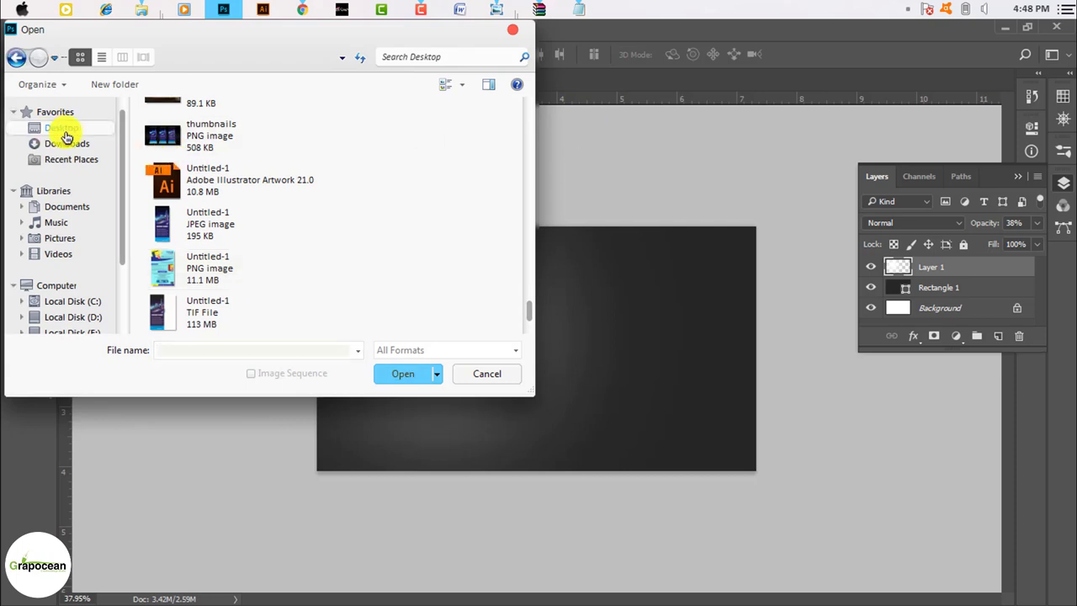
mouse_move(530, 118)
left_mouse_down()
mouse_move(539, 230)
mouse_move(524, 140)
left_mouse_up()
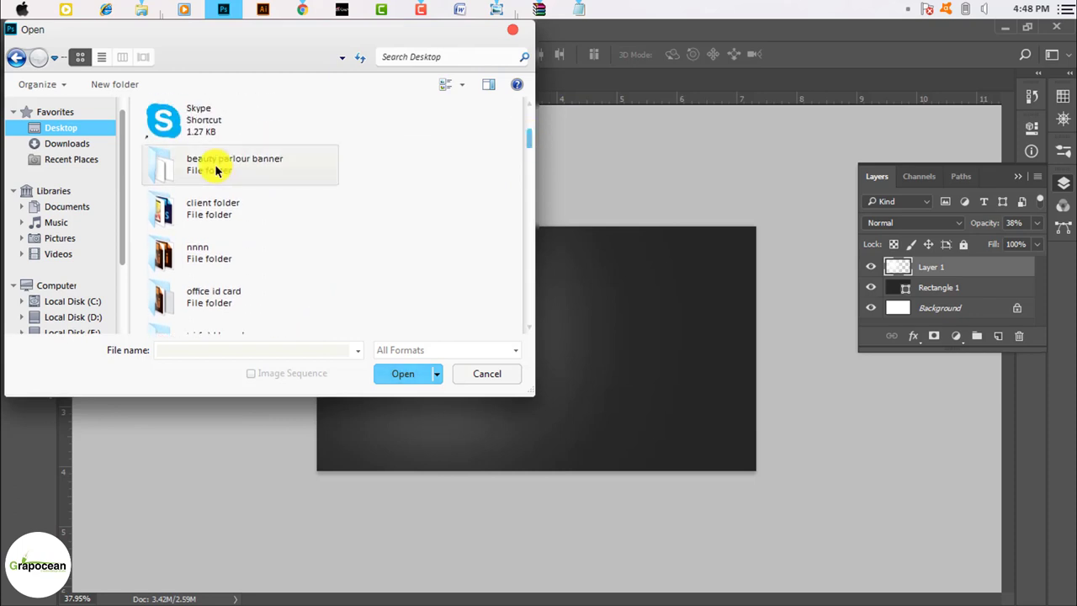
left_click(215, 171)
double_click(215, 171)
left_click(459, 160)
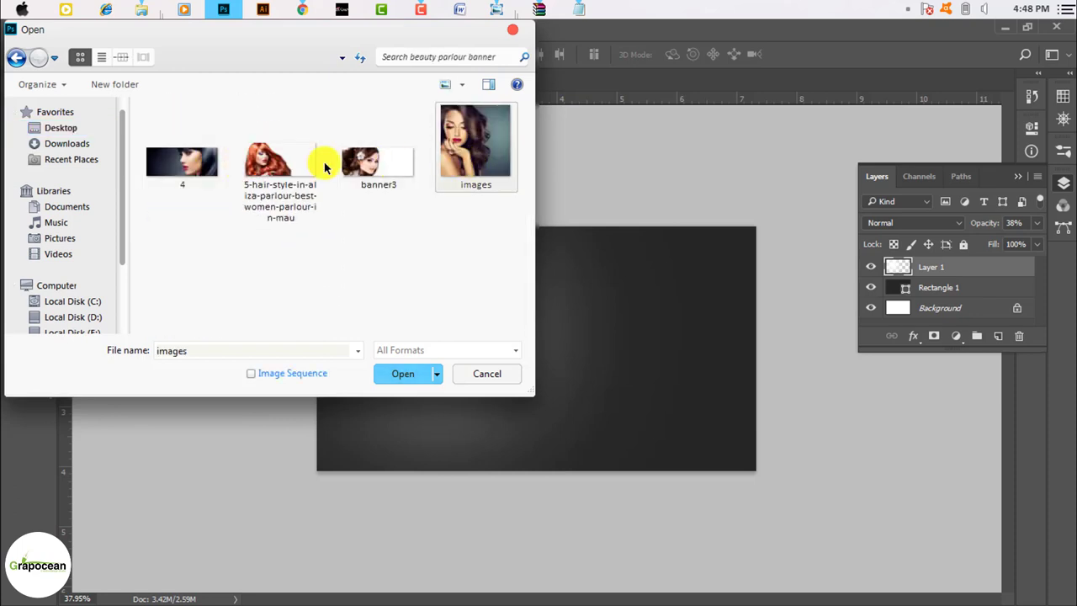
left_click(320, 161)
left_click(403, 382)
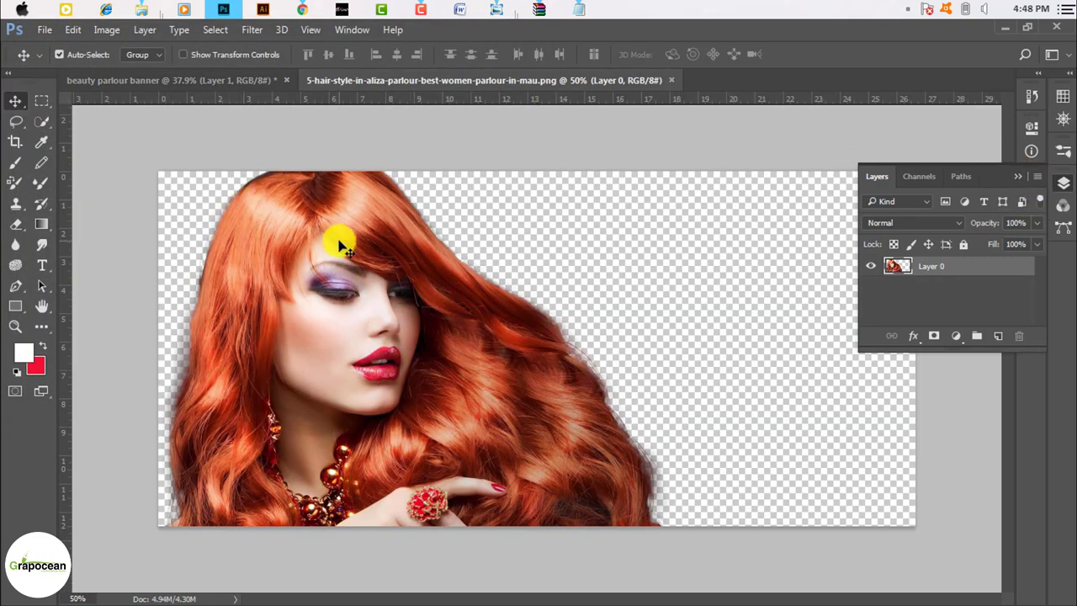
- Bring the model into the banner as Layer 2, scaled to about 68% at left
mouse_move(339, 244)
left_mouse_down()
mouse_move(180, 98)
mouse_move(421, 344)
mouse_move(427, 320)
mouse_move(427, 341)
left_mouse_up()
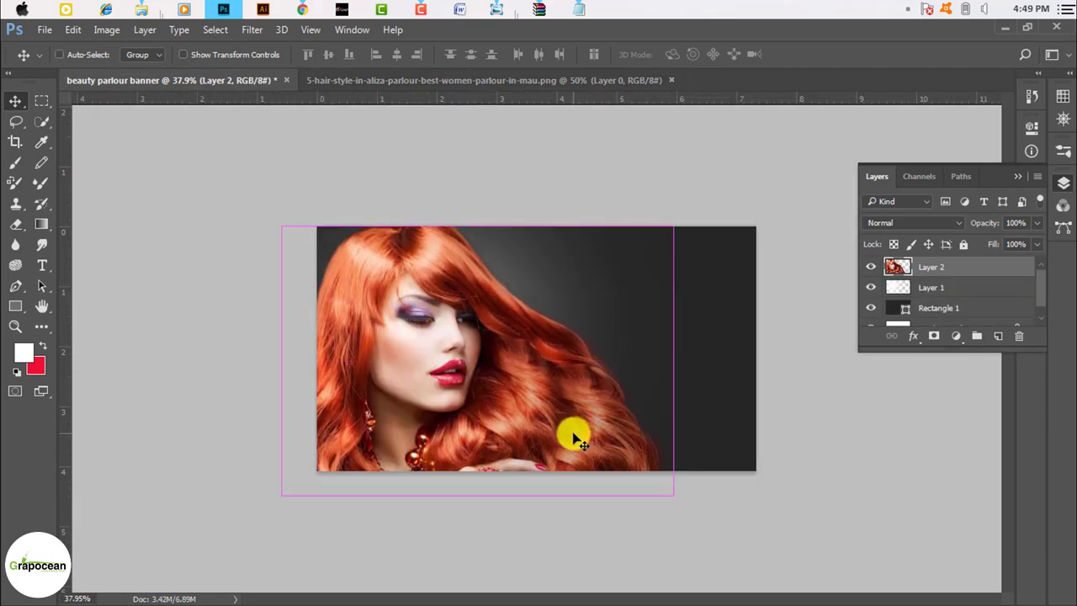
key("ctrl+t")
left_click_drag(659, 492, 573, 433)
mouse_move(399, 350)
left_mouse_down()
mouse_move(408, 379)
mouse_move(420, 375)
left_mouse_up()
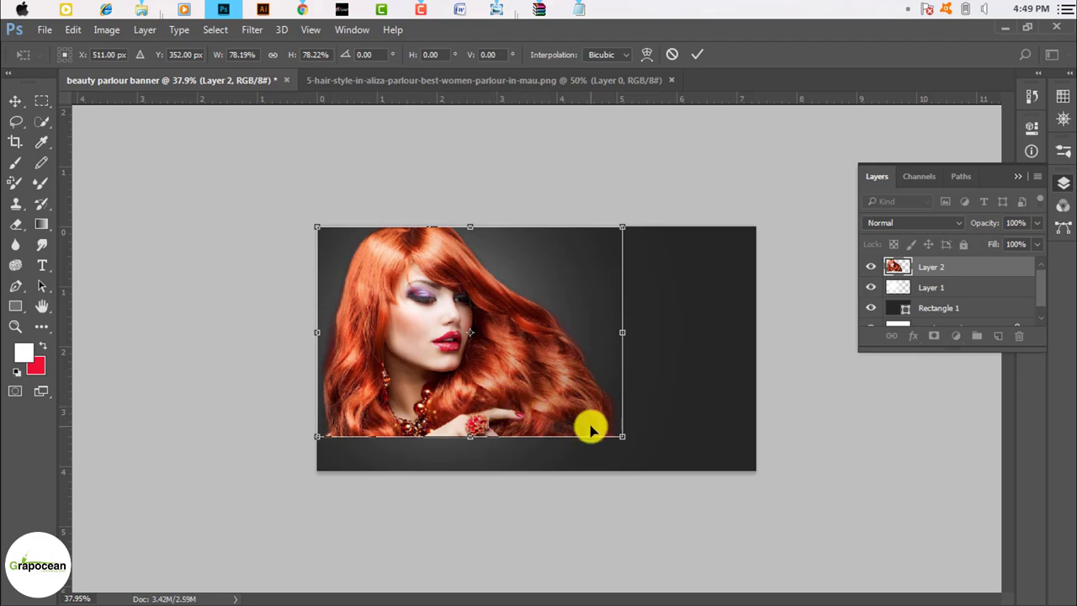
left_click_drag(621, 436, 582, 407)
left_click_drag(481, 384, 498, 385)
left_click(697, 54)
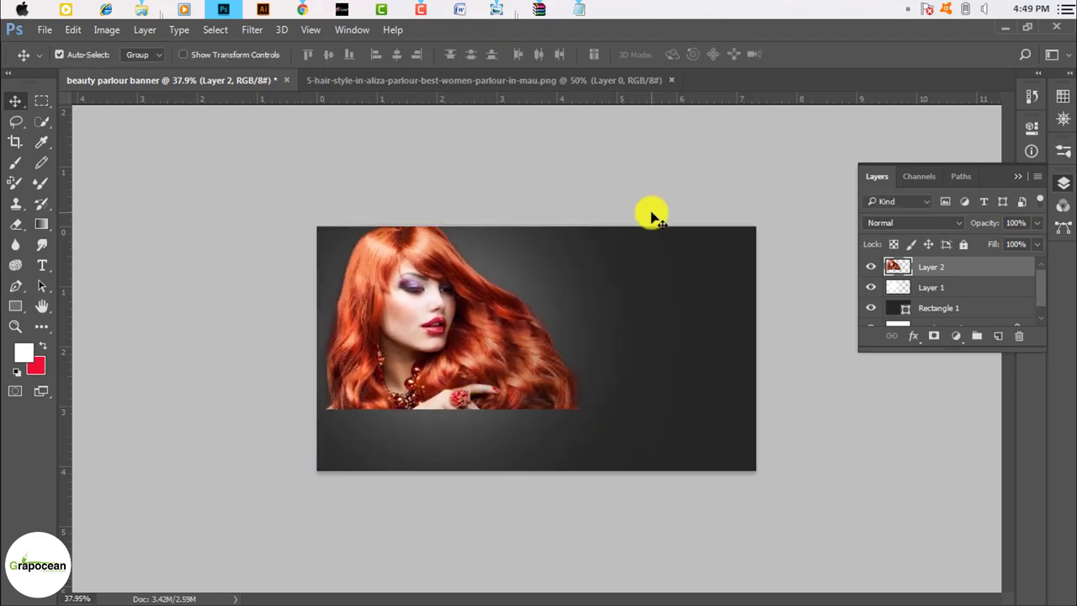
scroll(410, 320, "up", 2)
- Nudge the model layer slightly into position
scroll(421, 252, "down", 4)
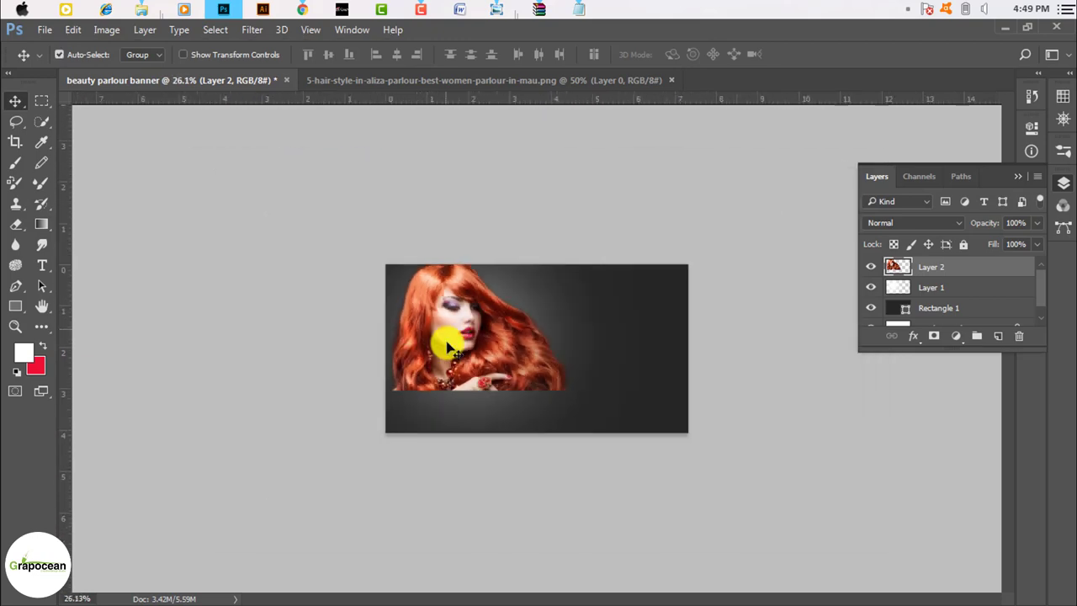
mouse_move(479, 364)
left_mouse_down()
mouse_move(479, 386)
mouse_move(473, 372)
left_mouse_up()
scroll(429, 301, "up", 5)
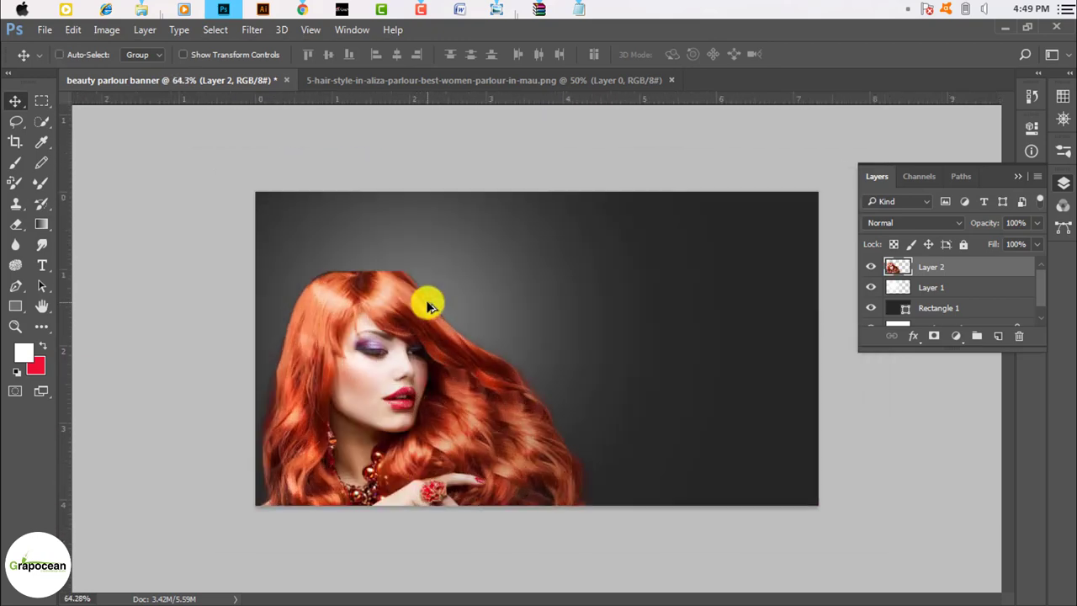
scroll(251, 281, "up", 2)
- Clone Stamp hair texture over the flat top edge to form a rounded crown
left_click(15, 224)
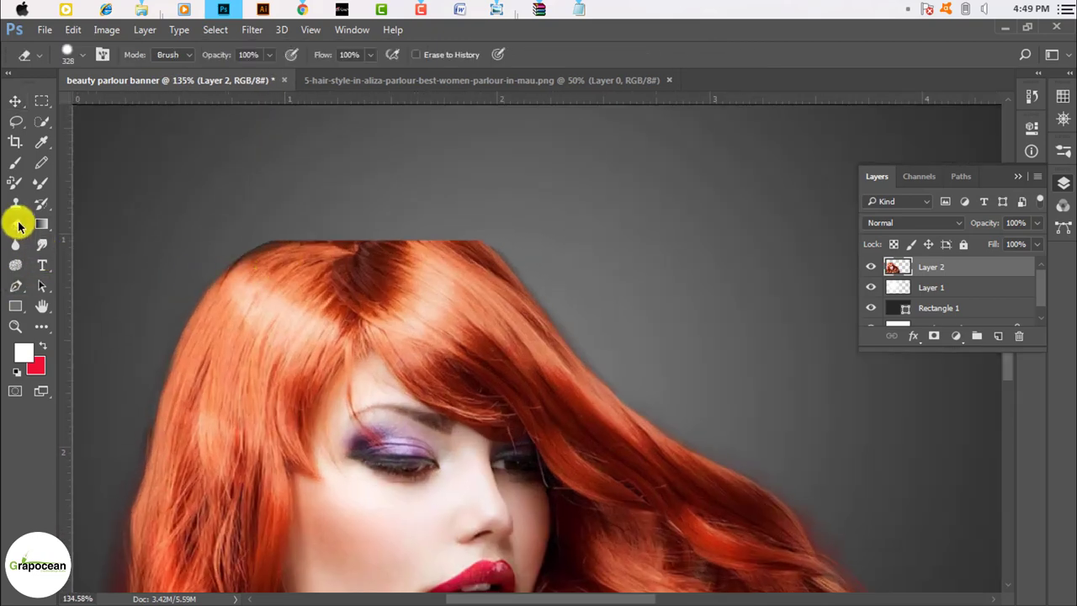
left_click(15, 204)
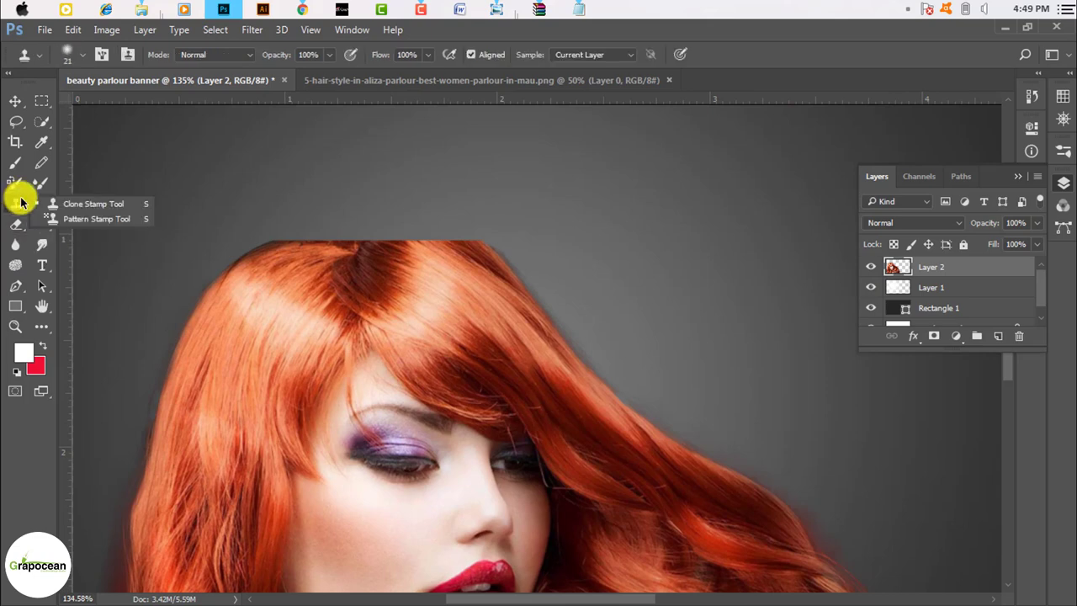
left_click(76, 206)
mouse_move(344, 235)
left_mouse_down()
mouse_move(252, 245)
mouse_move(371, 231)
mouse_move(445, 247)
mouse_move(443, 230)
mouse_move(278, 242)
left_mouse_up()
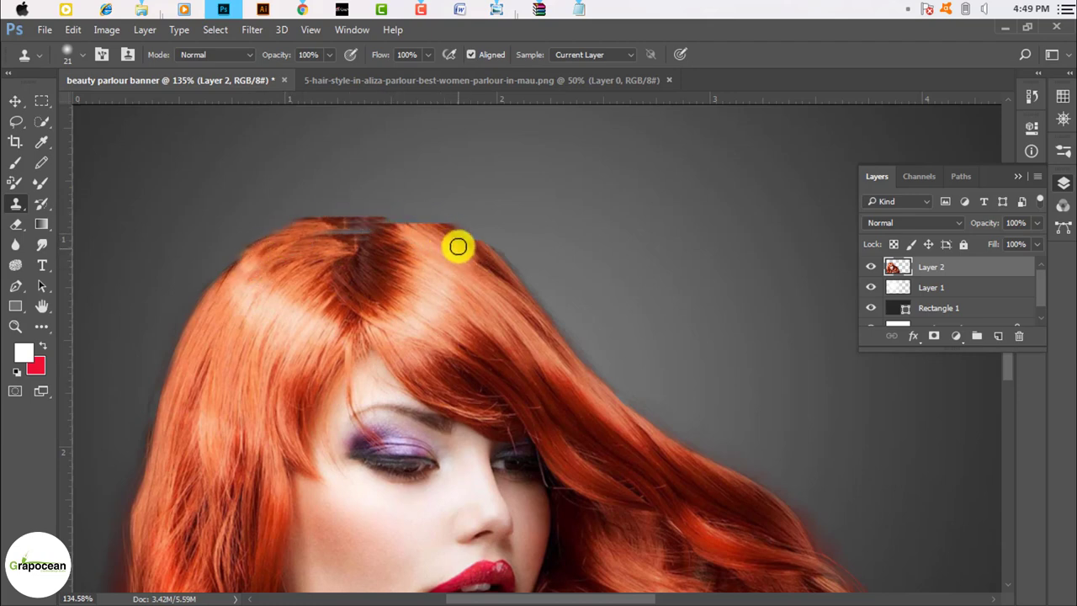
mouse_move(458, 246)
left_mouse_down()
mouse_move(444, 221)
mouse_move(392, 214)
mouse_move(493, 277)
mouse_move(412, 212)
mouse_move(348, 213)
mouse_move(350, 245)
mouse_move(363, 216)
mouse_move(442, 213)
mouse_move(433, 233)
mouse_move(356, 209)
mouse_move(295, 236)
left_mouse_up()
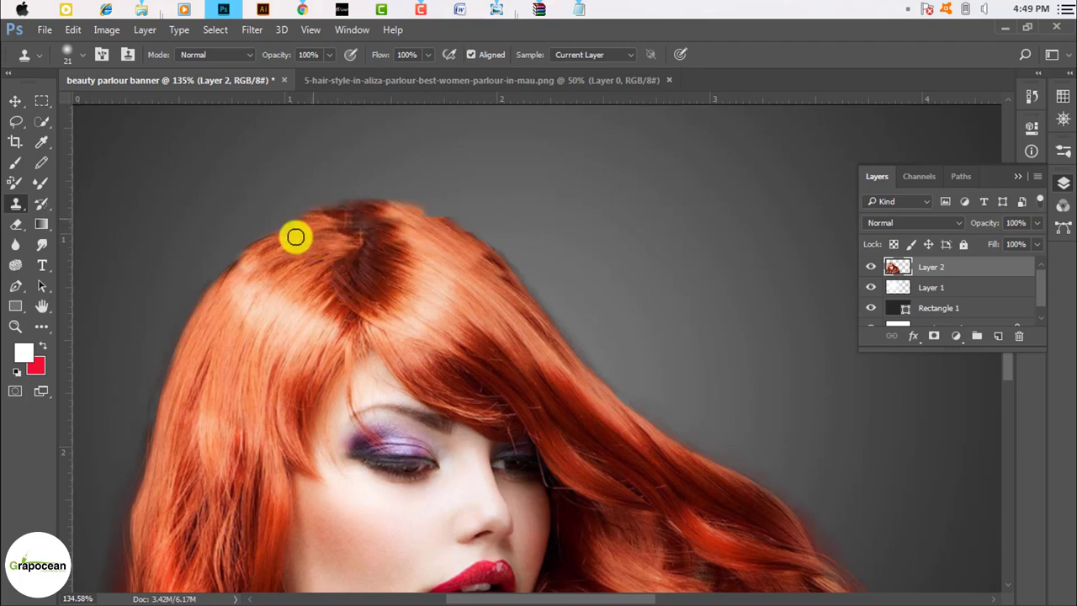
scroll(496, 353, "down", 5)
scroll(410, 256, "up", 4)
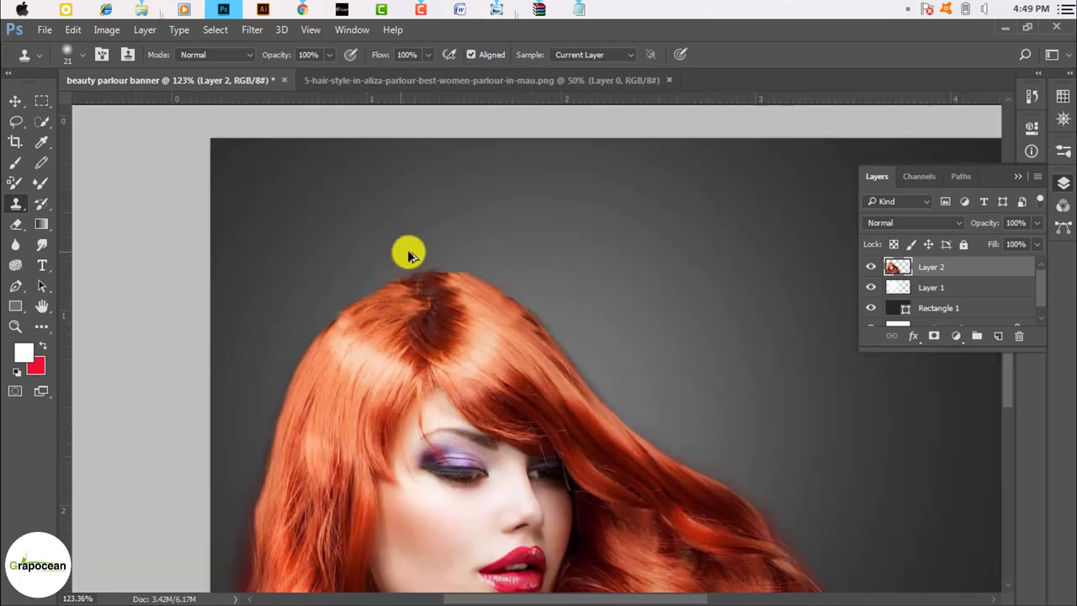
scroll(410, 255, "up", 2)
- Erase the uneven crown edge with a smaller eraser, undo once, then remove the dark tuft
left_click(16, 223)
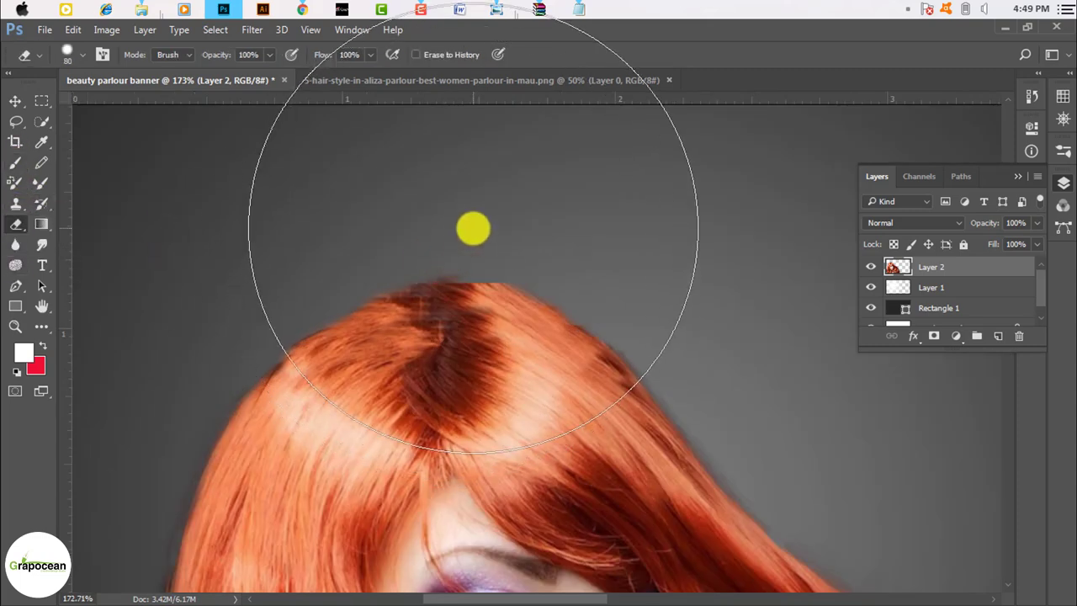
key("bracketleft")
key("bracketleft")
key("bracketleft")
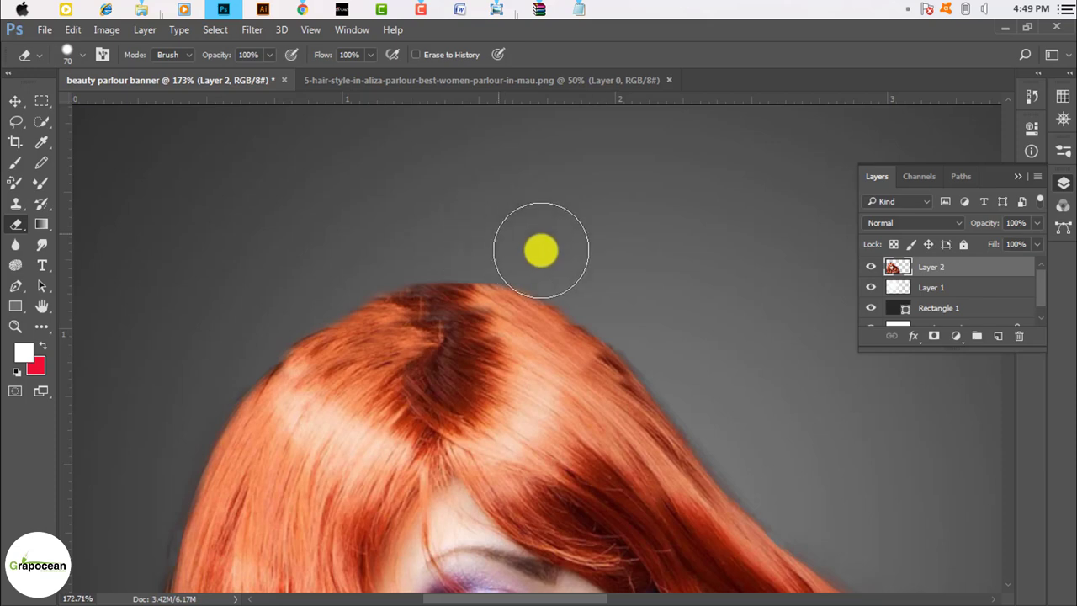
mouse_move(541, 250)
left_mouse_down()
mouse_move(440, 235)
mouse_move(550, 247)
mouse_move(356, 255)
left_mouse_up()
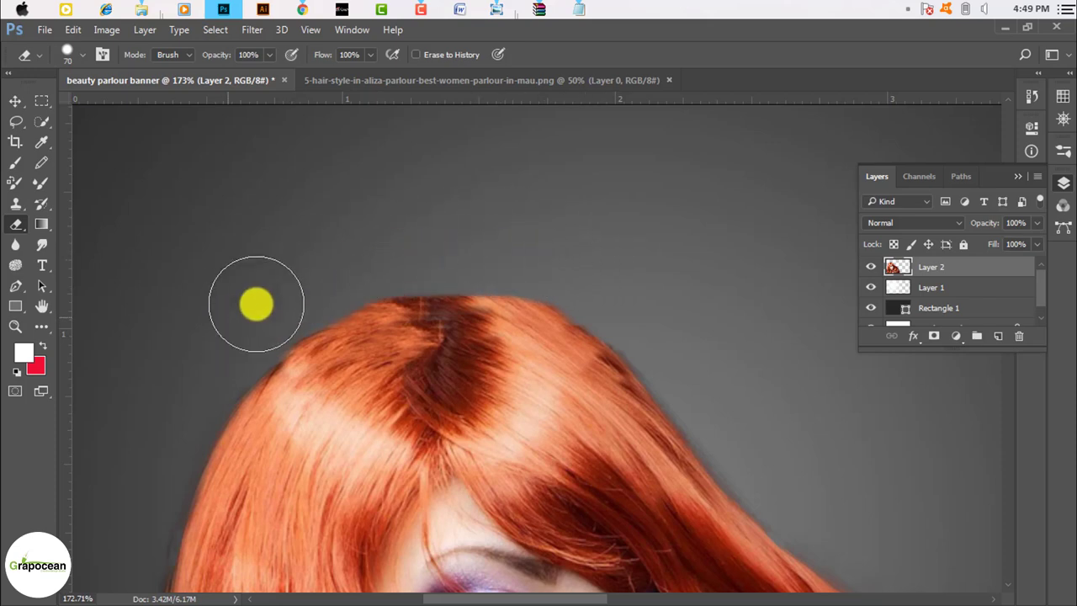
key("ctrl+z")
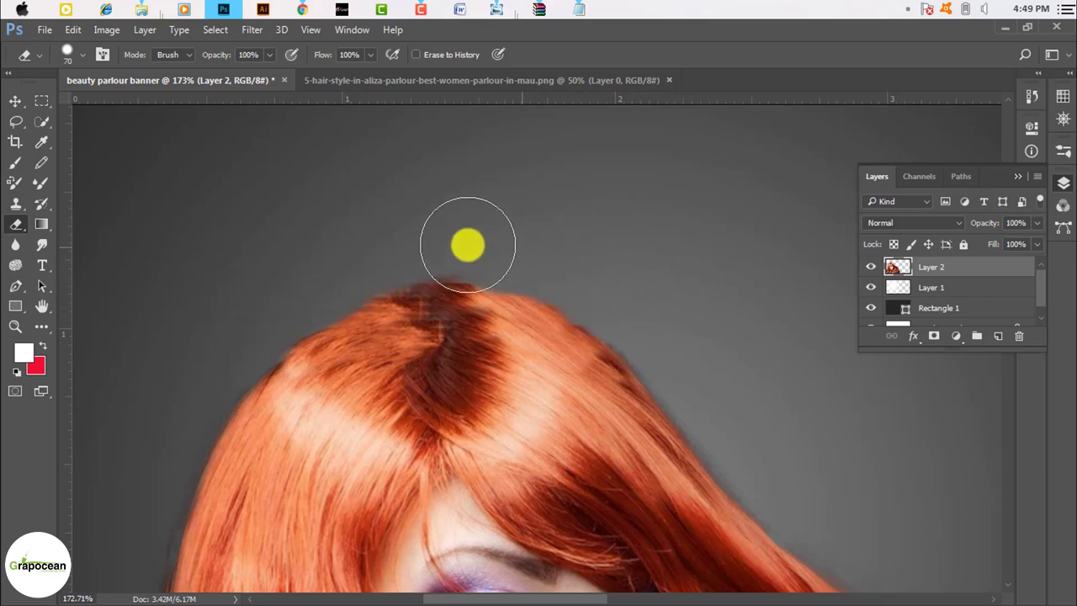
left_click_drag(468, 244, 336, 253)
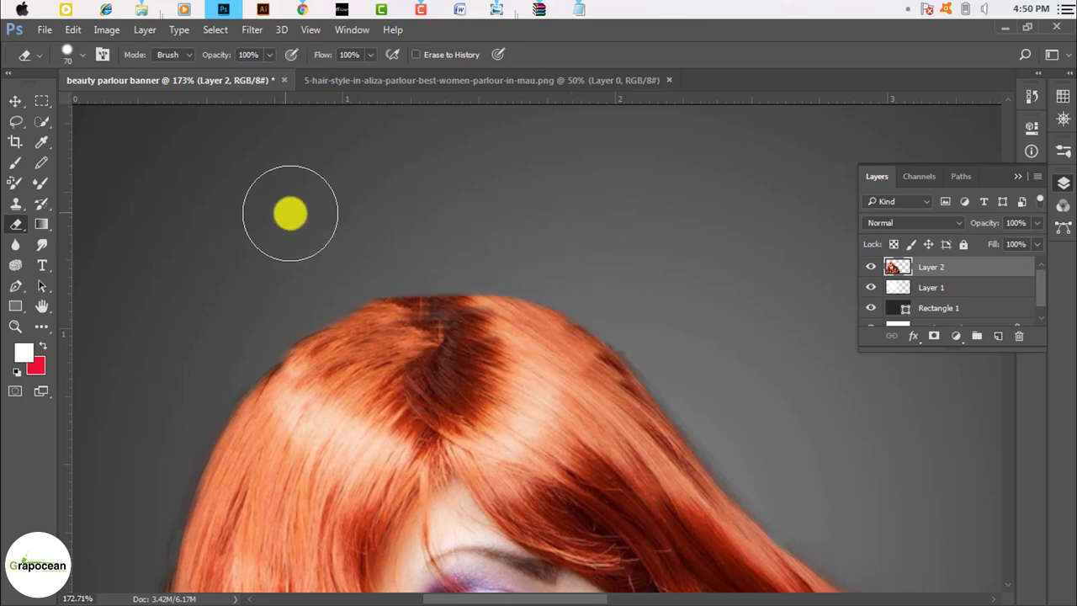
scroll(685, 406, "down", 5, "alt")
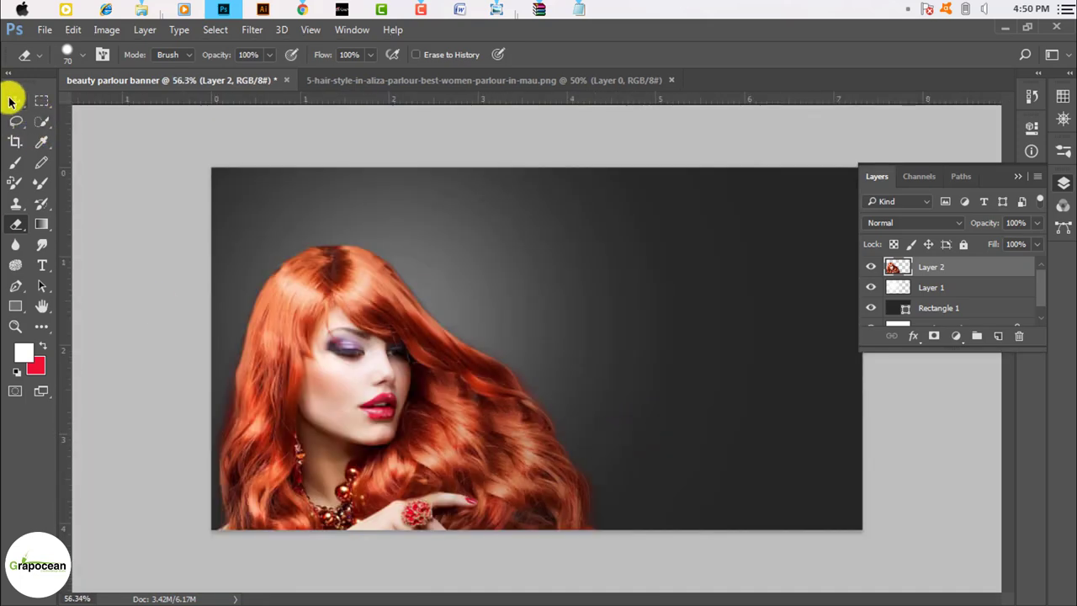
- Move the model on Layer 2 toward the banner's left edge
left_click(15, 100)
scroll(311, 269, "up", 2, "alt")
scroll(371, 320, "down", 3, "alt")
scroll(414, 345, "up", 2, "alt")
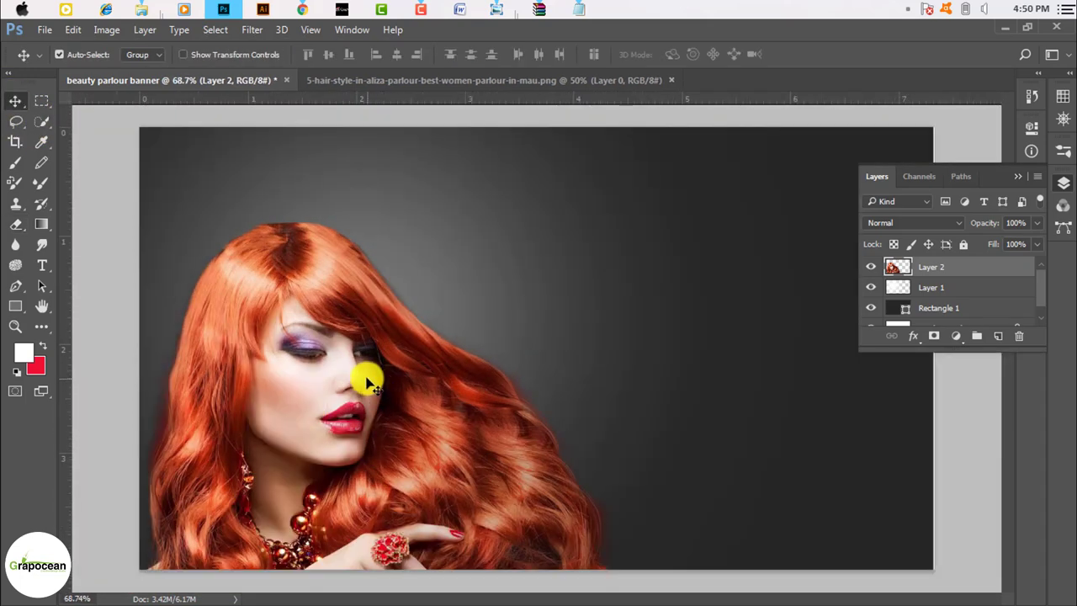
scroll(311, 366, "down", 1, "alt")
mouse_move(321, 372)
left_mouse_down()
mouse_move(269, 378)
mouse_move(277, 372)
mouse_move(249, 402)
left_mouse_up()
scroll(413, 473, "down", 2, "alt")
scroll(449, 454, "up", 3, "alt")
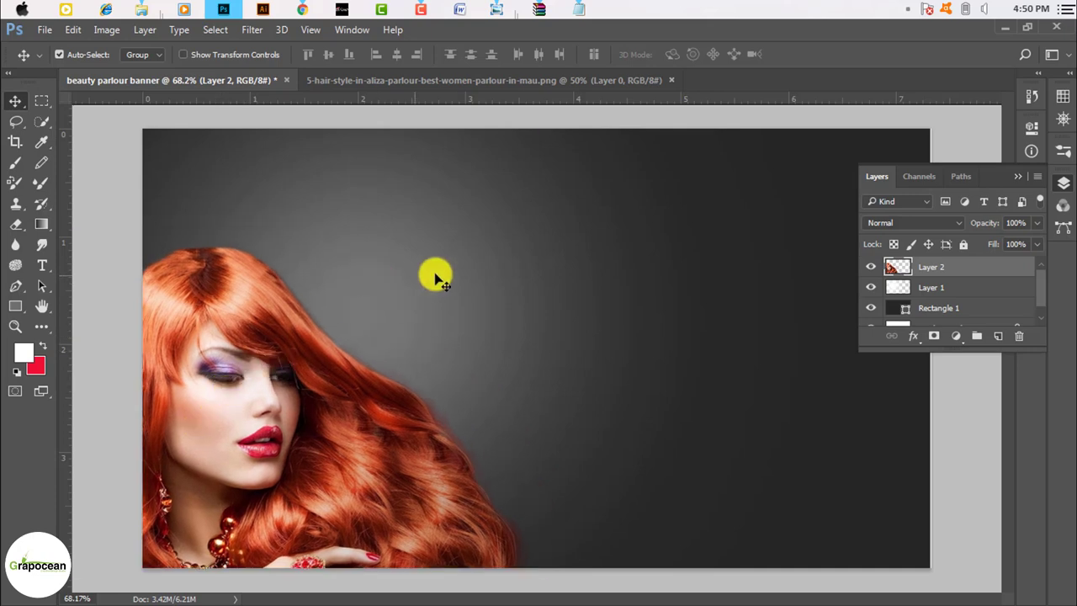
- Push the model into the bottom-left corner, then select the background rectangle layer
mouse_move(416, 286)
left_mouse_down()
mouse_move(384, 361)
mouse_move(404, 360)
mouse_move(384, 361)
left_mouse_up()
scroll(409, 312, "down", 4, "alt")
scroll(524, 361, "up", 2, "alt")
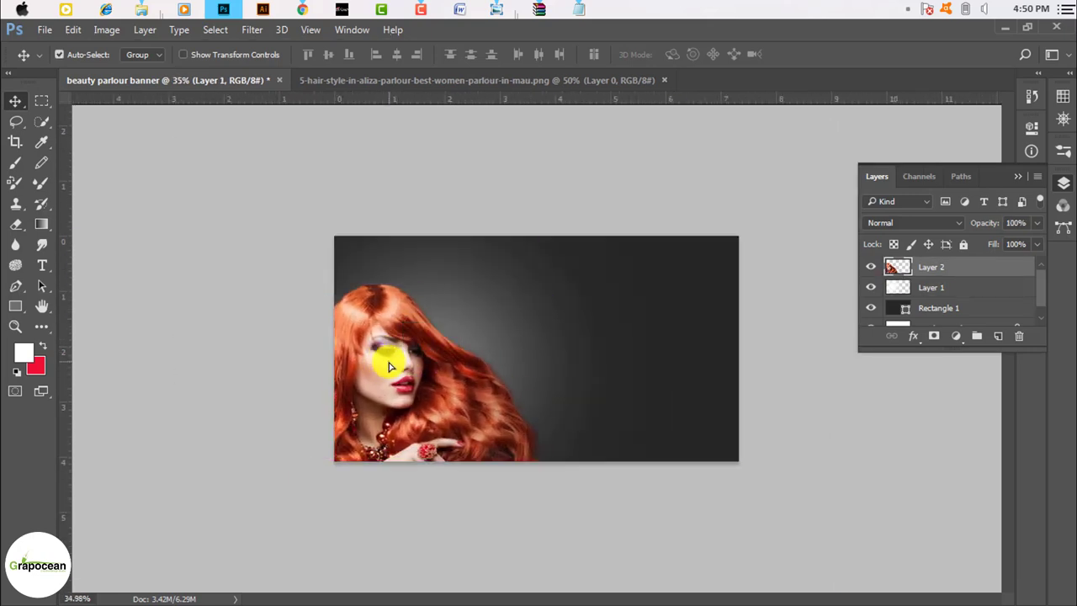
scroll(488, 325, "up", 3, "alt")
scroll(540, 322, "up", 2, "alt")
scroll(540, 323, "down", 2)
scroll(567, 328, "down", 2)
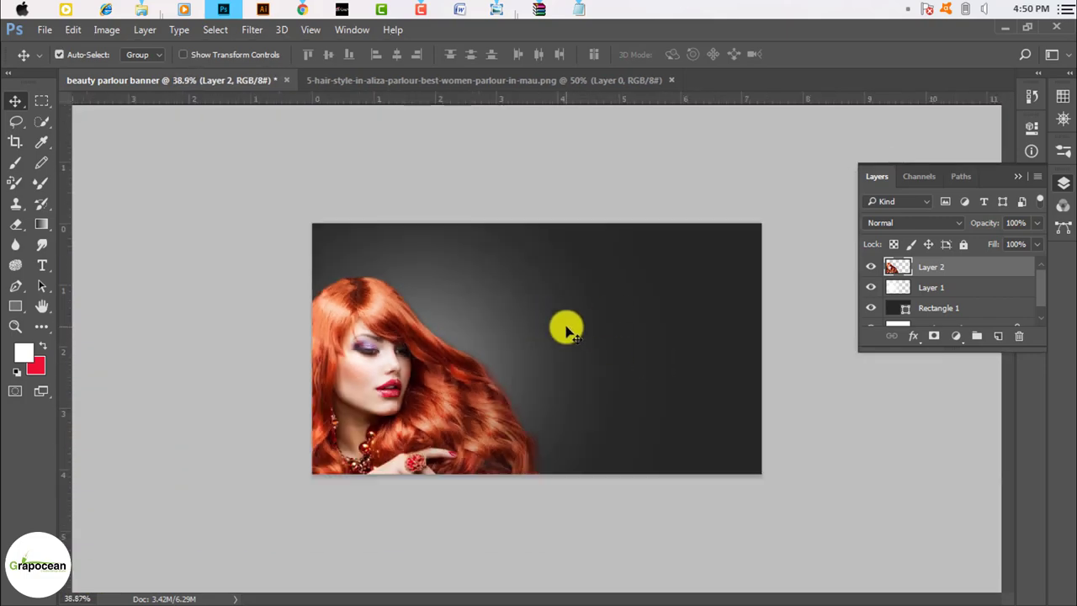
left_click(959, 308)
right_click(974, 308)
- Open Rectangle 1's Layer Style and enable Pattern Overlay, leaving Drop Shadow off
left_click(744, 150)
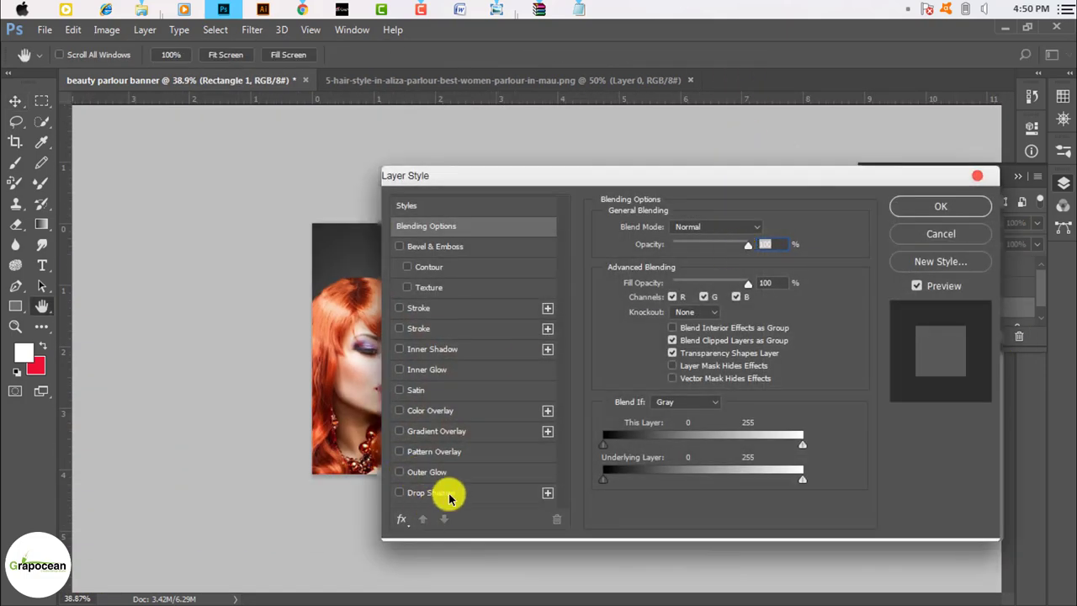
left_click(448, 494)
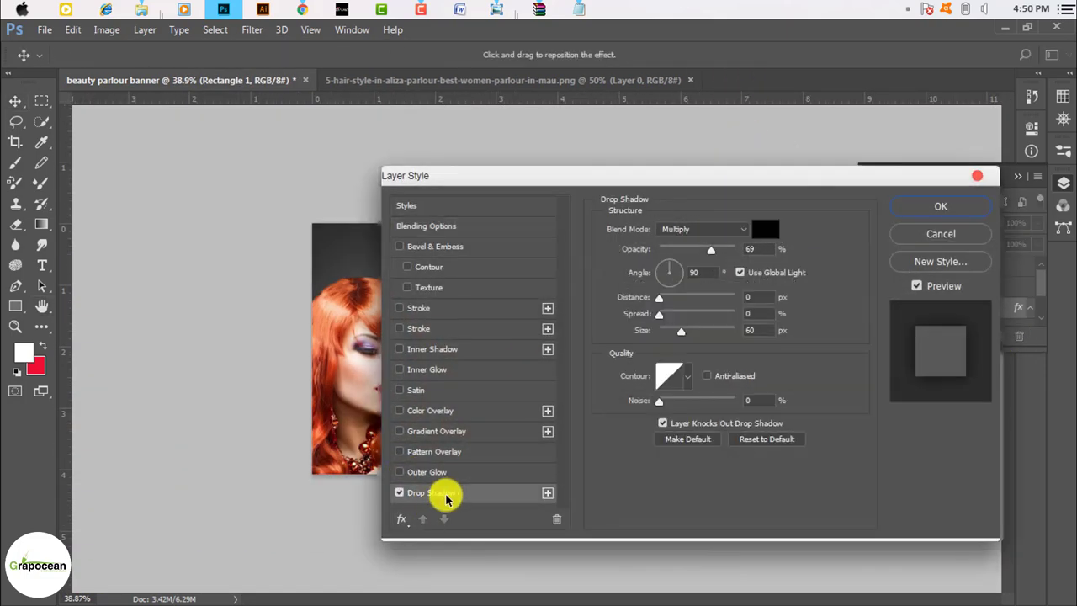
left_click(400, 495)
left_click(446, 449)
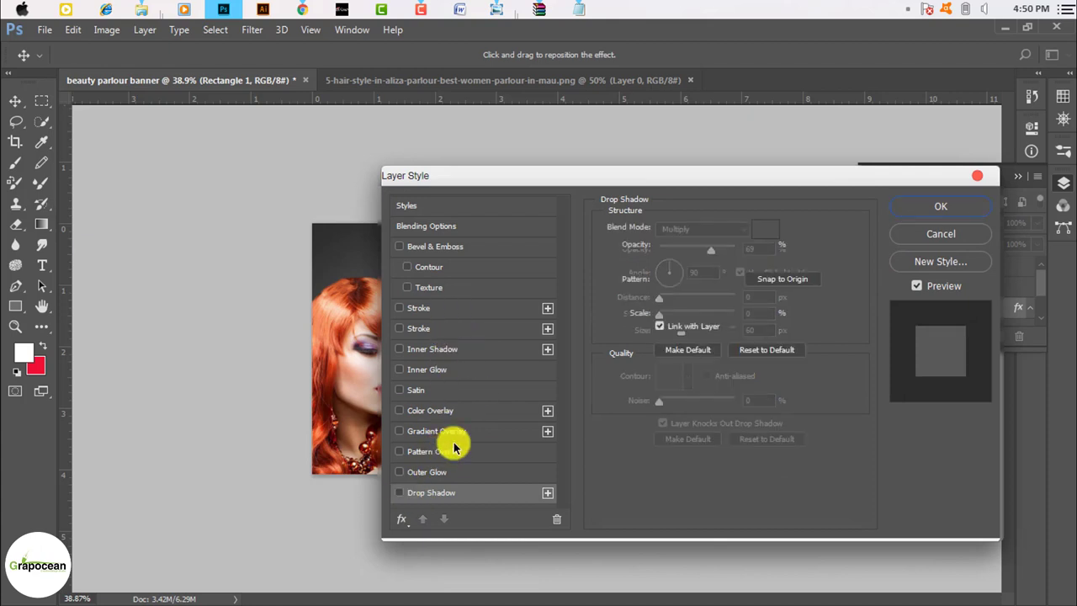
mouse_move(631, 179)
left_mouse_down()
mouse_move(1021, 459)
mouse_move(793, 337)
left_mouse_up()
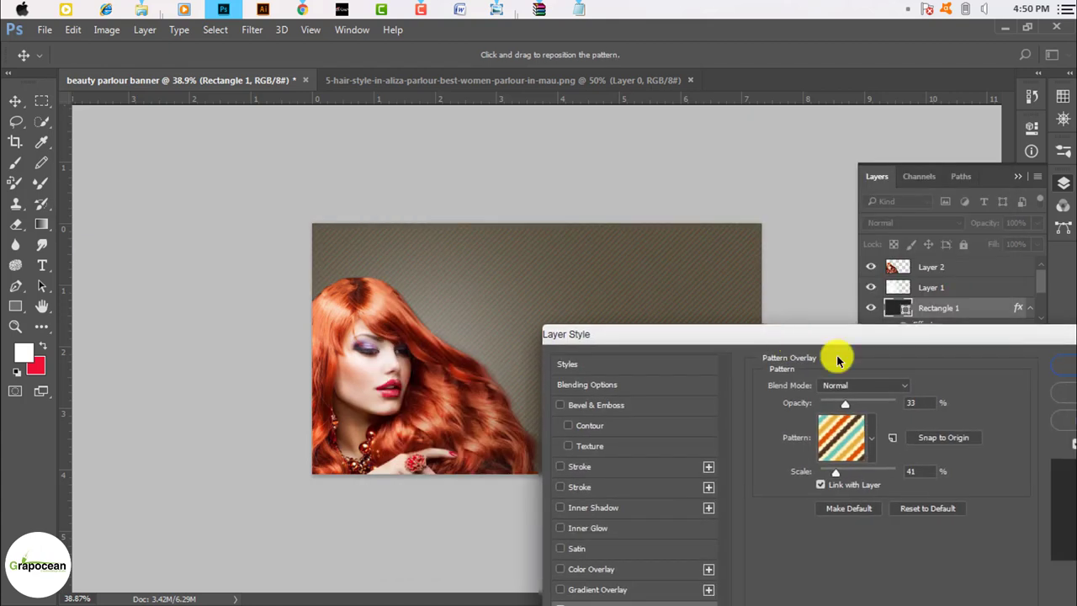
- Preview mesh, dot, plaid and swirl patterns as the rectangle's overlay
left_click(871, 437)
left_click(711, 326)
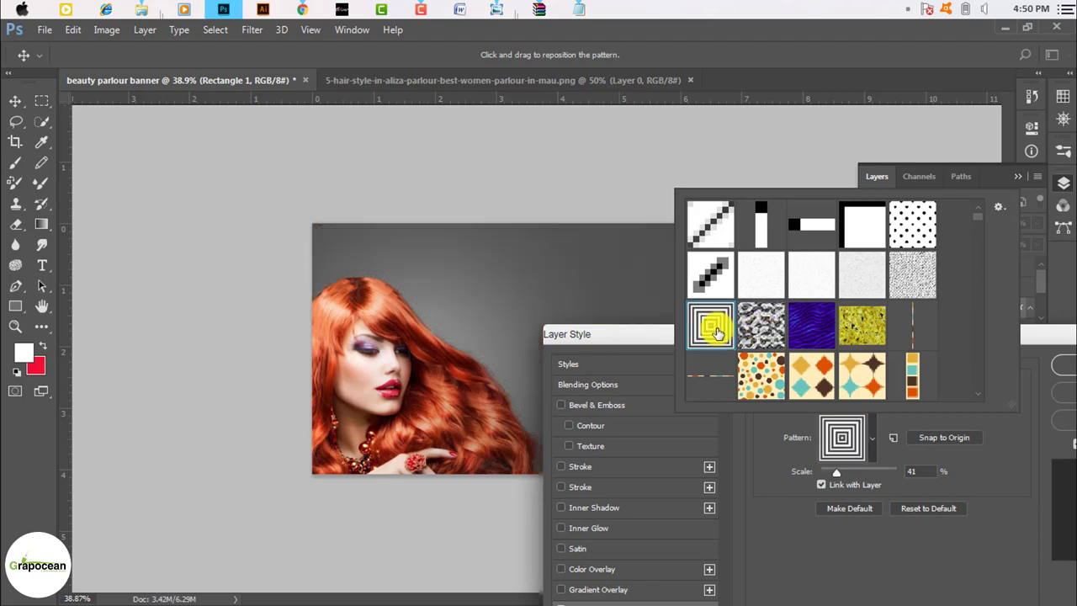
left_click(809, 324)
left_click(811, 273)
scroll(807, 312, "down", 2)
left_click(862, 298)
left_click(806, 311)
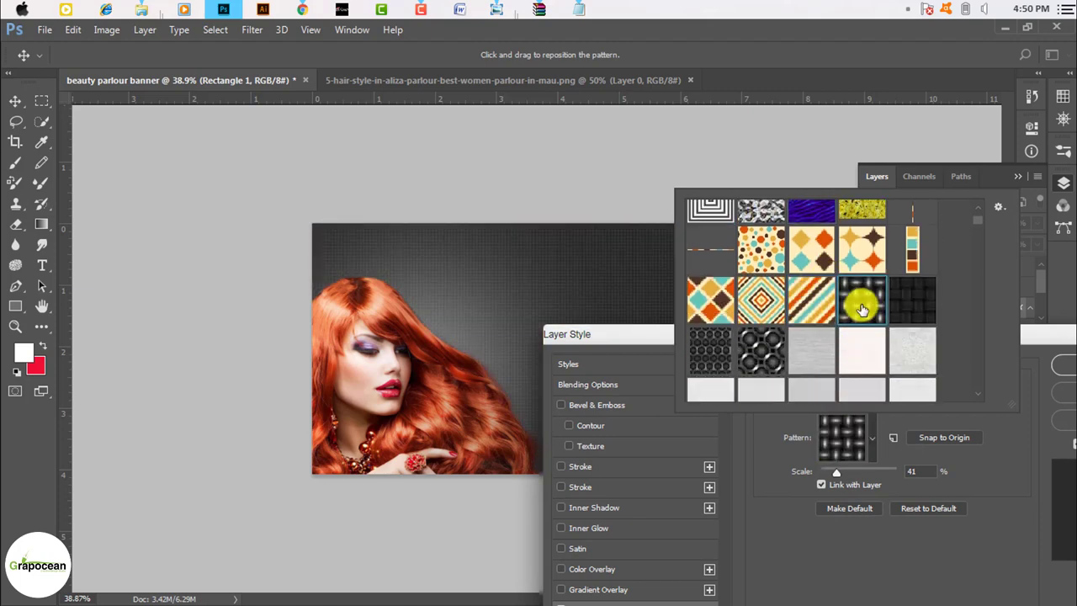
left_click(761, 298)
left_click(758, 347)
left_click(714, 358)
scroll(757, 349, "down", 2)
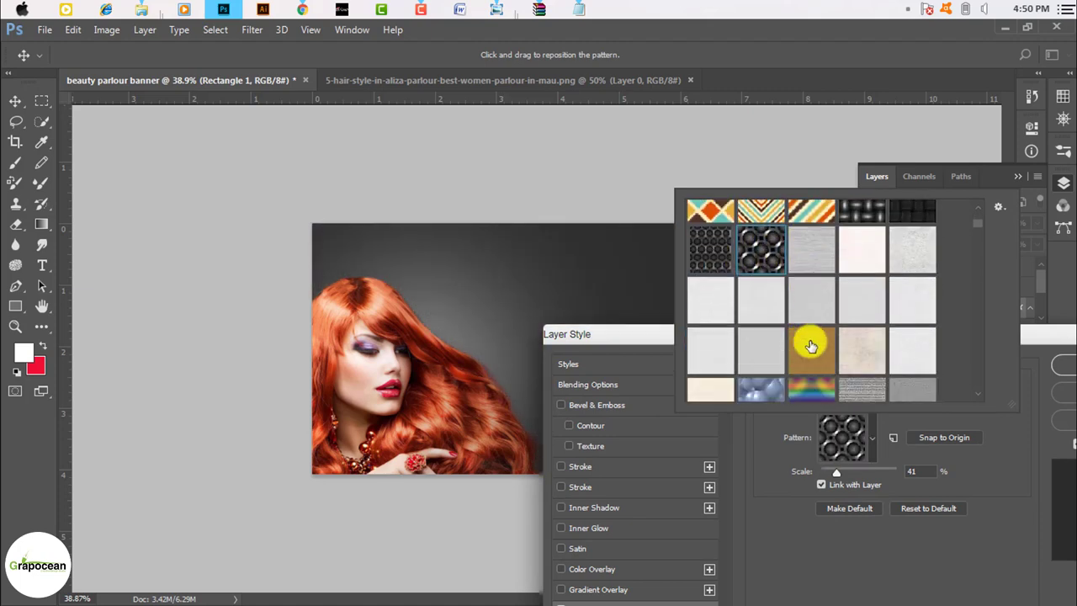
left_click(809, 337)
left_click(811, 362)
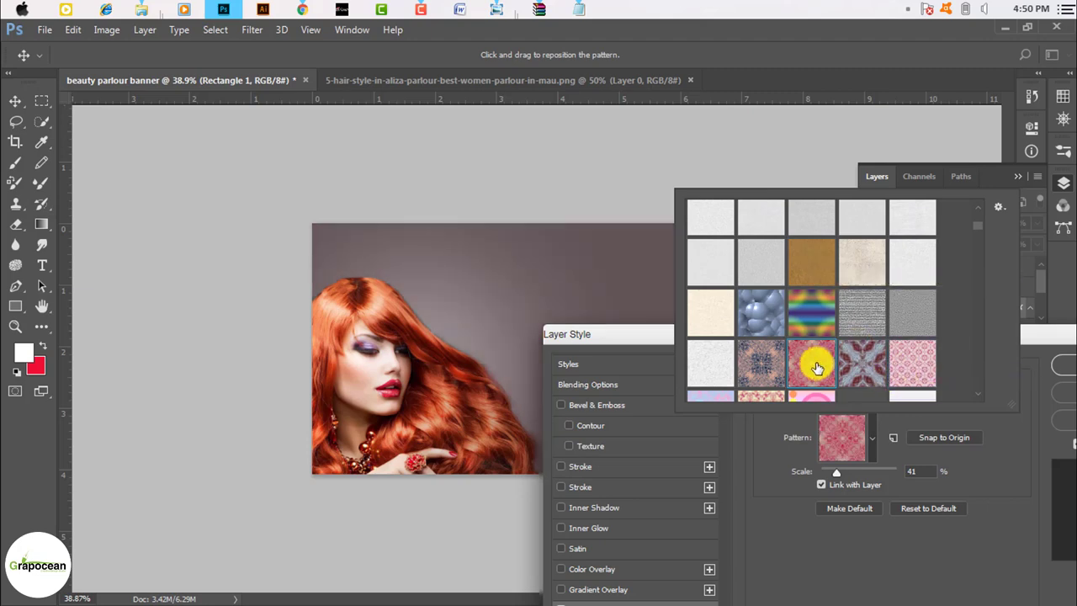
scroll(774, 356, "down", 3)
left_click(869, 368)
scroll(914, 368, "down", 1)
left_click(909, 378)
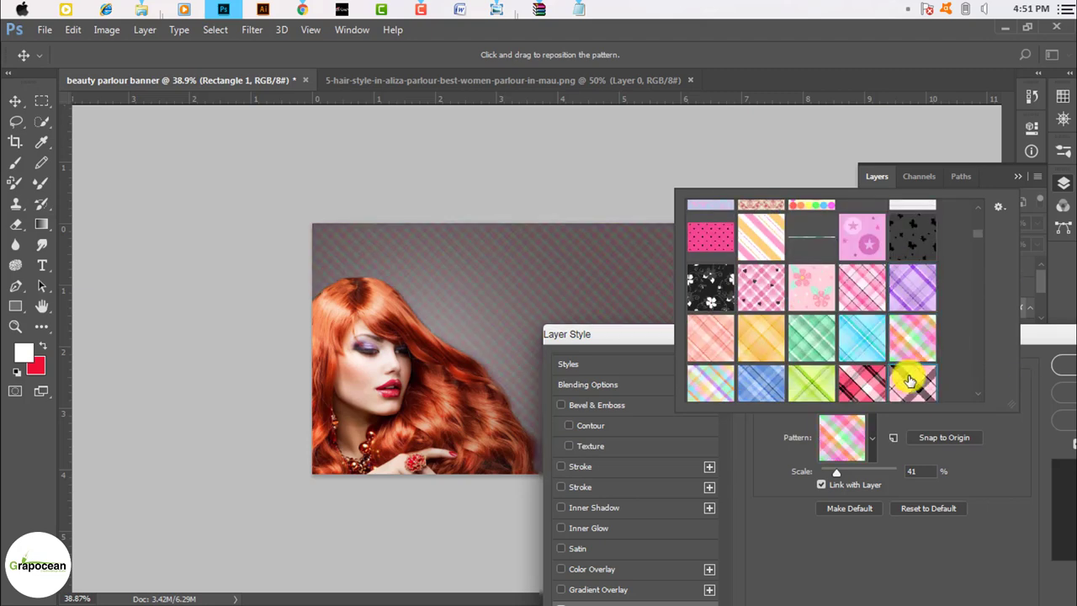
left_click(808, 374)
left_click(760, 349)
left_click(761, 383)
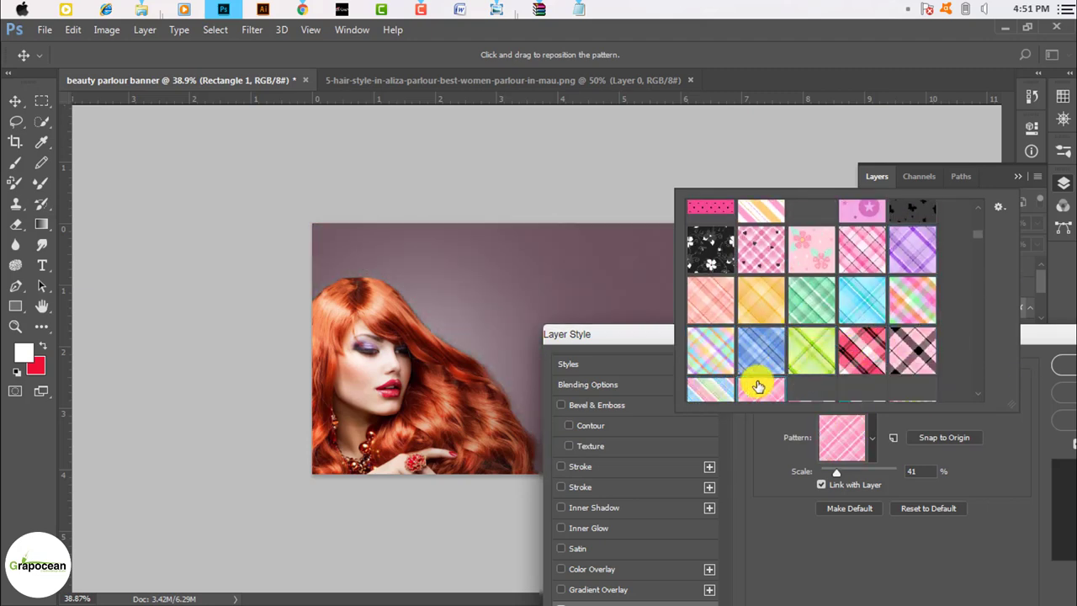
scroll(760, 380, "down", 5)
left_click(761, 376)
- Browse stripe, hearts and pink patterns, then choose the dark grey pattern
scroll(750, 325, "up", 5)
left_click(714, 365)
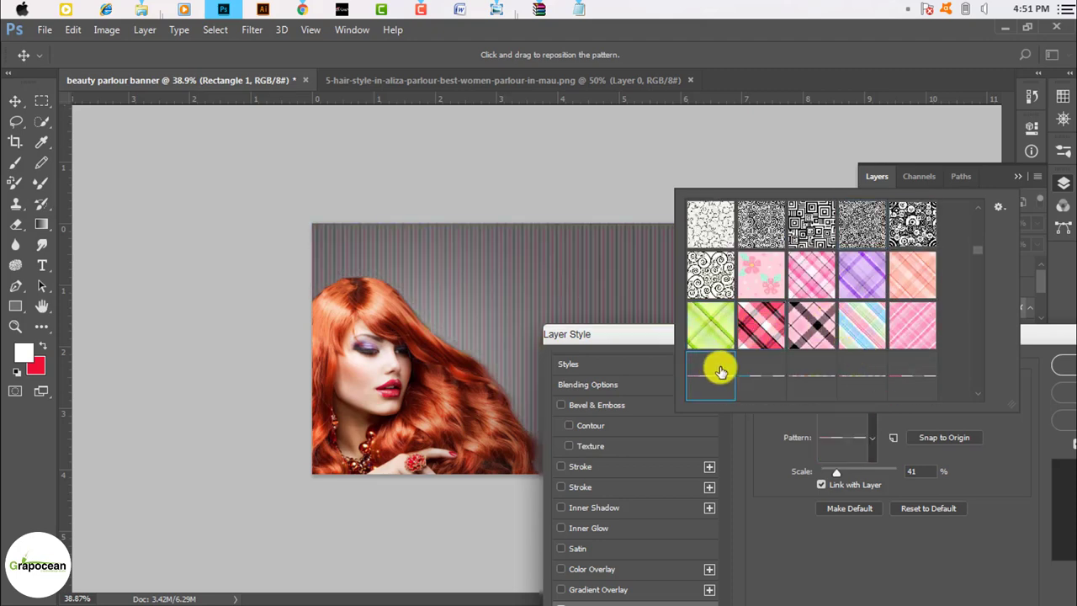
left_click(758, 353)
scroll(784, 348, "down", 3)
scroll(791, 356, "down", 1)
scroll(791, 356, "down", 3)
left_click(816, 320)
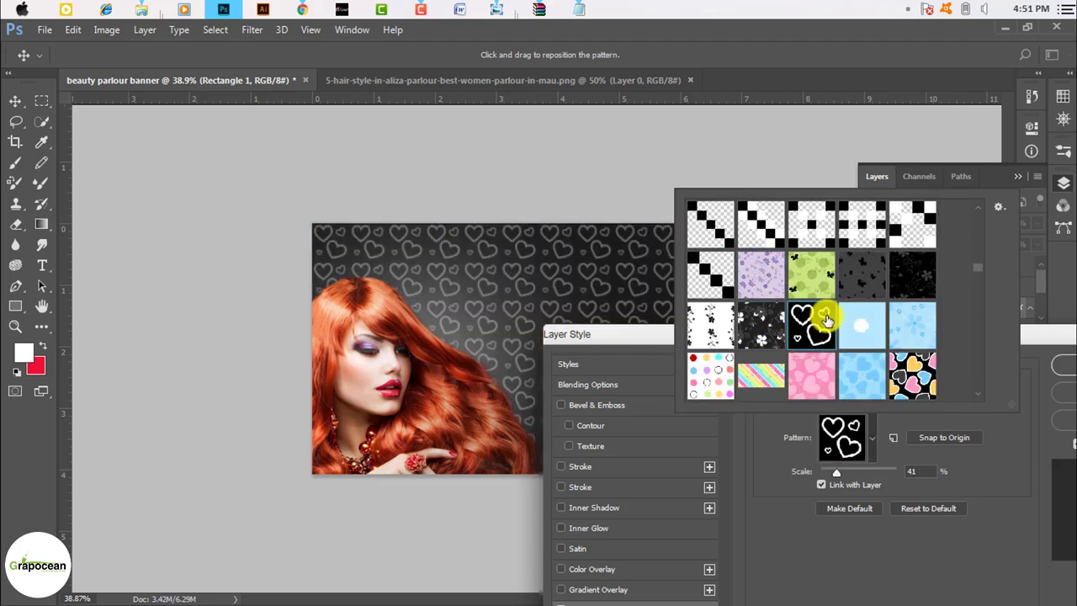
left_click(861, 274)
left_click(811, 325)
left_click(854, 416)
left_click(854, 416)
scroll(799, 337, "down", 3)
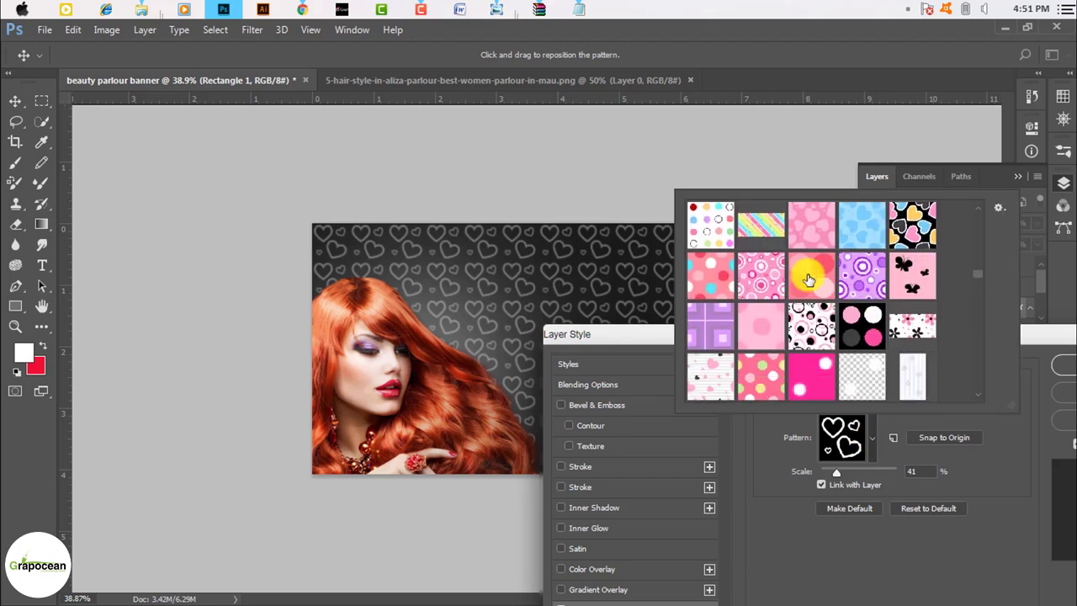
left_click(788, 378)
left_click(810, 370)
scroll(856, 326, "down", 3)
left_click(856, 326)
scroll(857, 328, "down", 3)
left_click(860, 307)
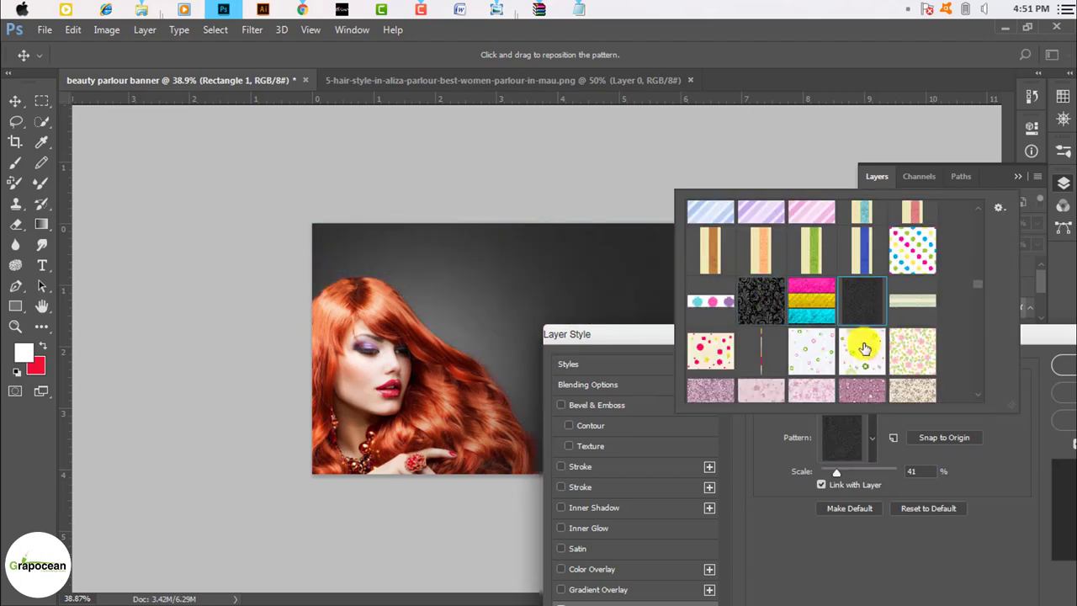
scroll(858, 332, "down", 2)
left_click(813, 318)
left_click(826, 285)
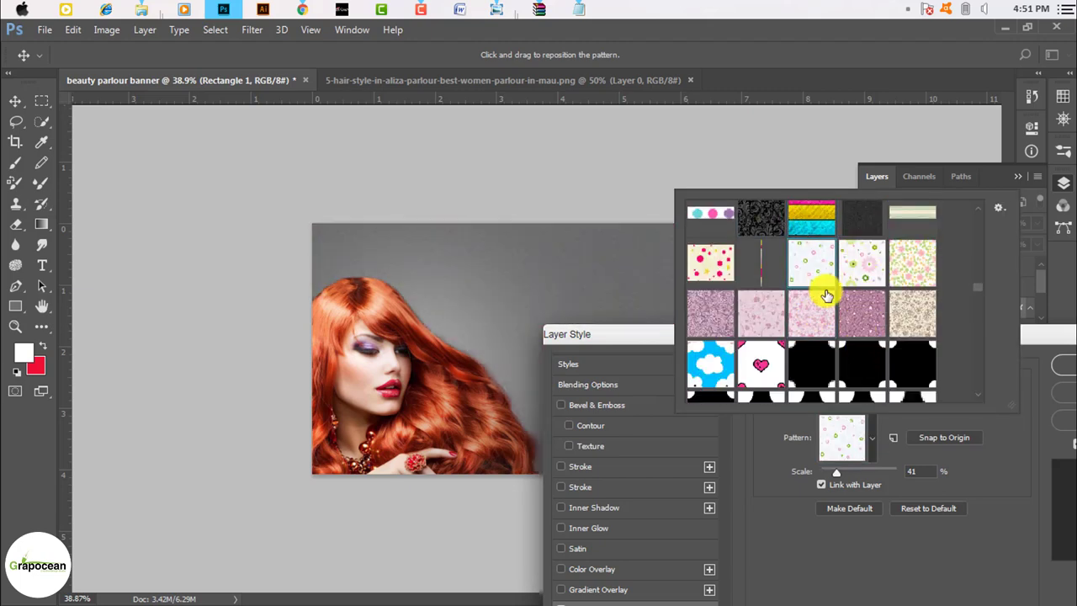
left_click(824, 307)
left_click(854, 296)
left_click(851, 236)
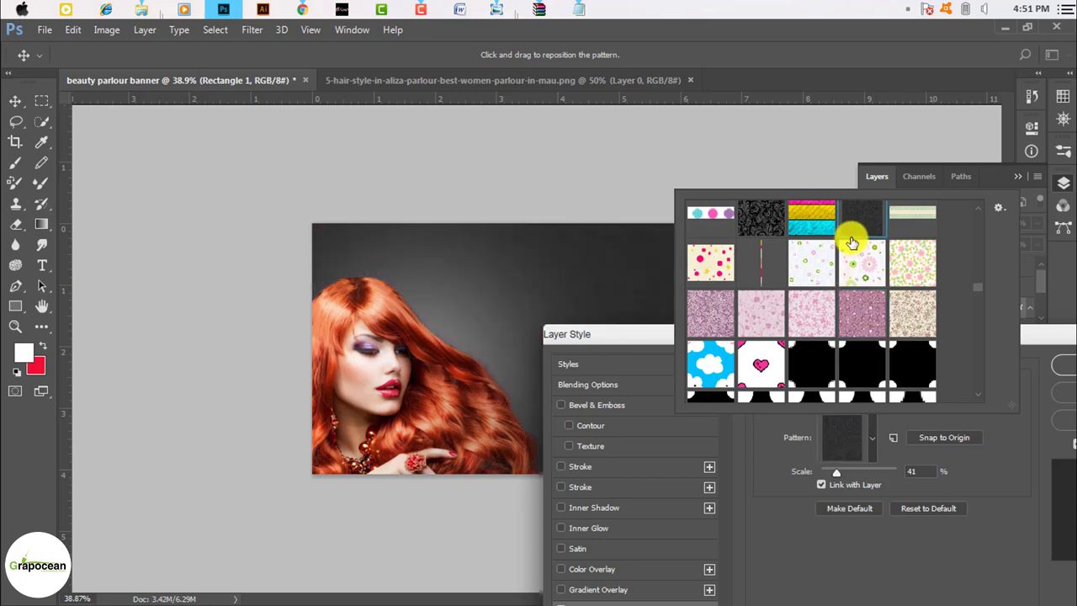
- Confirm the dark grey pattern overlay at 41% scale on Rectangle 1
left_click(497, 512)
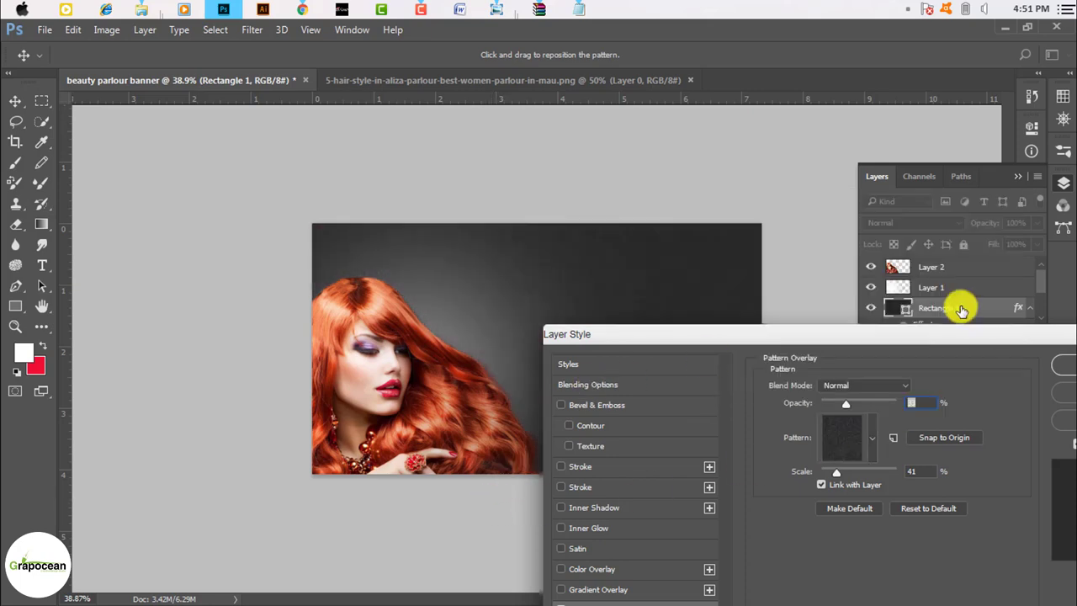
left_click(1061, 362)
scroll(600, 360, "up", 3)
scroll(639, 348, "up", 3)
- Nudge the model lower and move Layer 1's glow behind her head, adjusting its opacity
scroll(643, 351, "down", 5)
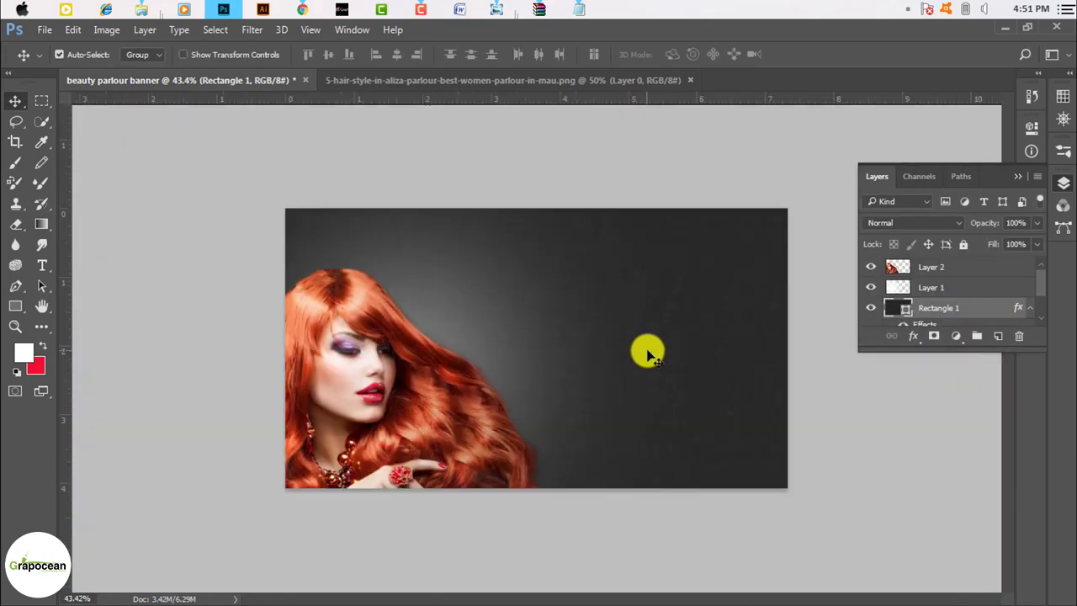
scroll(337, 360, "up", 2)
scroll(277, 349, "up", 2)
scroll(349, 360, "down", 5)
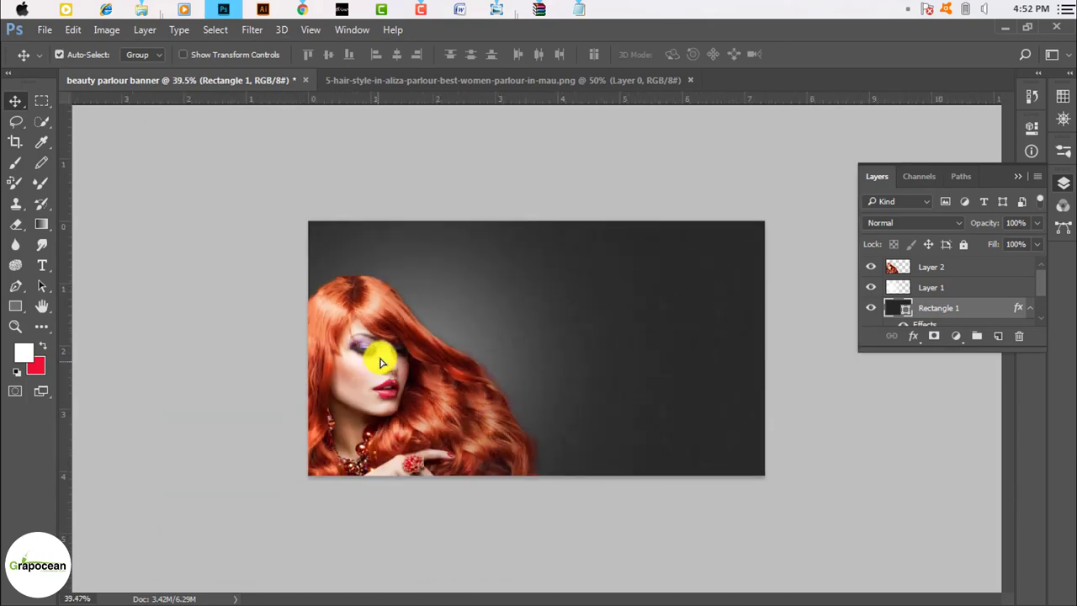
mouse_move(381, 361)
left_mouse_down()
mouse_move(400, 374)
mouse_move(384, 356)
left_mouse_up()
mouse_move(446, 339)
left_mouse_down()
mouse_move(480, 291)
mouse_move(461, 297)
left_mouse_up()
left_click_drag(1008, 224, 942, 241)
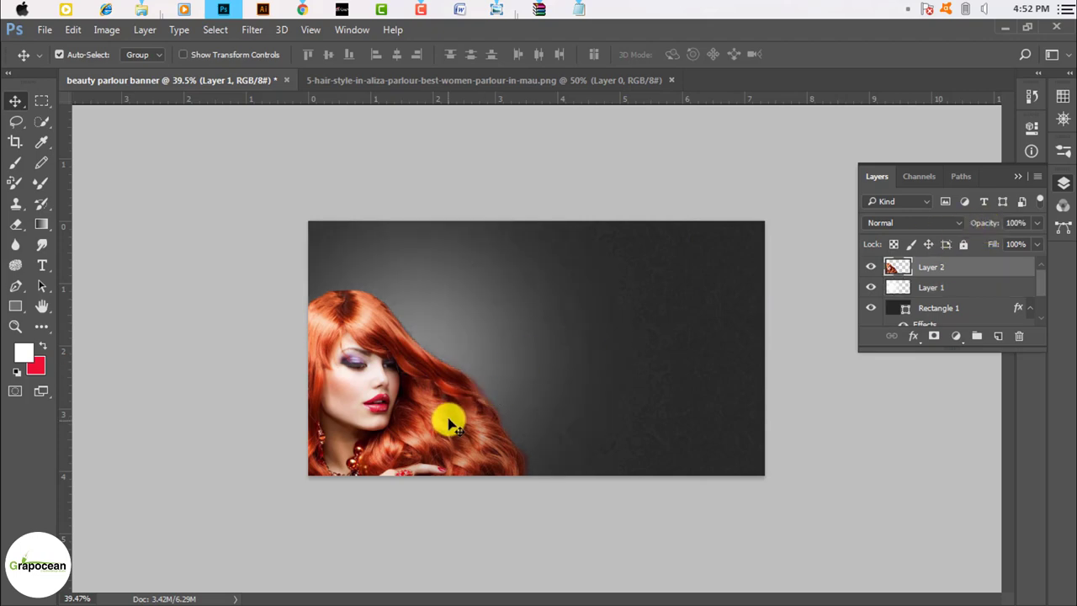
left_click_drag(442, 420, 454, 418)
key("ctrl+plus")
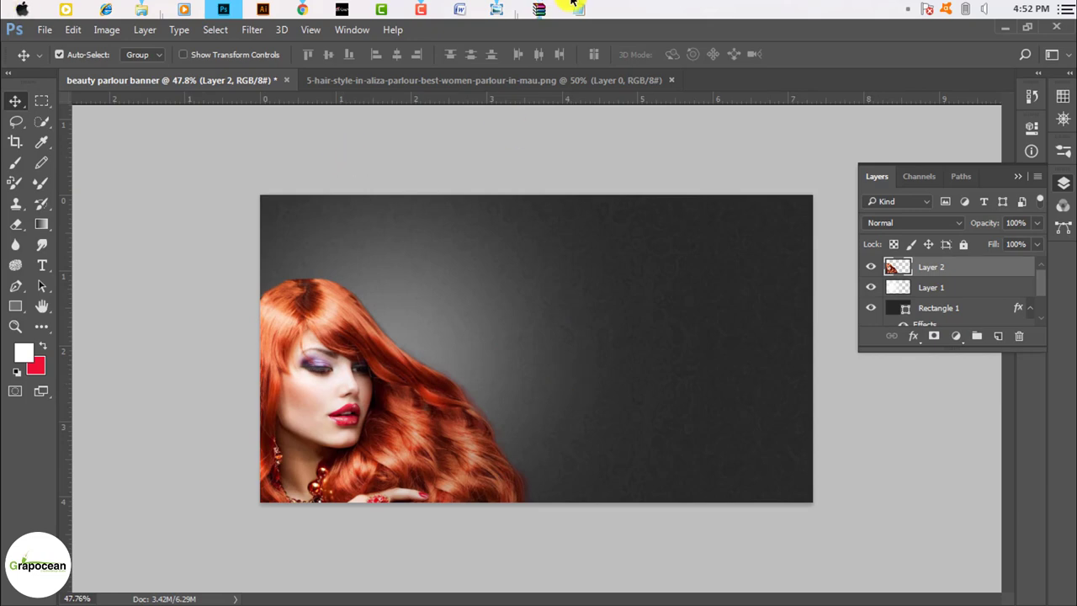
- Start an empty text layer near the banner's top, deleting stray typed characters
left_click(44, 264)
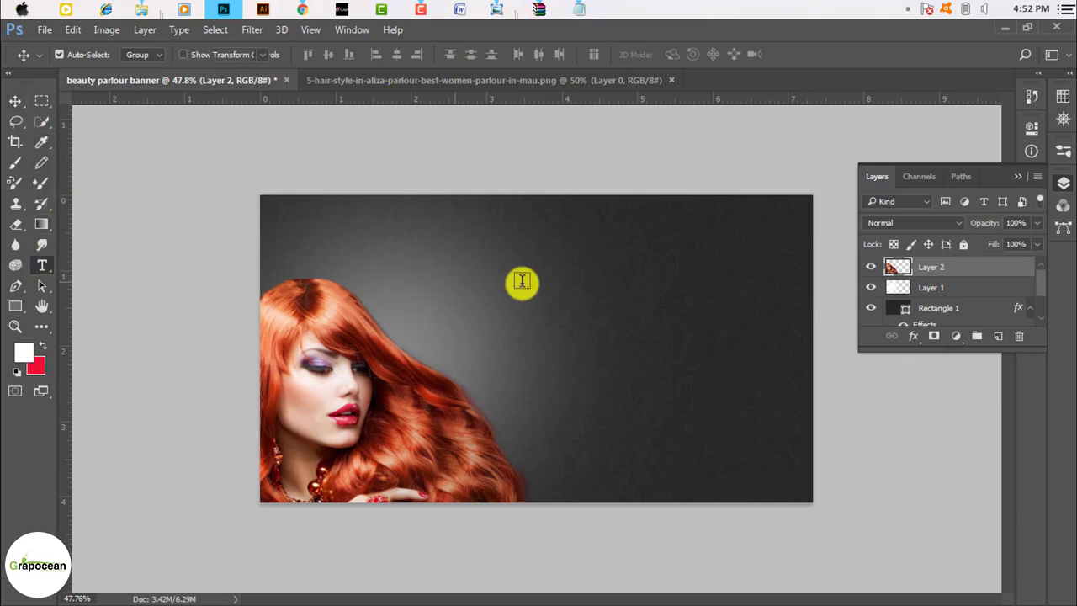
left_click(521, 293)
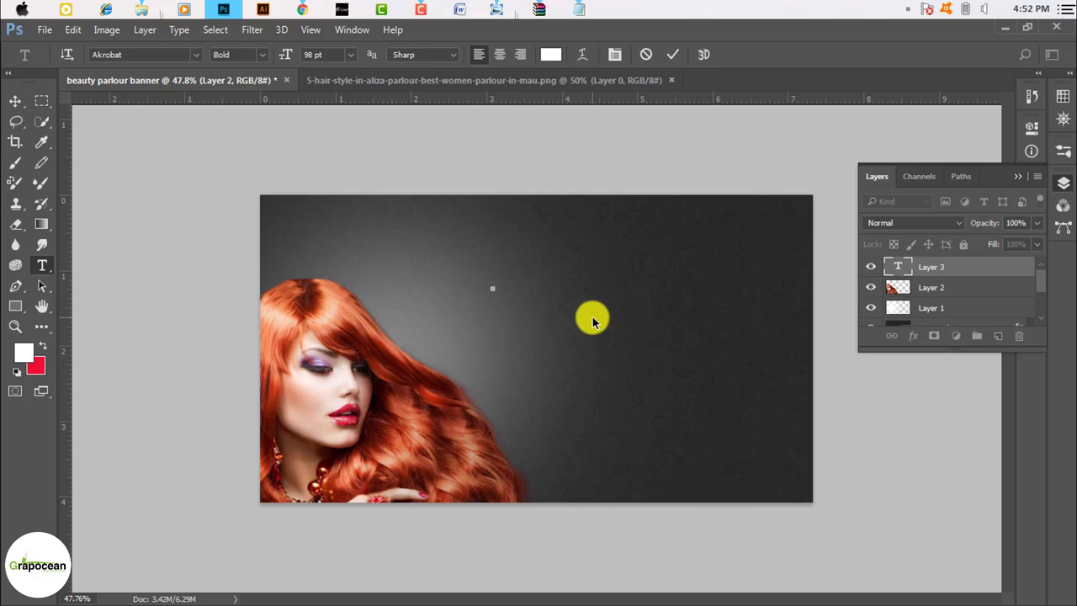
type("b")
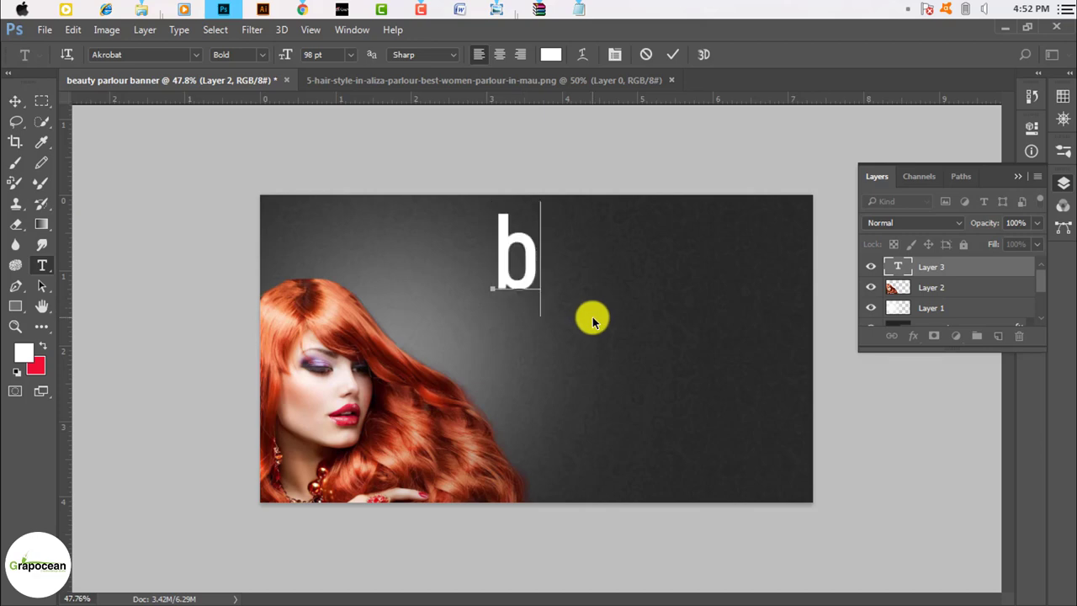
type("816")
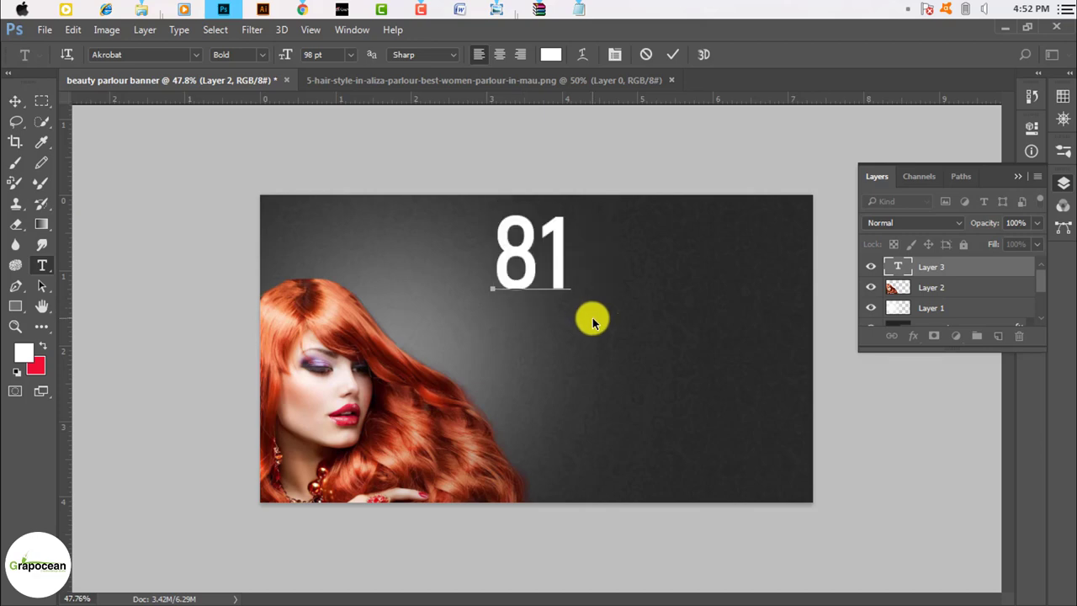
key("BackSpace")
key("BackSpace")
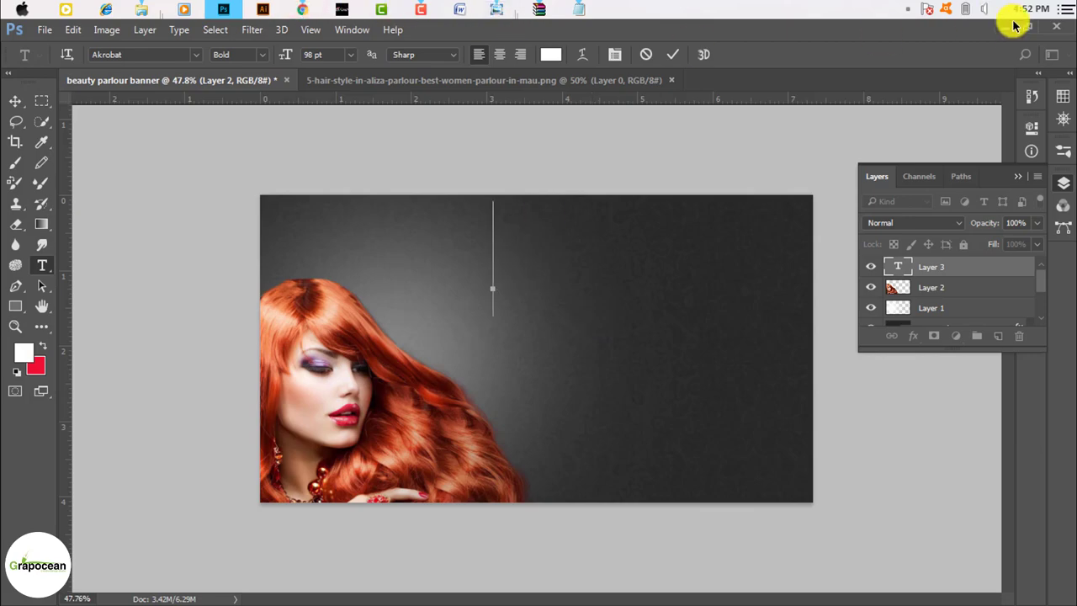
- Rename the beauty parlour banner desktop folder, then return to Photoshop
left_click(1014, 25)
left_click(829, 314)
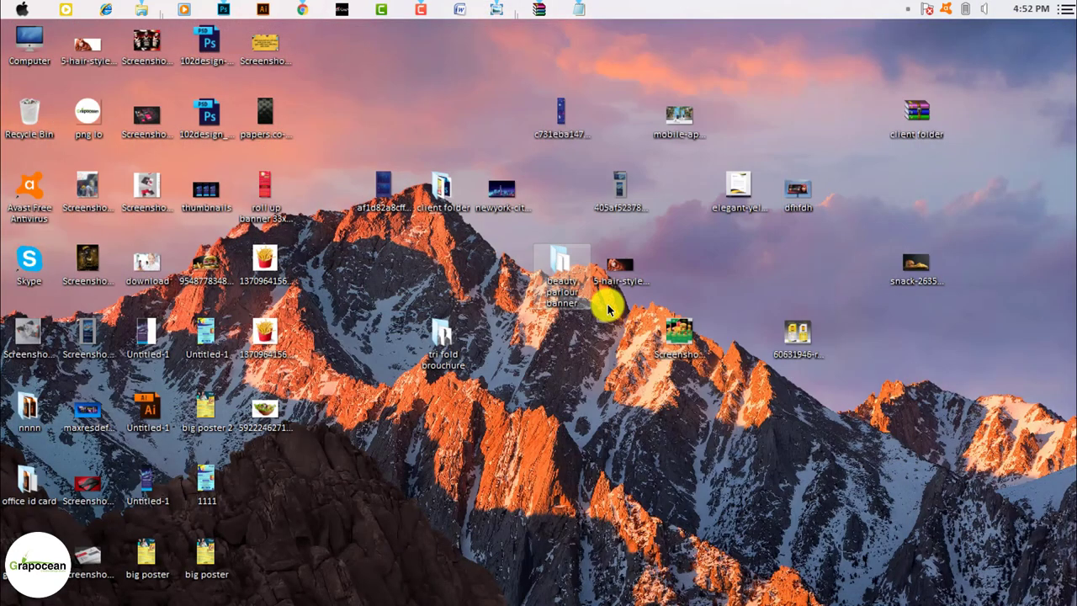
right_click(575, 296)
left_click(644, 569)
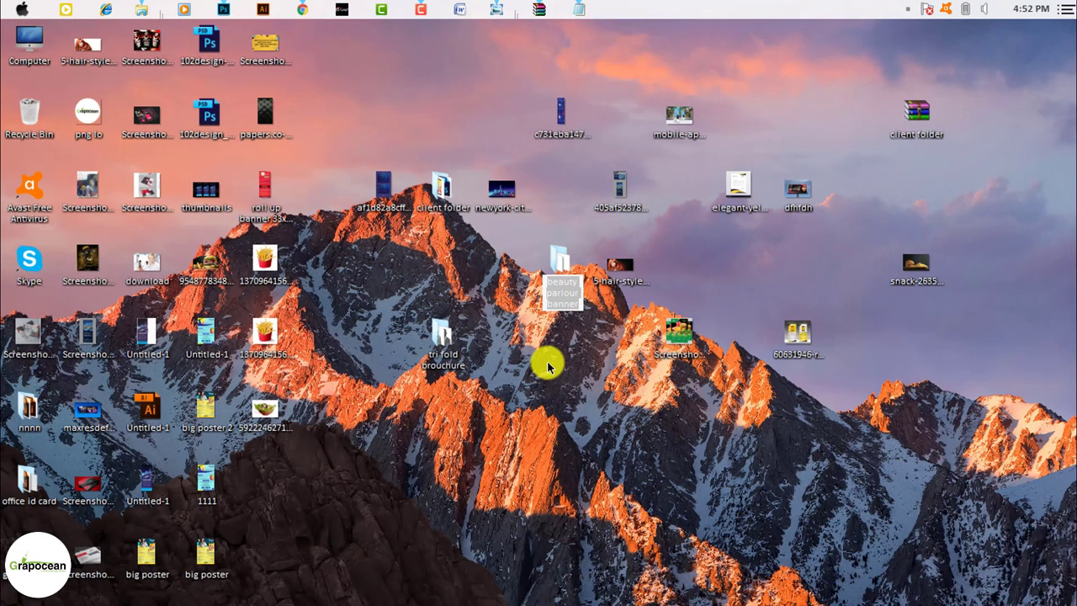
left_click(224, 10)
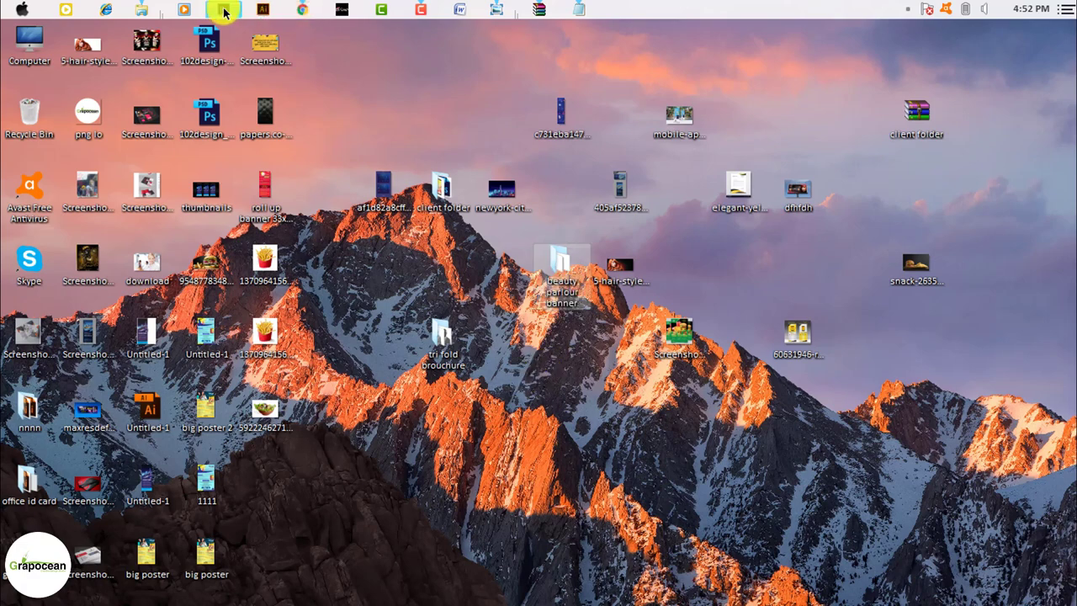
- Paste the beauty parlour banner text and break it onto three lines
type("beauty parlour banner")
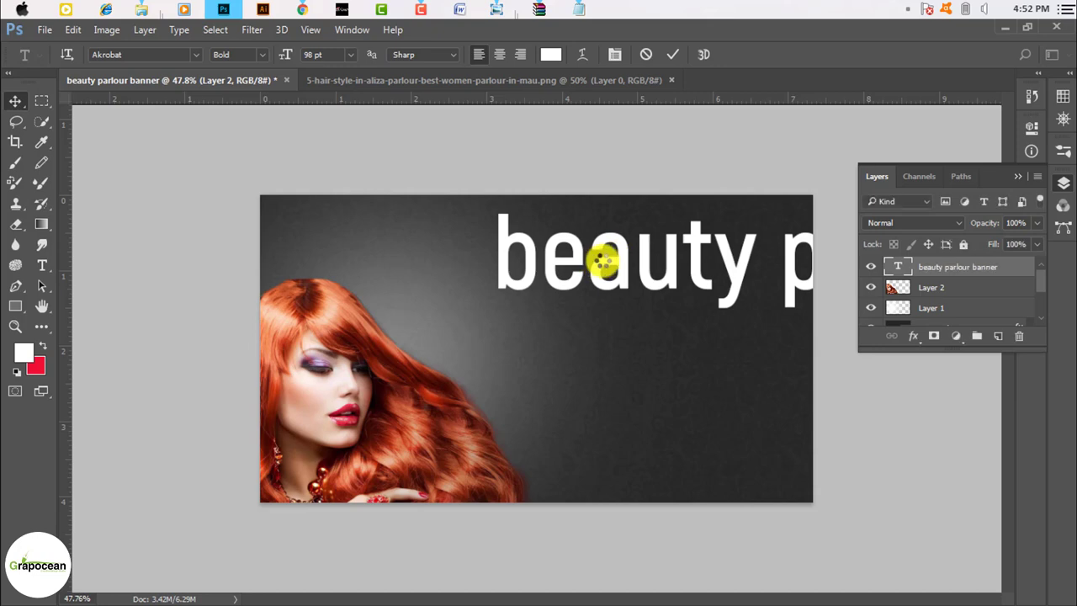
left_click_drag(602, 263, 431, 272)
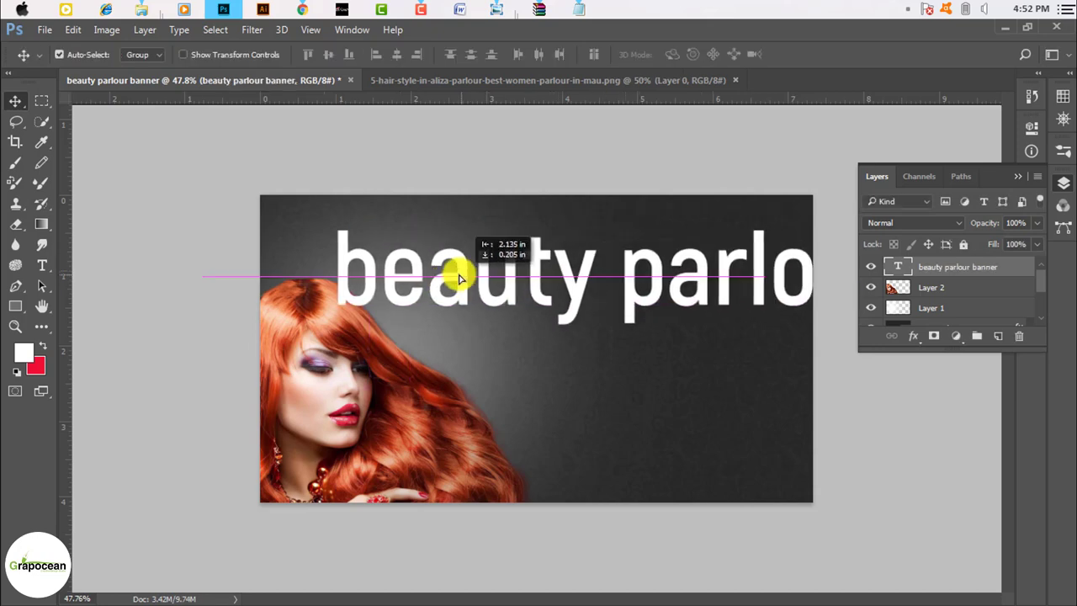
left_click(40, 265)
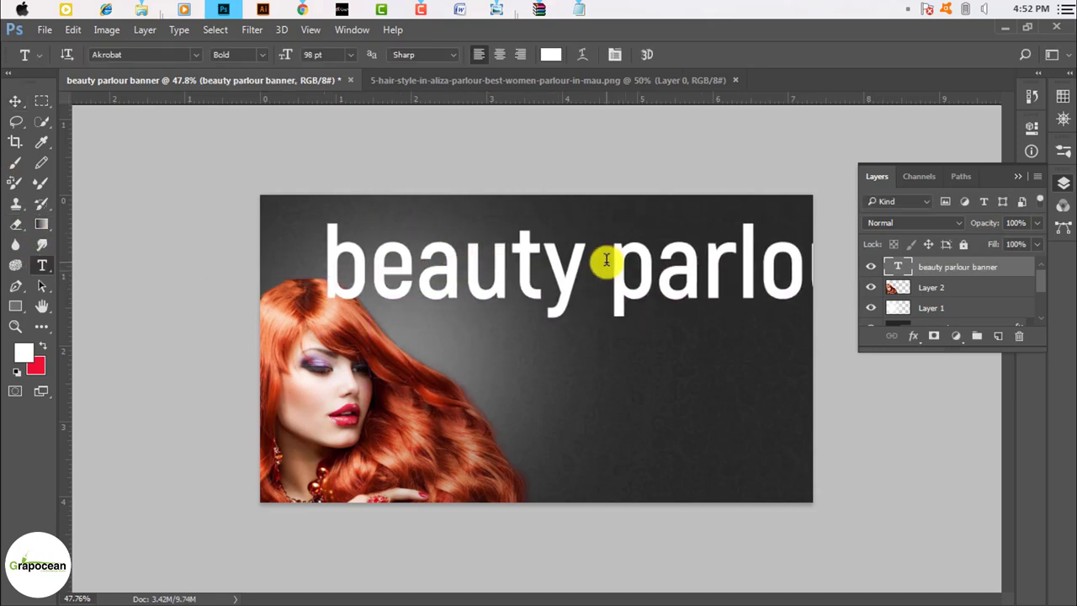
left_click(608, 263)
key("Return")
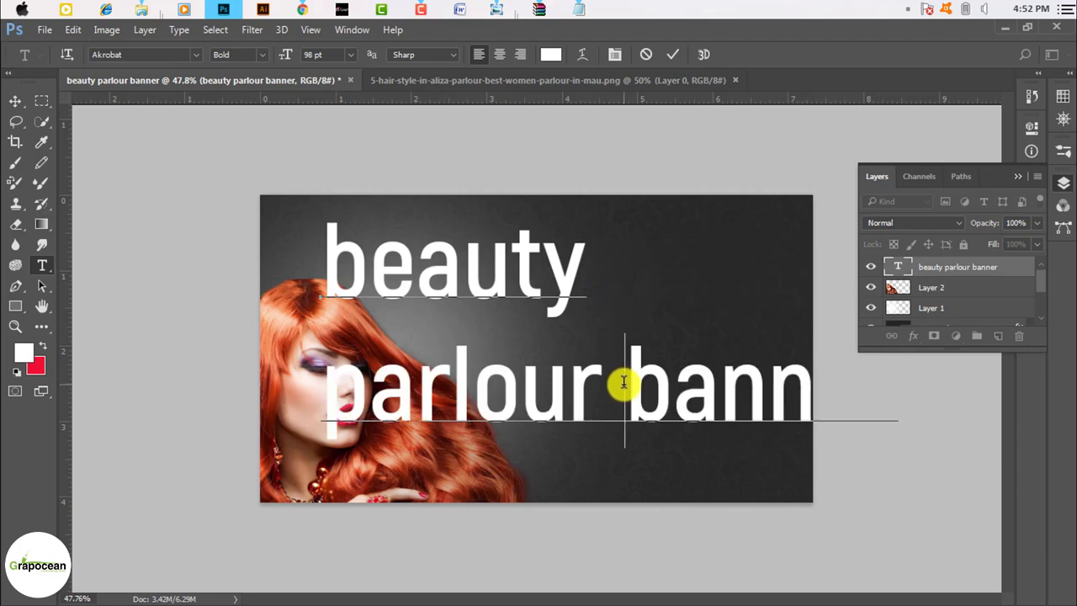
key("Return")
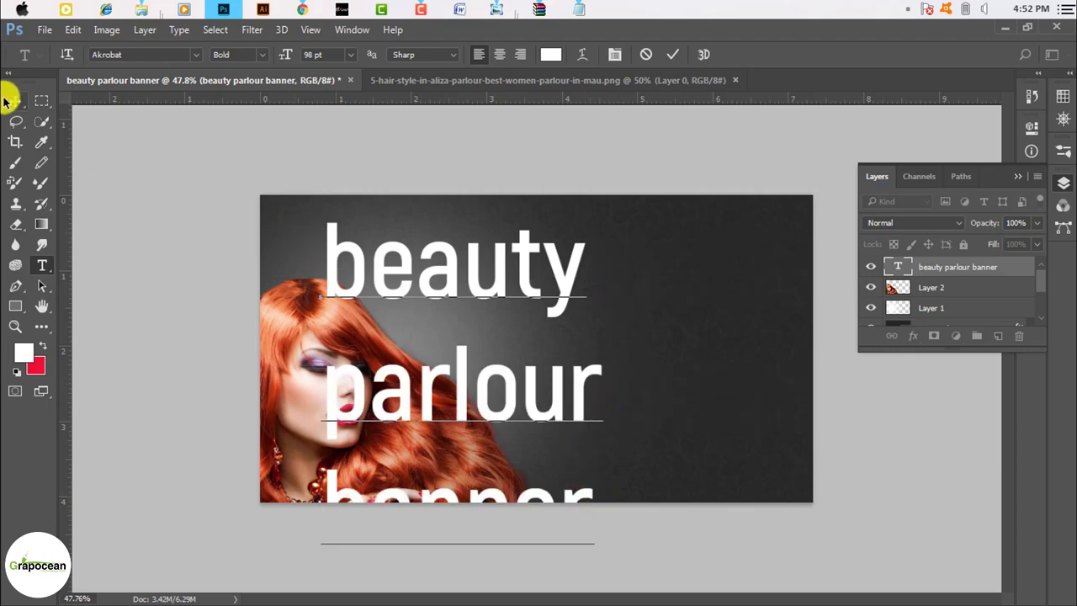
left_click(15, 101)
left_click_drag(412, 263, 553, 259)
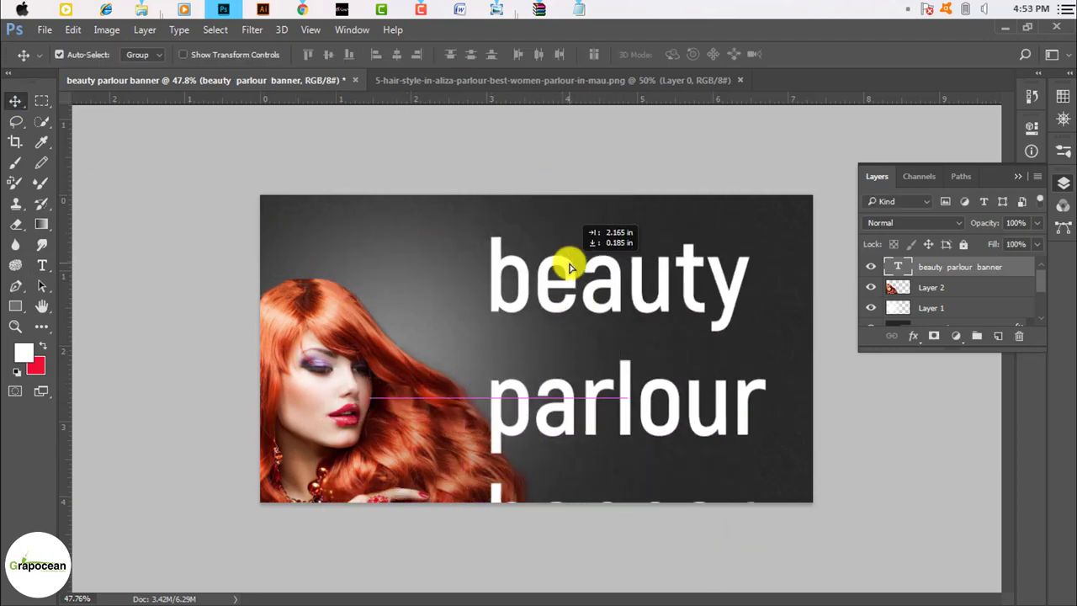
- Capitalise the headline's first word to 'Beauty'
left_click(42, 265)
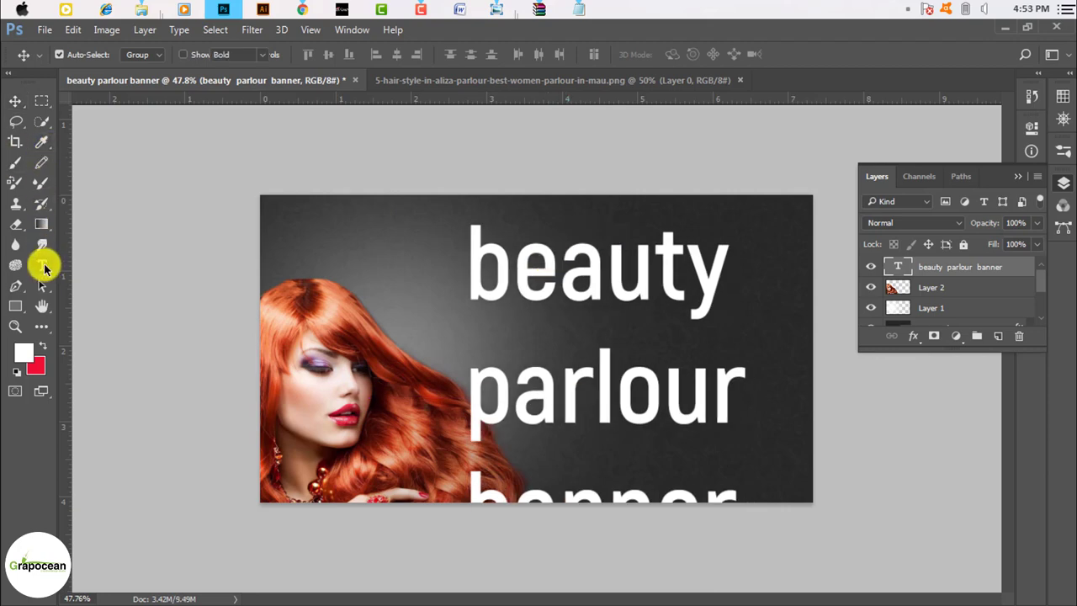
double_click(470, 254)
left_click_drag(510, 257, 445, 256)
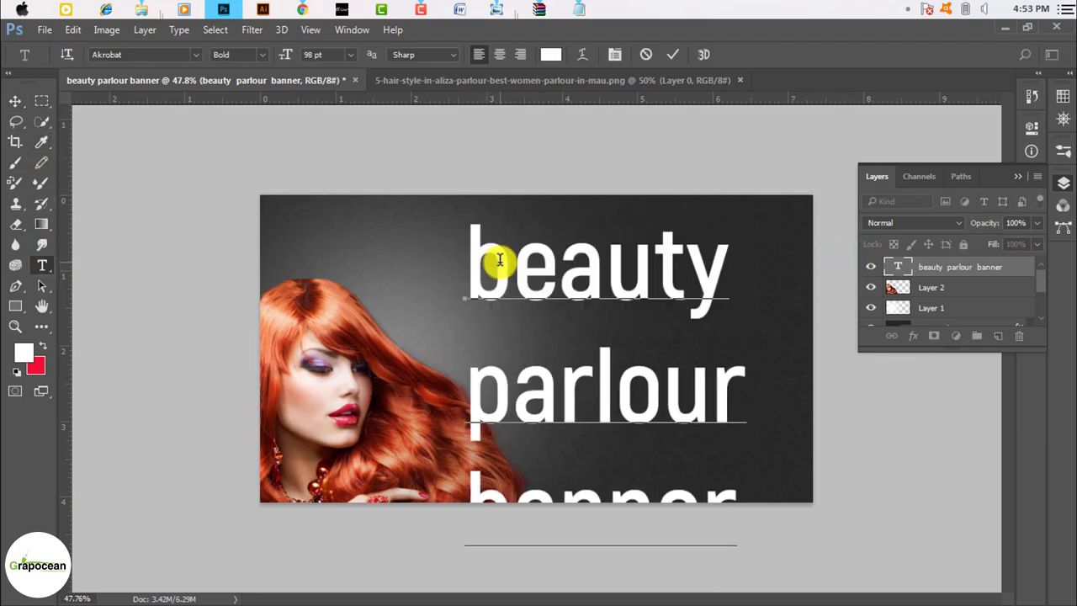
key("BackSpace")
type("B")
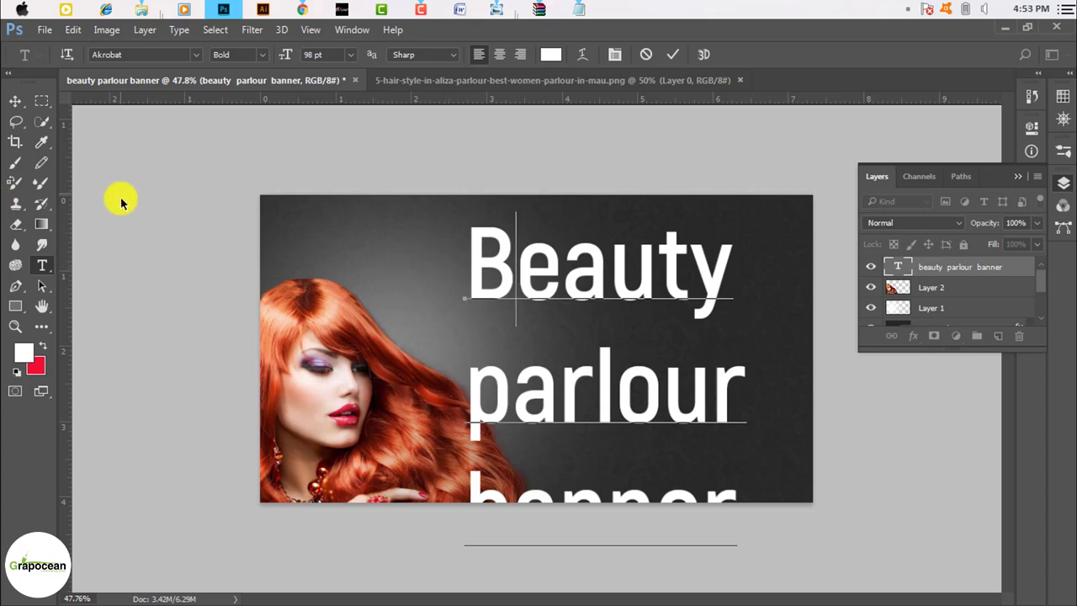
left_click(14, 102)
- Delete the 'parlour' and 'banner' lines, leaving only Beauty
left_click(43, 265)
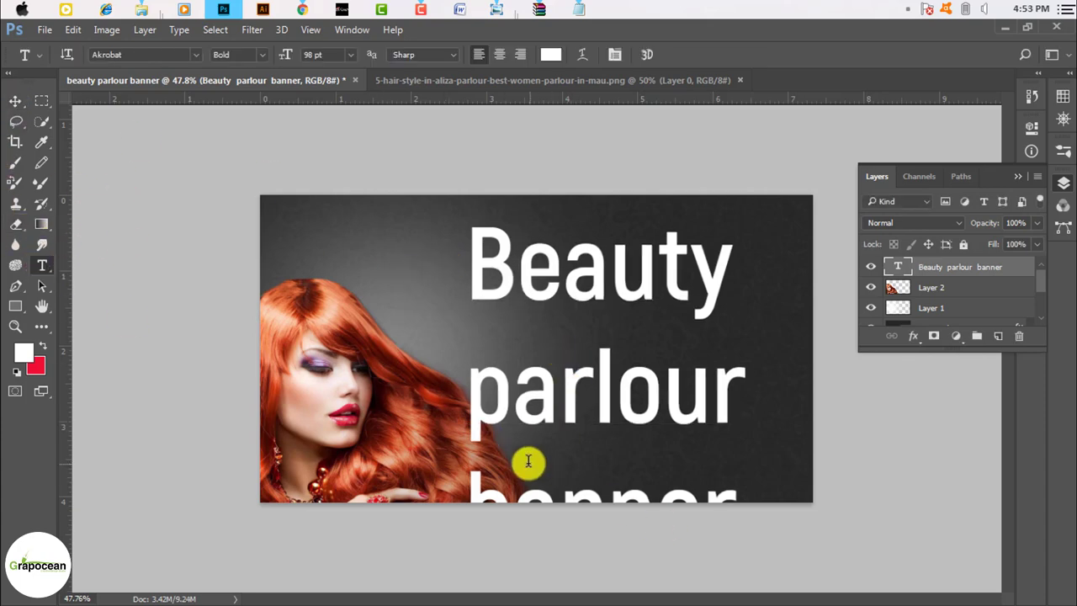
mouse_move(472, 397)
left_mouse_down()
mouse_move(724, 396)
mouse_move(777, 507)
left_mouse_up()
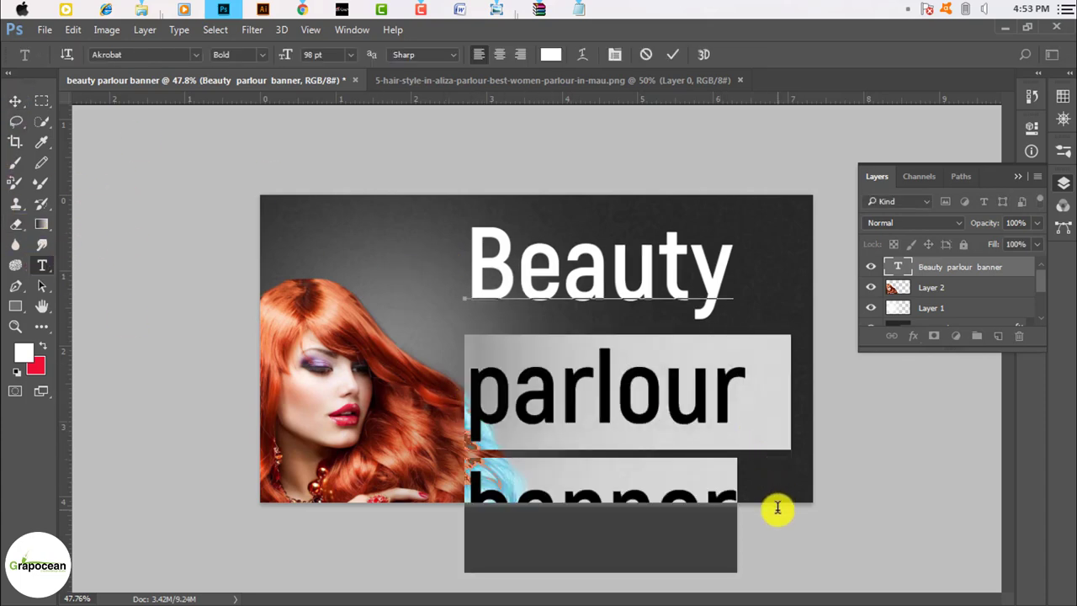
key("BackSpace")
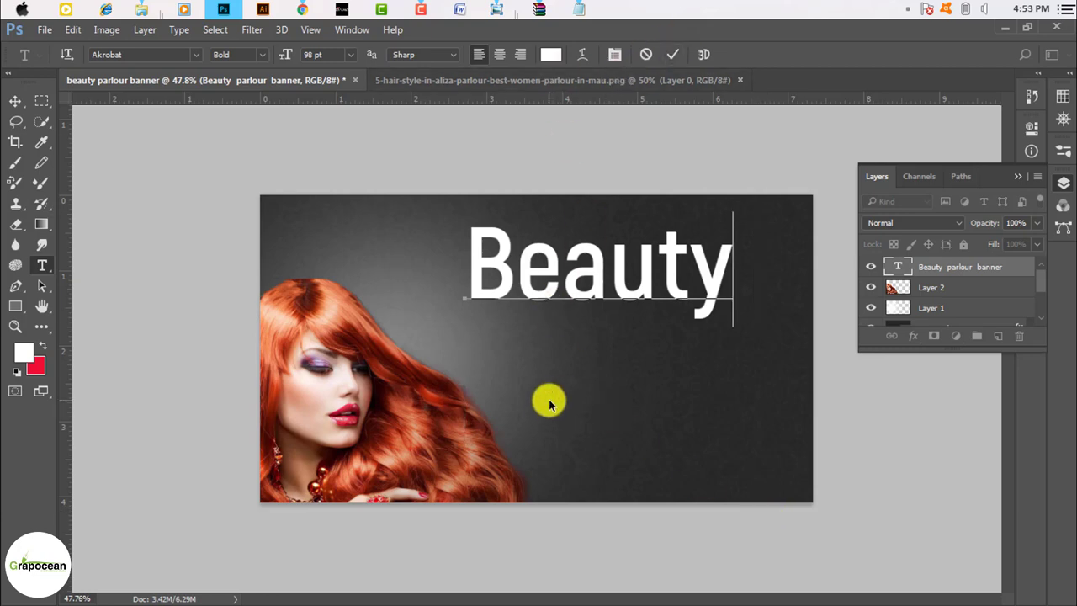
- Shift Beauty slightly up-left and scale it down with Free Transform
left_click(15, 101)
left_click_drag(560, 269, 539, 253)
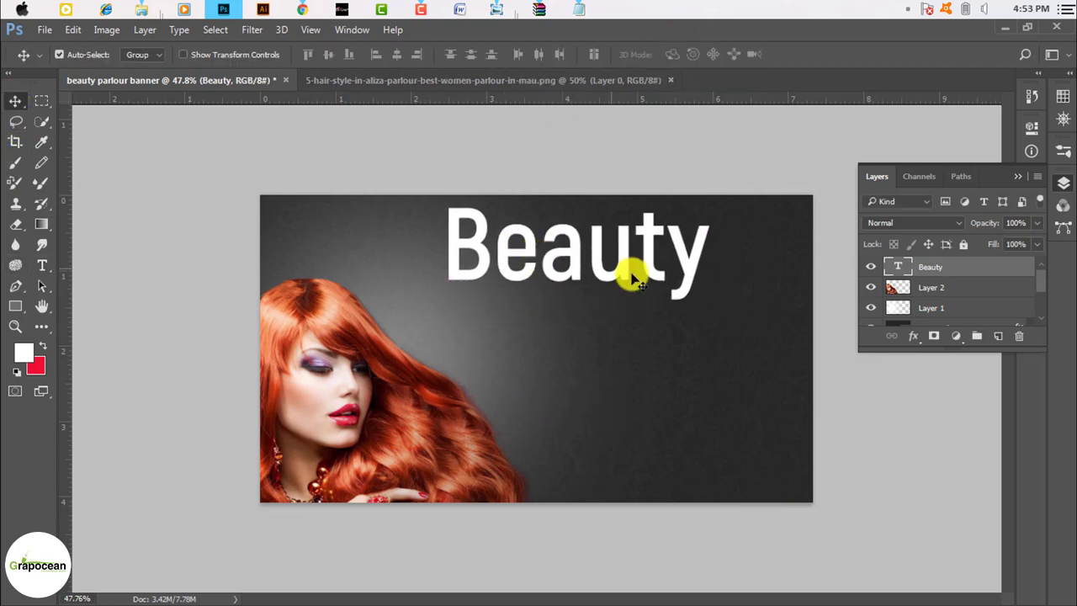
key("ctrl+t")
left_click_drag(707, 305, 661, 291)
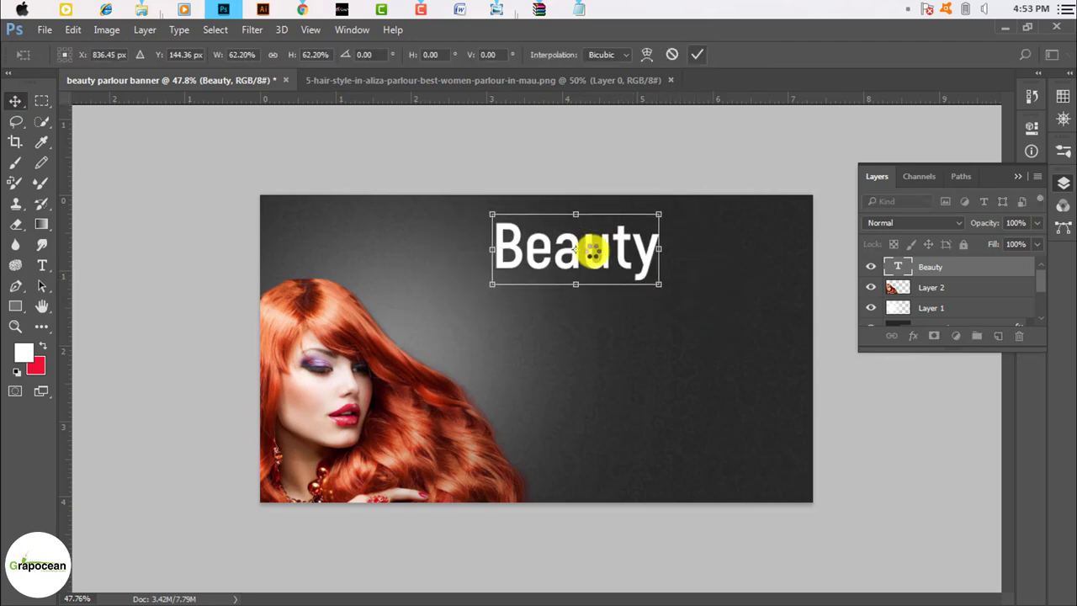
key("Return")
scroll(539, 252, "up", 2)
- Alt-drag a copy of Beauty below it and retype it as 'parlour banner' on one line
mouse_move(505, 220)
left_mouse_down()
mouse_move(449, 222)
mouse_move(530, 285)
mouse_move(527, 294)
left_mouse_up()
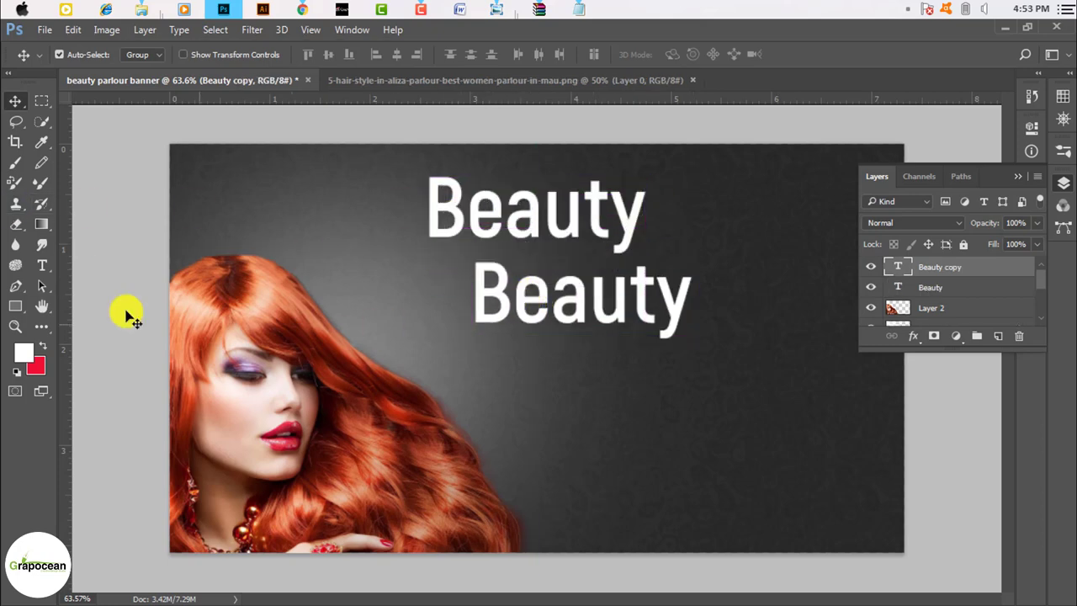
left_click(42, 265)
left_click(493, 288)
key("ctrl+a")
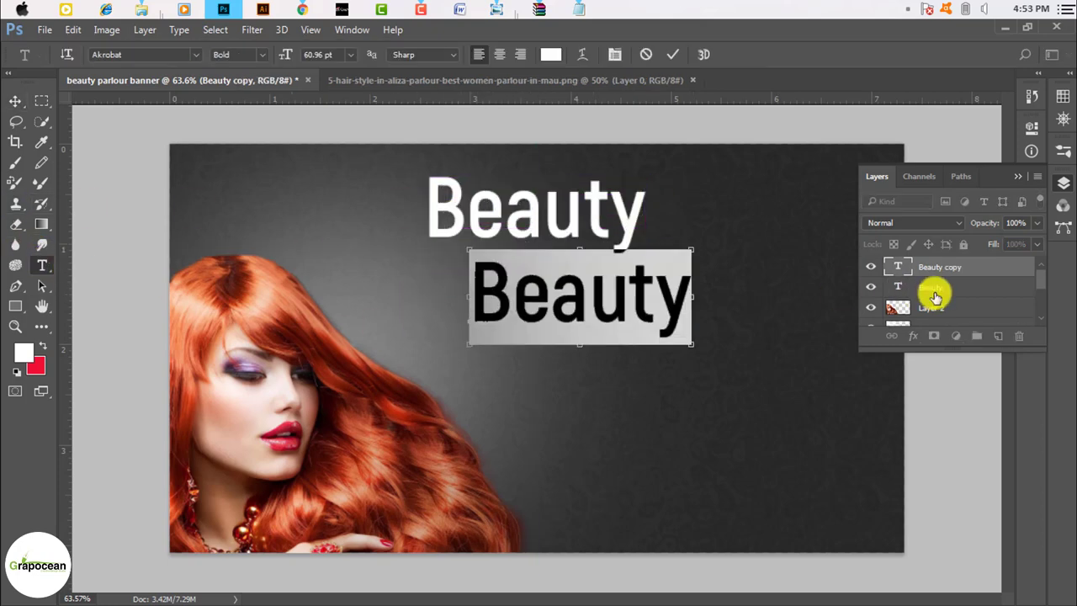
type("parlour")
key("Return")
type("banner")
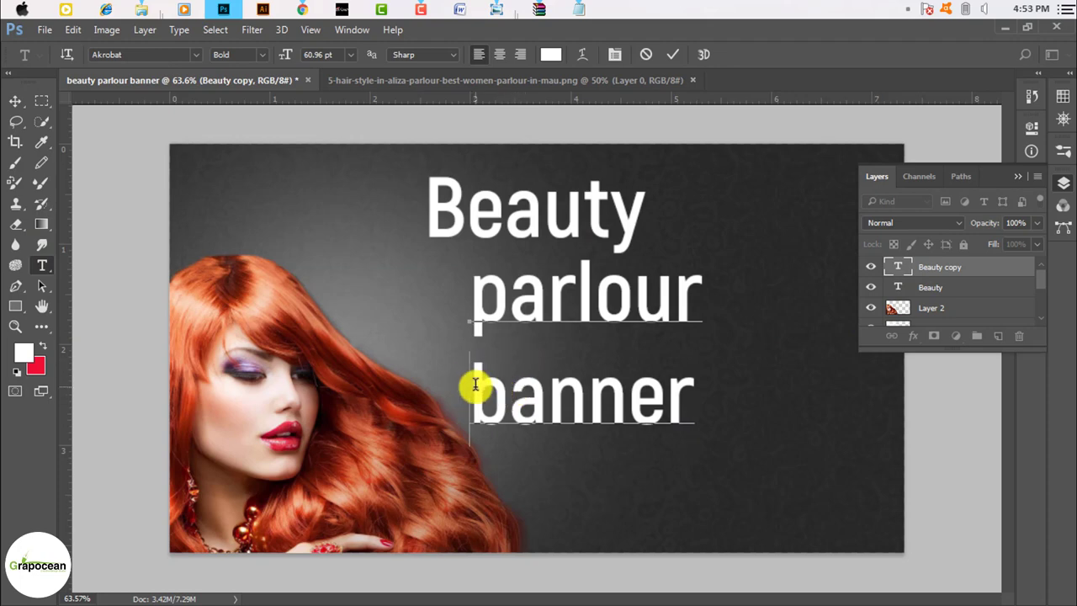
left_click(476, 381)
key("BackSpace")
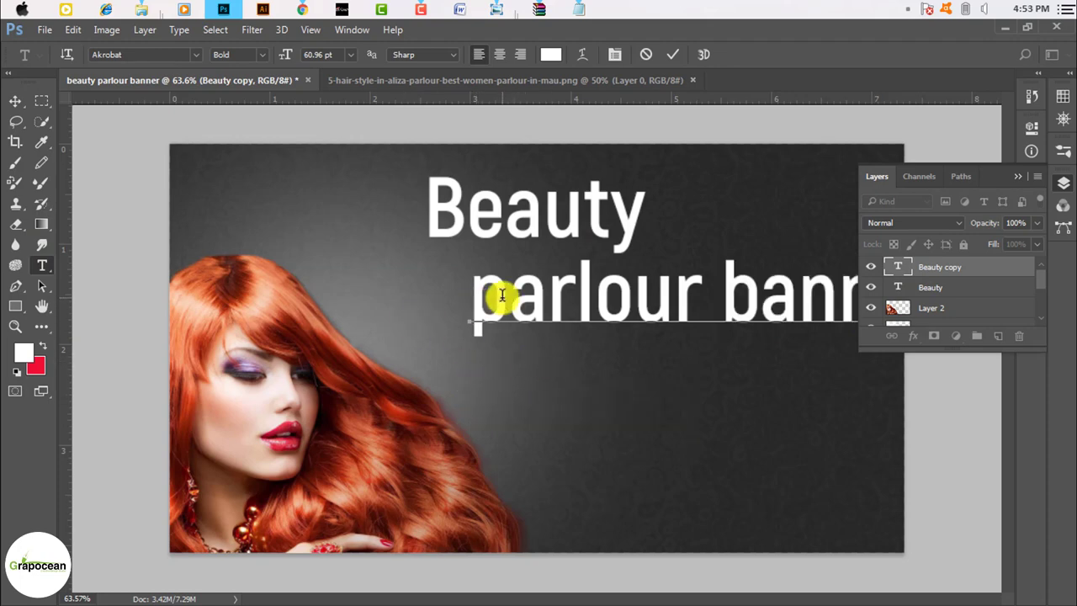
- Capitalise the P of Parlour and select the b of banner
left_click_drag(500, 295, 440, 295)
key("BackSpace")
type("P")
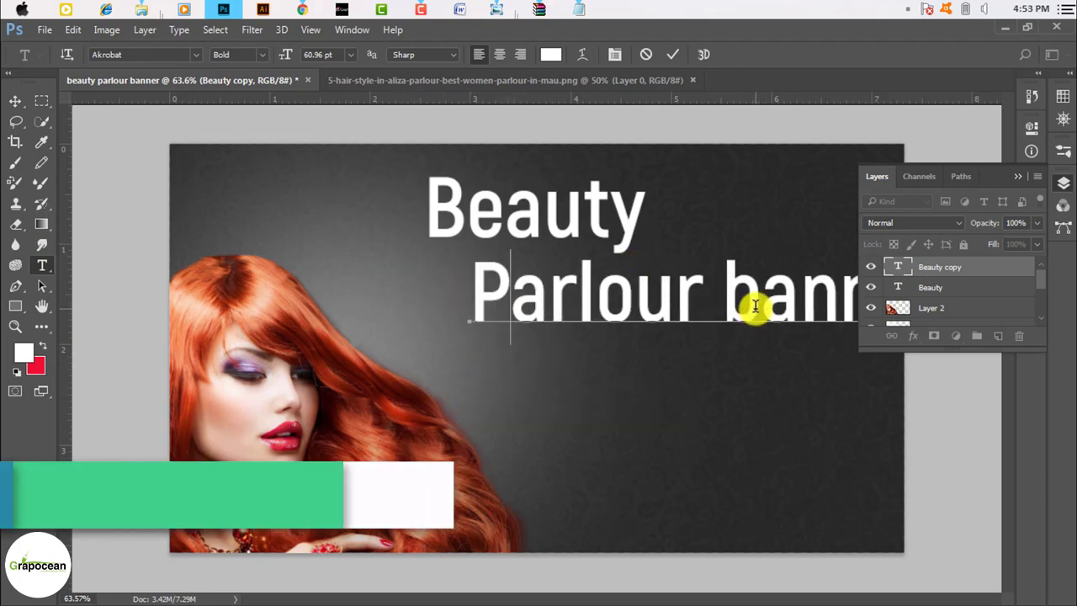
left_click_drag(757, 305, 714, 305)
- Capitalise Banner and move both lines left, Parlour Banner under Beauty
type("B")
left_click(16, 100)
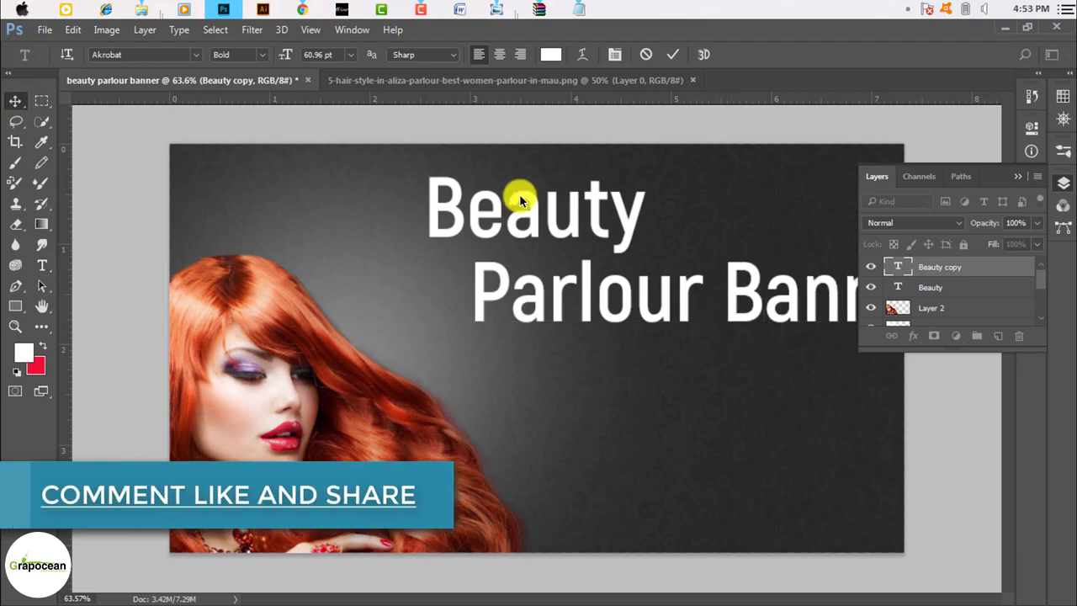
scroll(516, 202, "down", 1)
left_click_drag(556, 239, 469, 238)
left_click_drag(613, 296, 516, 287)
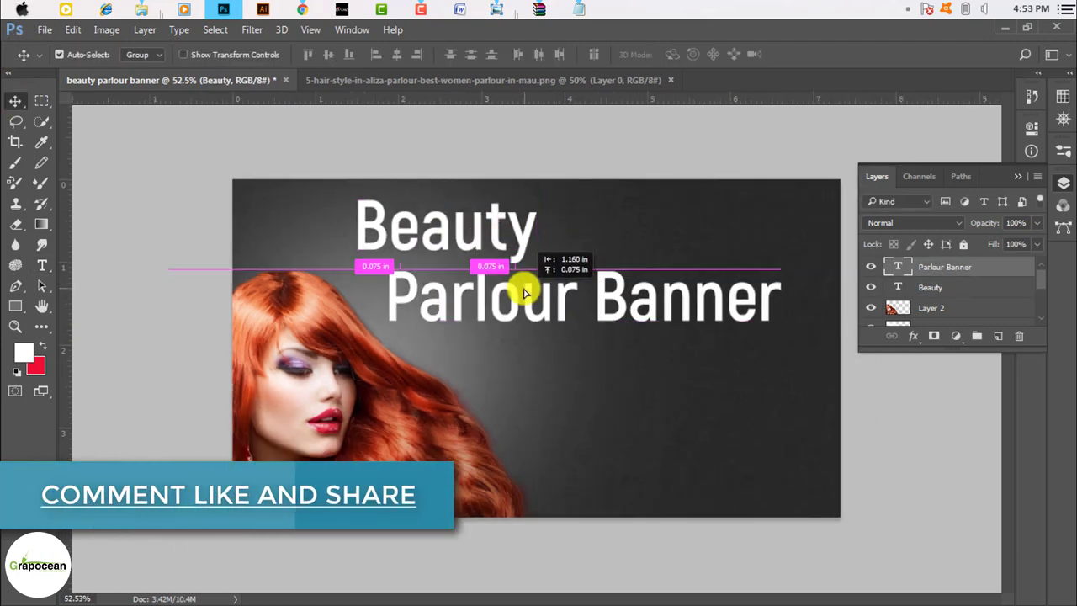
- Shift Beauty right and snap its right edge to Parlour Banner's at the upper right
scroll(659, 292, "up", 1)
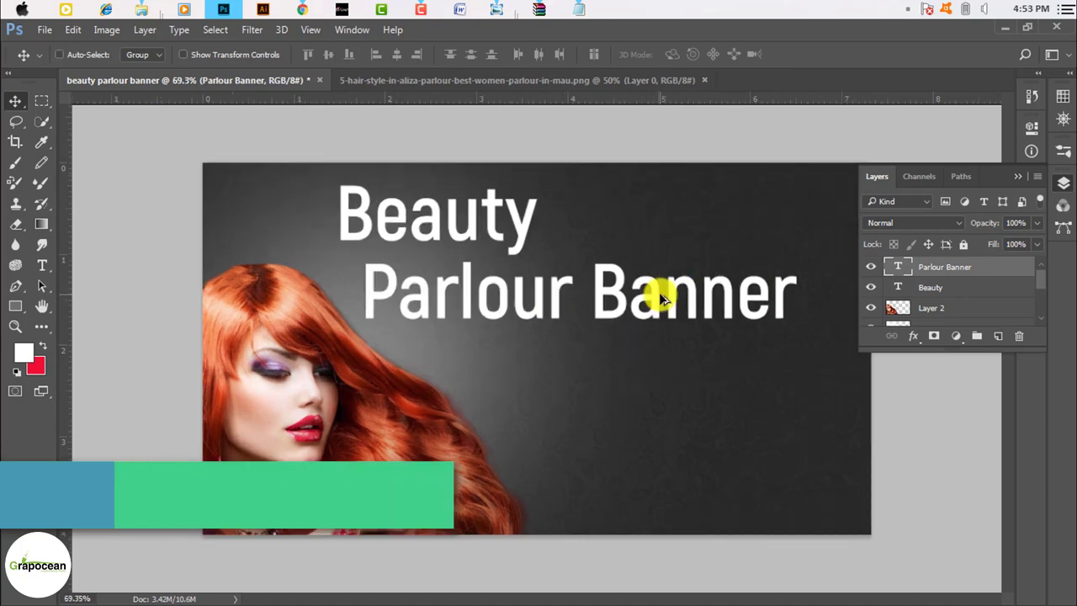
scroll(662, 298, "down", 1)
left_click_drag(510, 249, 446, 233)
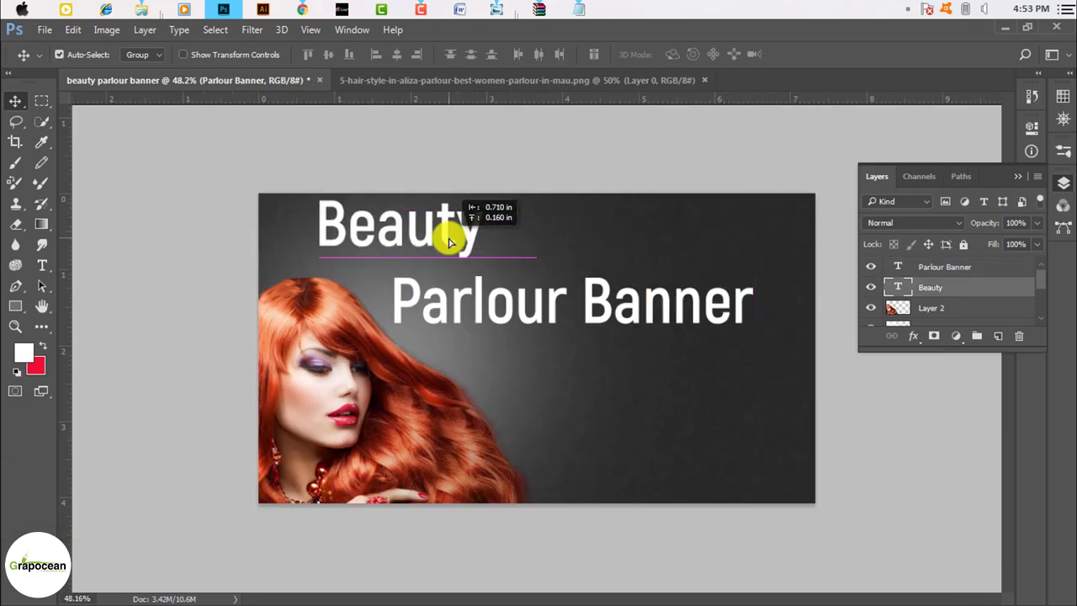
left_click_drag(642, 286, 656, 293)
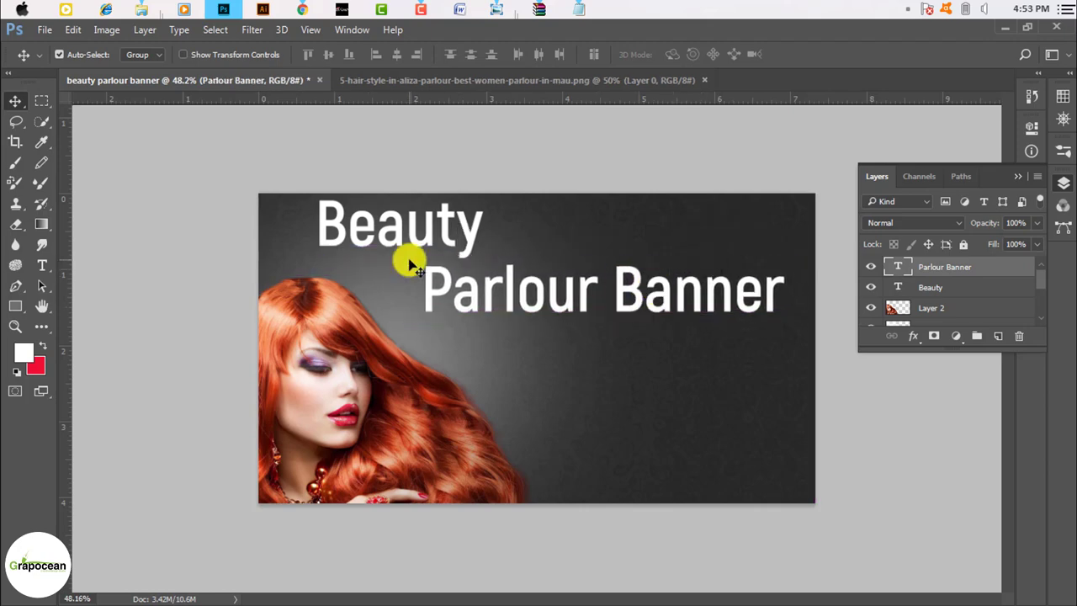
scroll(429, 219, "up", 1)
mouse_move(445, 182)
left_mouse_down()
mouse_move(828, 200)
mouse_move(804, 206)
left_mouse_up()
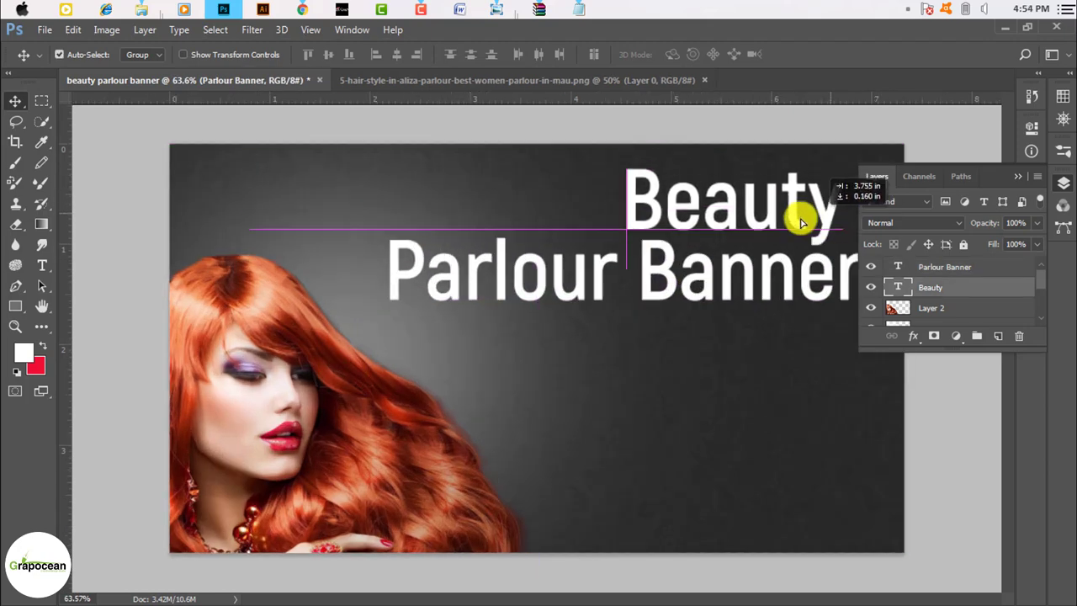
scroll(668, 216, "down", 2)
scroll(805, 233, "up", 2)
scroll(697, 244, "down", 2)
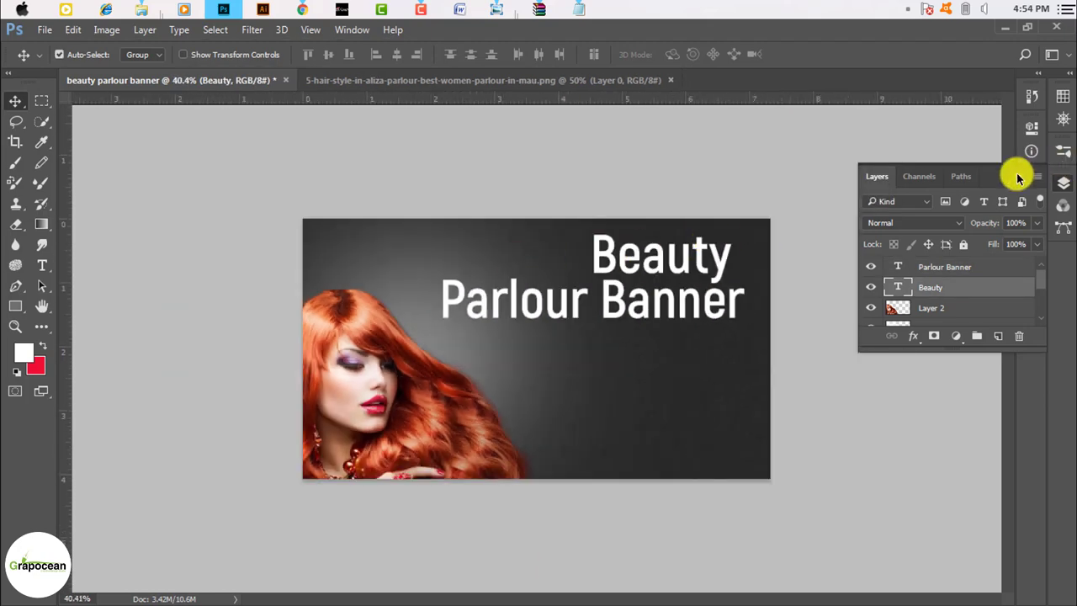
scroll(804, 278, "up", 1)
left_click_drag(788, 242, 807, 235)
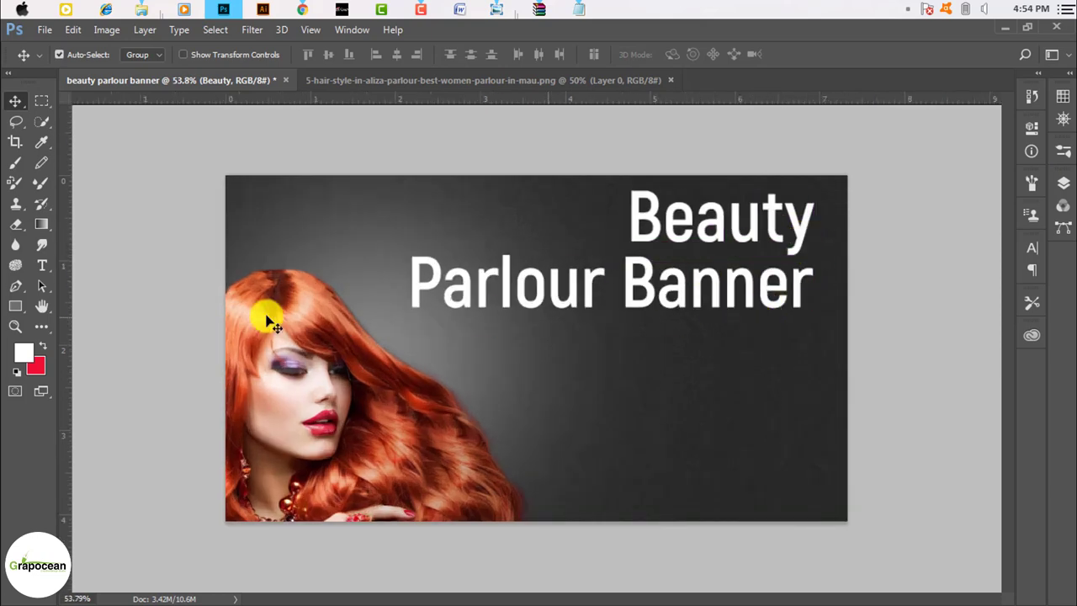
left_click(39, 266)
- Set BEAUTY to All Caps and move it left to line up with Parlour
left_click_drag(633, 218, 944, 231)
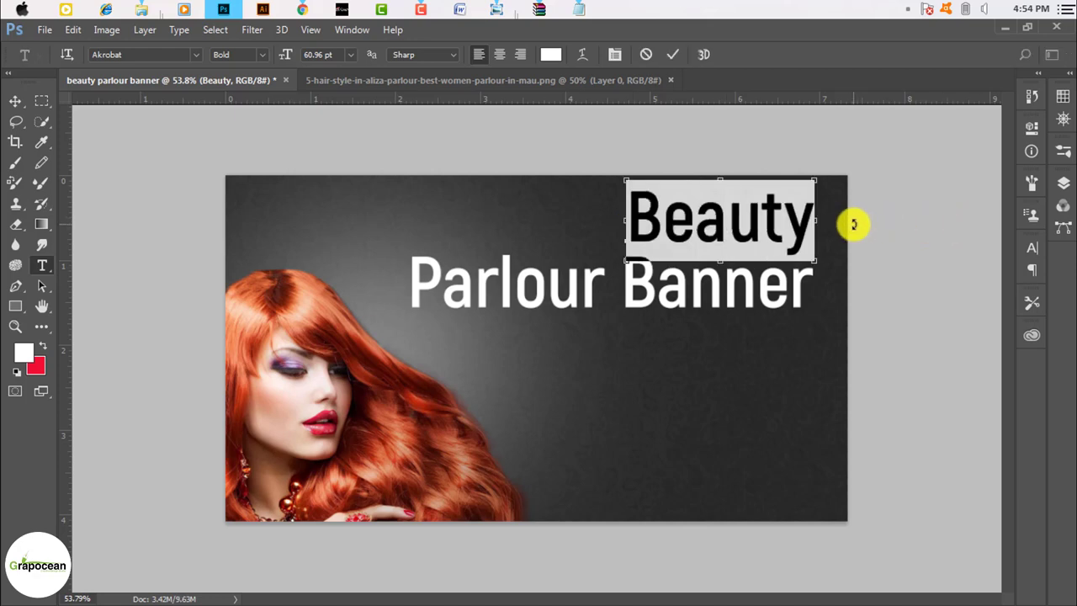
key("ctrl+t")
left_click(899, 368)
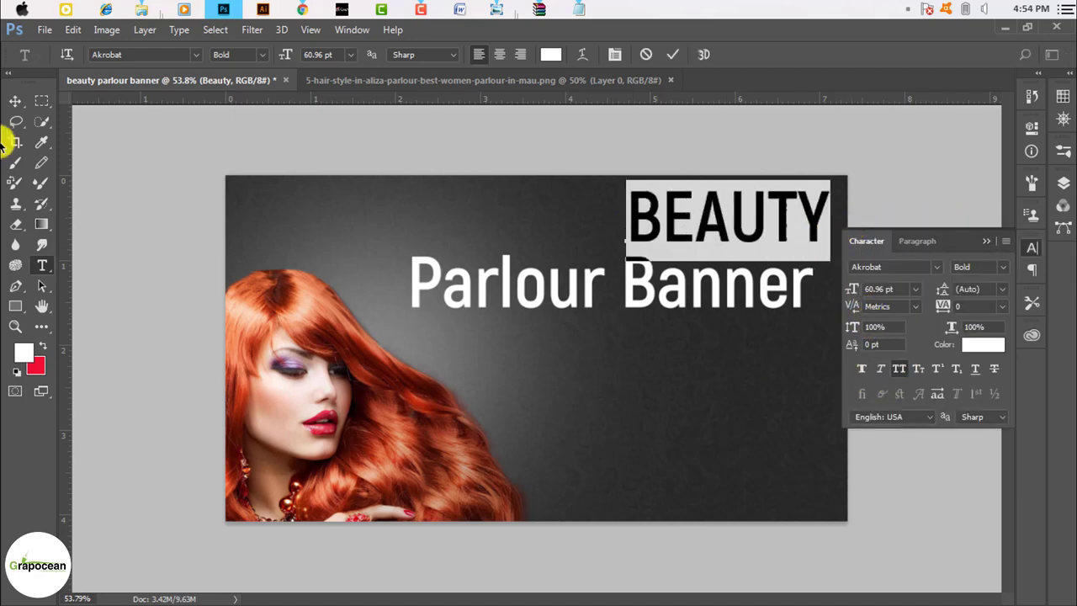
left_click(10, 103)
mouse_move(705, 224)
left_mouse_down()
mouse_move(445, 224)
mouse_move(504, 227)
left_mouse_up()
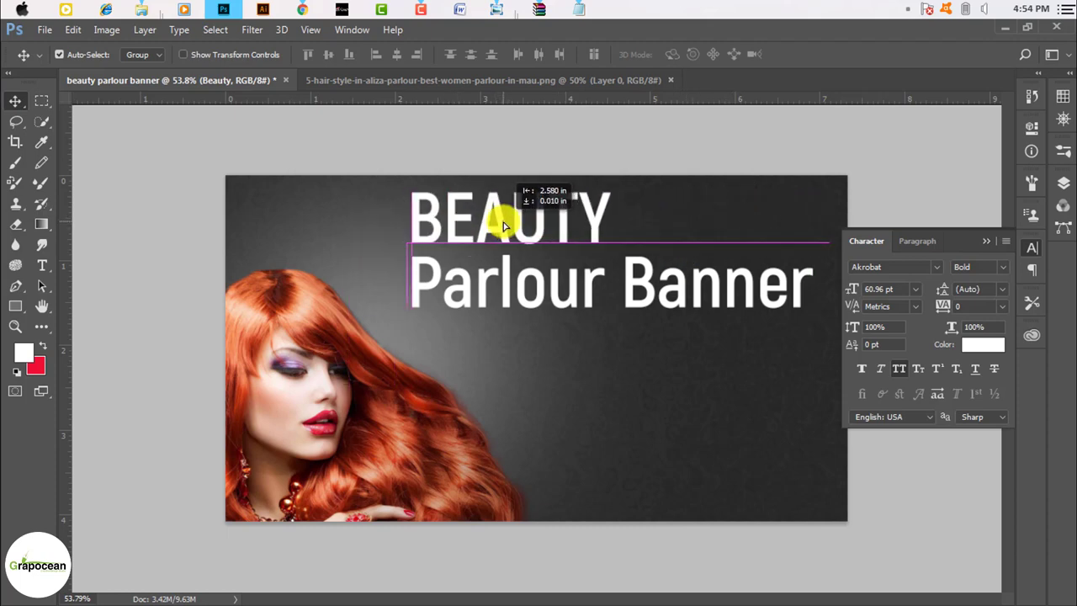
- Set the Parlour Banner line to All Caps
left_click(577, 294)
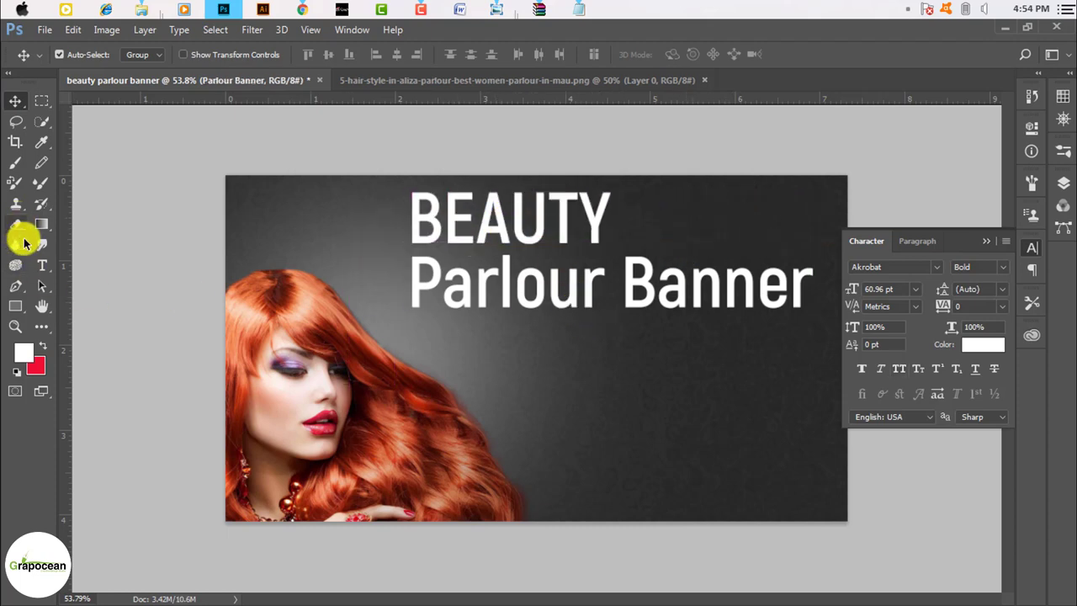
left_click(42, 265)
left_click_drag(409, 278, 852, 271)
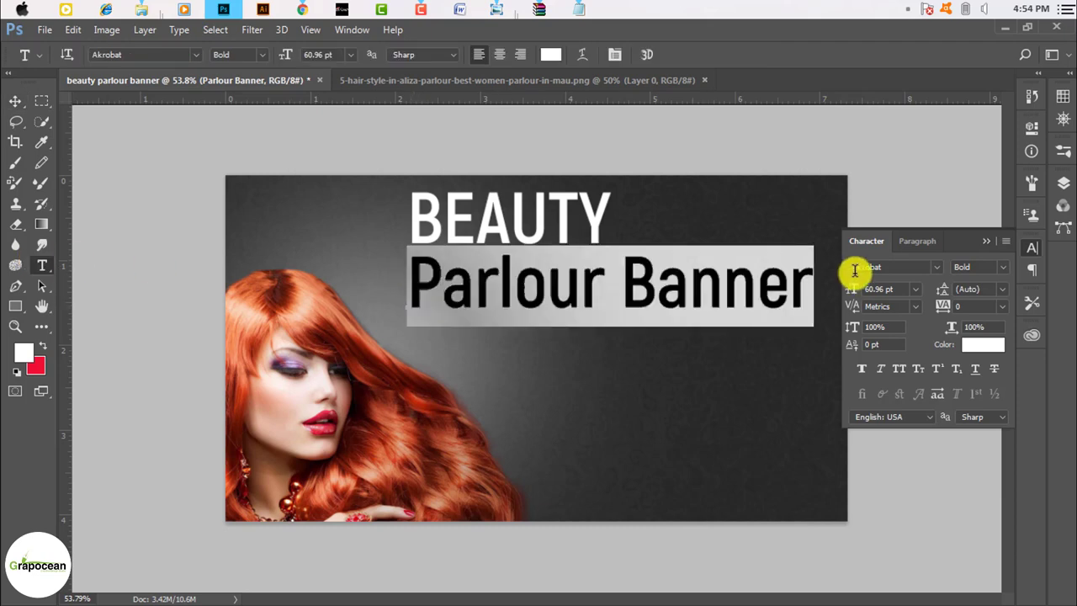
left_click(898, 368)
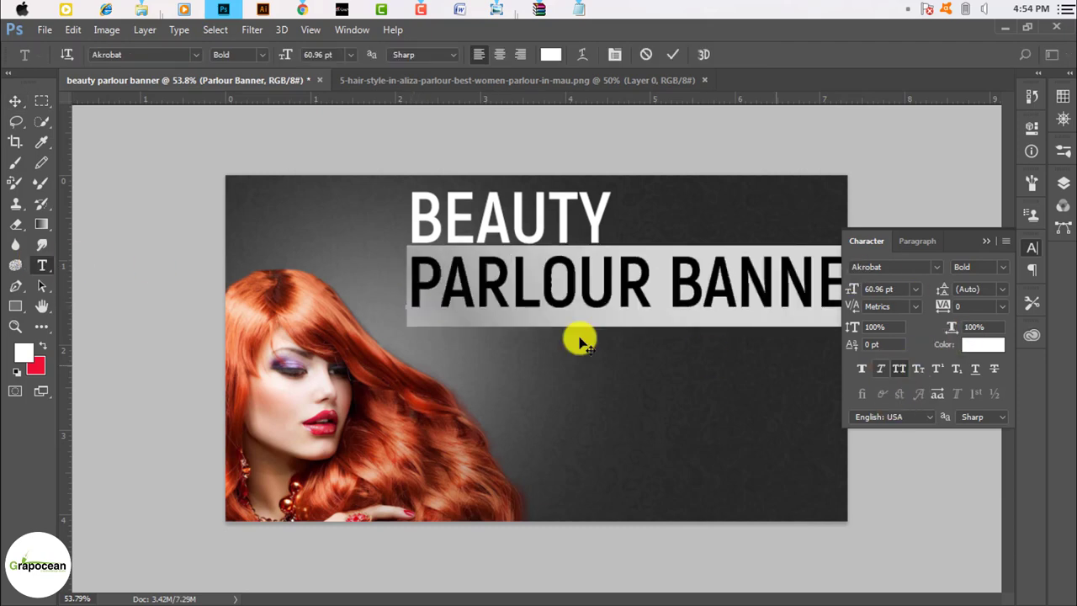
left_click(15, 101)
scroll(604, 290, "down", 2)
scroll(604, 290, "up", 1)
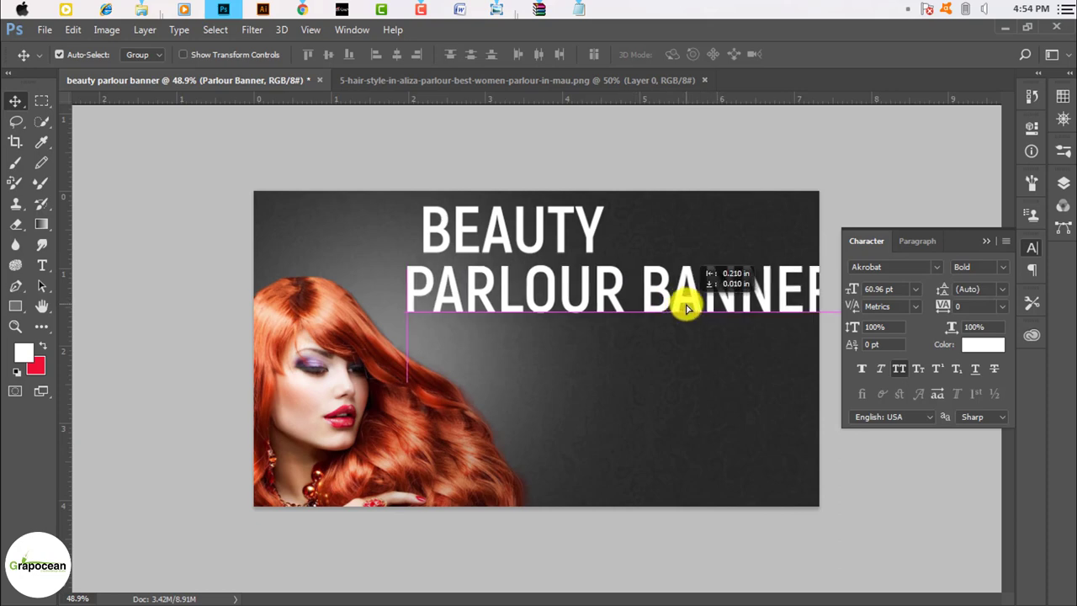
- Shrink PARLOUR BANNER to 41.32 pt and align it beneath BEAUTY
left_click_drag(706, 303, 652, 302)
key("ctrl+t")
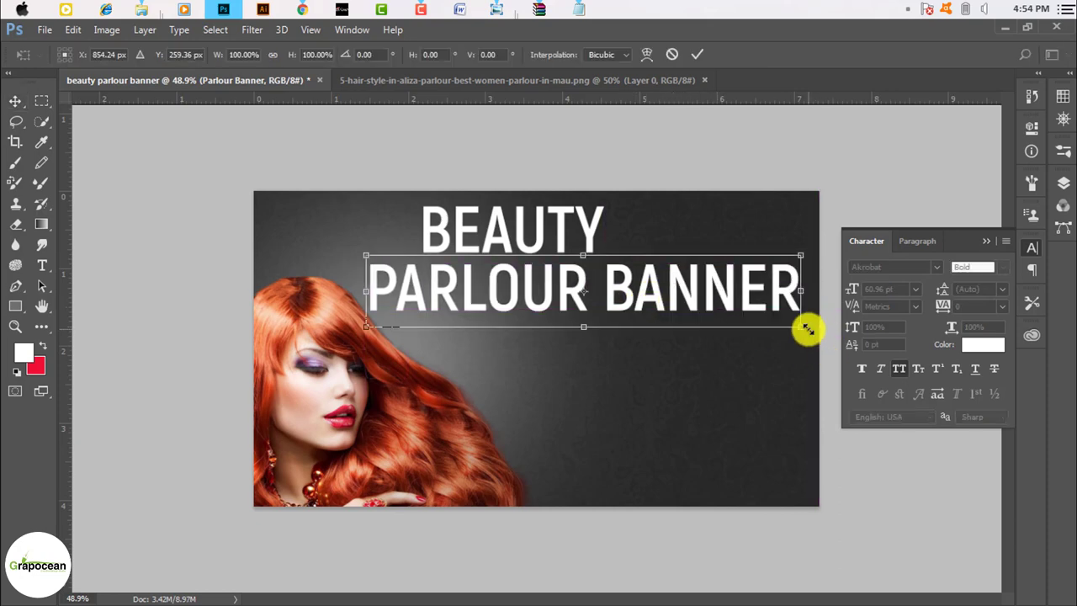
left_click_drag(805, 321, 729, 318)
left_click_drag(582, 301, 566, 293)
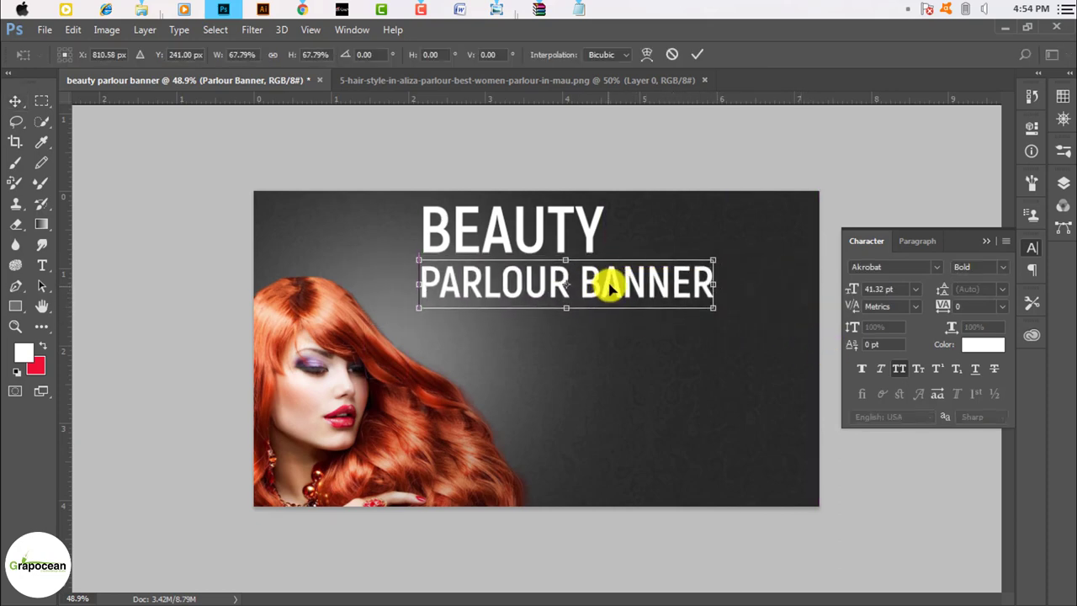
left_click(696, 54)
scroll(605, 375, "up", 1)
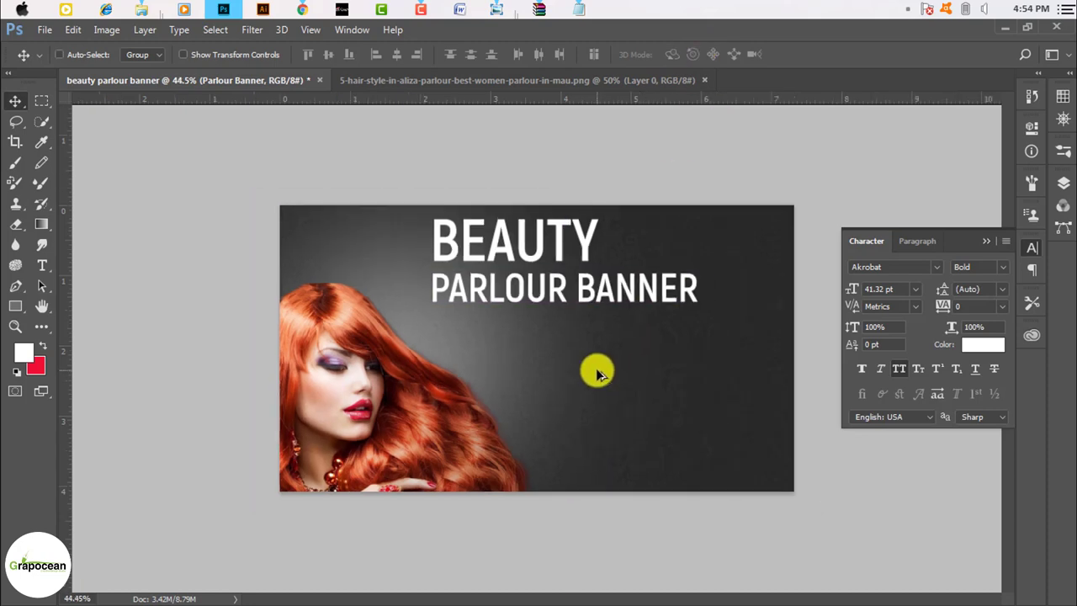
scroll(605, 366, "up", 1)
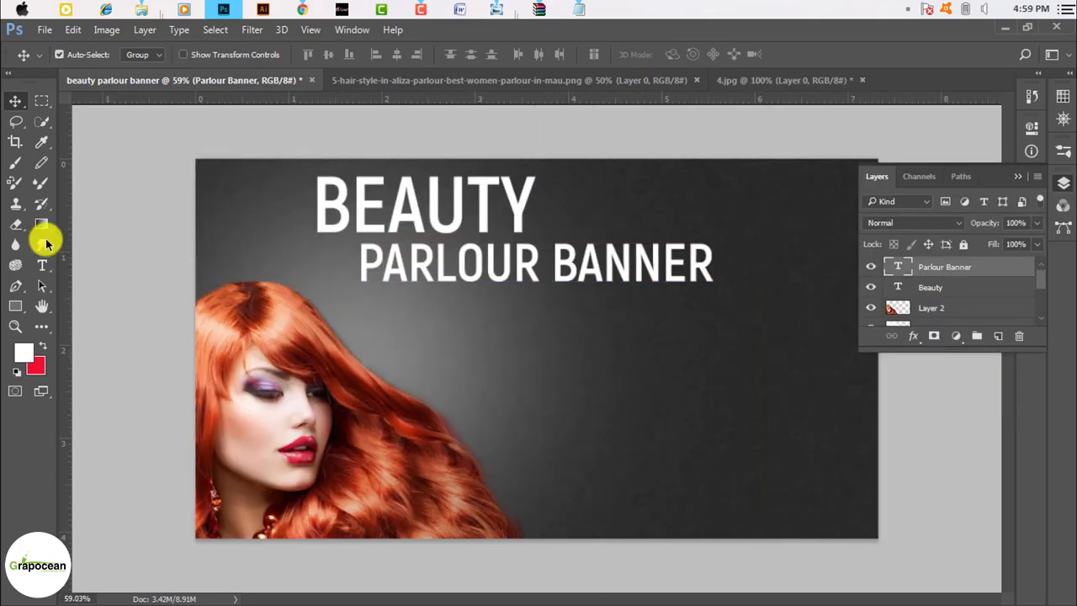
- Draw a white square on the banner with the Rectangle tool
right_click(17, 307)
left_click(65, 306)
mouse_move(531, 362)
left_mouse_down()
mouse_move(587, 444)
mouse_move(562, 362)
mouse_move(627, 414)
mouse_move(598, 354)
mouse_move(538, 432)
left_mouse_up()
left_click(14, 101)
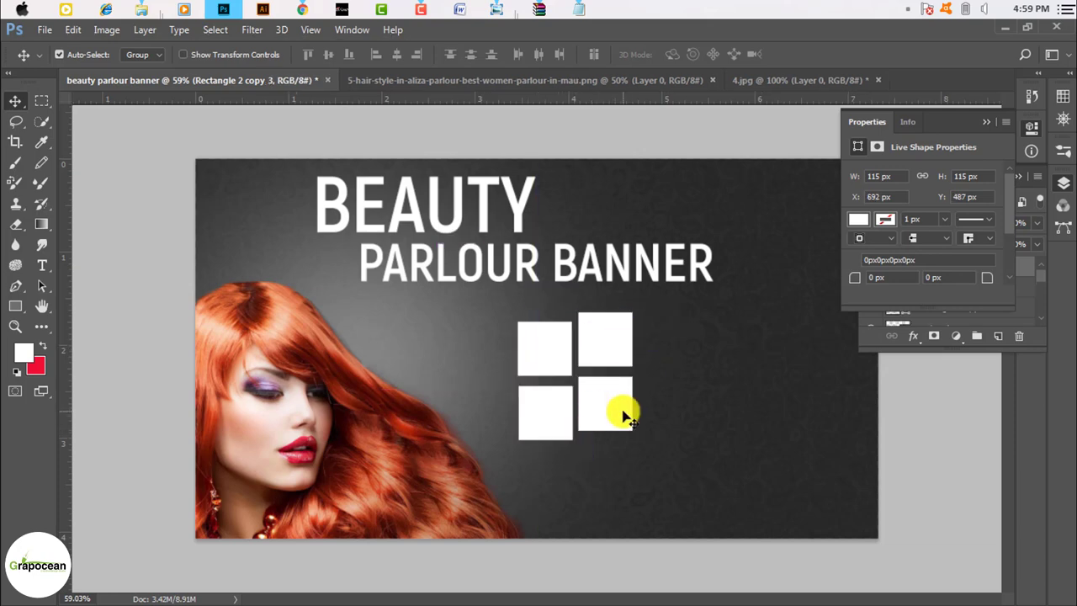
- Align the top-right and bottom-left squares into a 2×2 grid and reveal the Layers list
scroll(623, 413, "up", 3)
left_click_drag(632, 351, 632, 360)
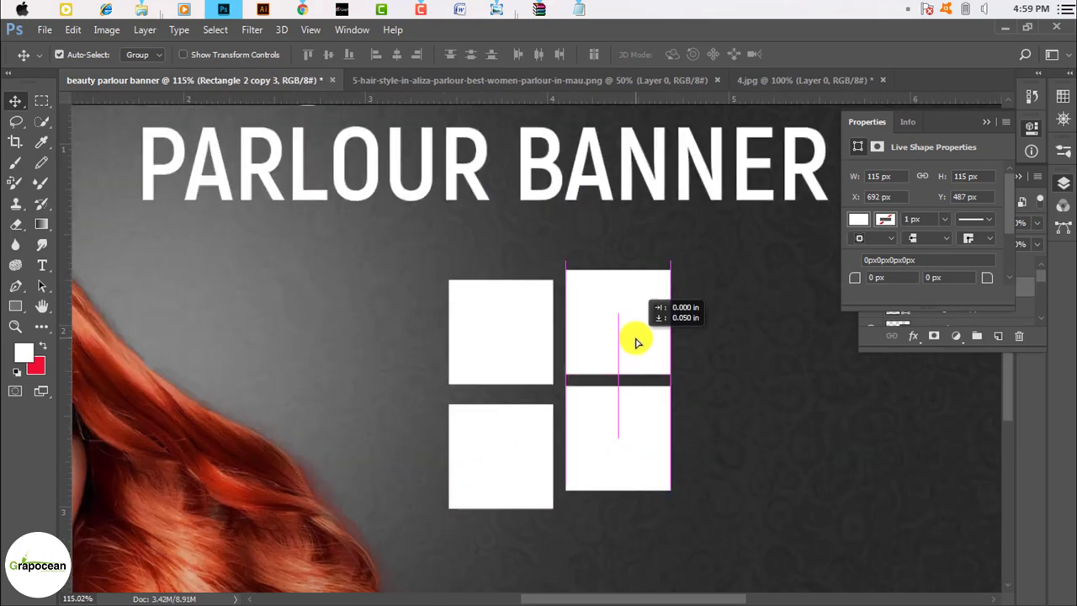
left_click_drag(492, 458, 493, 444)
left_click(481, 404)
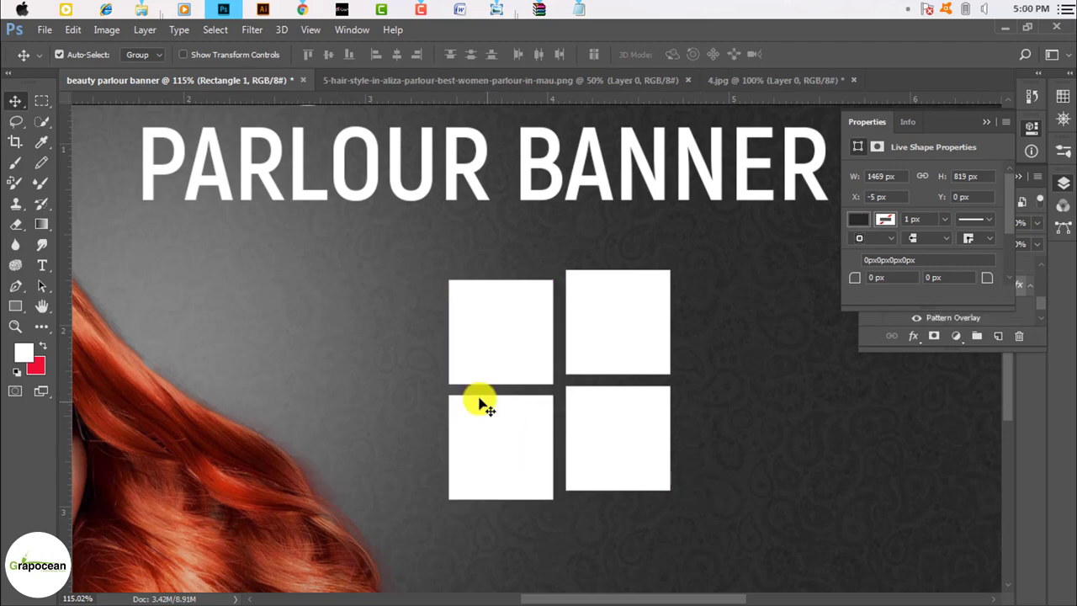
scroll(492, 408, "down", 3)
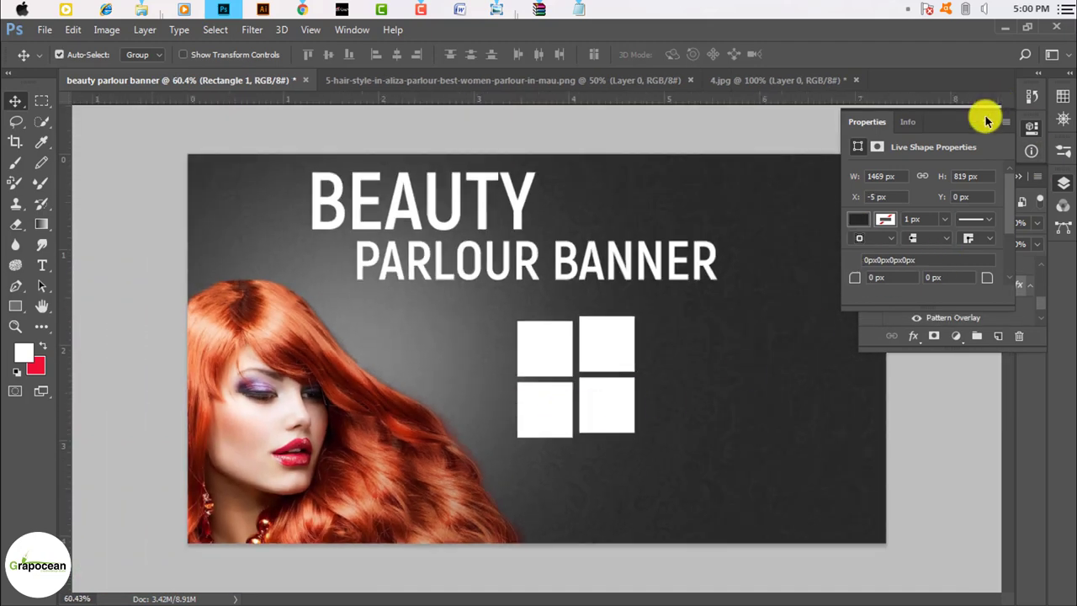
left_click(985, 121)
scroll(967, 278, "up", 3)
scroll(976, 279, "up", 2)
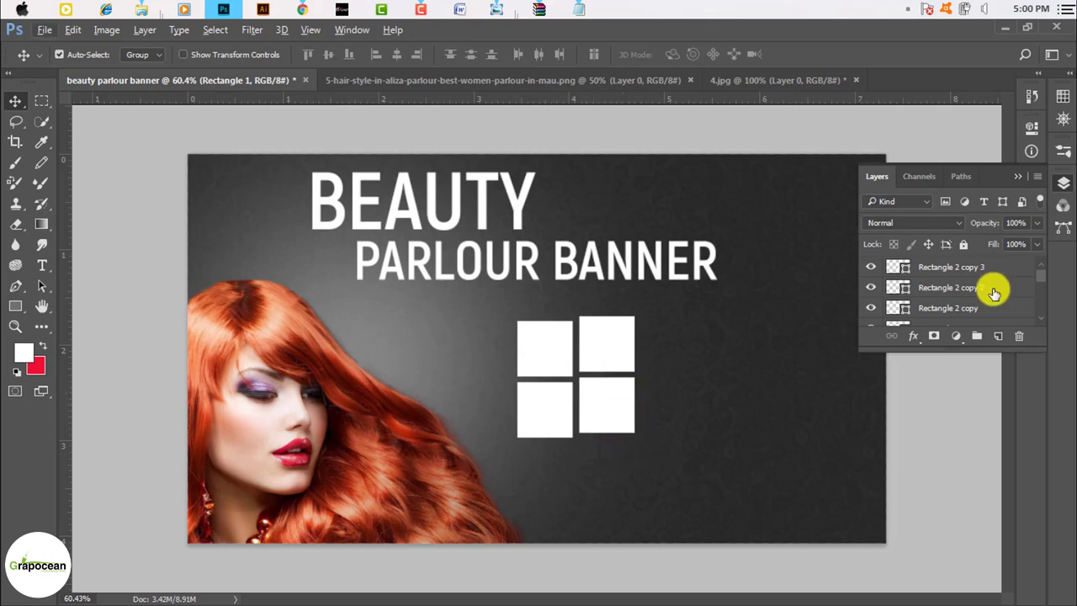
- Merge the four square layers into one shape with Merge Shapes
left_click(969, 281)
left_click(973, 306, "shift")
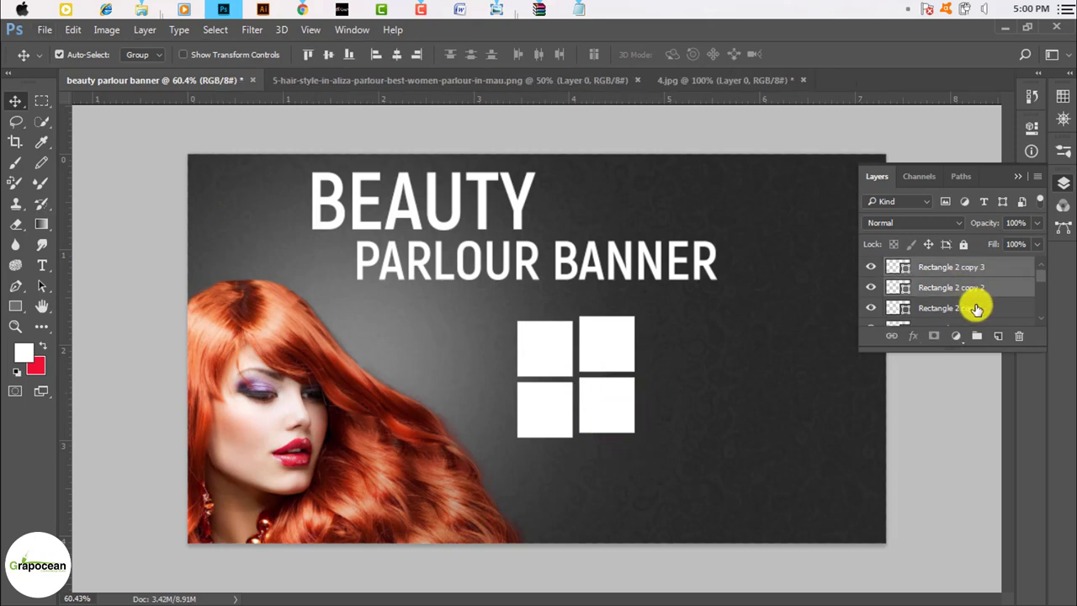
scroll(980, 315, "down", 1)
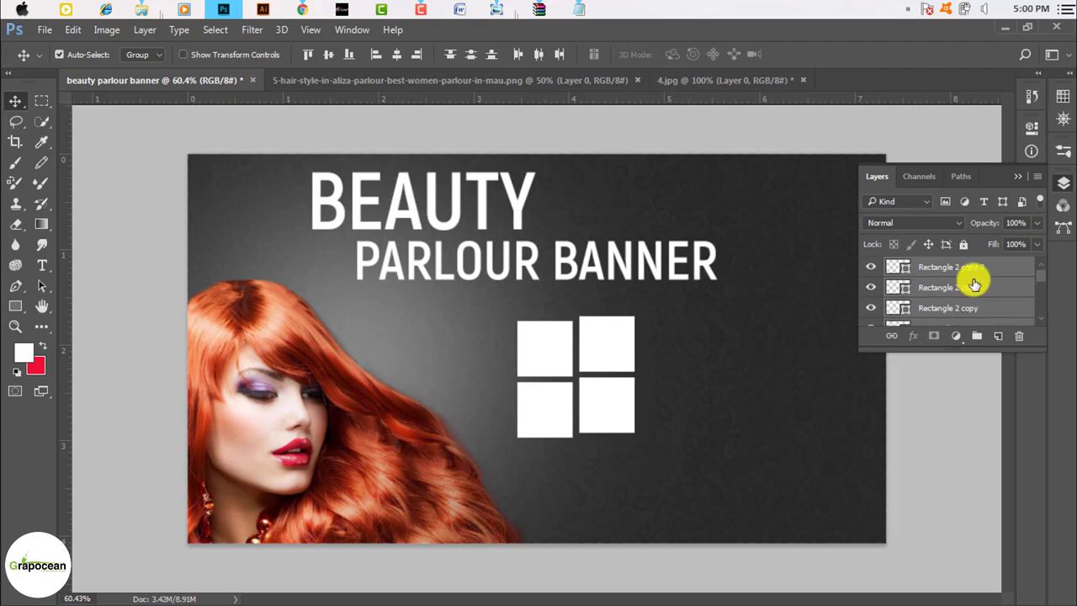
right_click(974, 284)
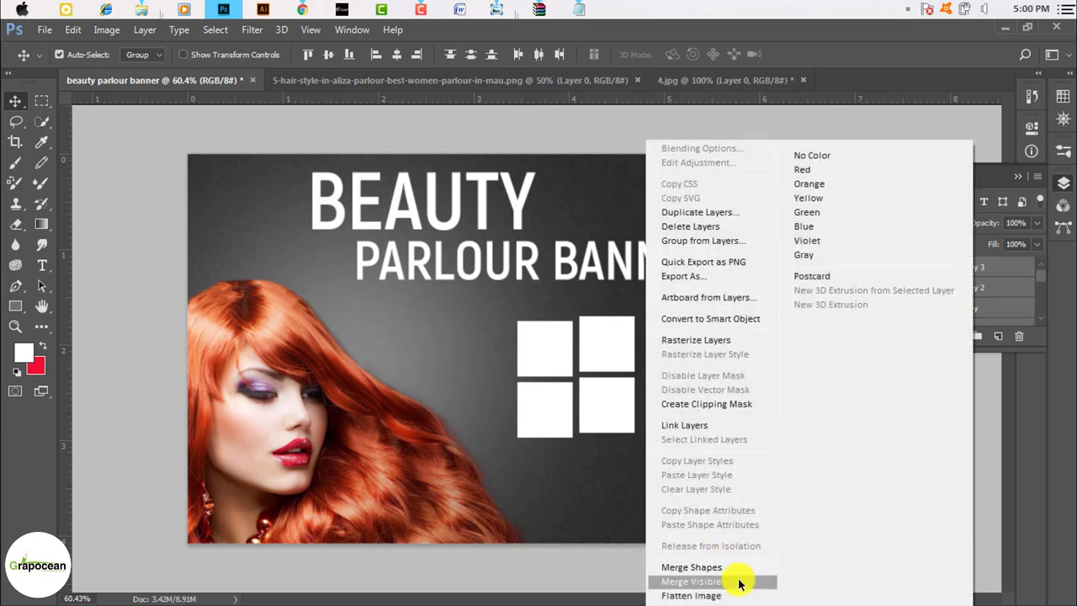
left_click(692, 567)
mouse_move(608, 356)
left_mouse_down()
mouse_move(578, 353)
mouse_move(855, 343)
left_mouse_up()
key("ctrl+z")
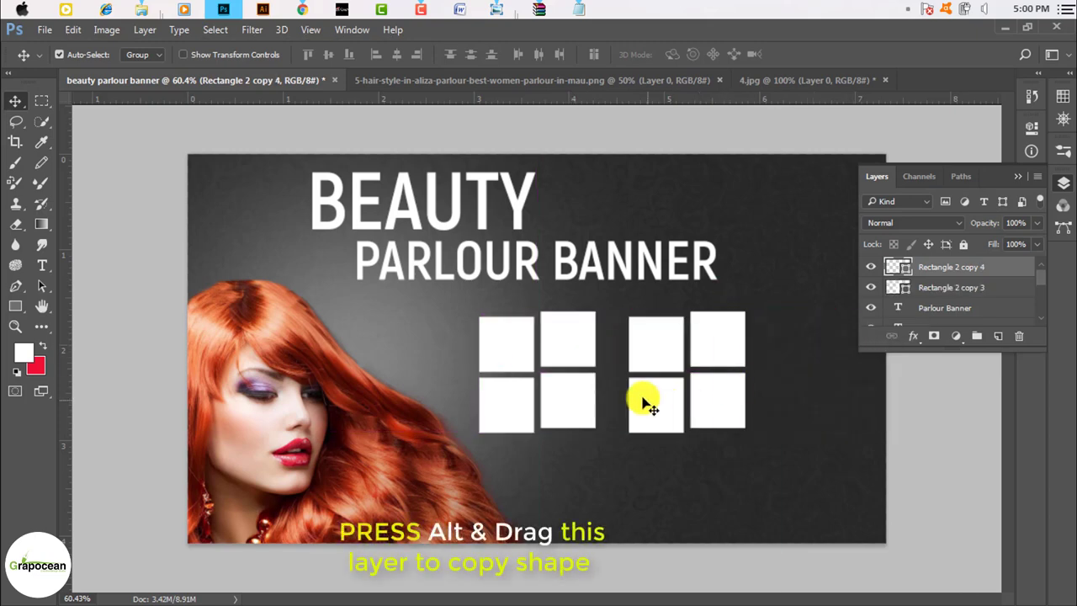
- Make two copies of the four-square grid, spaced evenly side by side
left_click_drag(688, 354, 839, 348, "alt")
left_click_drag(570, 356, 552, 353)
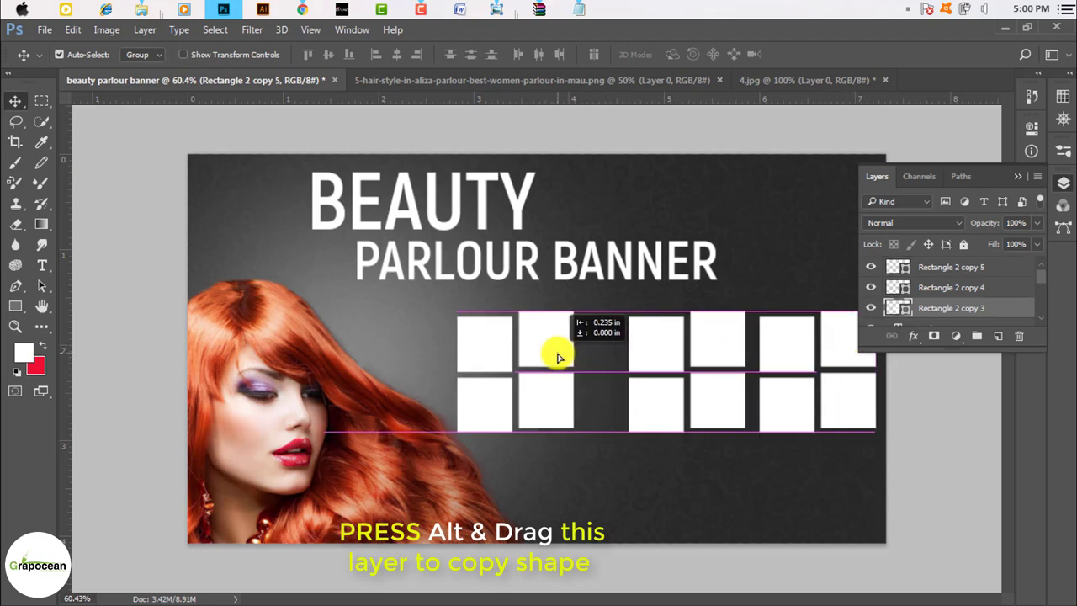
left_click_drag(711, 363, 709, 356)
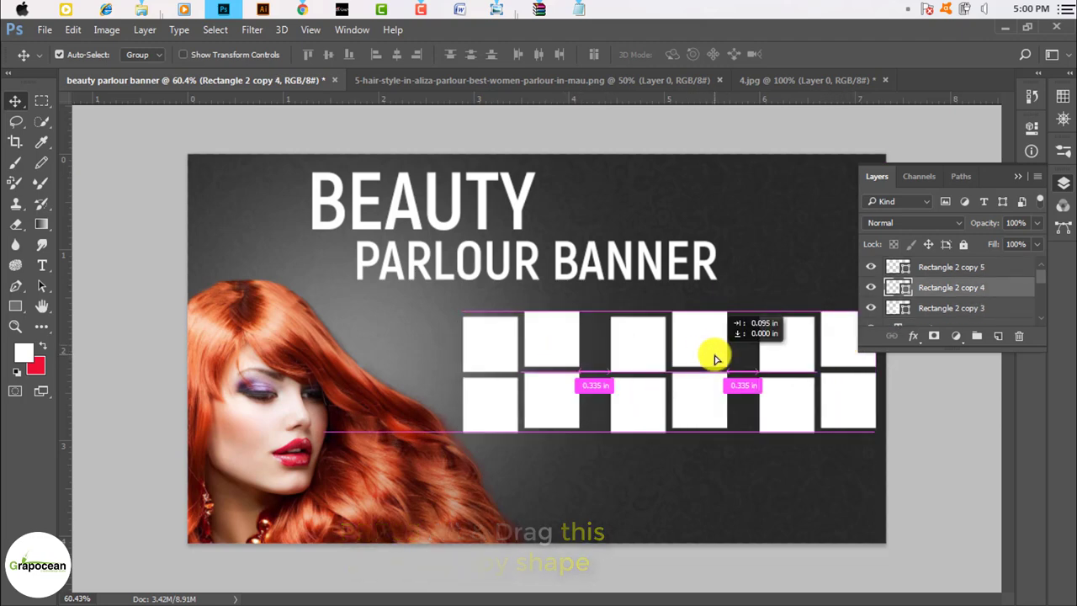
key("ctrl+minus")
scroll(685, 376, "down", 3)
scroll(584, 442, "up", 1)
scroll(584, 442, "up", 2)
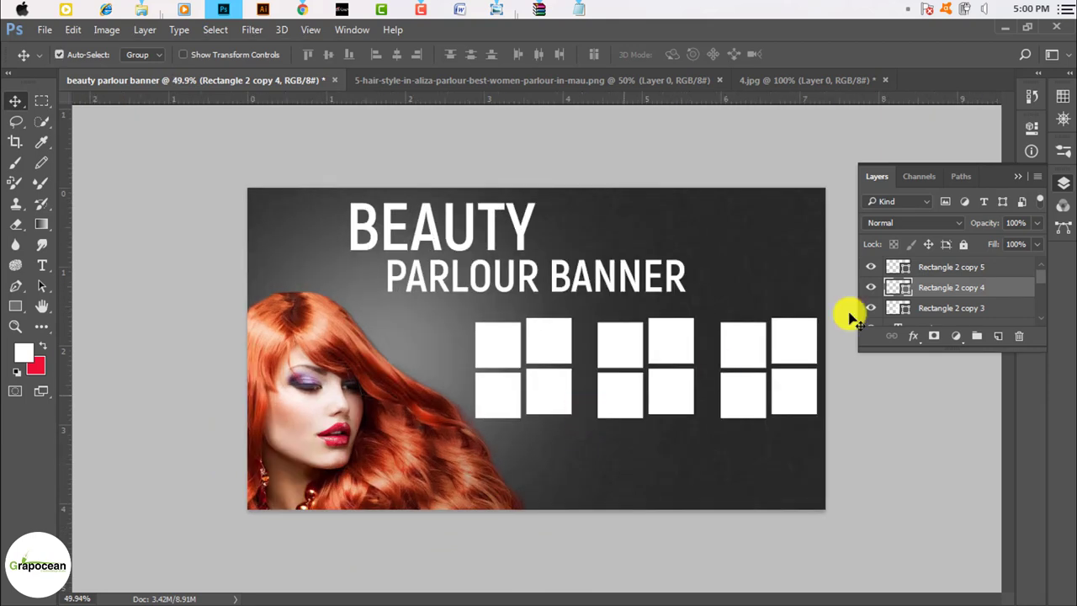
left_click(1018, 177)
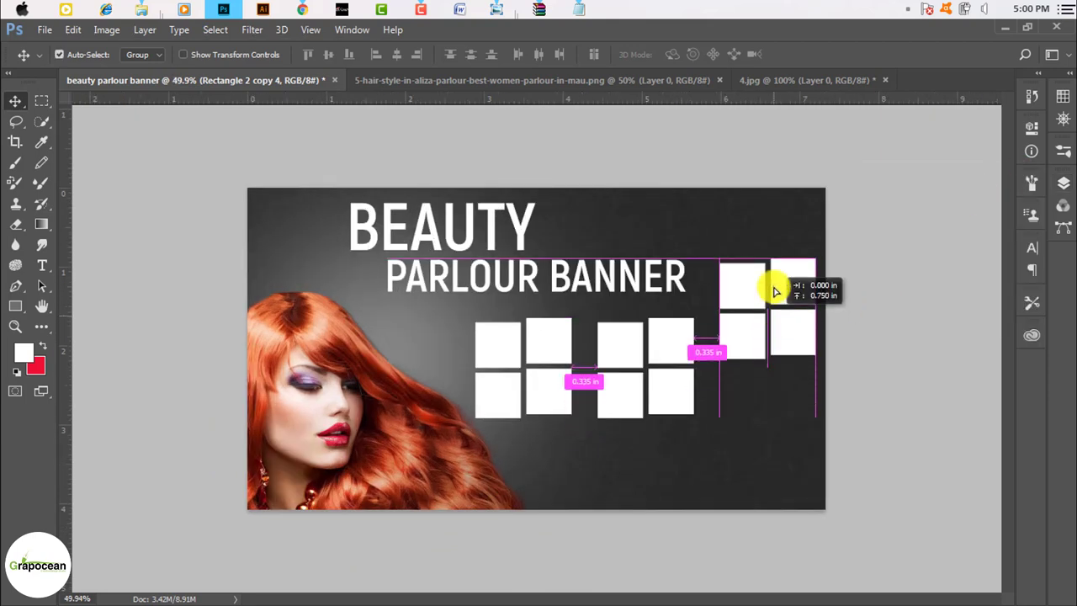
- Arrange the grids: one in the top-right corner, two aligned side by side below
left_click_drag(778, 383, 778, 272)
mouse_move(652, 375)
left_mouse_down()
mouse_move(774, 386)
mouse_move(739, 380)
left_mouse_up()
left_click_drag(555, 374, 632, 385)
scroll(639, 402, "up", 2)
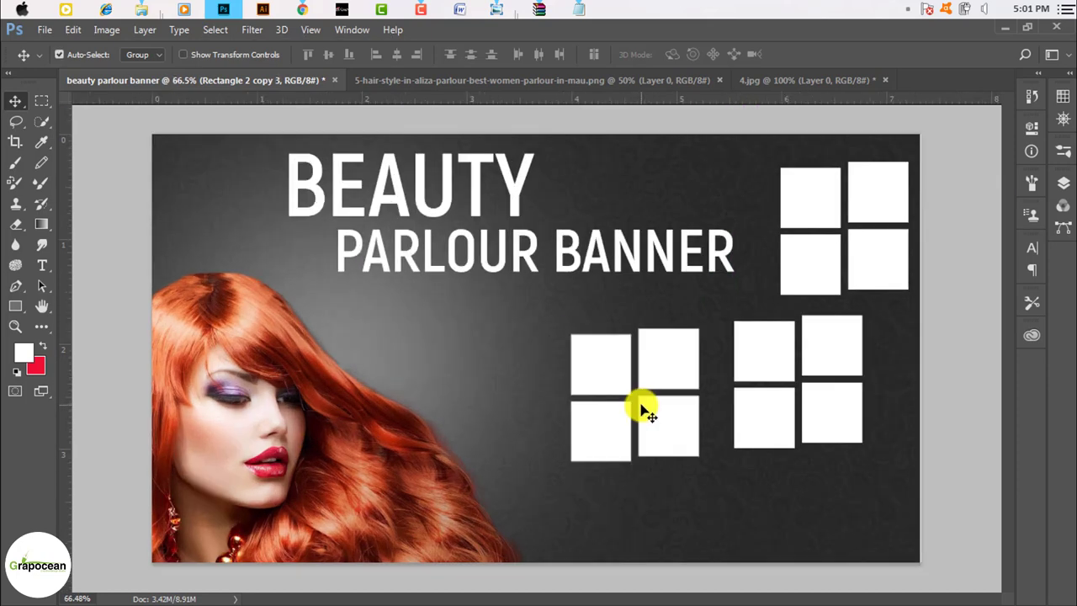
scroll(641, 404, "down", 2)
scroll(648, 389, "up", 2)
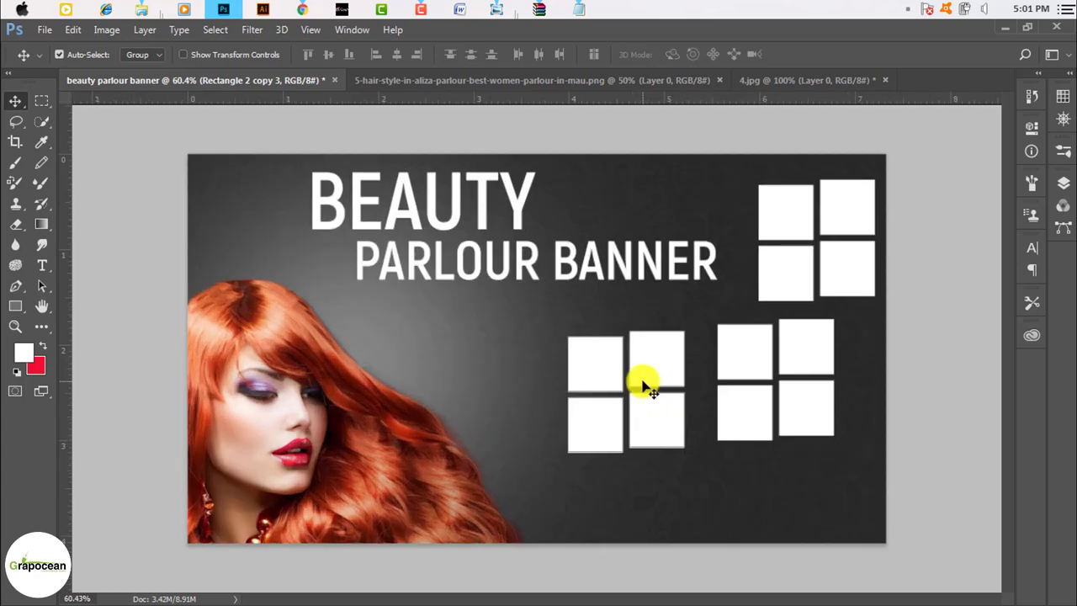
left_click_drag(645, 380, 656, 377)
left_click_drag(774, 373, 795, 384)
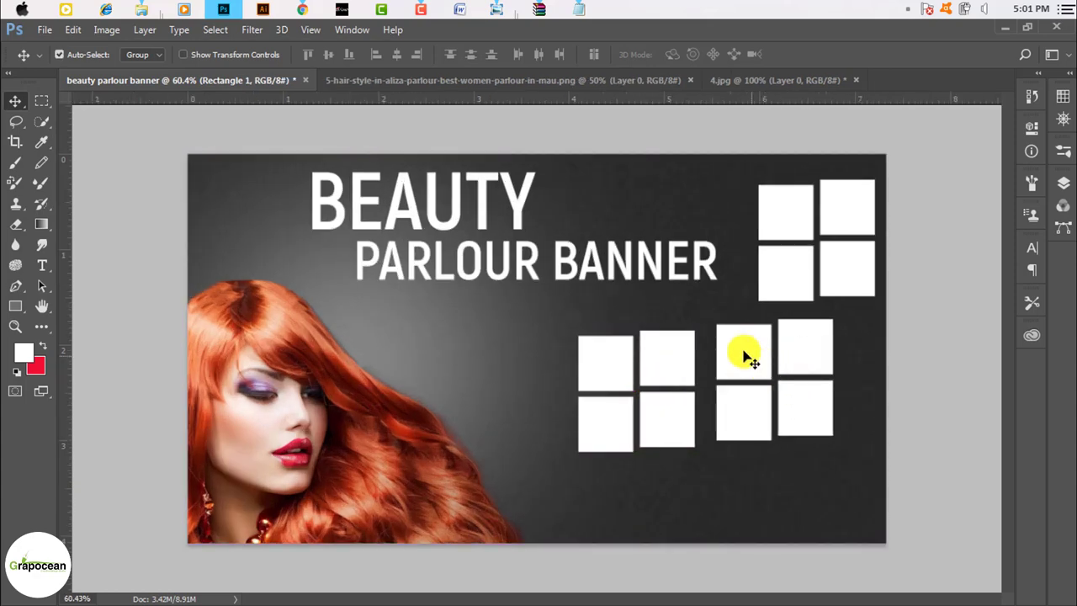
left_click_drag(746, 350, 760, 362)
scroll(800, 432, "down", 2)
scroll(782, 380, "up", 1)
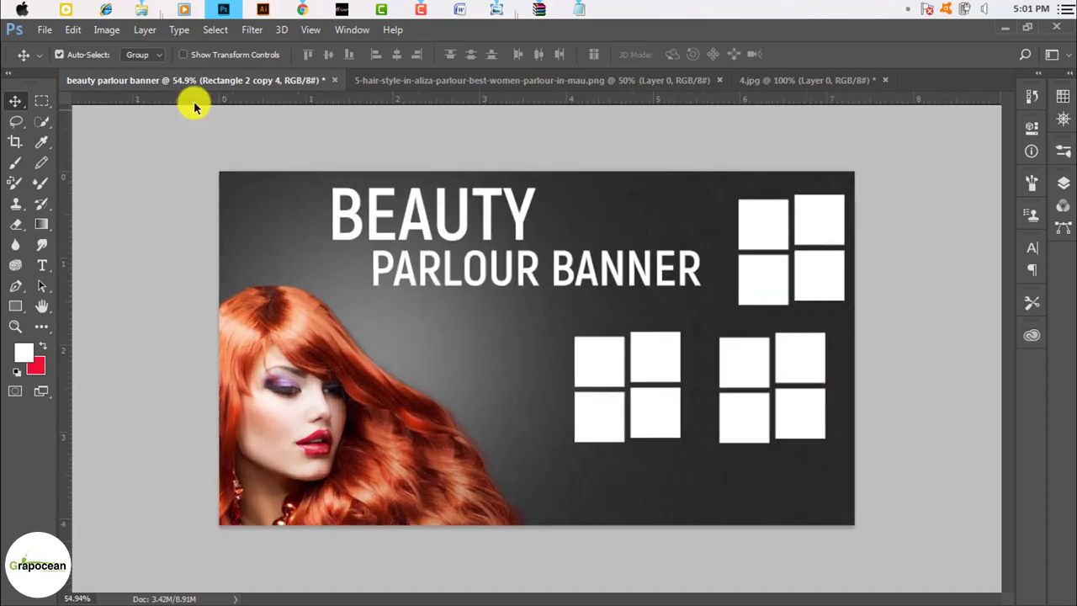
- Open images.jpg and unlock its background into Layer 0
key("ctrl+o")
left_click(385, 179)
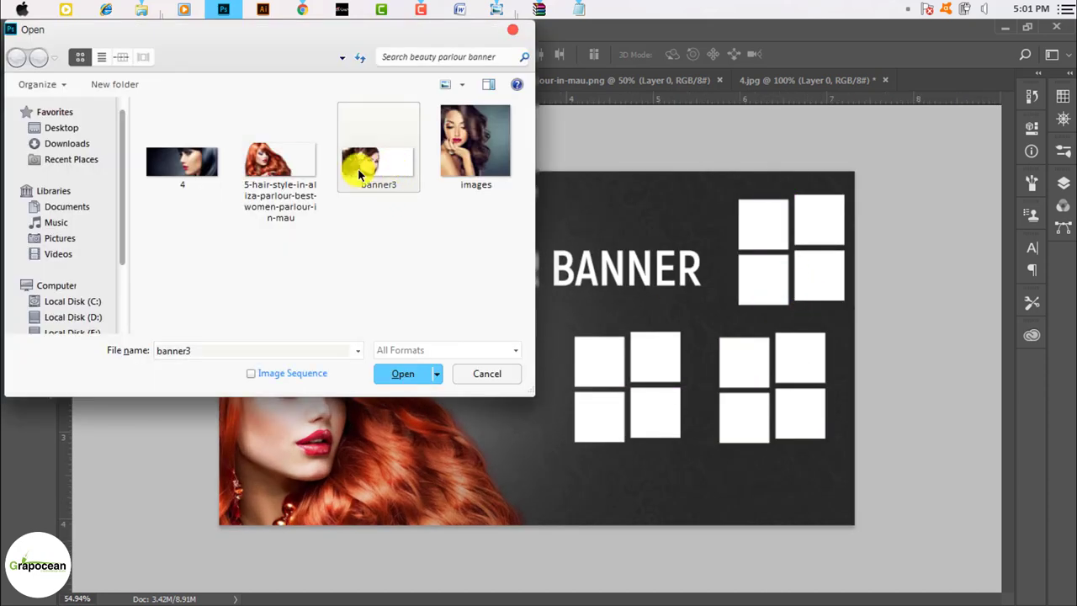
left_click(308, 177)
left_click(471, 143)
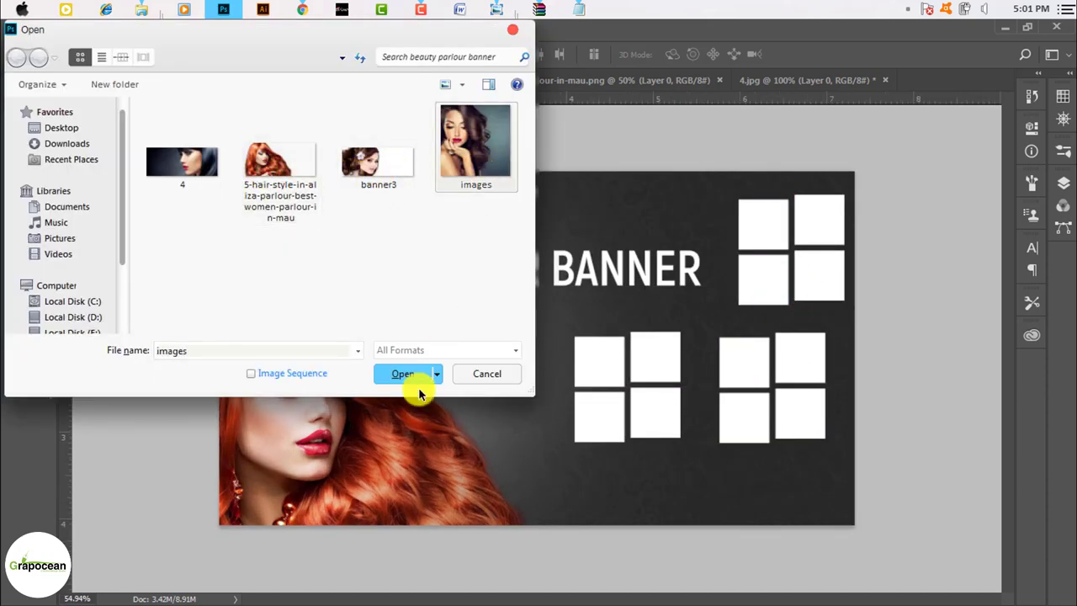
left_click(402, 375)
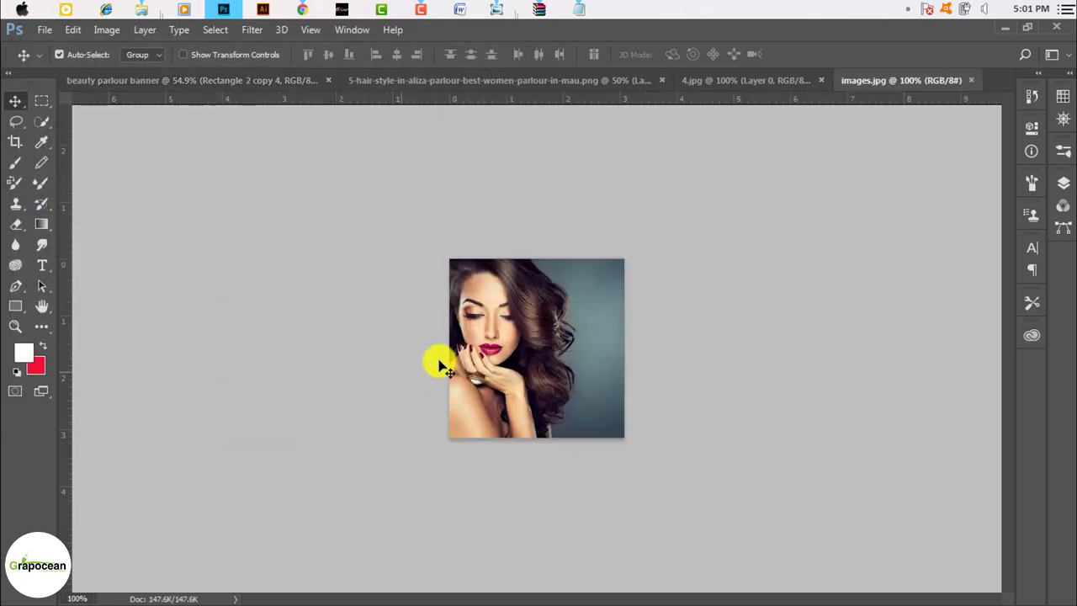
left_click_drag(570, 336, 596, 308)
left_click(709, 285)
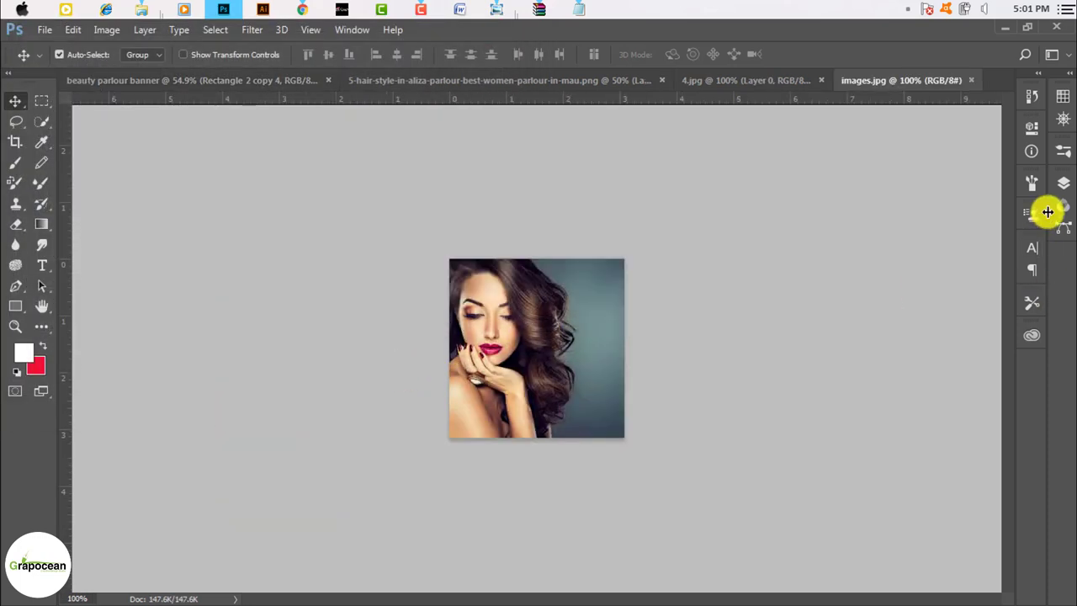
left_click(1065, 185)
left_click(1021, 271)
- Bring the portrait into the banner document and scale it up with Free Transform
mouse_move(577, 305)
left_mouse_down()
mouse_move(661, 101)
mouse_move(678, 86)
mouse_move(223, 84)
mouse_move(665, 273)
mouse_move(634, 392)
left_mouse_up()
key("ctrl+g")
key("ctrl+t")
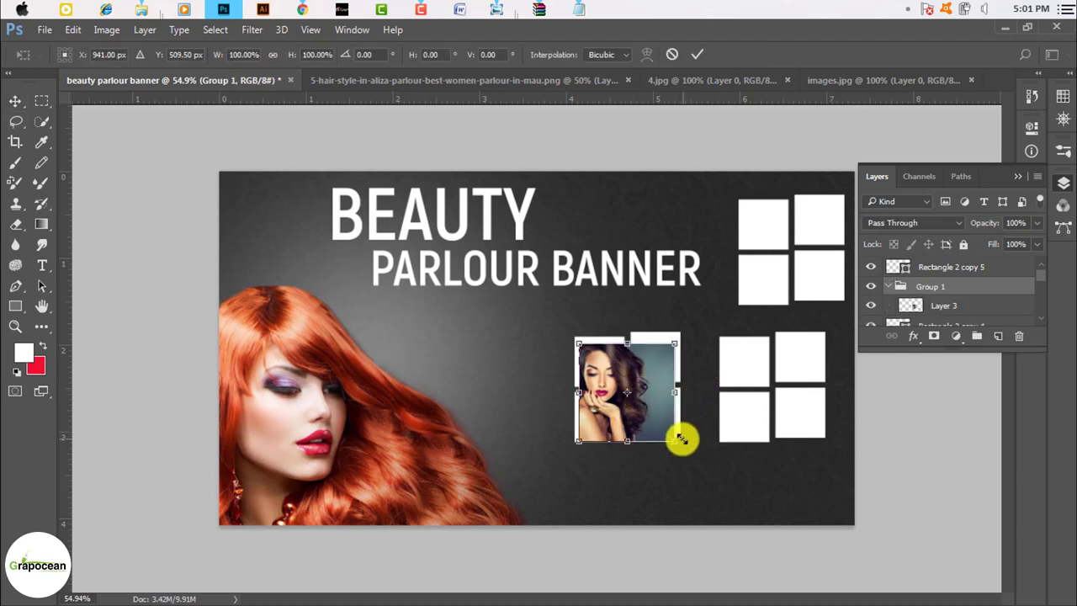
mouse_move(679, 440)
left_mouse_down()
mouse_move(692, 467)
mouse_move(693, 456)
left_mouse_up()
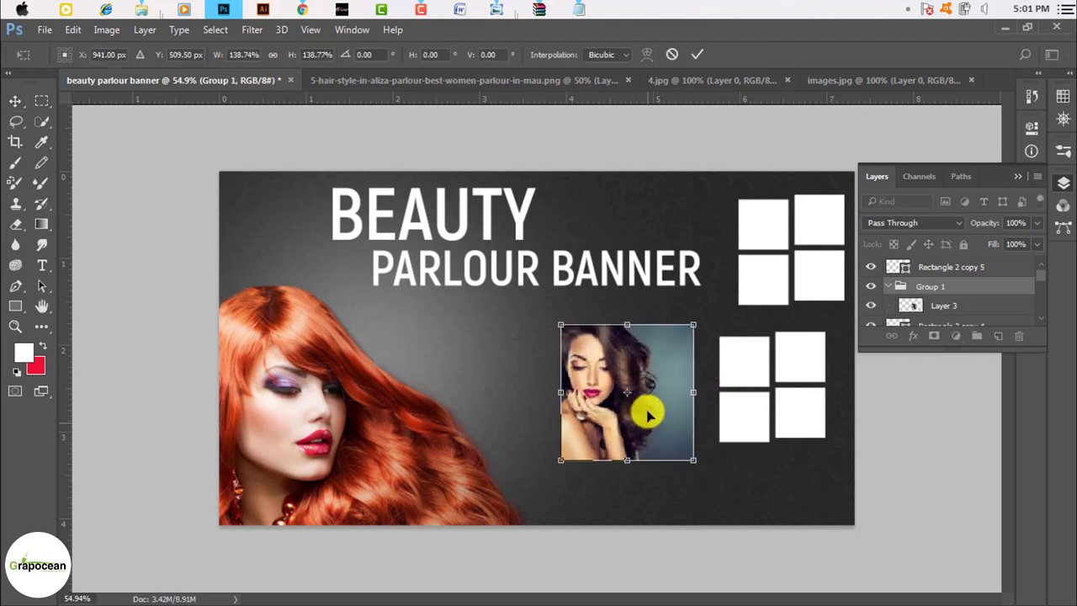
left_click(700, 55)
- Move Layer 3 above Rectangle 2 copy 5 and remove the empty Group 1
left_click(955, 306)
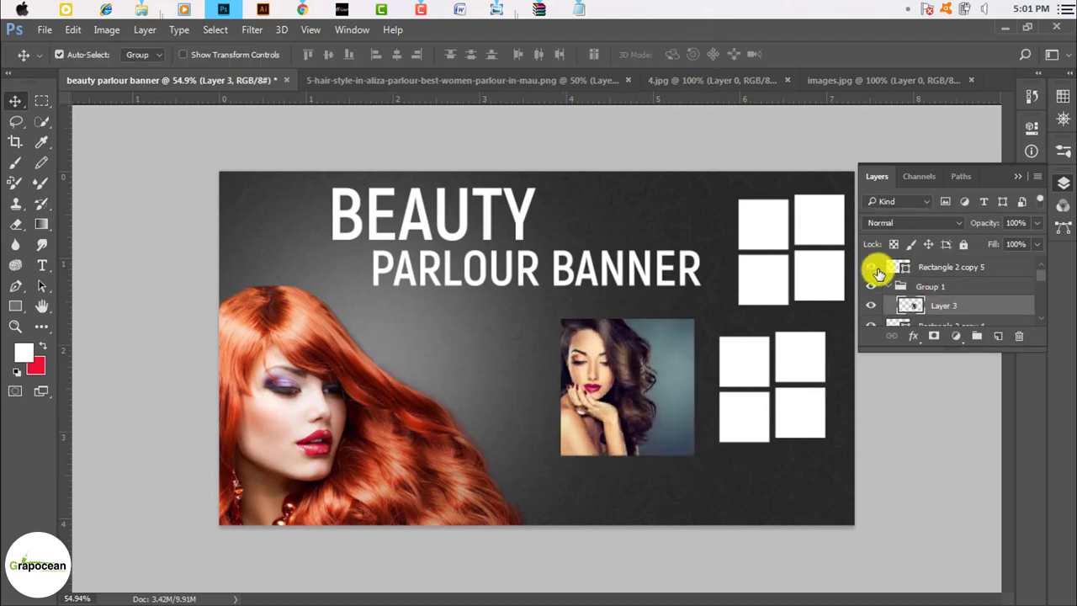
left_click(871, 267)
left_click(870, 266)
mouse_move(936, 310)
left_mouse_down()
mouse_move(960, 252)
mouse_move(955, 261)
left_mouse_up()
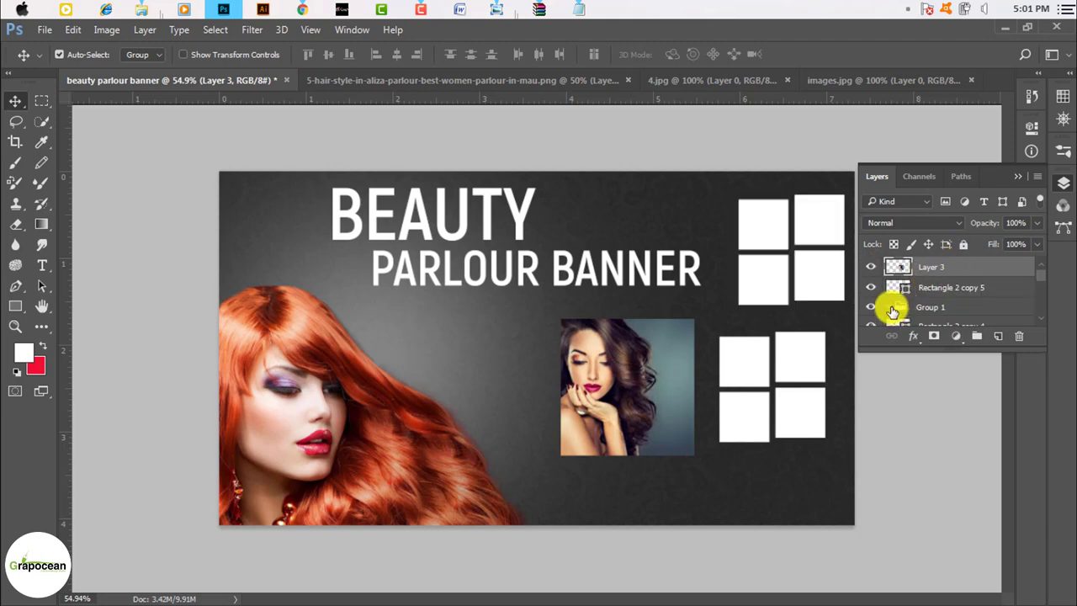
left_click(923, 310)
key("ctrl+shift+g")
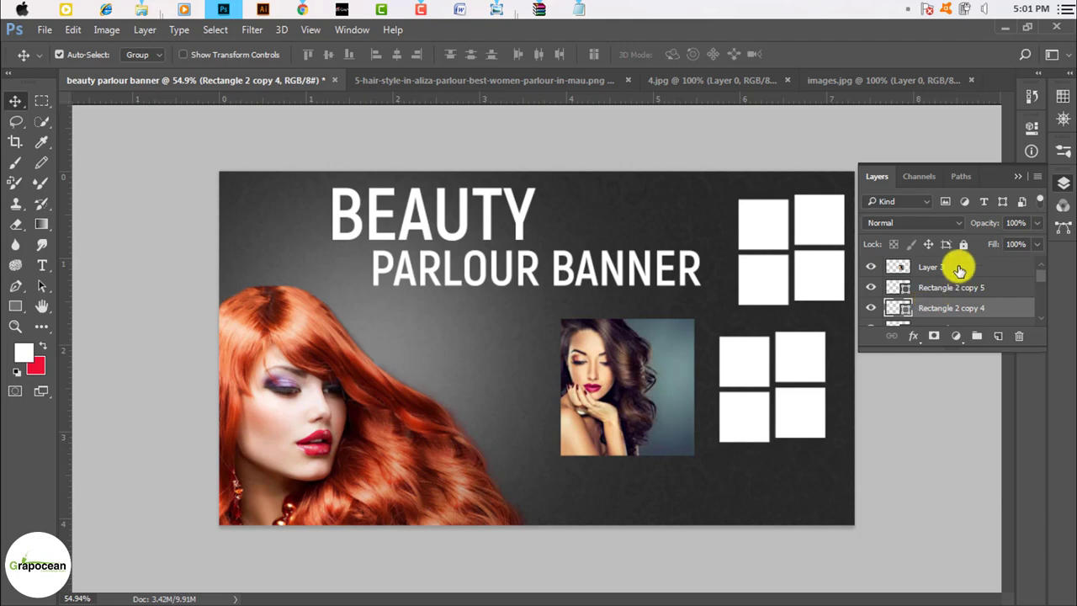
- Position the portrait over the top-right grid and clip it into those squares
right_click(959, 270)
left_click(740, 405)
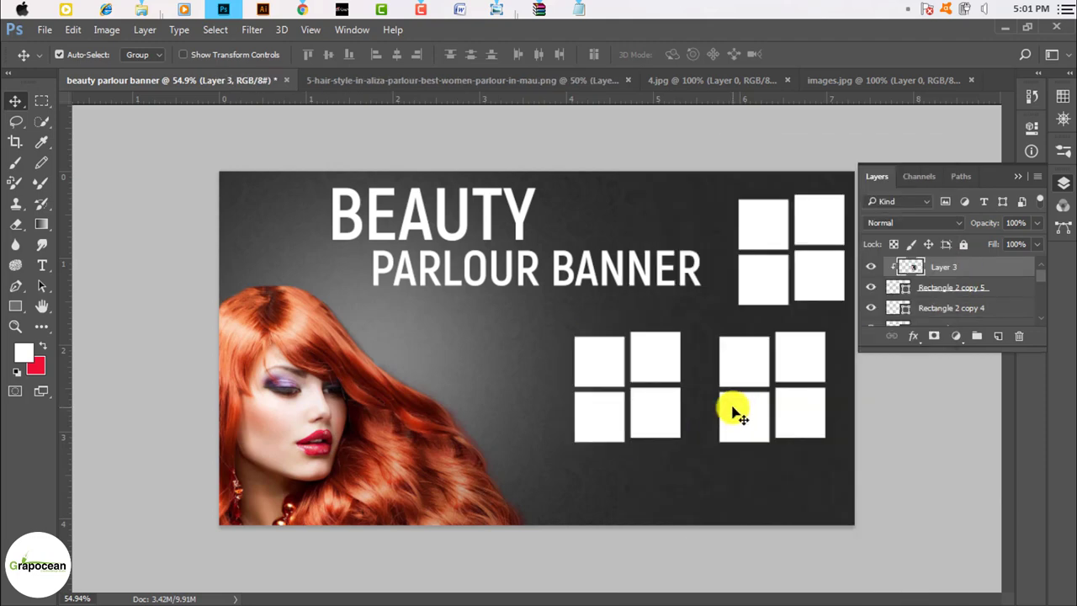
key("ctrl+alt+g")
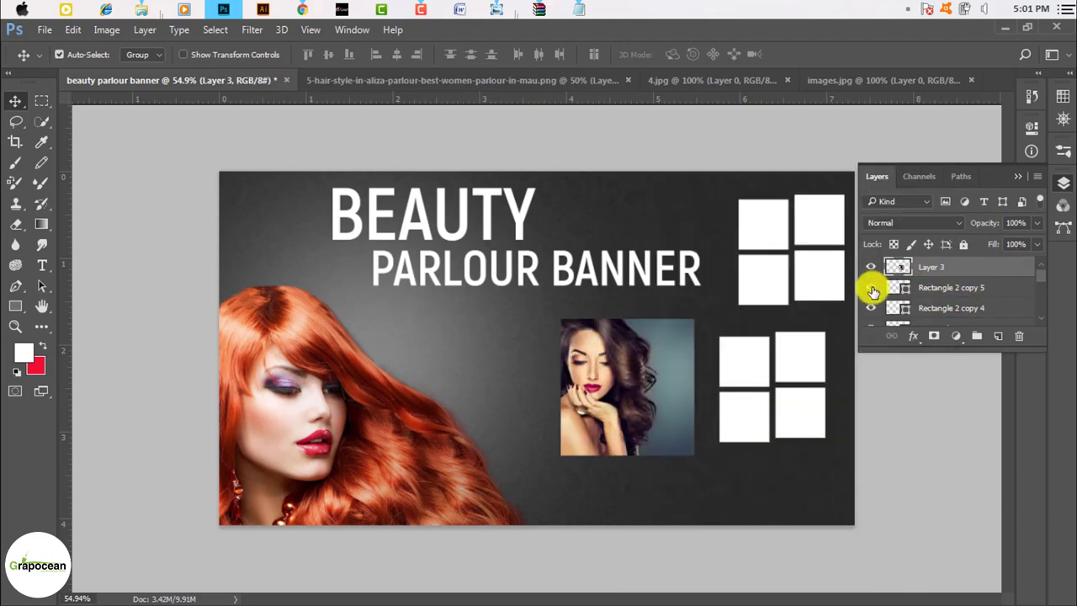
left_click(871, 288)
left_click(871, 287)
left_click_drag(698, 360, 859, 221)
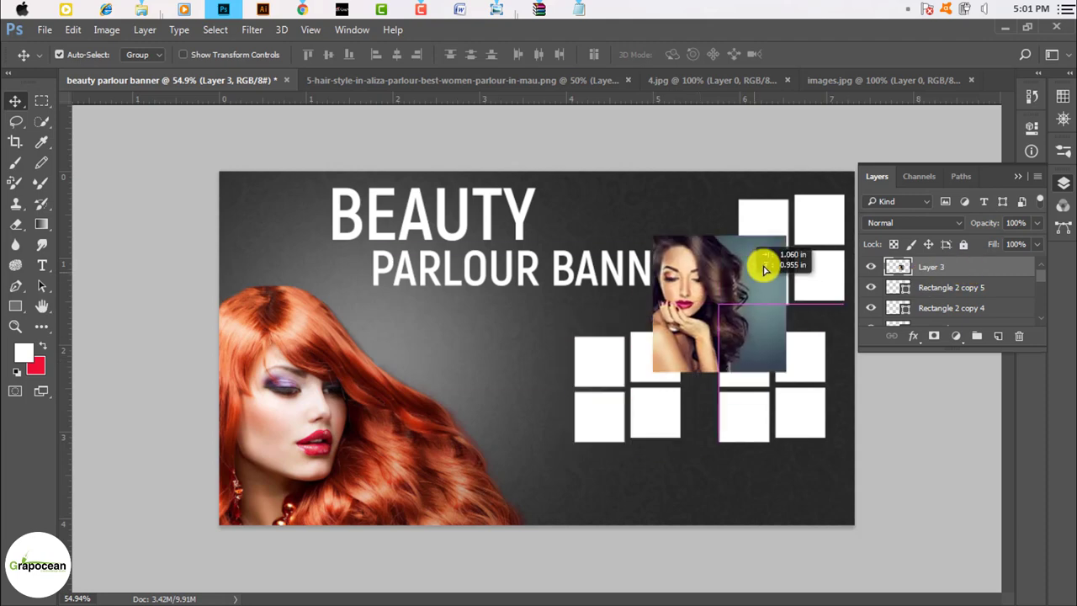
right_click(959, 269)
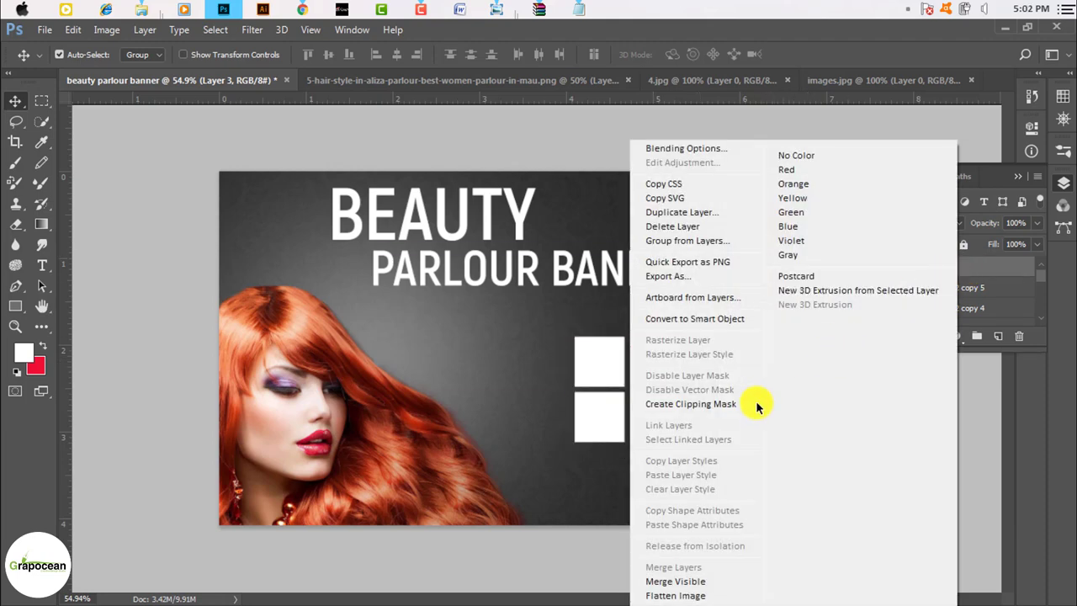
left_click(756, 402)
left_click_drag(778, 240, 780, 237)
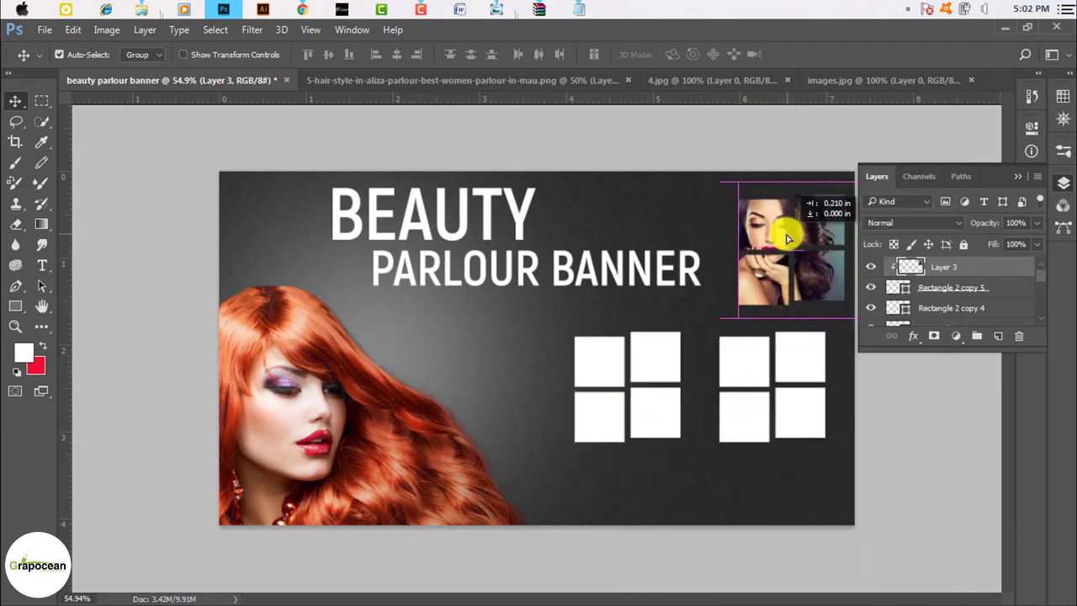
scroll(797, 347, "down", 2)
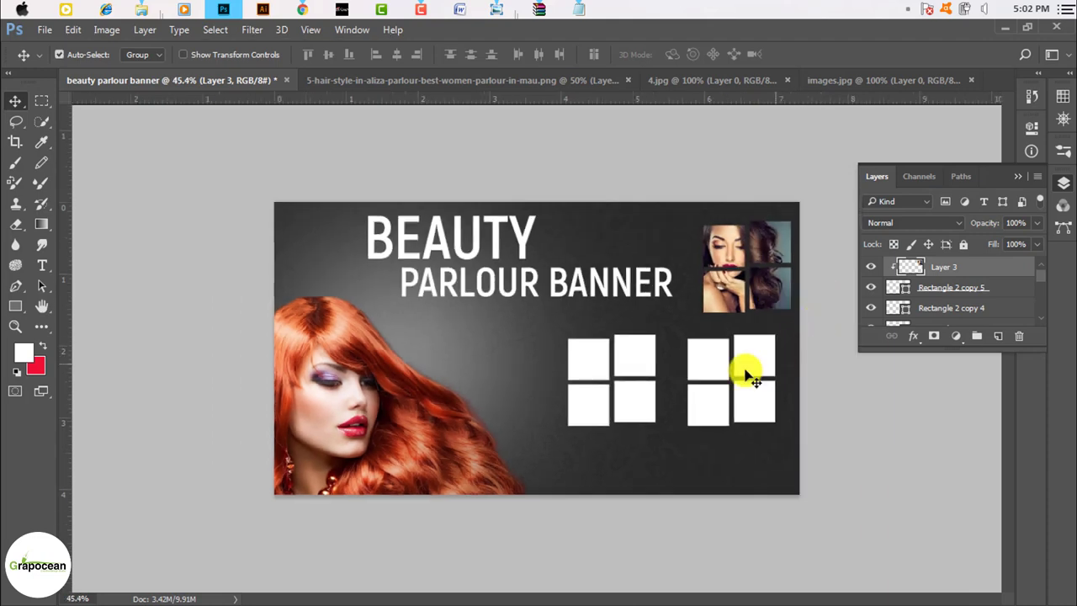
scroll(653, 395, "up", 1)
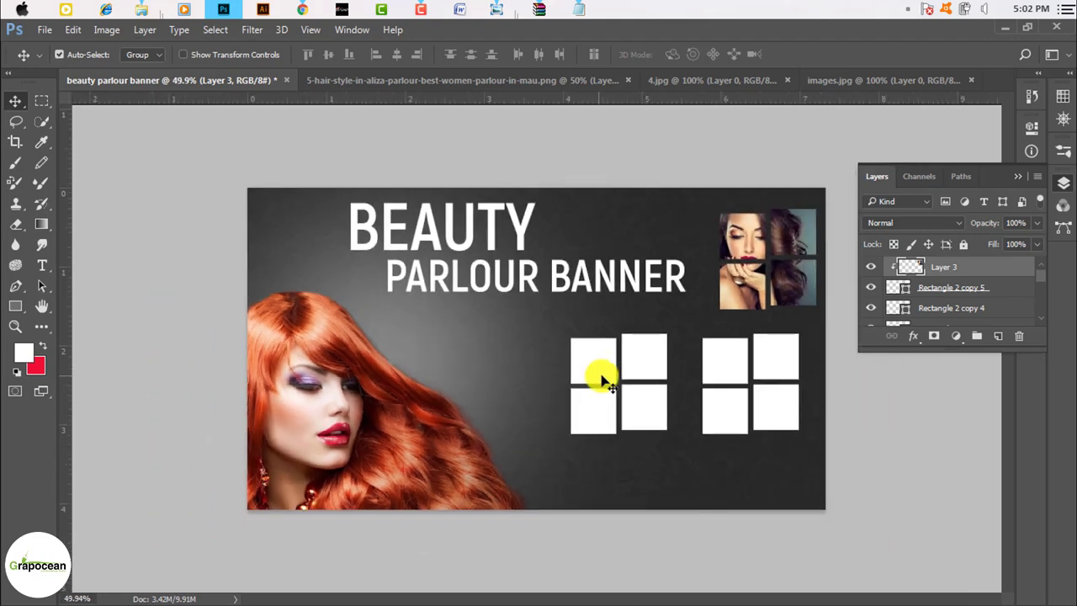
- Open banner3, crop off the right white area and left loose hair, and unlock it
key("ctrl+o")
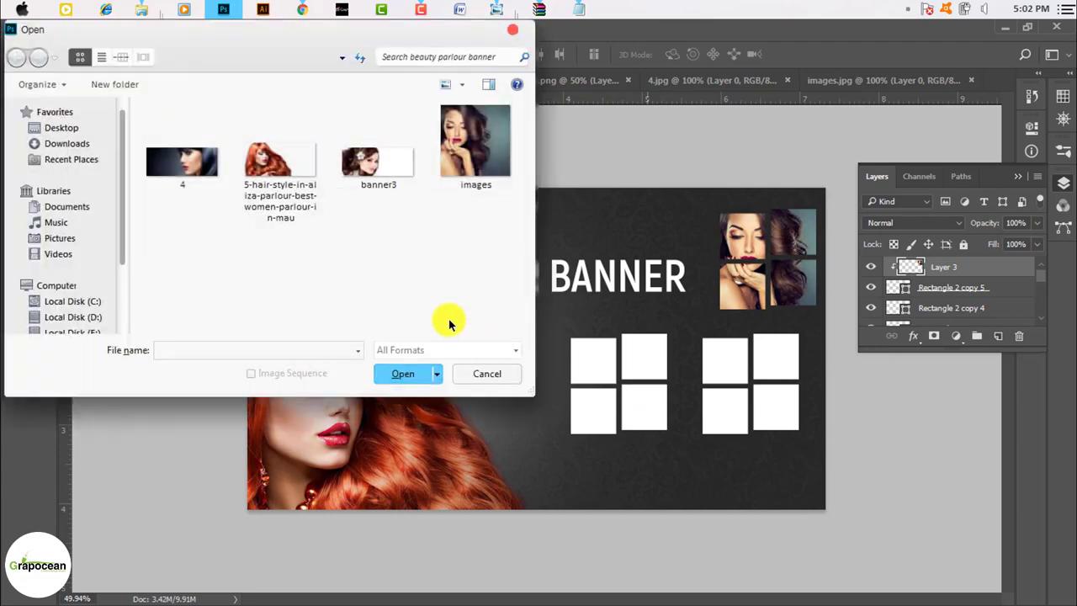
left_click(389, 161)
left_click(398, 374)
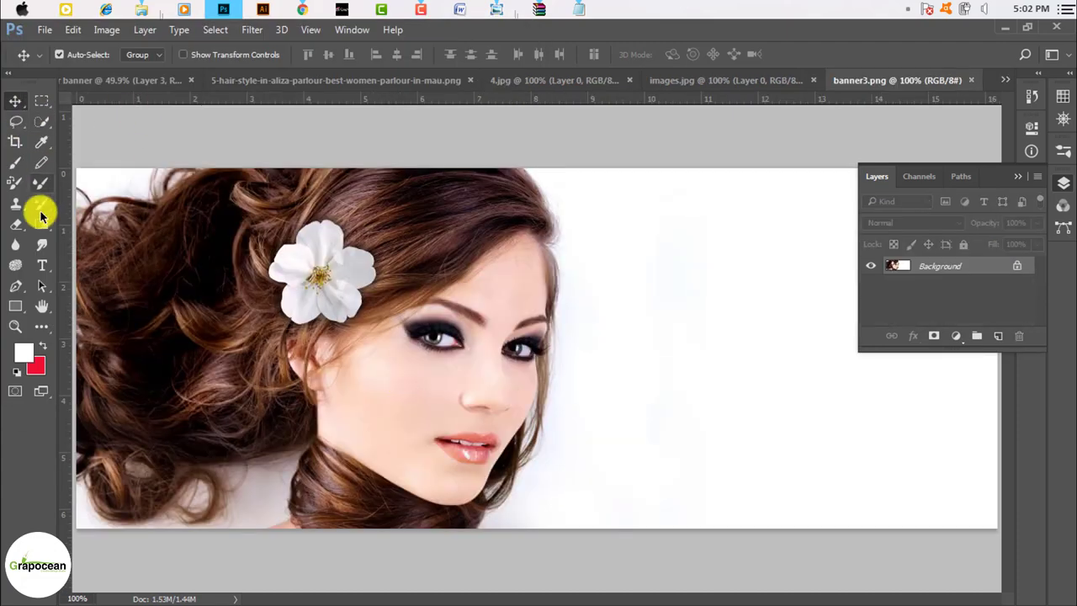
left_click(15, 142)
left_click_drag(998, 349, 762, 350)
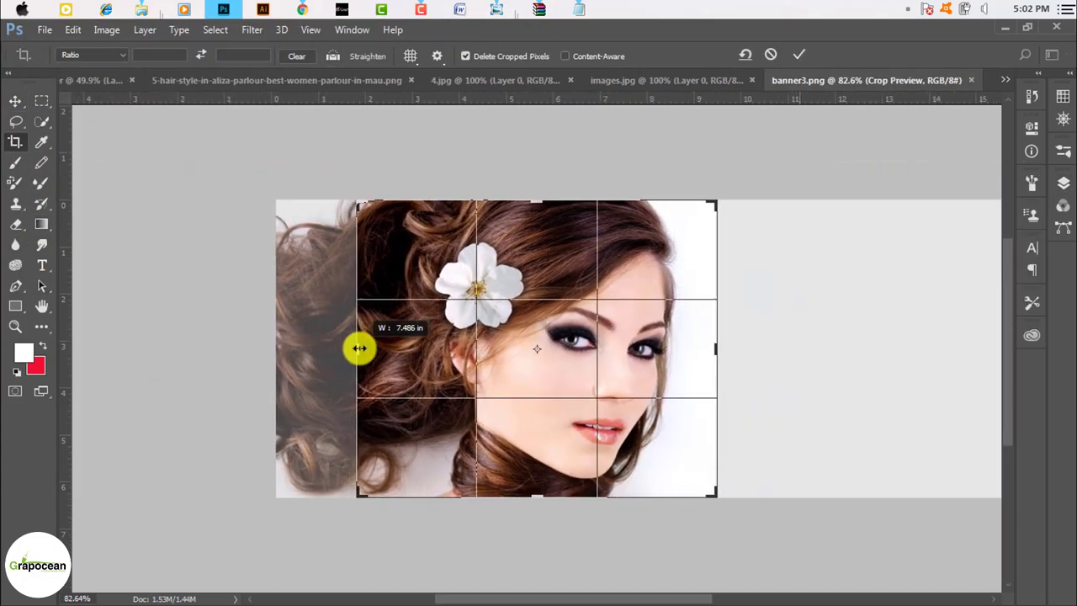
left_click_drag(279, 348, 353, 348)
left_click(795, 56)
left_click(1016, 269)
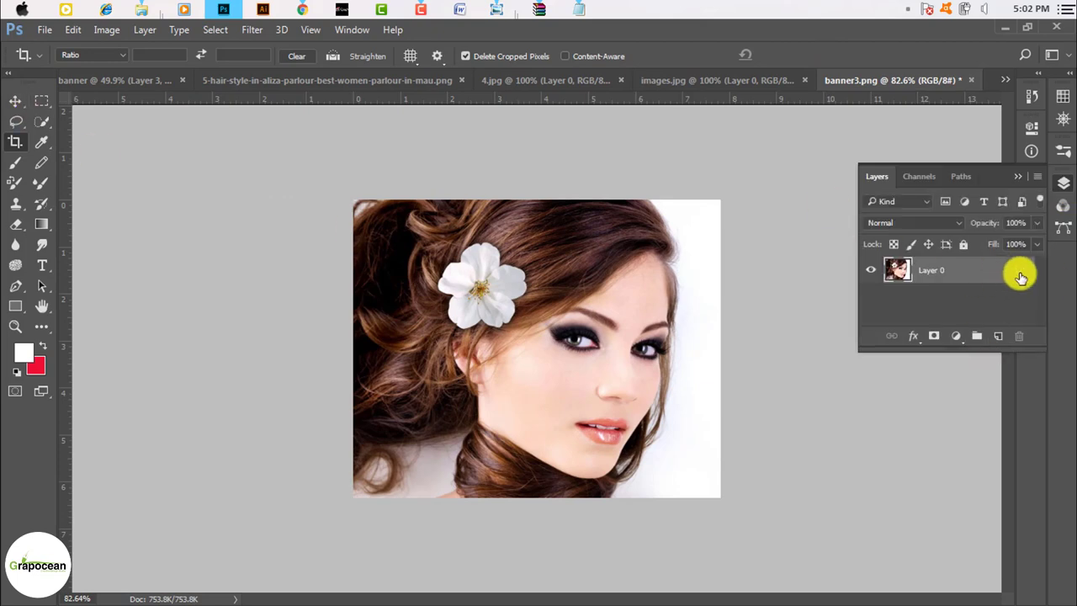
- Bring the cropped flower photo into the banner and shrink it to fit the squares
key("v")
left_click_drag(446, 219, 661, 401)
key("ctrl+t")
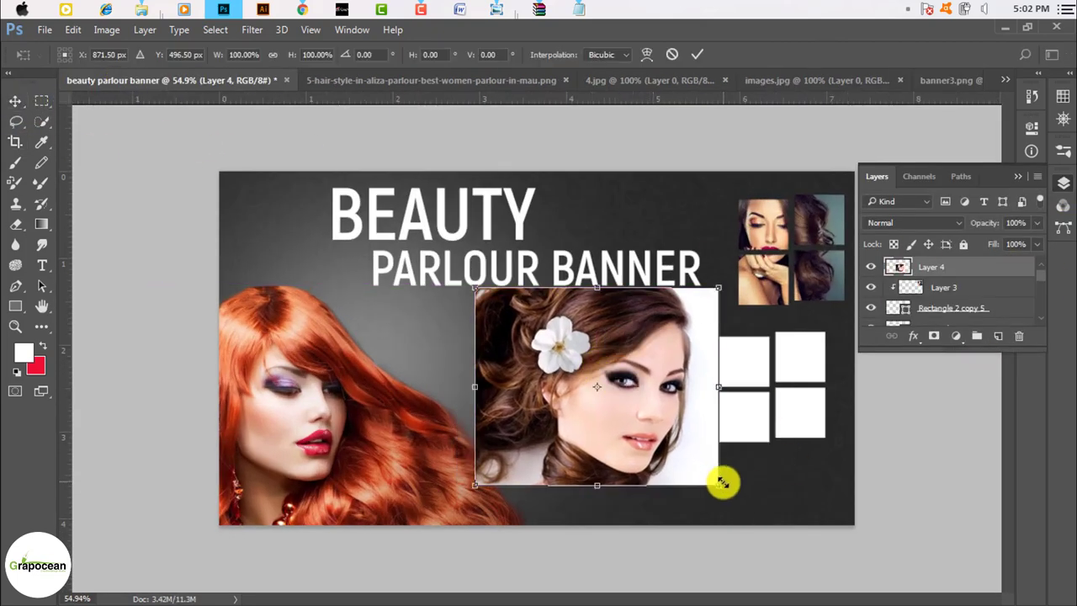
left_click_drag(718, 481, 632, 428)
key("Return")
left_click_drag(899, 267, 902, 316)
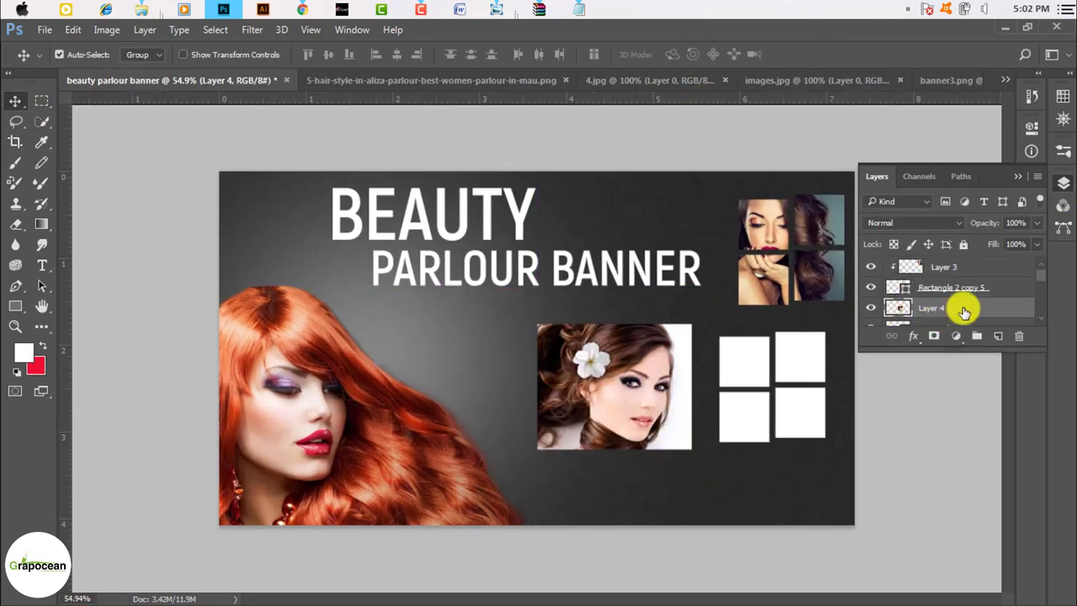
- Clip the flower photo into the lower-right squares
right_click(962, 305)
left_click(745, 402)
left_click_drag(589, 392, 706, 385)
scroll(664, 421, "up", 3)
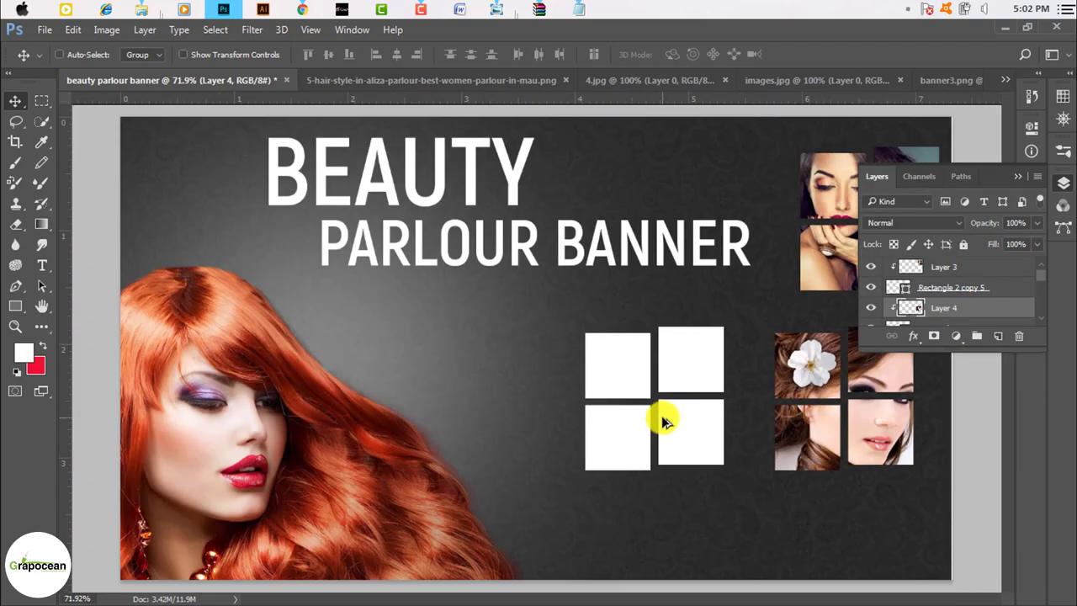
scroll(632, 435, "down", 4)
scroll(665, 435, "up", 2)
scroll(660, 370, "down", 2)
- Open photo 4 and bring it into the banner, scaled to about 65%
left_click(985, 309)
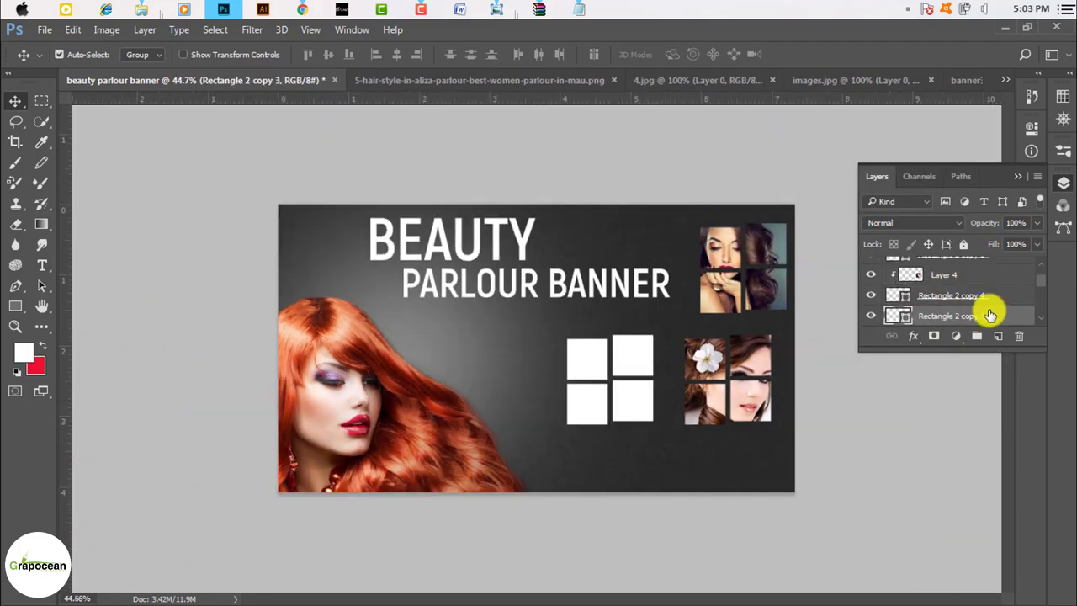
key("ctrl+o")
double_click(183, 160)
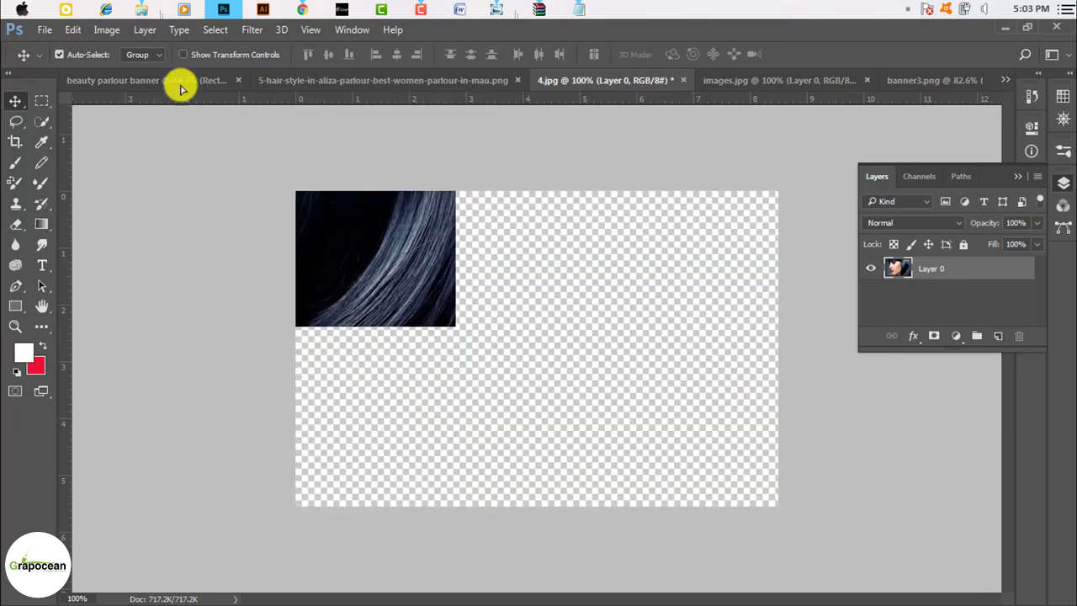
left_click_drag(410, 383, 620, 365)
key("ctrl+t")
left_click_drag(712, 457, 669, 419)
- Place the bob-haired profile photo over the middle squares and clip it there
left_click_drag(633, 381, 639, 396)
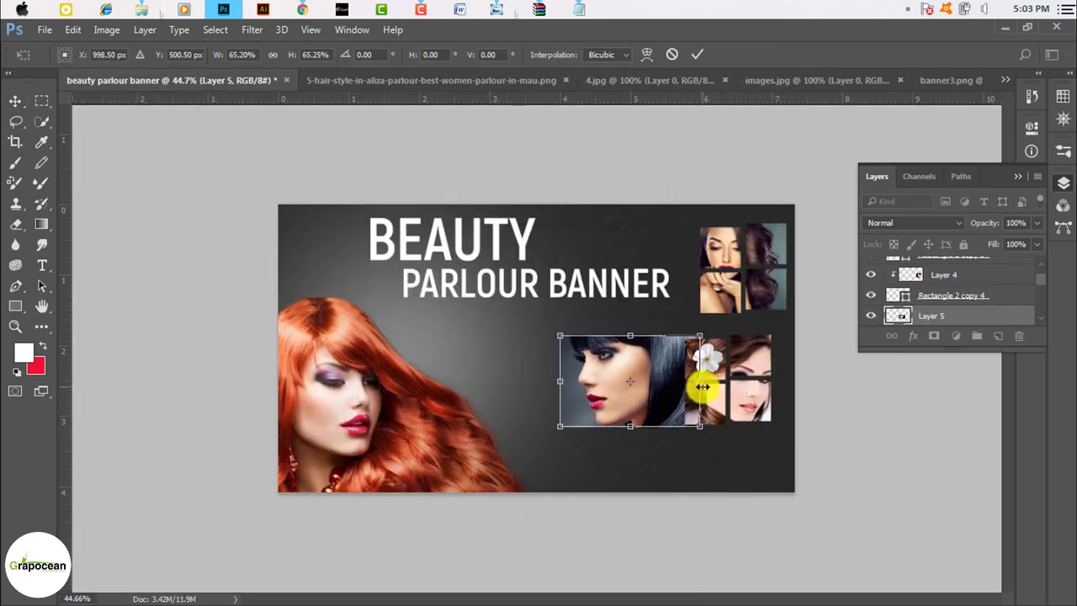
key("Return")
key("ctrl+alt+g")
scroll(962, 272, "down", 2)
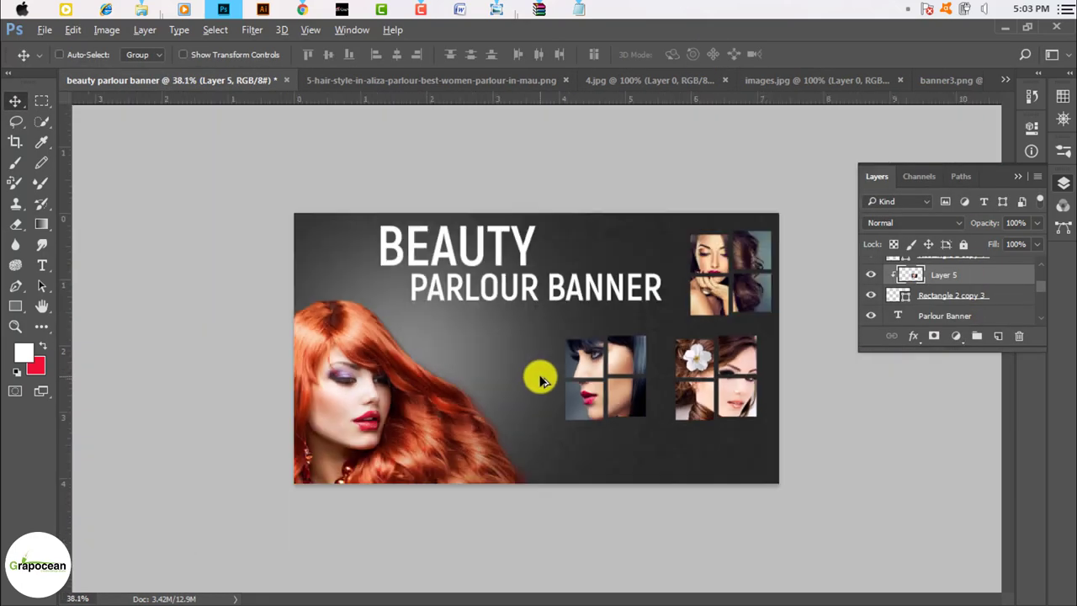
scroll(589, 395, "down", 2)
scroll(644, 409, "up", 3)
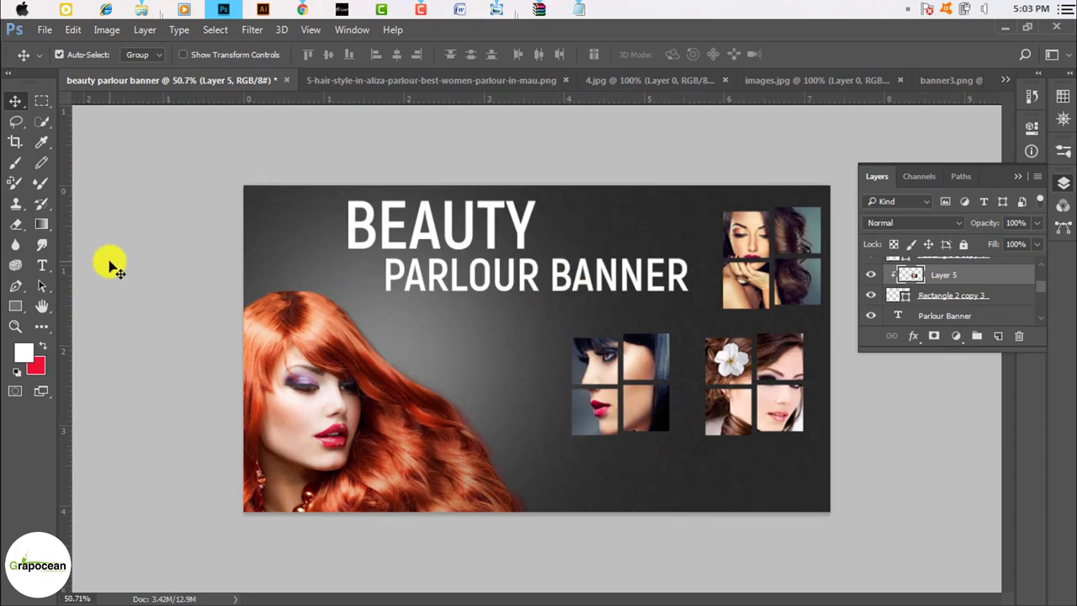
left_click(42, 265)
- Apply Faux Bold to the BEAUTY headline
double_click(531, 218)
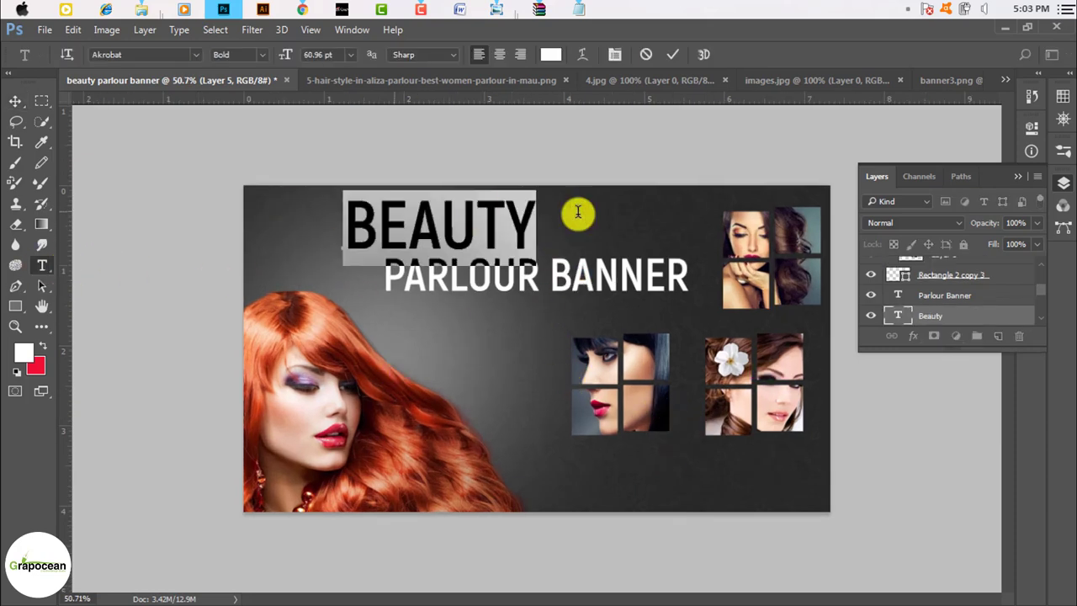
key("ctrl+t")
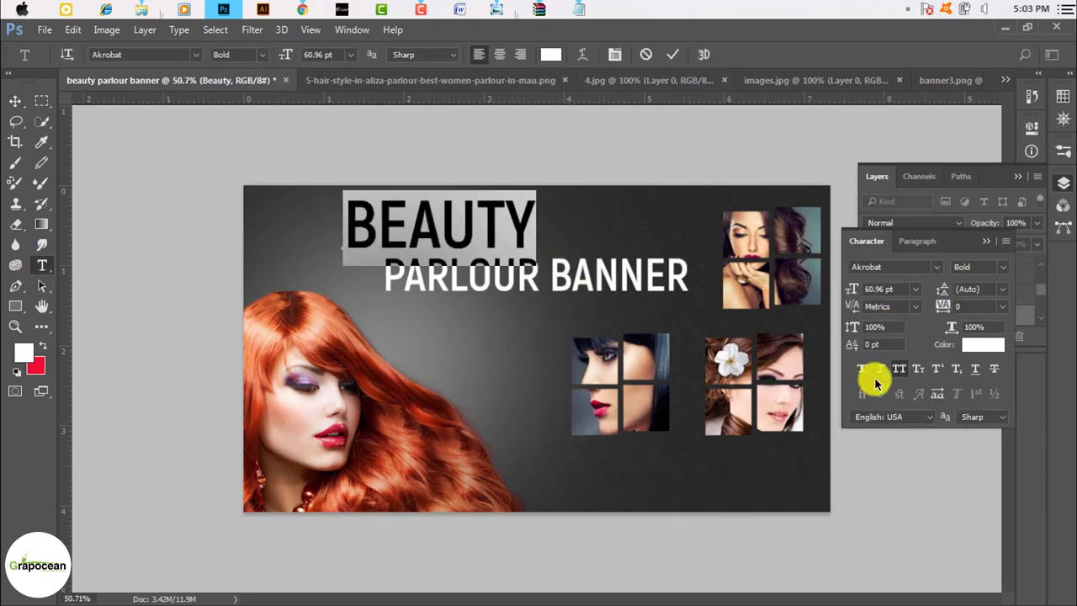
left_click(862, 369)
left_click(16, 100)
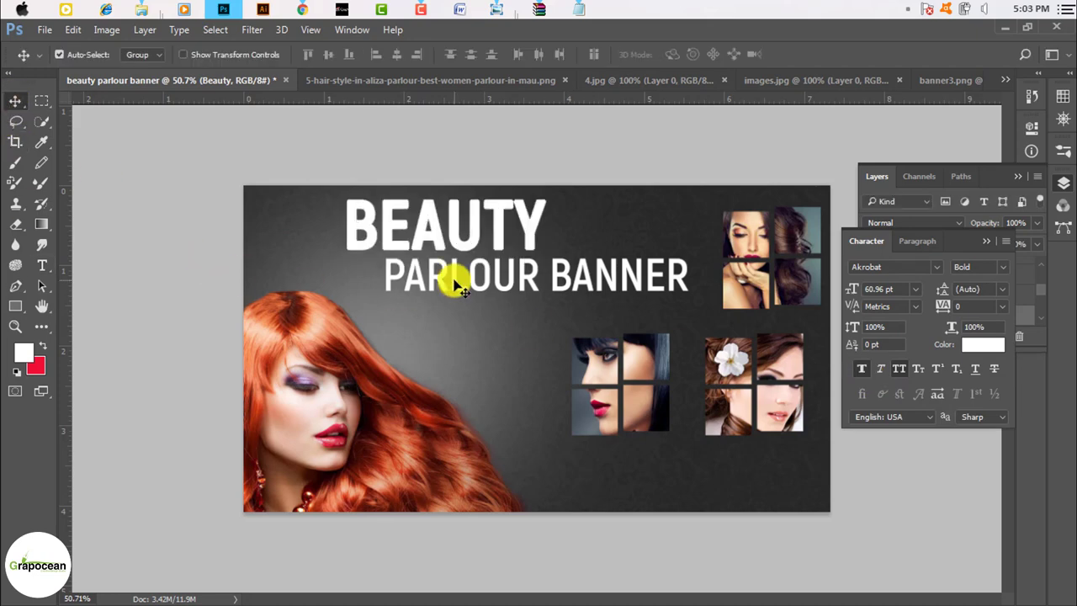
- Nudge PARLOUR BANNER and BEAUTY slightly into position
scroll(505, 276, "up", 1)
scroll(512, 250, "up", 1)
scroll(521, 245, "up", 1)
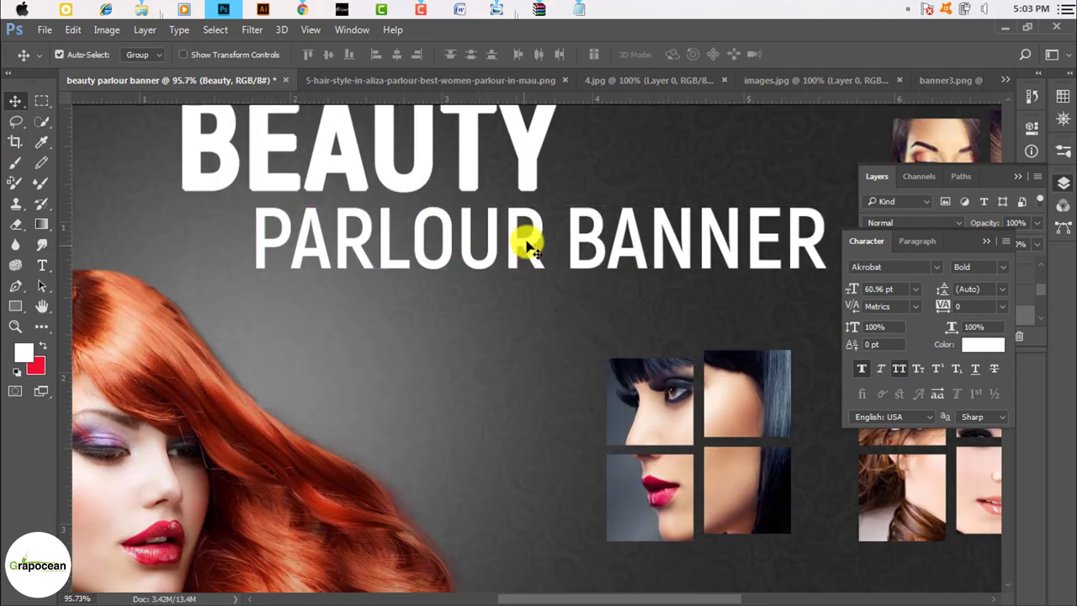
left_click_drag(527, 246, 524, 249)
left_click_drag(525, 159, 524, 169)
scroll(547, 227, "down", 1)
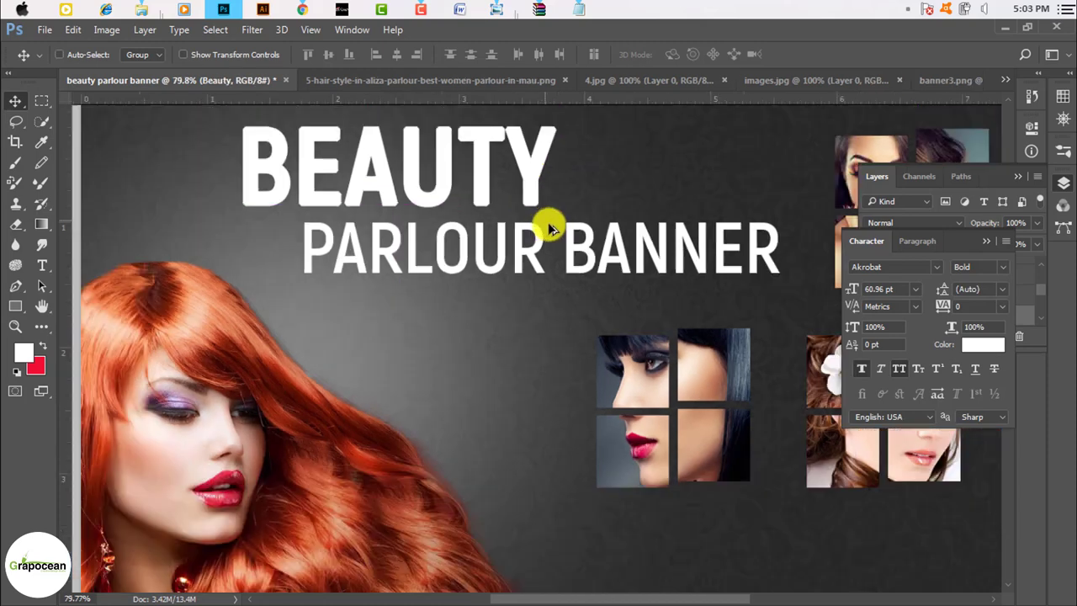
- Reselect the BEAUTY text and close the Character panel, keeping the Layers list shown
left_click(42, 265)
left_click_drag(252, 149, 716, 144)
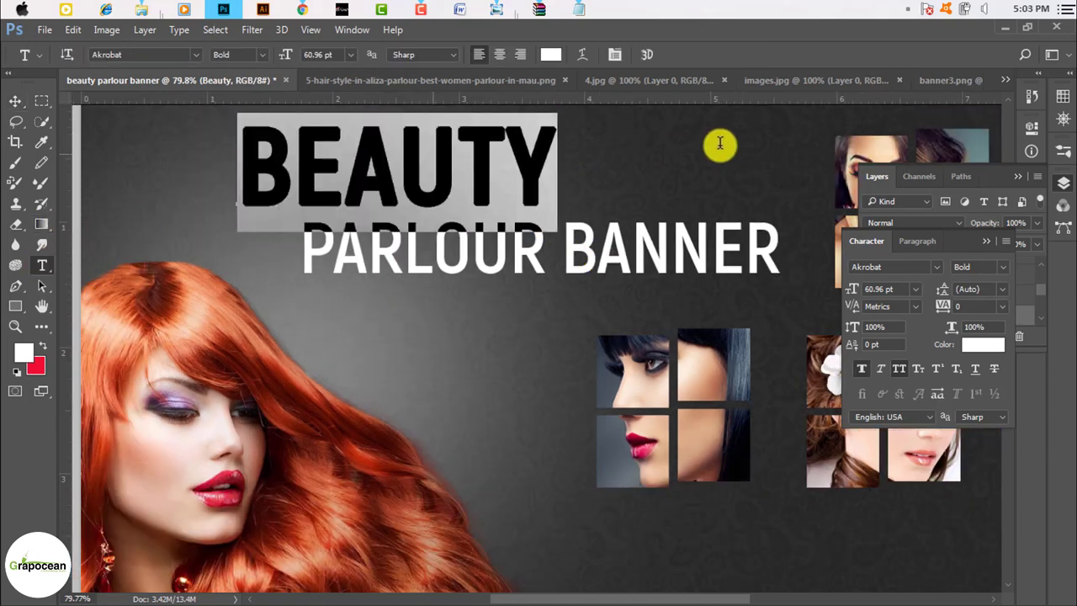
left_click(673, 55)
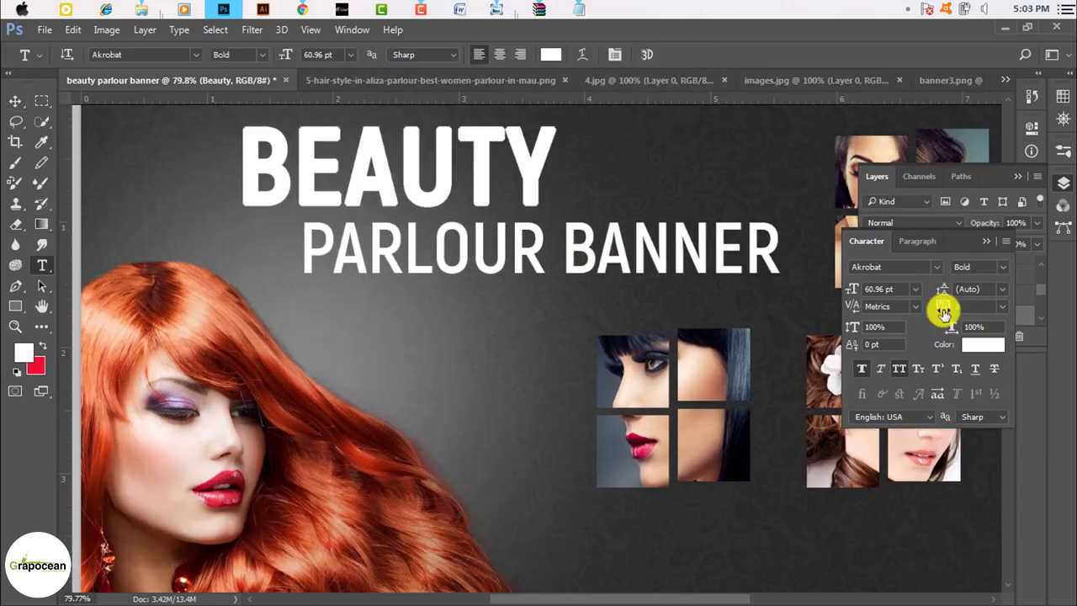
left_click(1062, 182)
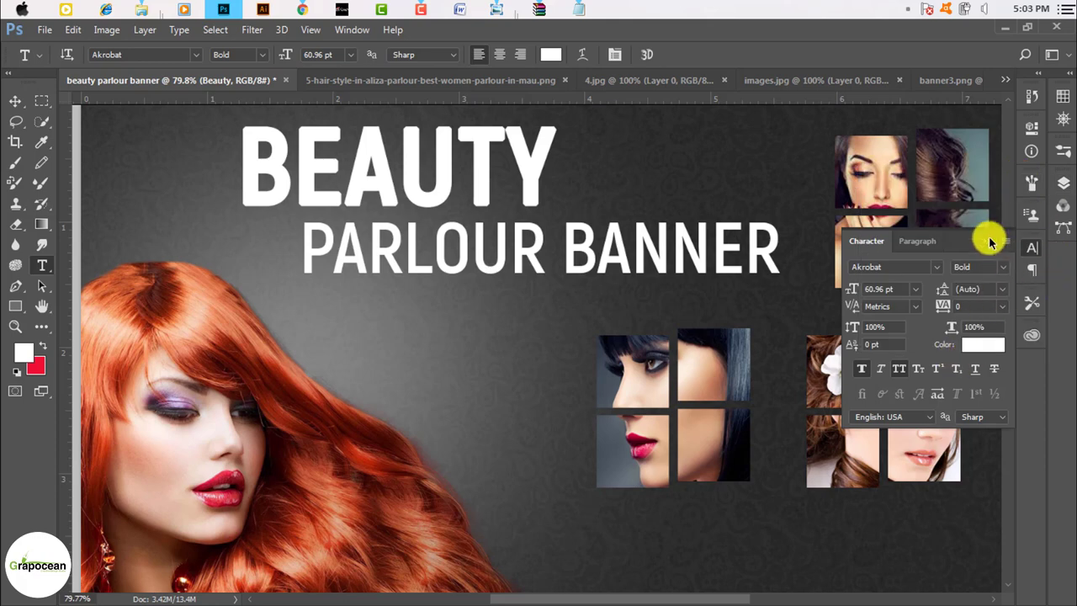
left_click(1031, 248)
double_click(549, 154)
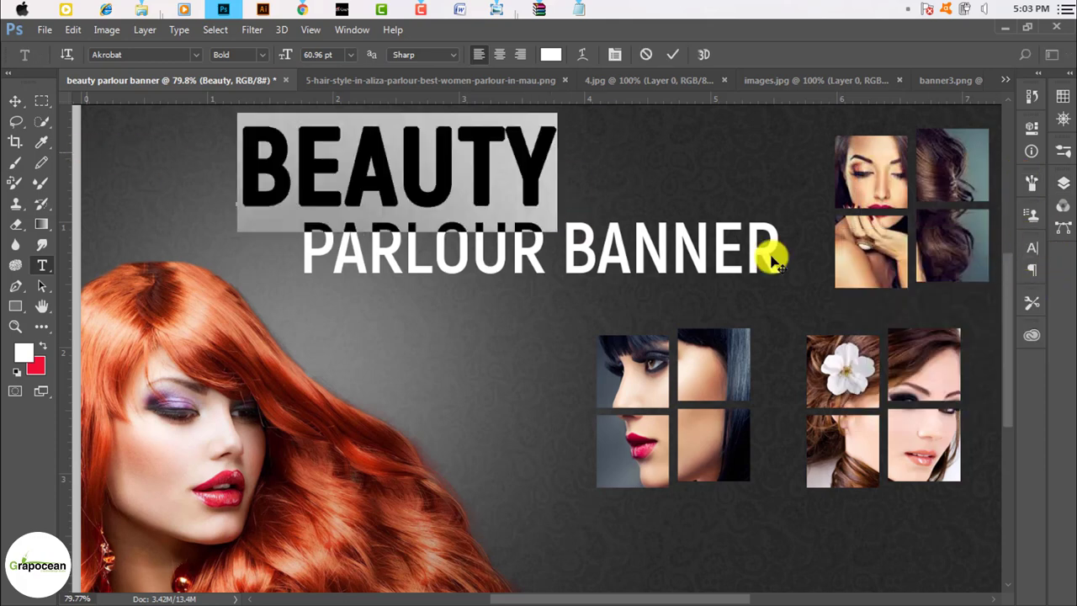
left_click(1064, 184)
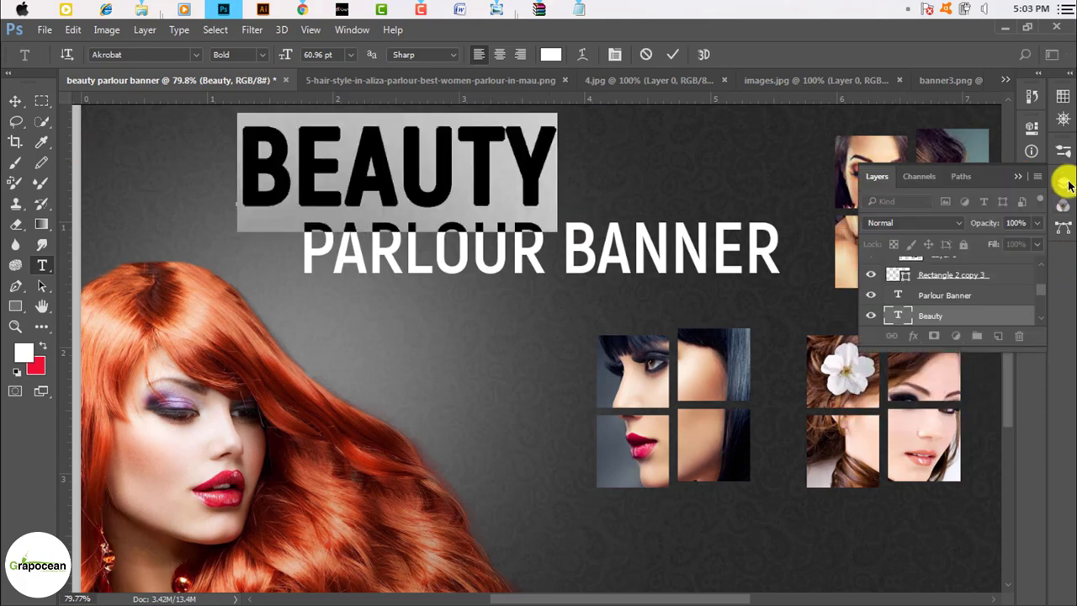
- Open the Beauty layer's blending options and remove its Pattern Overlay
left_click(962, 311)
right_click(962, 309)
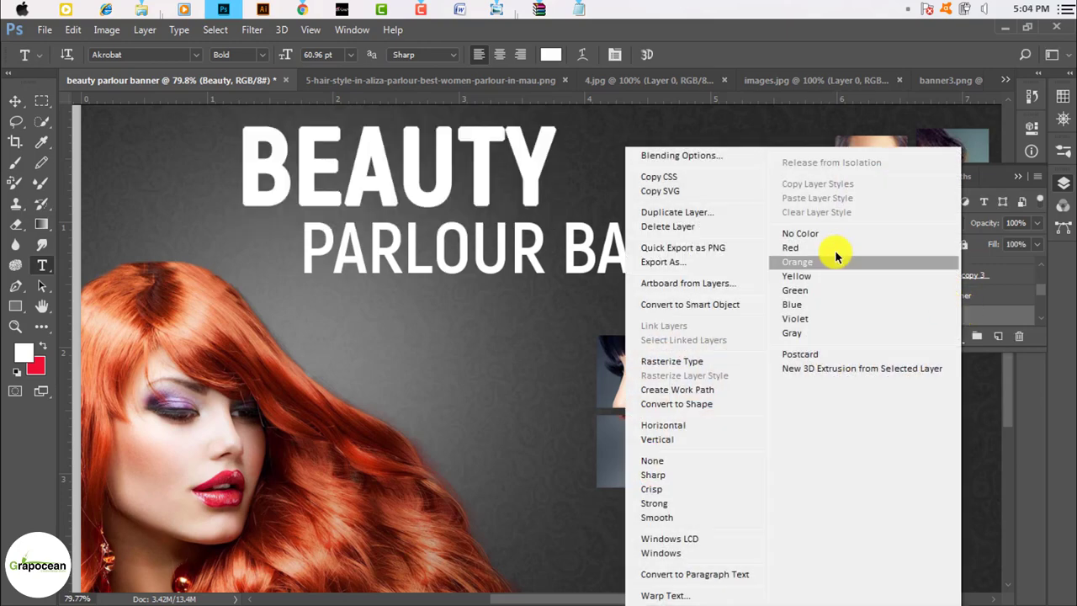
left_click(733, 158)
left_click(308, 349)
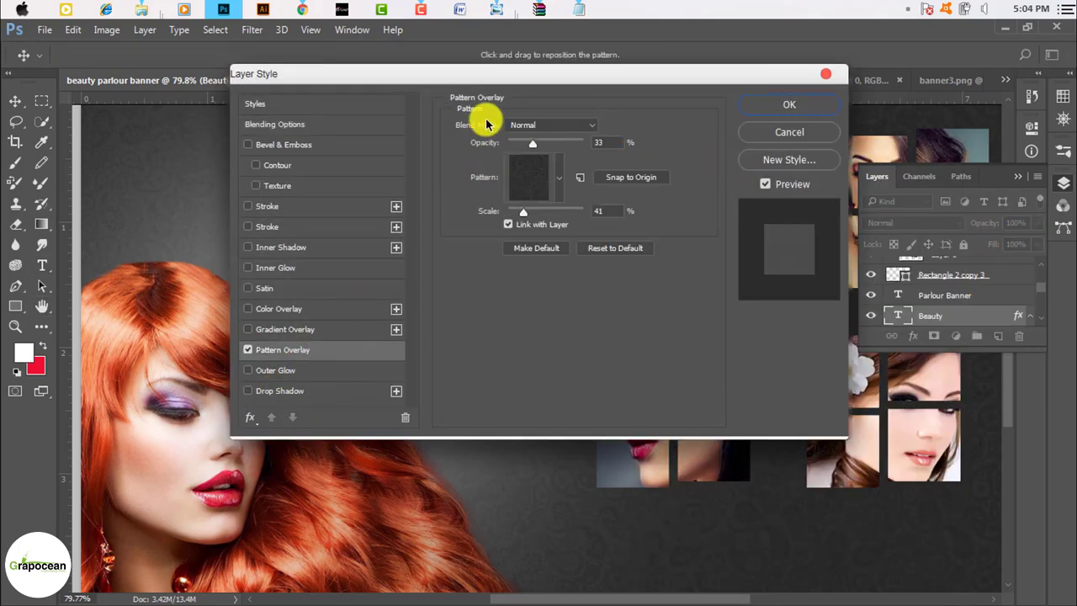
mouse_move(520, 78)
left_mouse_down()
mouse_move(885, 237)
mouse_move(811, 166)
left_mouse_up()
left_click(551, 443)
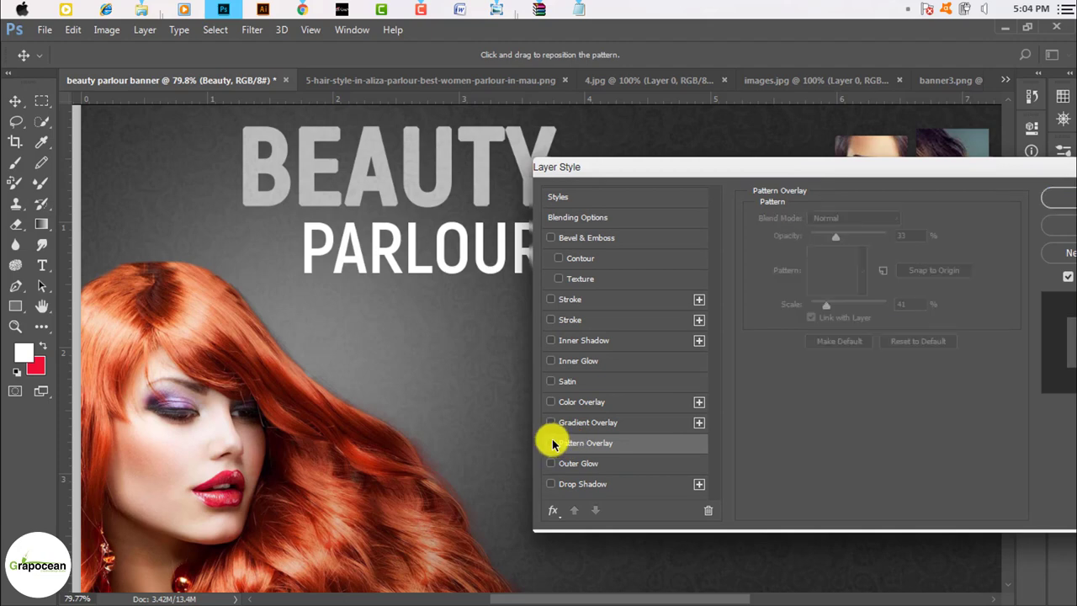
- Give BEAUTY a 100% opacity Color Overlay in yellow #ffd200 and apply it
left_click(594, 402)
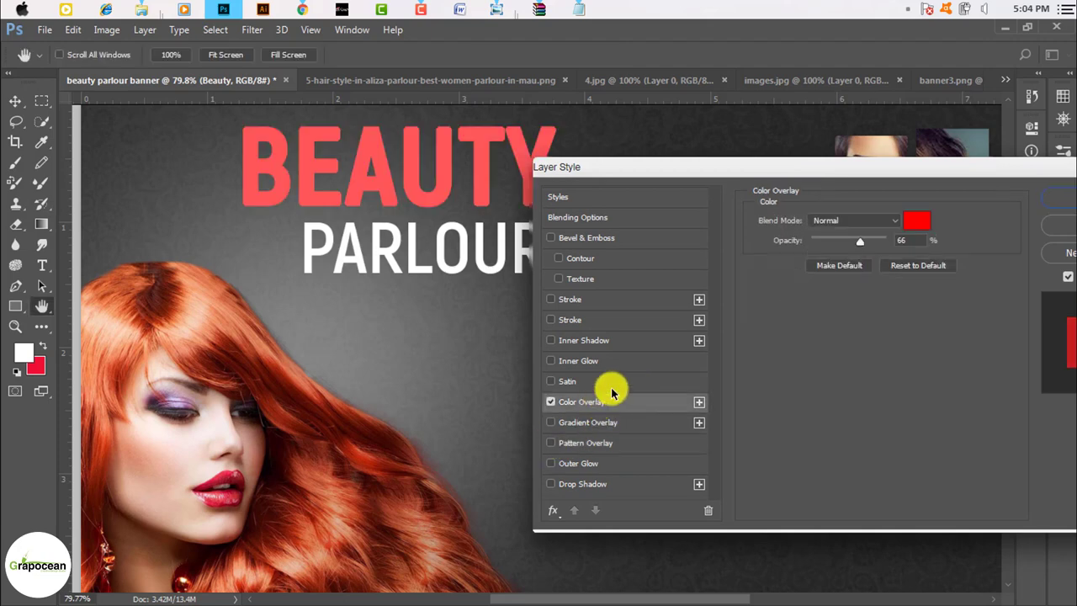
left_click_drag(856, 252, 923, 244)
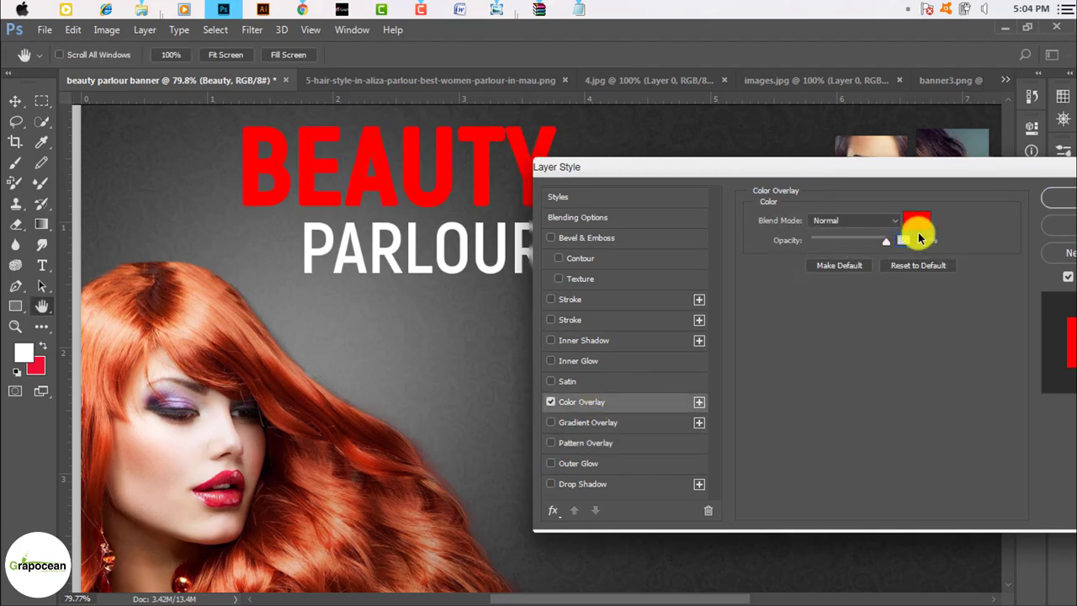
left_click(918, 221)
left_click(554, 312)
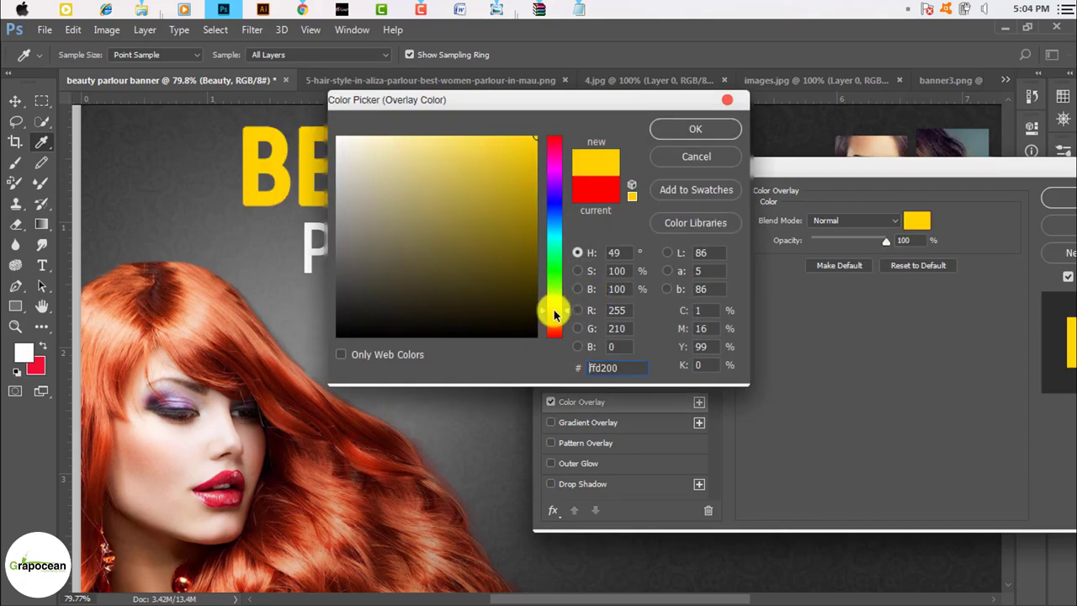
left_click(695, 128)
left_click(1058, 196)
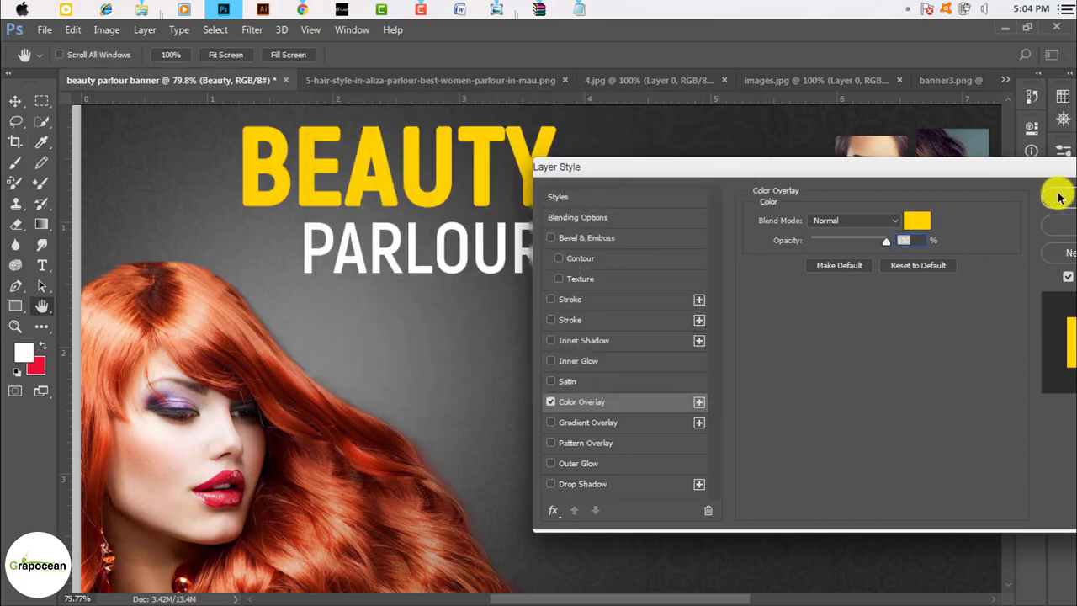
scroll(438, 336, "down", 3)
scroll(618, 335, "up", 2)
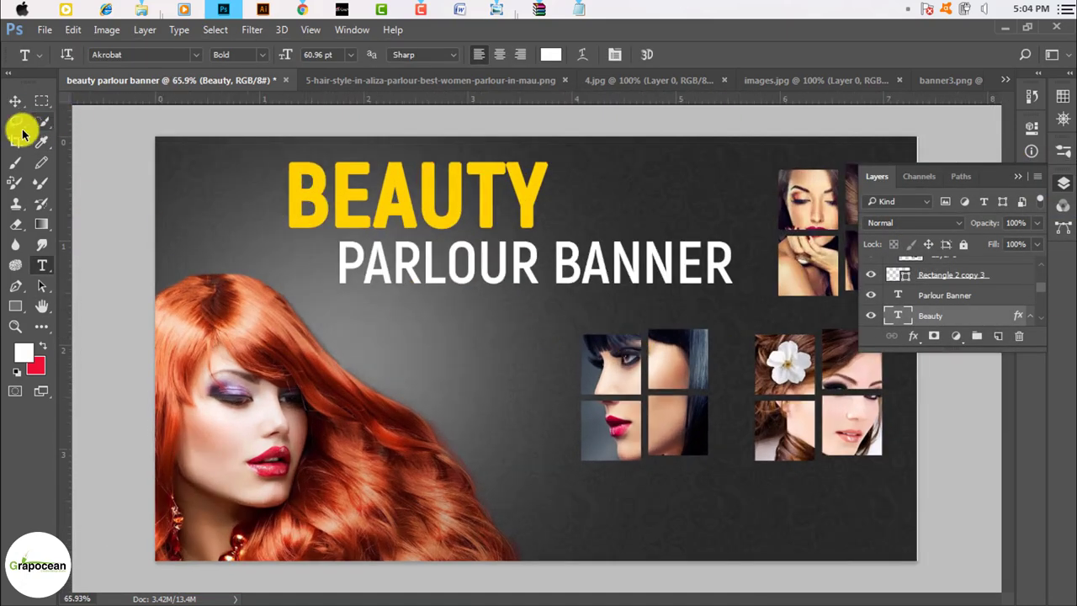
left_click(15, 100)
- Reopen Beauty's layer style and turn off the dark second Stroke
right_click(925, 316)
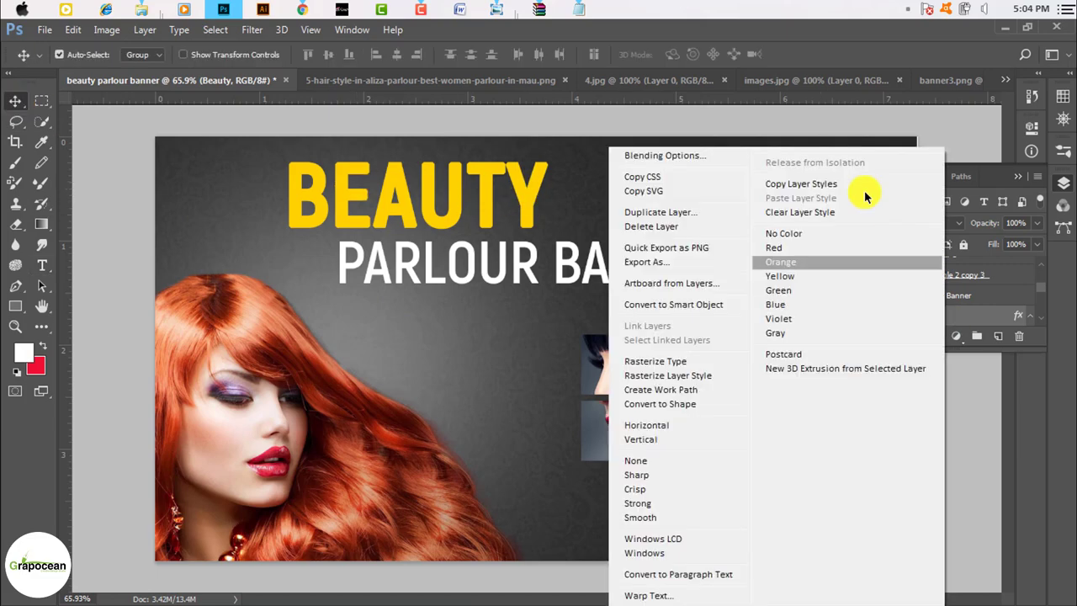
left_click(714, 152)
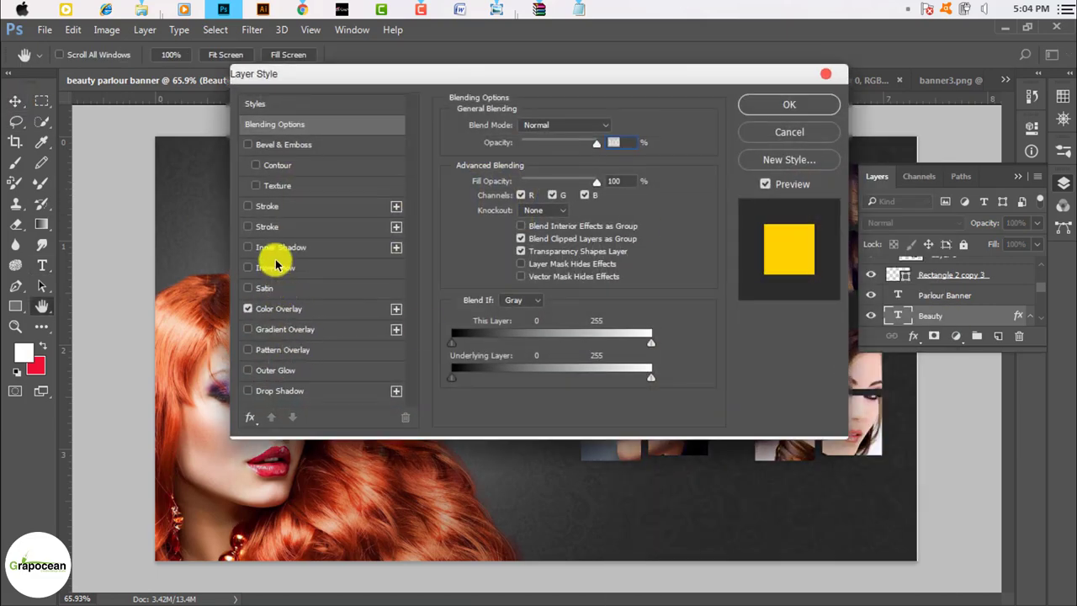
left_click(270, 227)
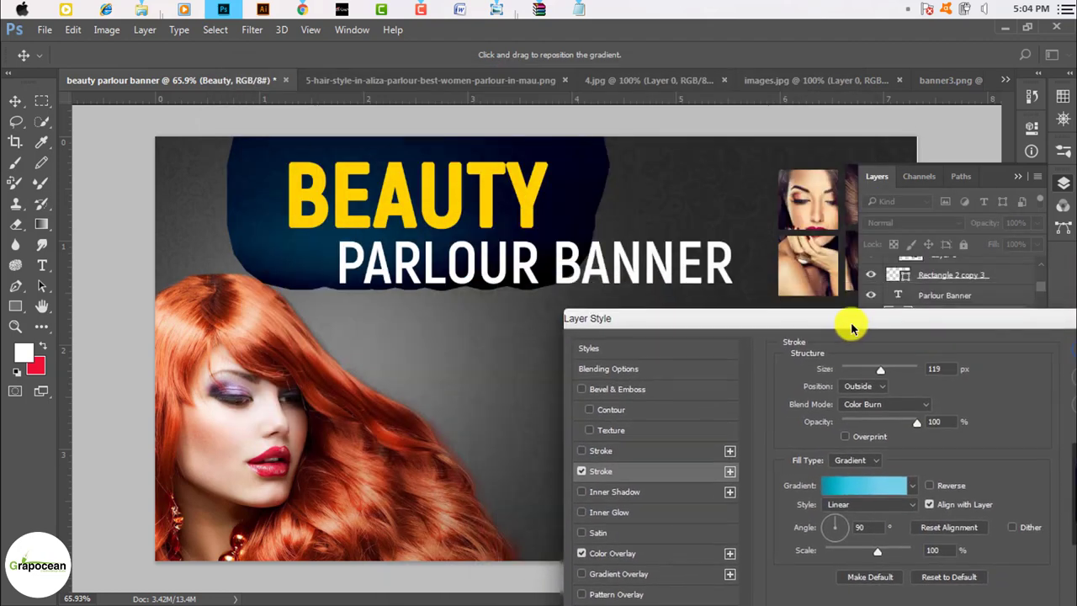
left_click_drag(509, 78, 707, 201)
left_click(446, 349)
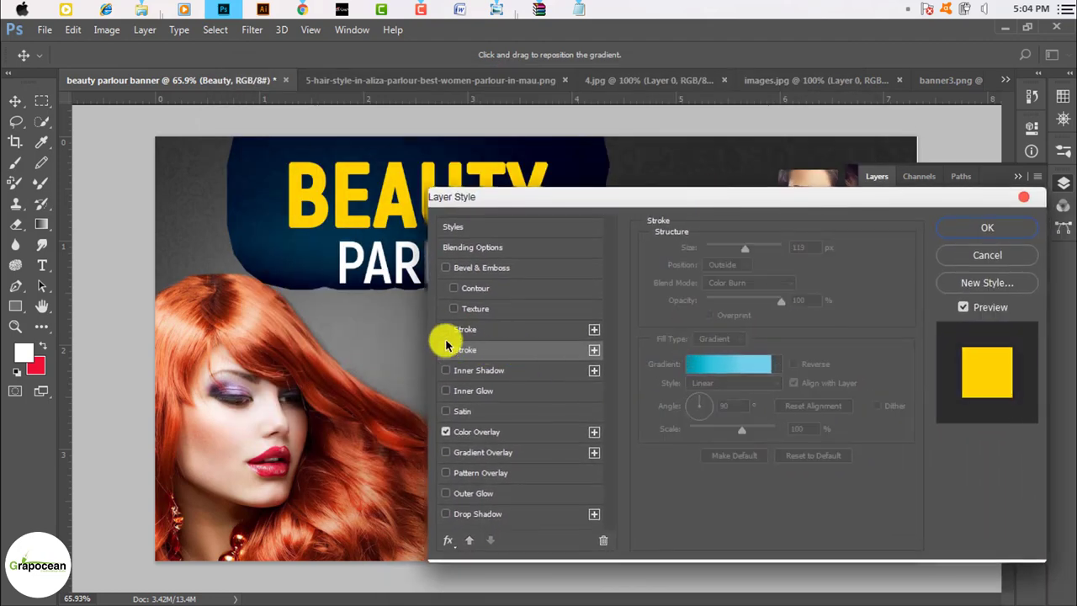
- Enable the first Stroke as a thin 4 px white outline on BEAUTY and confirm
left_click(446, 329)
left_click_drag(746, 214, 724, 267)
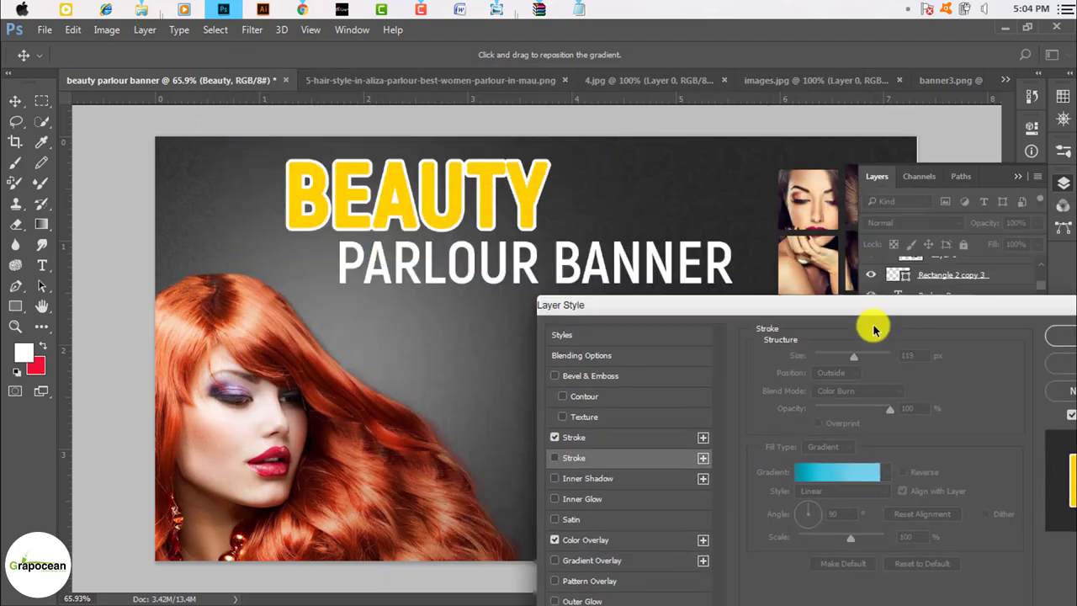
left_click(489, 382)
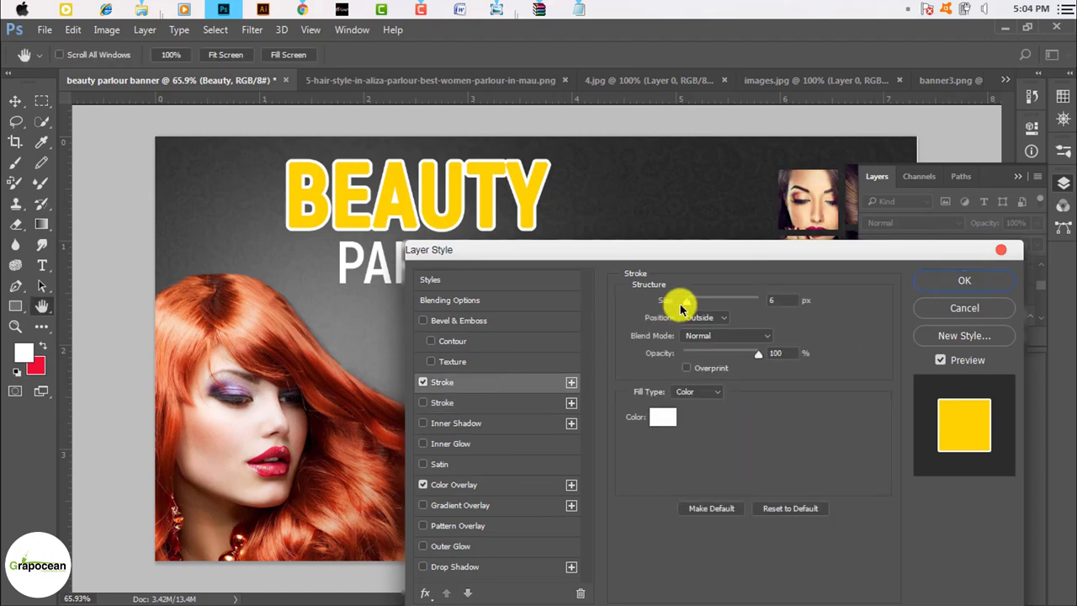
left_click_drag(693, 305, 673, 314)
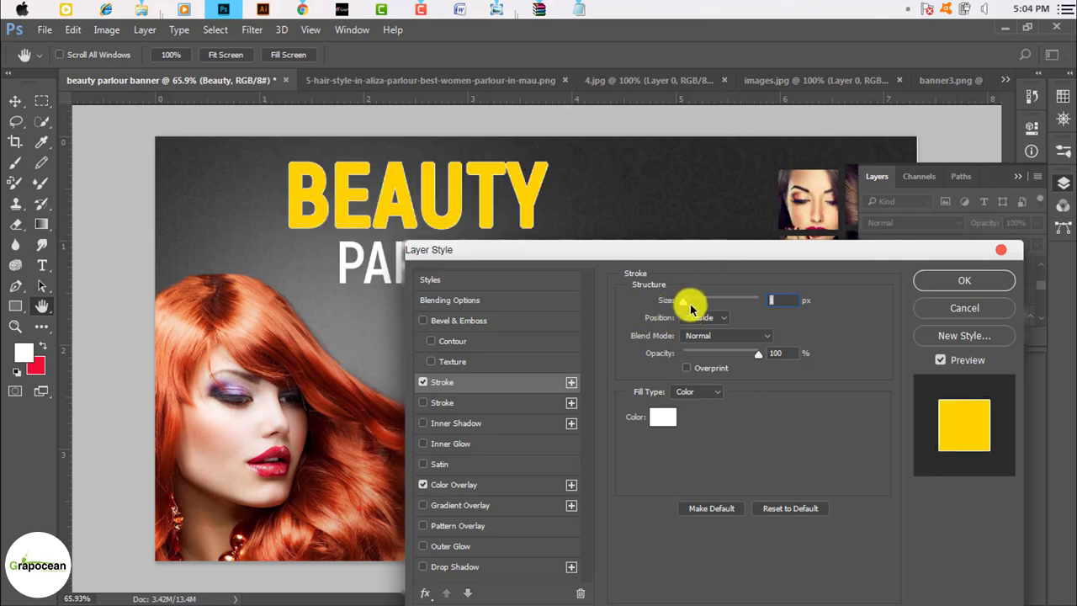
left_click_drag(690, 310, 687, 305)
left_click(964, 280)
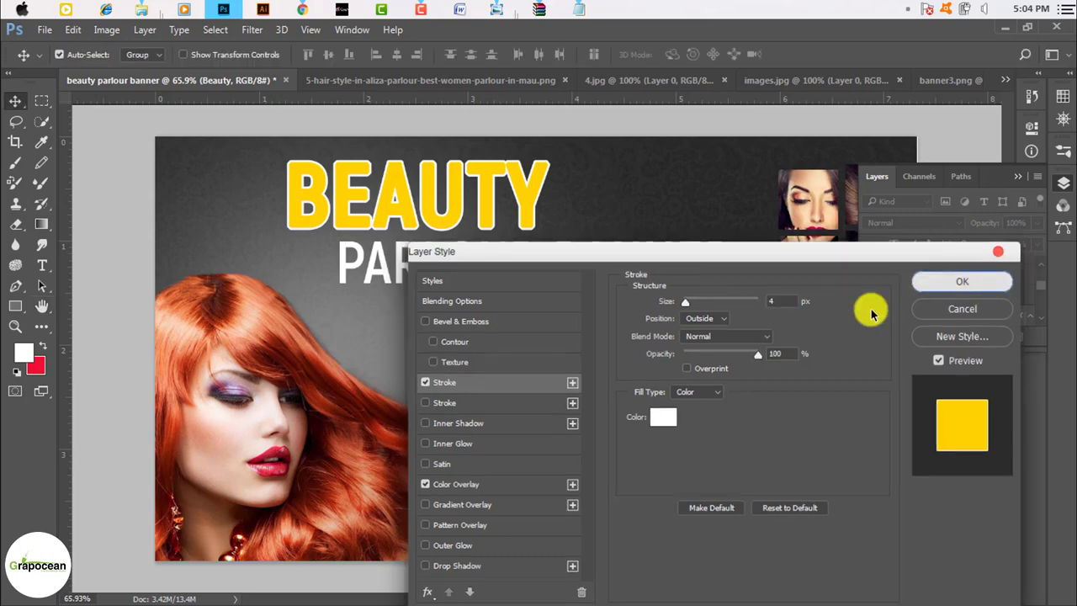
left_click(37, 268)
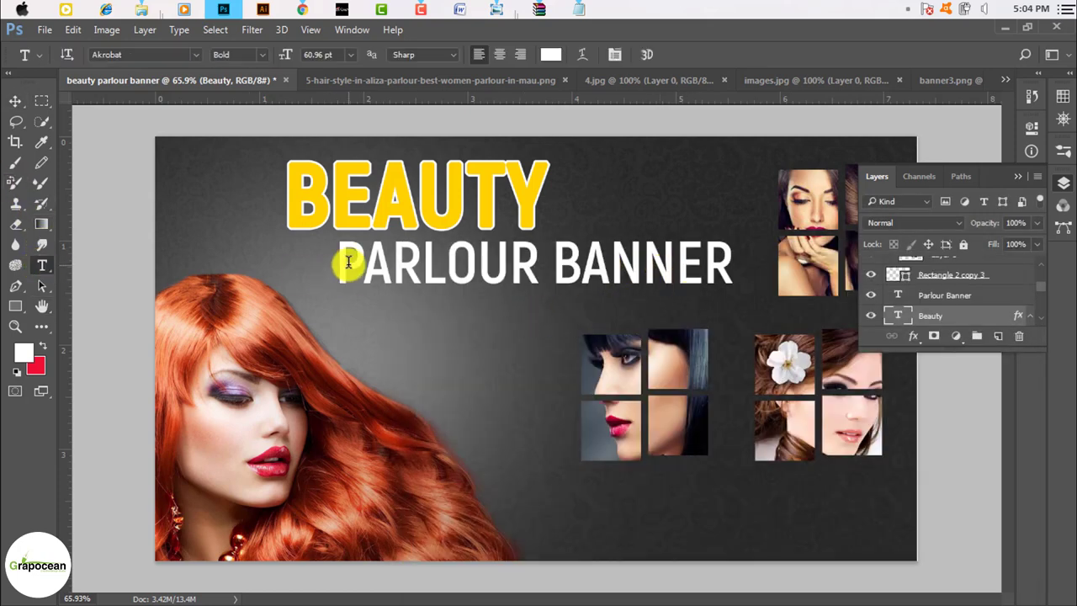
left_click(353, 259)
key("ctrl+a")
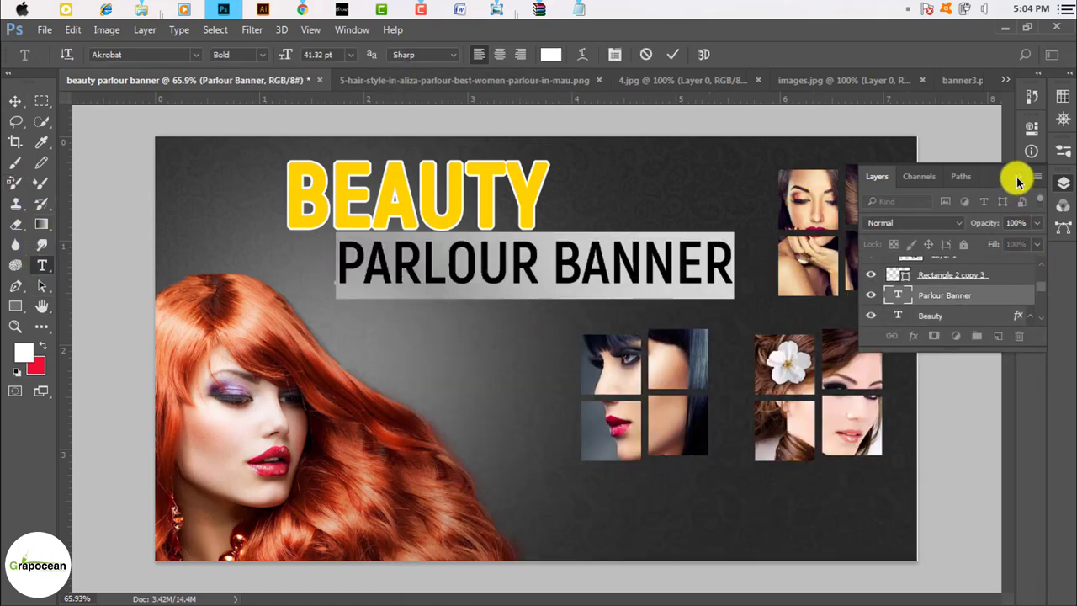
left_click(1017, 182)
left_click(552, 56)
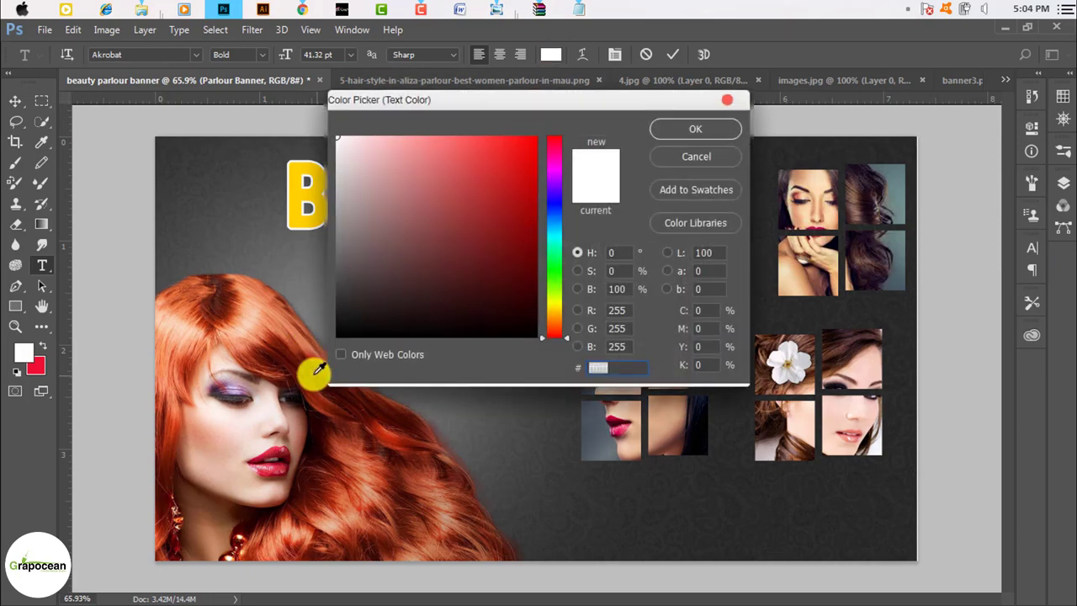
left_click(529, 263)
left_click_drag(570, 101, 864, 370)
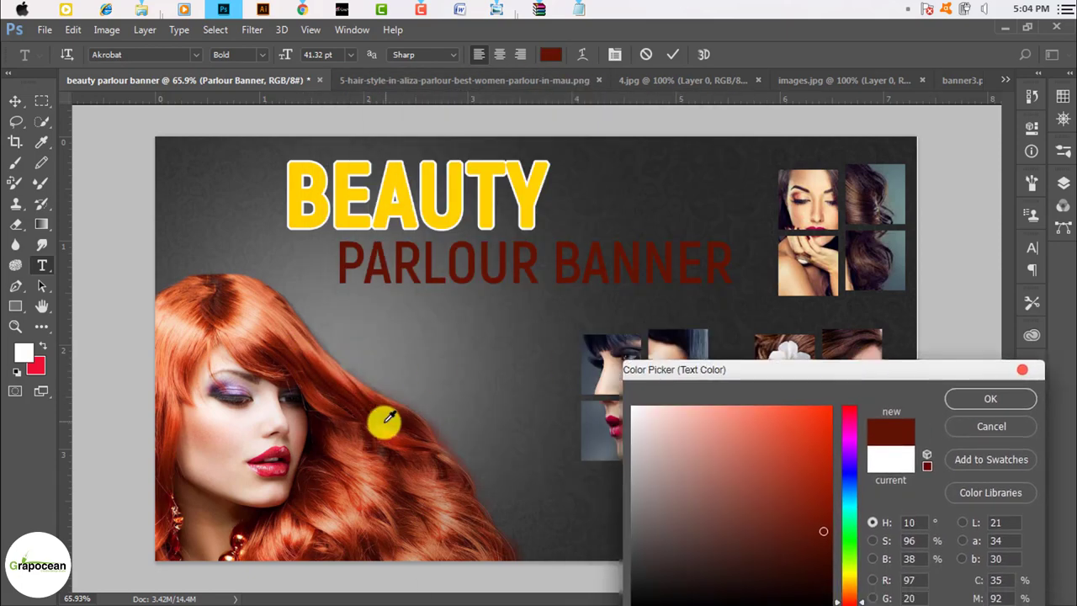
left_click(432, 215)
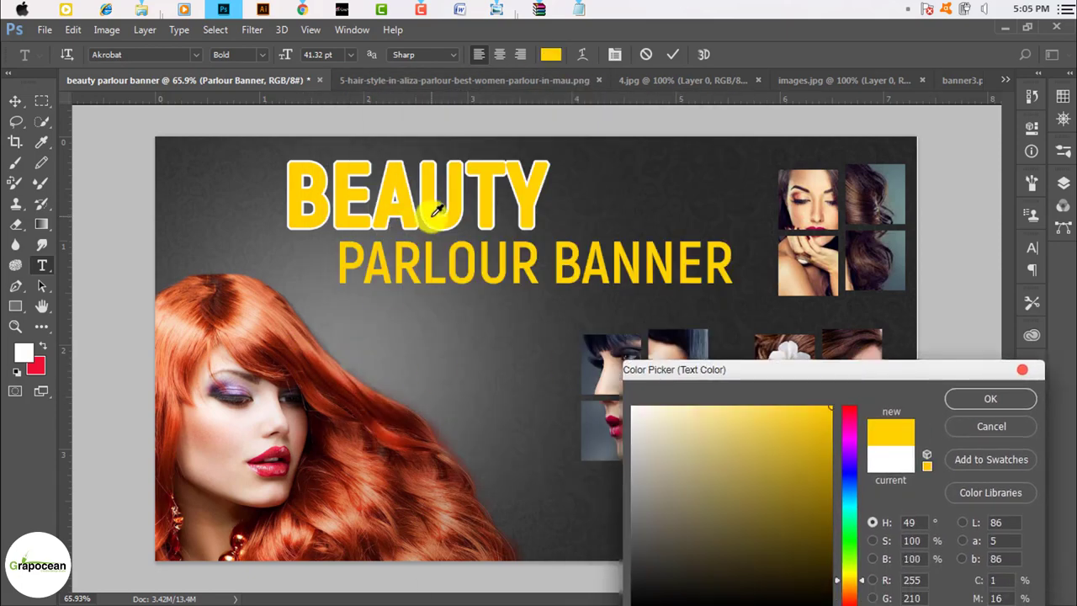
left_click(777, 510)
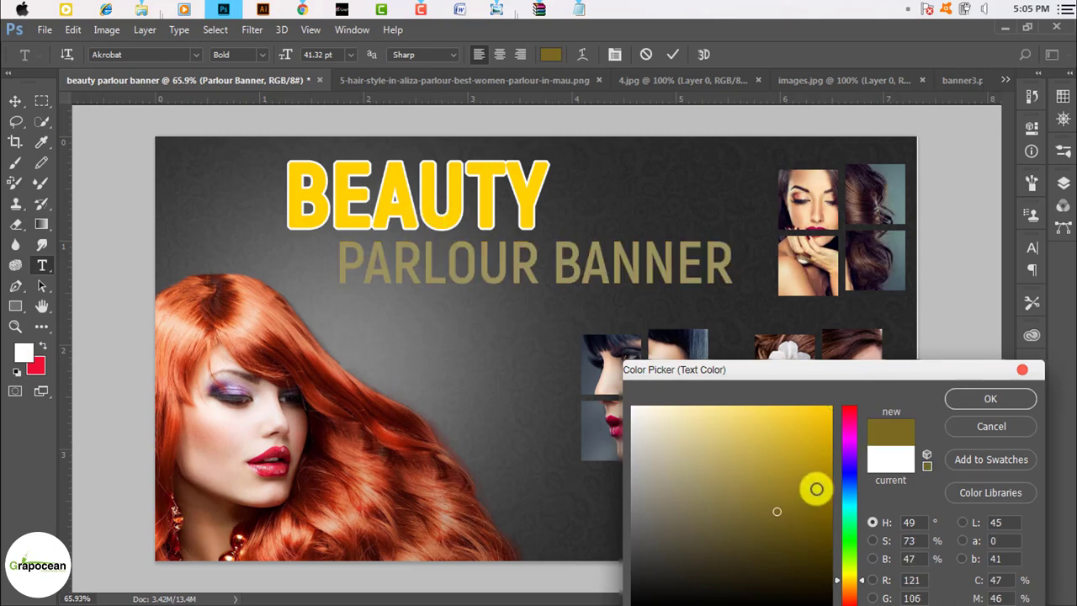
left_click(1003, 428)
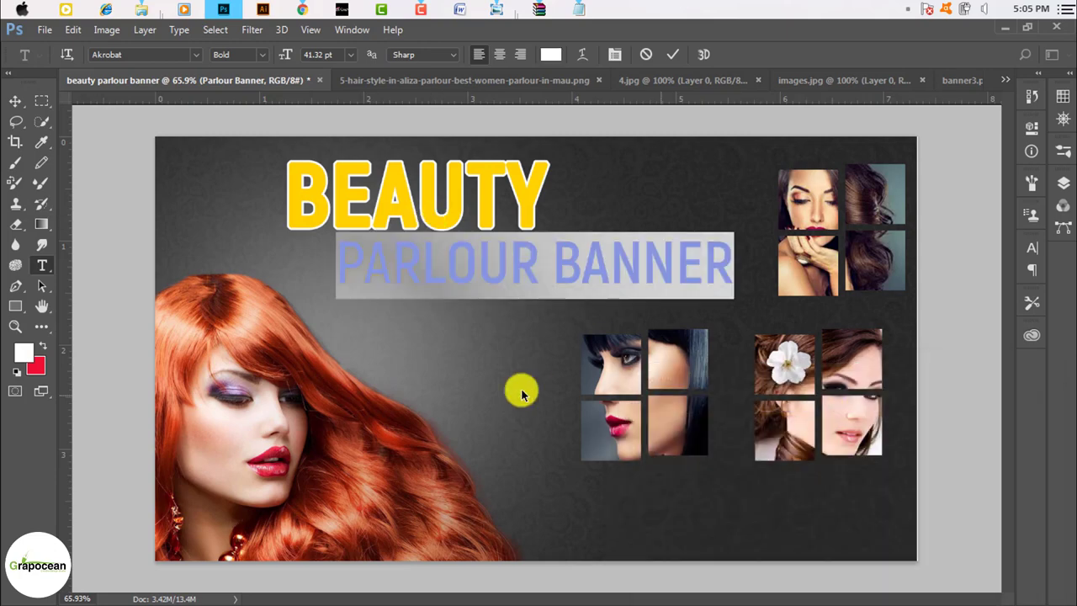
left_click(550, 55)
left_click(695, 129)
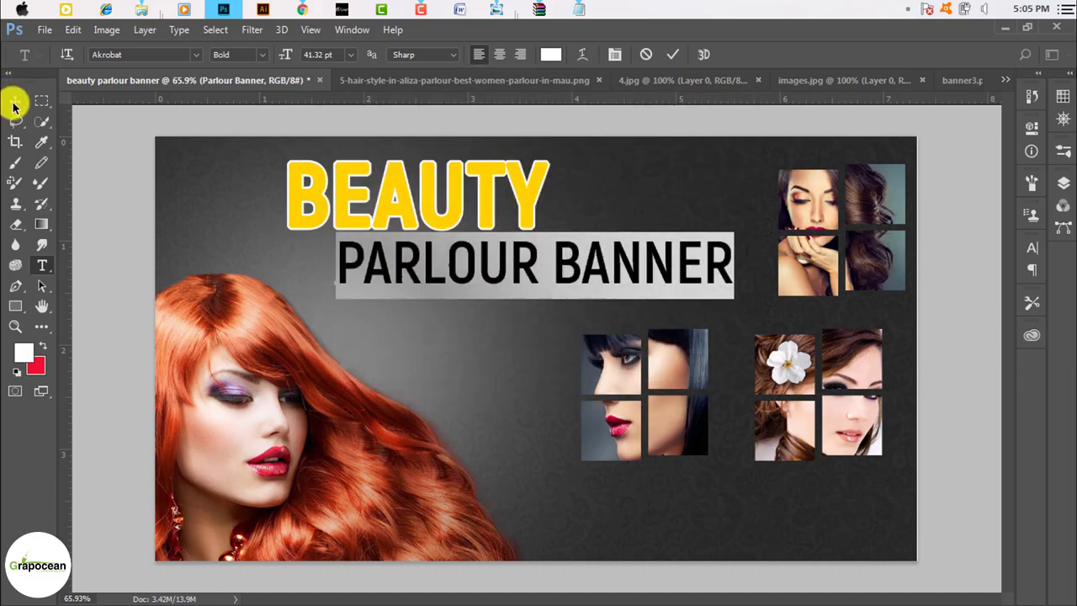
left_click(15, 101)
- Select the top-right photo collage's layers and move it toward the left-centre
key("ctrl+0")
scroll(558, 360, "down", 2)
scroll(488, 355, "down", 2)
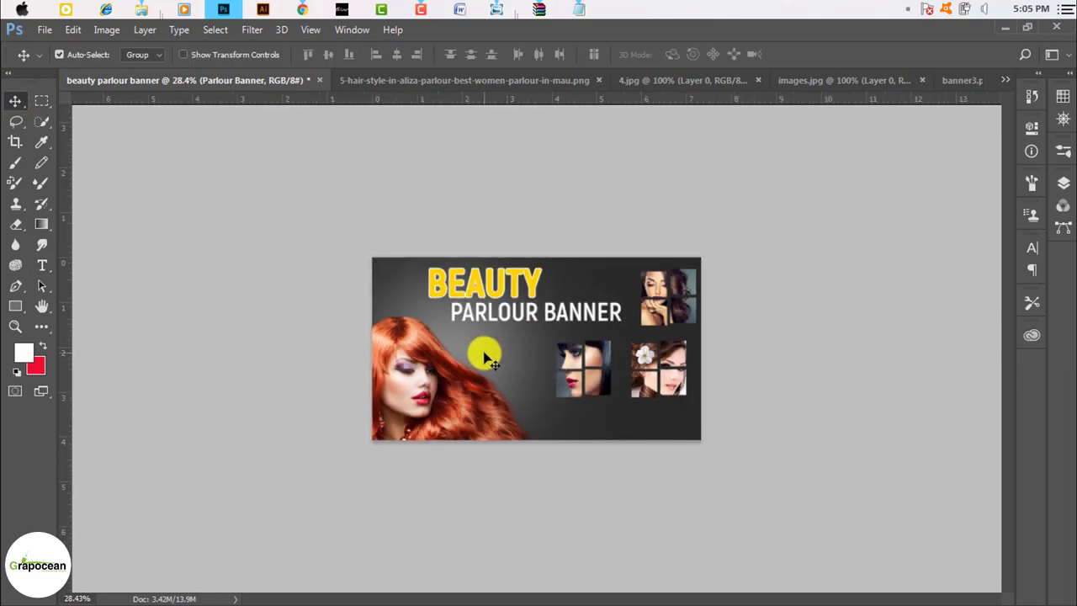
scroll(477, 362, "up", 3)
scroll(662, 336, "up", 2)
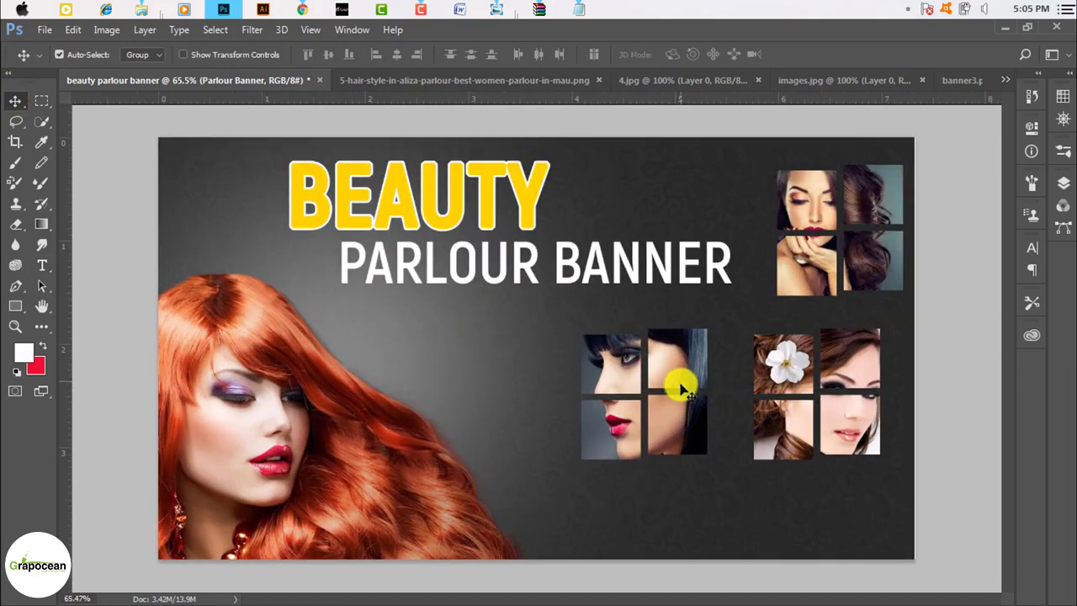
left_click(1063, 185)
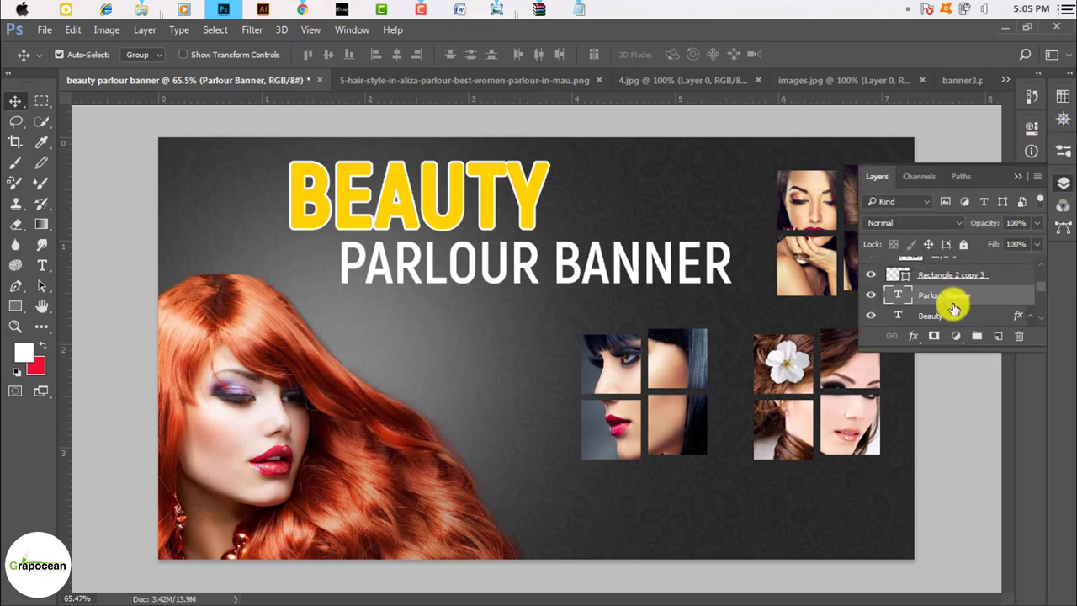
left_click(971, 282)
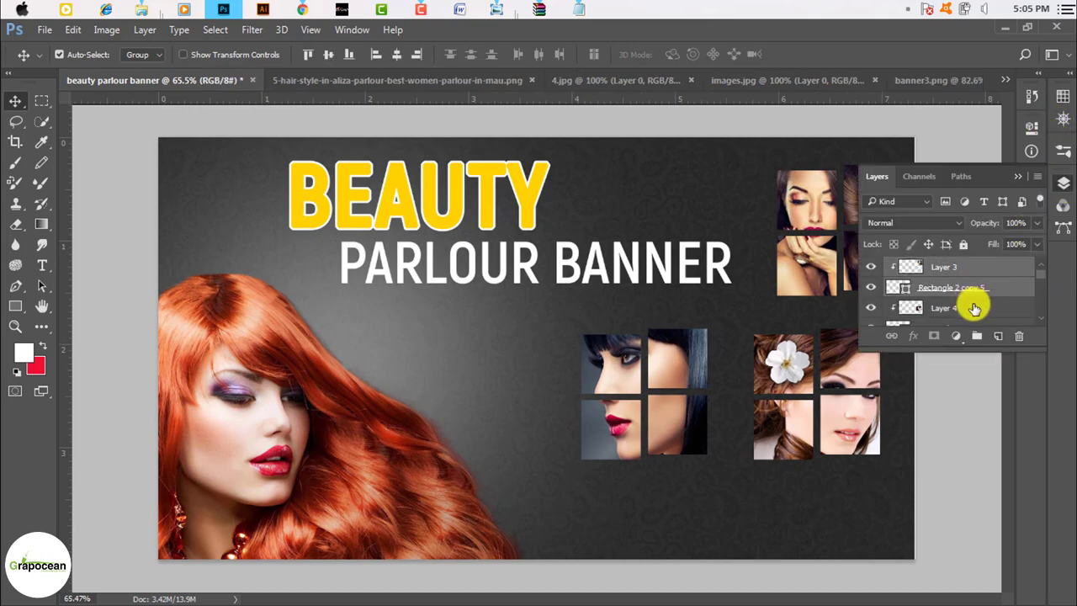
left_click(987, 287)
left_click(950, 288)
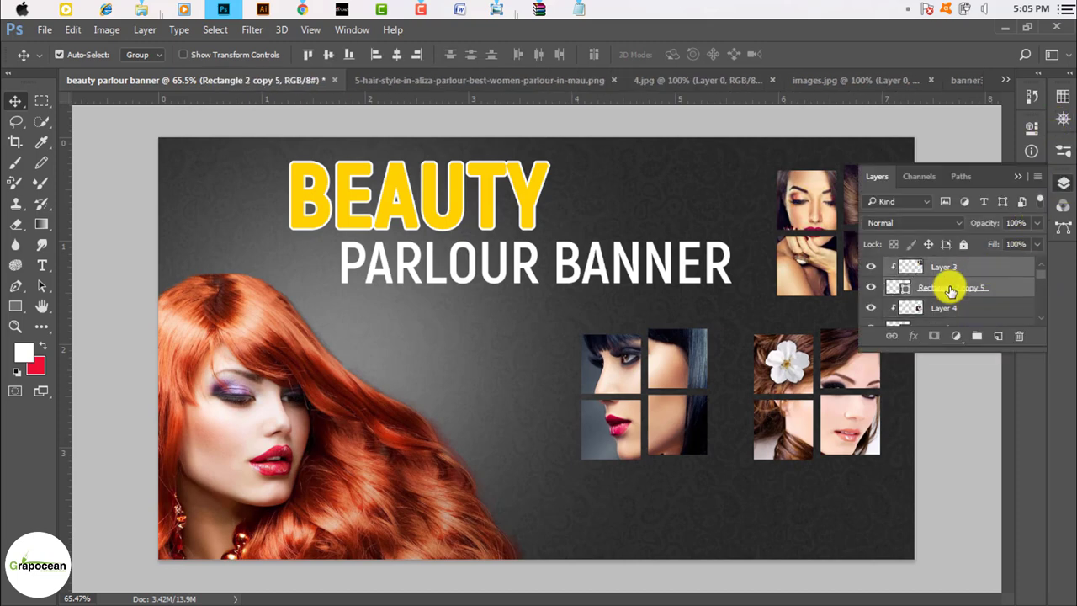
mouse_move(825, 223)
left_mouse_down()
mouse_move(473, 362)
mouse_move(483, 351)
left_mouse_up()
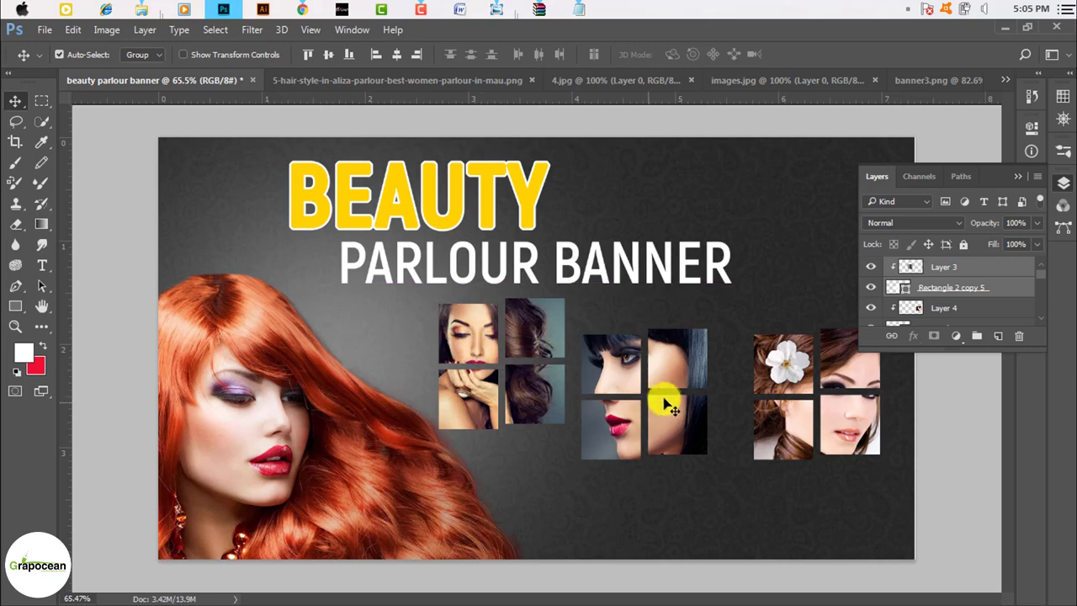
- Undo an accidental background move and shift the middle collage slightly right
left_click_drag(661, 396, 682, 377)
key("ctrl+alt+z")
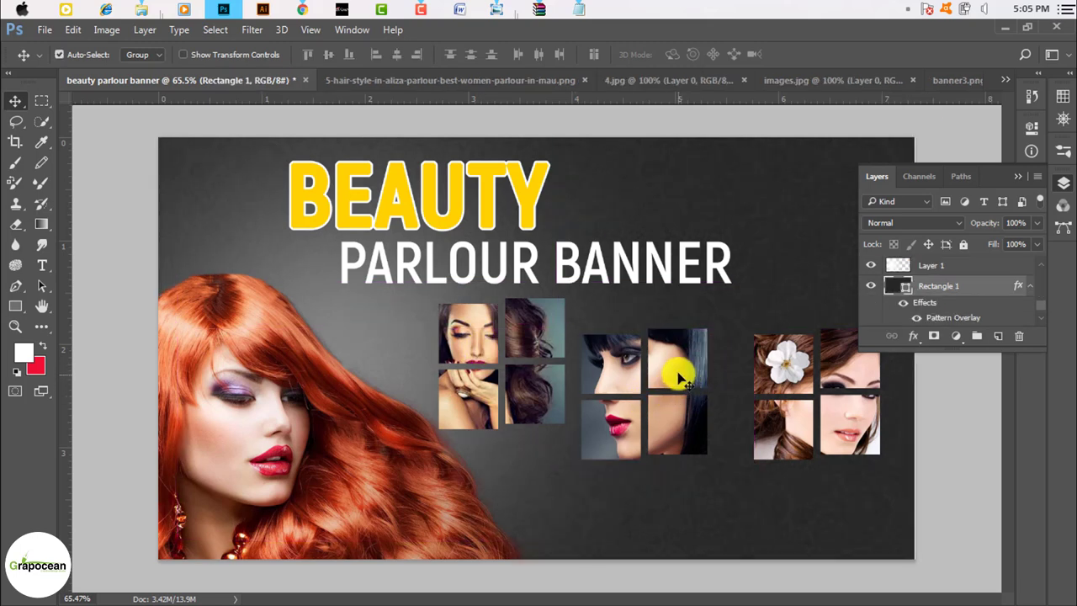
key("ctrl+alt+z")
left_click_drag(685, 349, 695, 348)
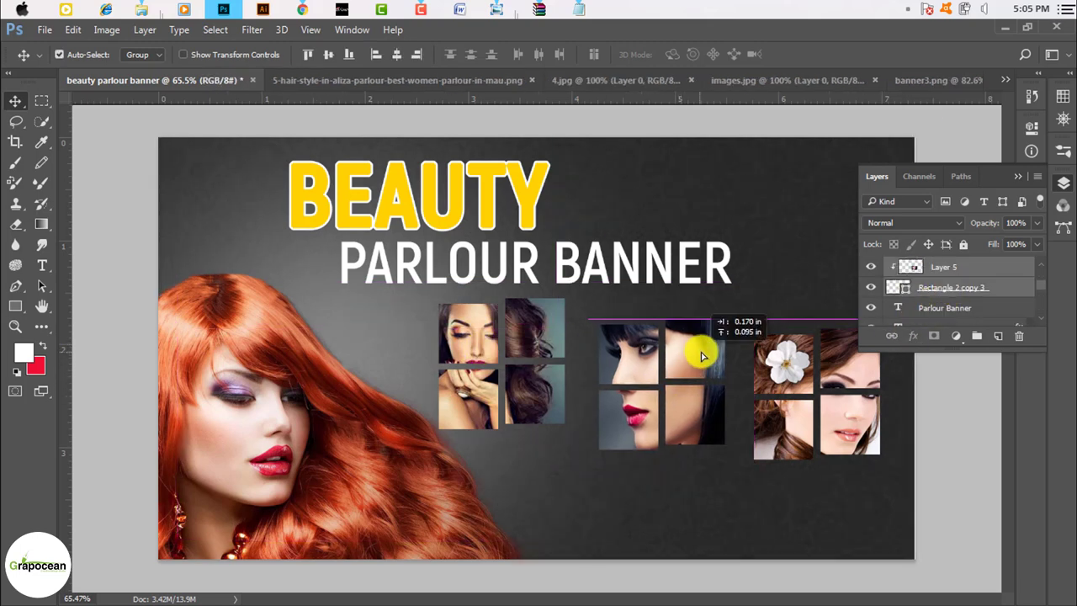
scroll(733, 378, "down", 3)
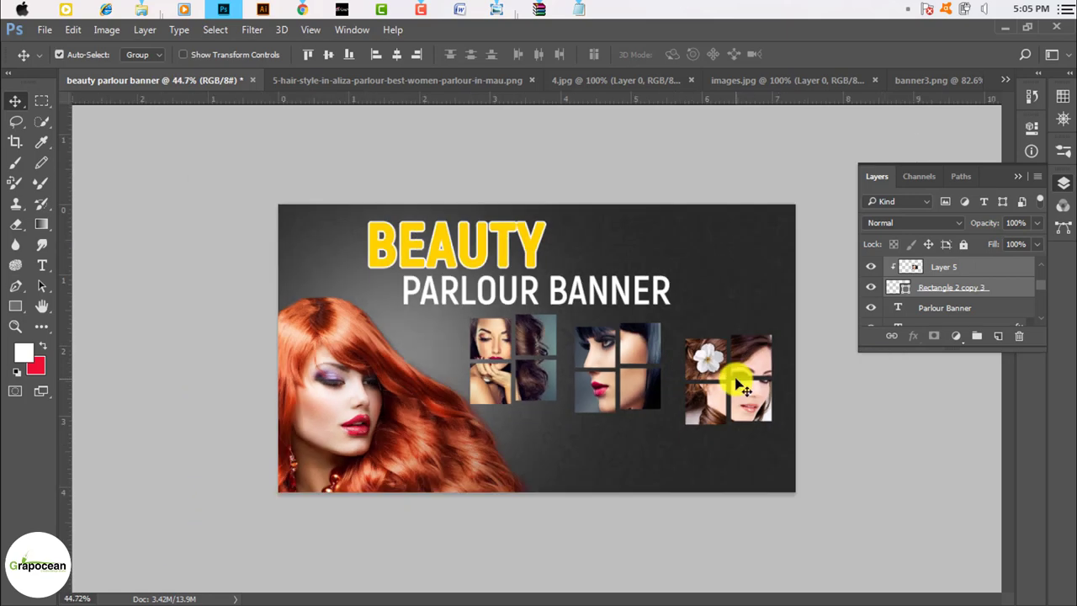
scroll(723, 385, "up", 2)
scroll(801, 358, "down", 2)
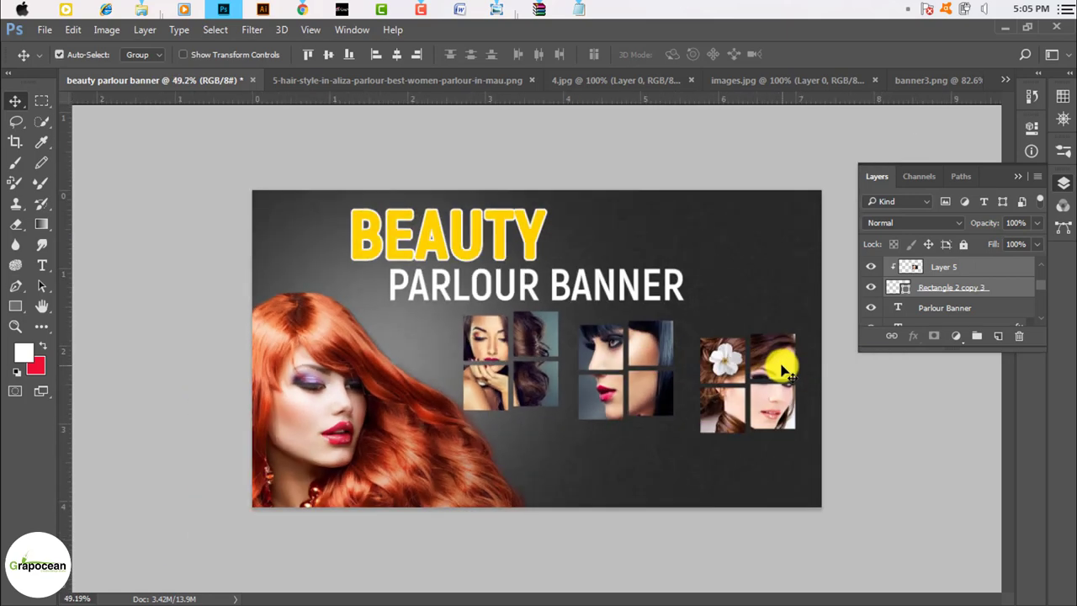
- Enlarge the right-hand photo group to about 138% and place it at the banner's top-right
left_click(782, 370)
left_click(945, 287, "shift")
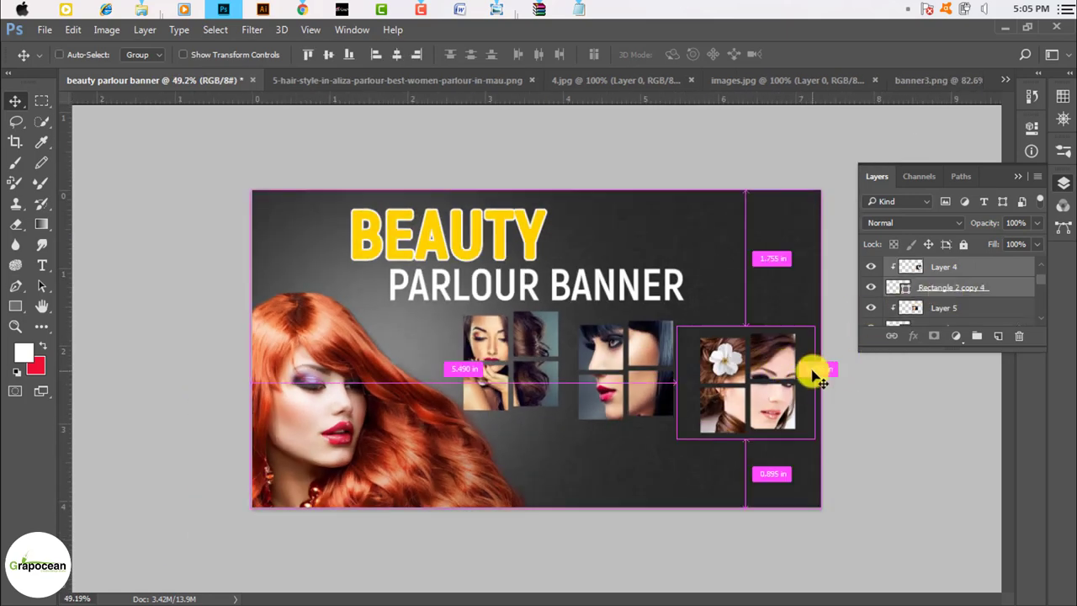
key("ctrl+t")
left_click_drag(833, 457, 835, 462)
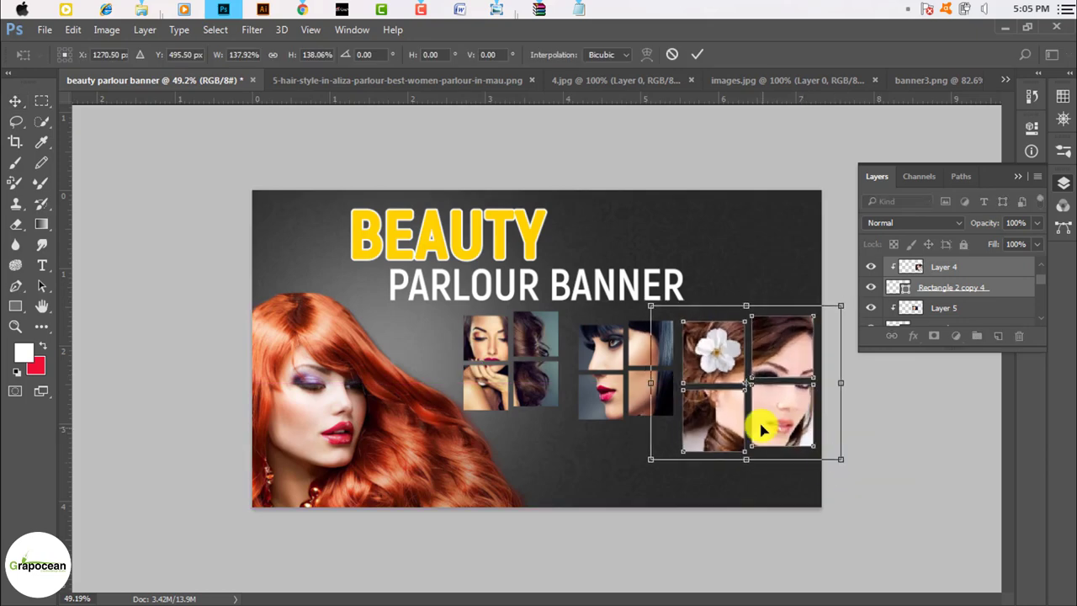
left_click_drag(760, 428, 761, 309)
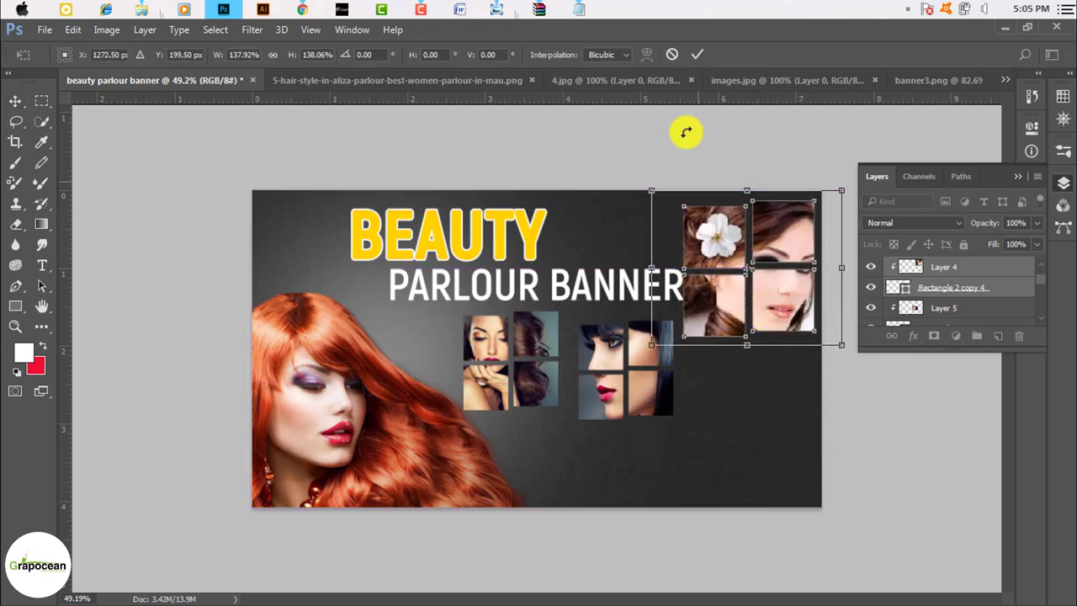
left_click(695, 56)
- Scale the middle photo grid to about 142% and move it toward the right edge
scroll(644, 365, "up", 2)
left_click(669, 408)
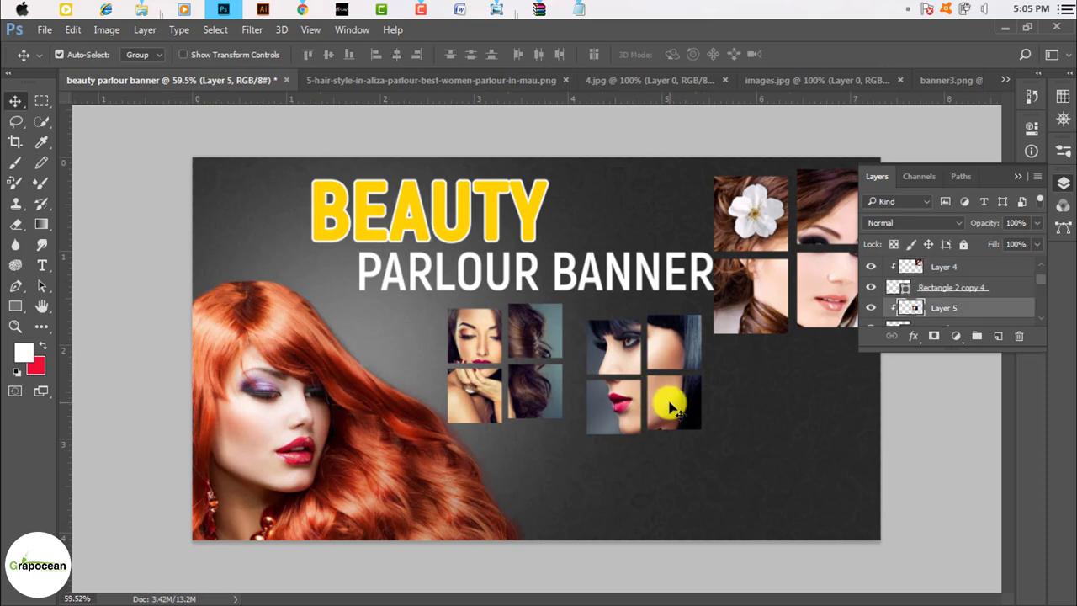
left_click_drag(965, 316, 957, 325)
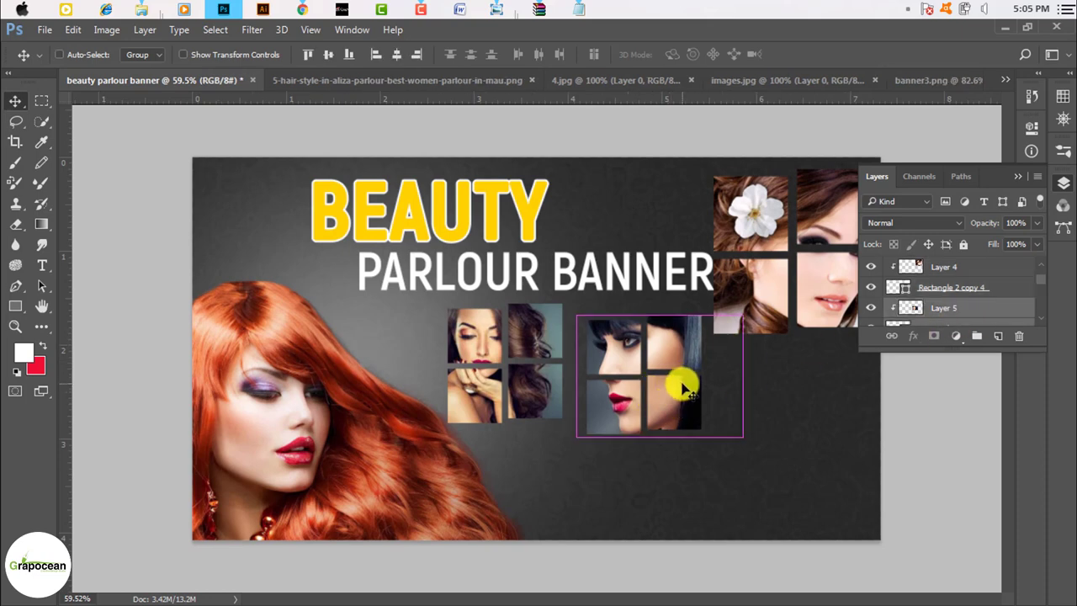
key("ctrl+t")
left_click_drag(743, 437, 796, 547)
left_click_drag(648, 355, 707, 423)
left_click_drag(852, 543, 824, 517)
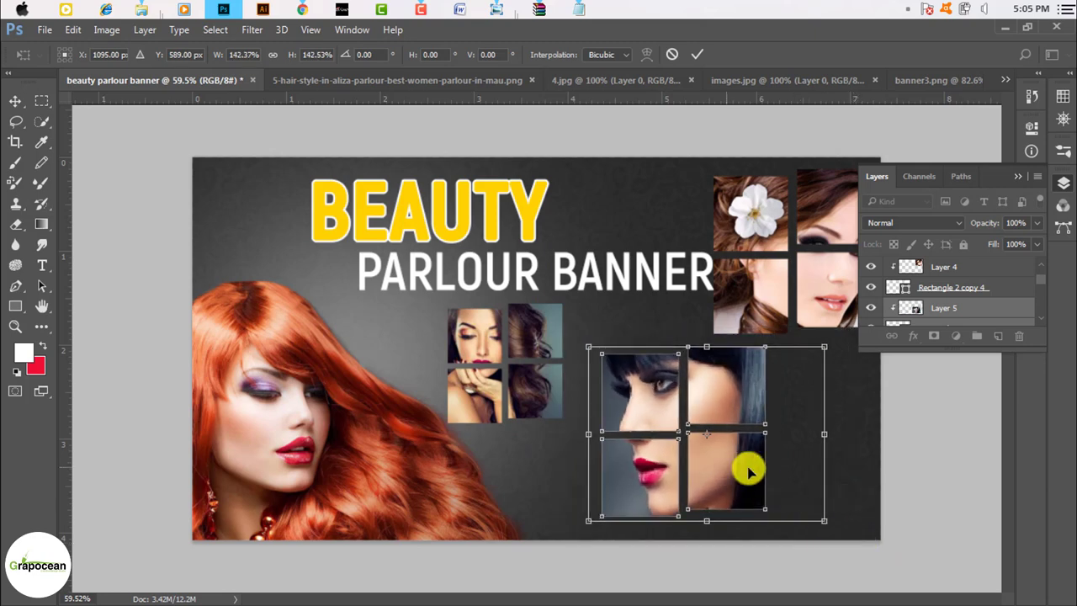
left_click_drag(750, 471, 772, 479)
left_click_drag(796, 412, 849, 407)
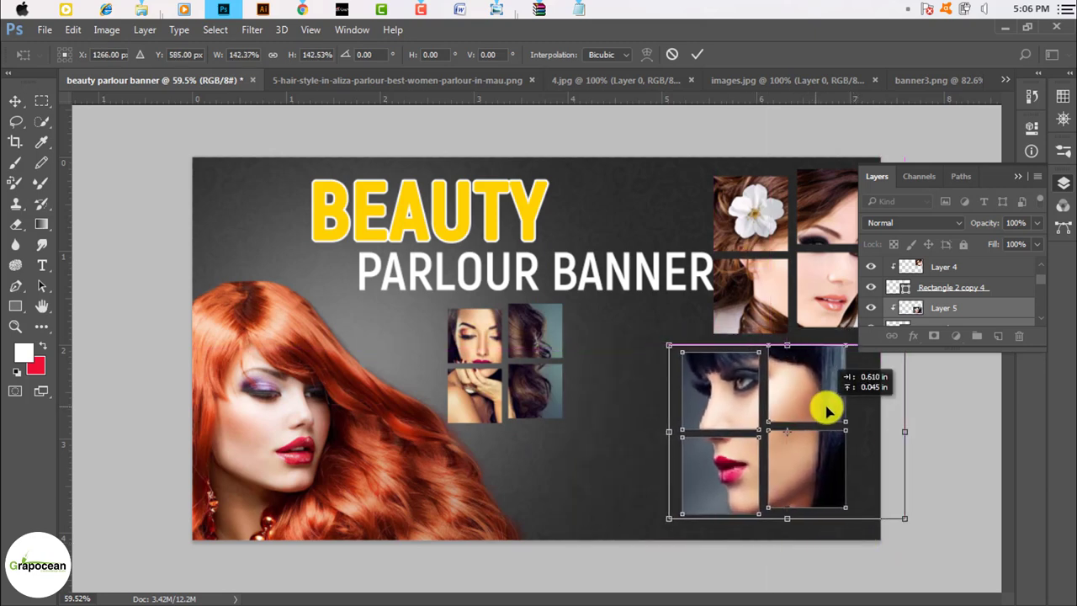
left_click(695, 56)
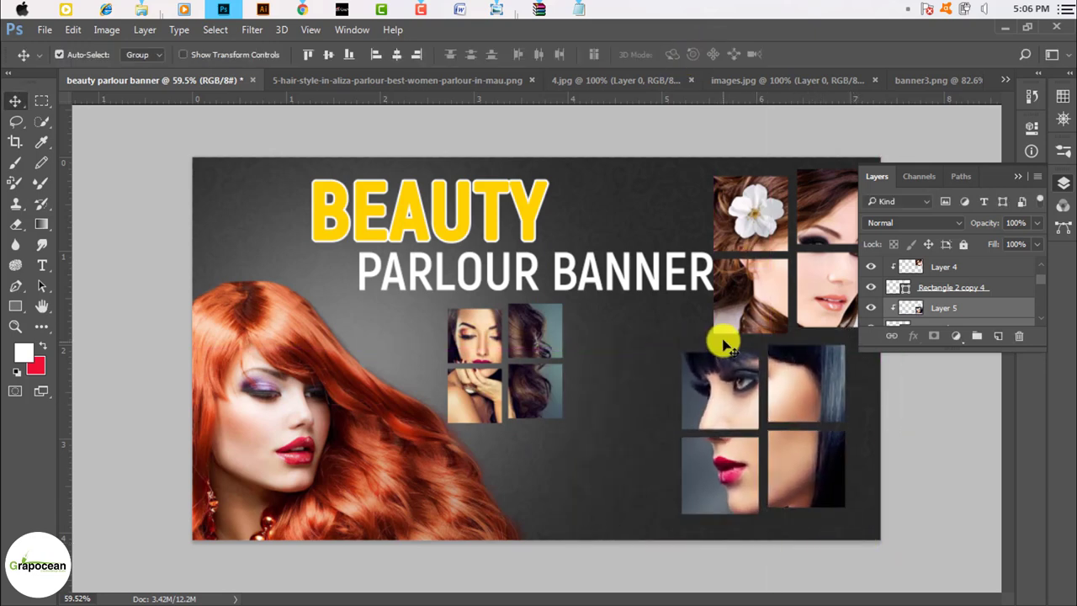
- Enlarge the small photo grid to about 145% below the title, and nudge PARLOUR BANNER left
left_click(562, 359)
left_click(974, 289, "shift")
key("ctrl+t")
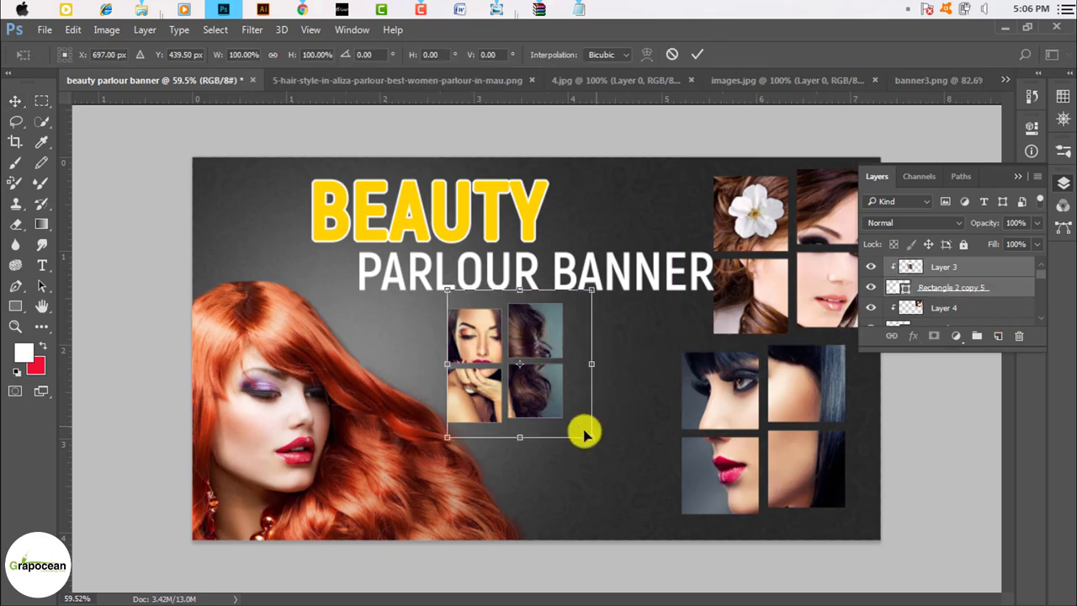
left_click_drag(595, 438, 656, 503)
mouse_move(552, 373)
left_mouse_down()
mouse_move(636, 370)
mouse_move(626, 370)
left_mouse_up()
left_click(696, 54)
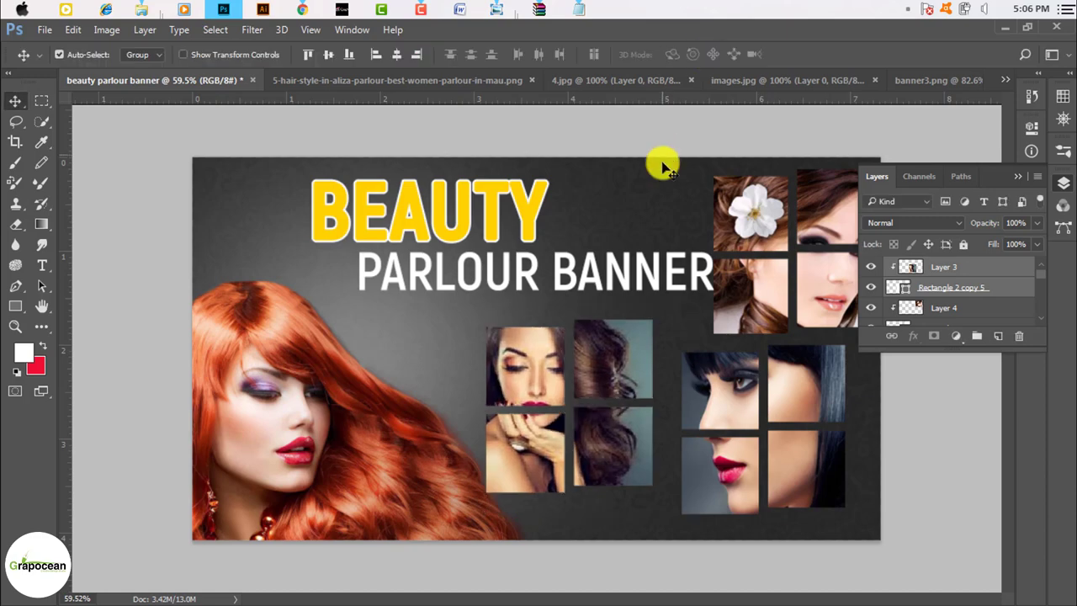
left_click_drag(594, 276, 564, 274)
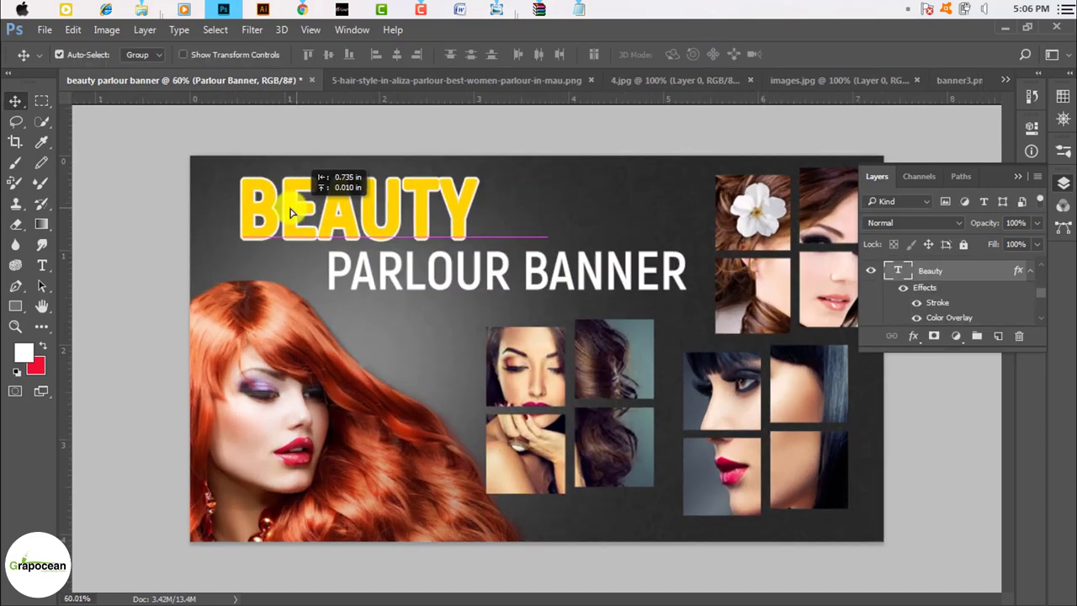
- Move BEAUTY about 106 px left and shift PARLOUR BANNER left
left_click_drag(379, 219, 289, 217)
left_click_drag(504, 296, 640, 282)
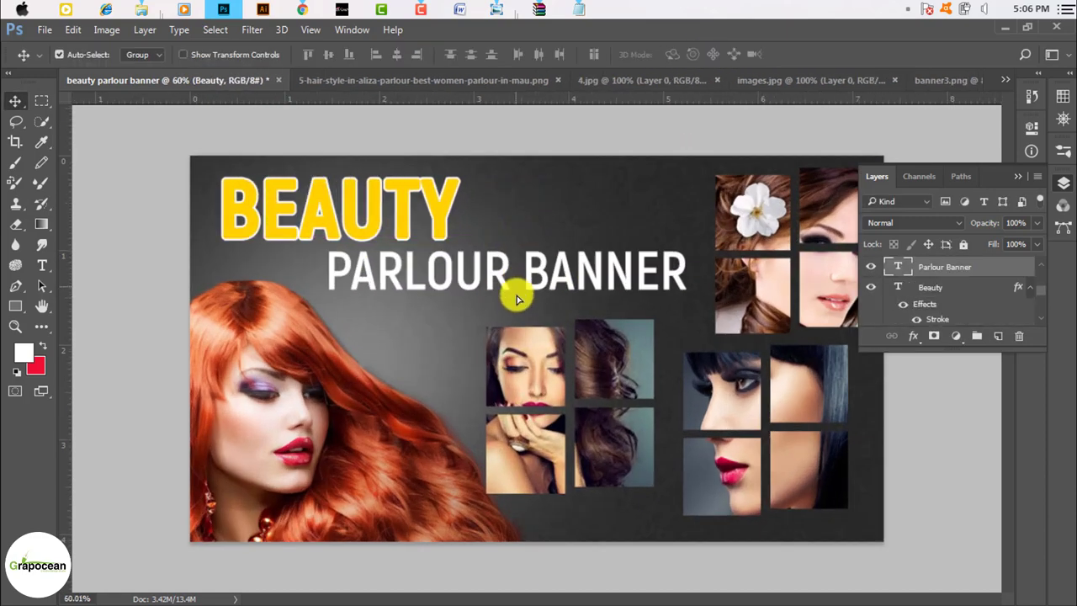
left_click_drag(516, 277, 486, 270)
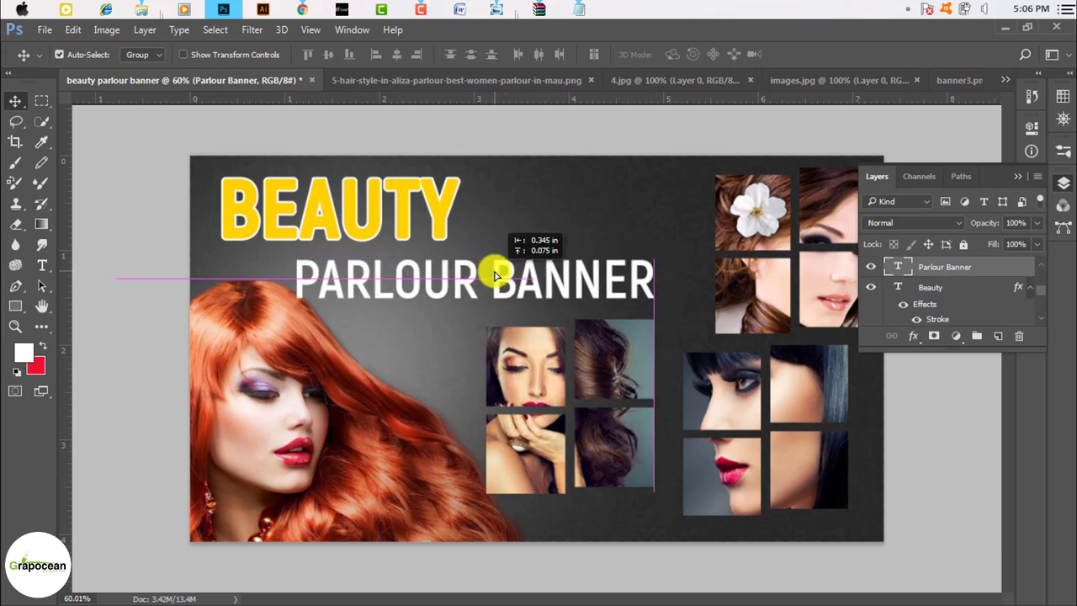
scroll(562, 292, "down", 5)
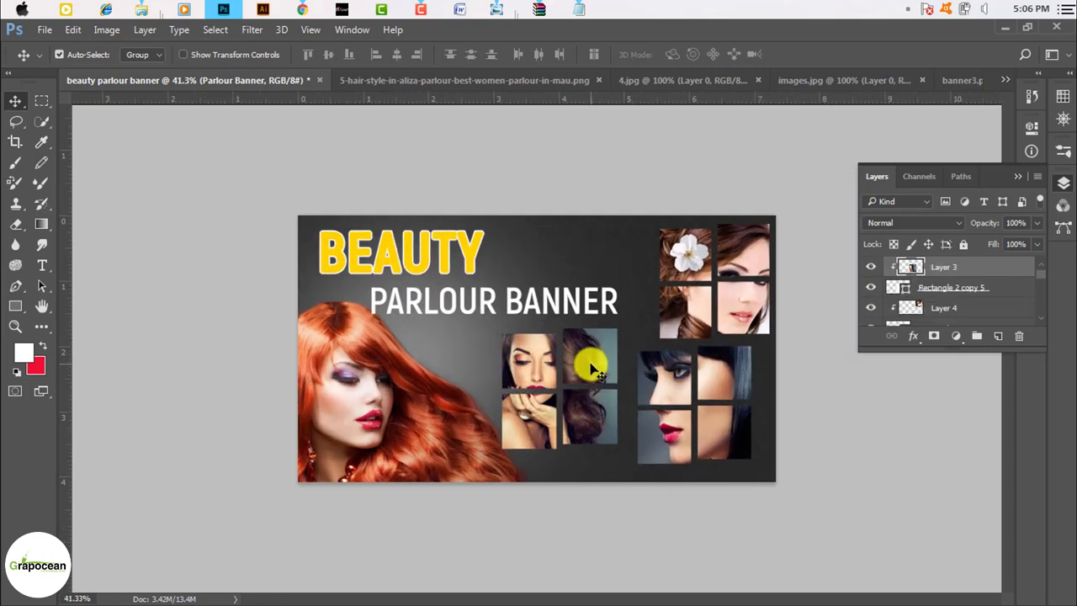
- Scale the middle photo grid down to about 87% and shift it slightly right
left_click(936, 296)
key("ctrl+t")
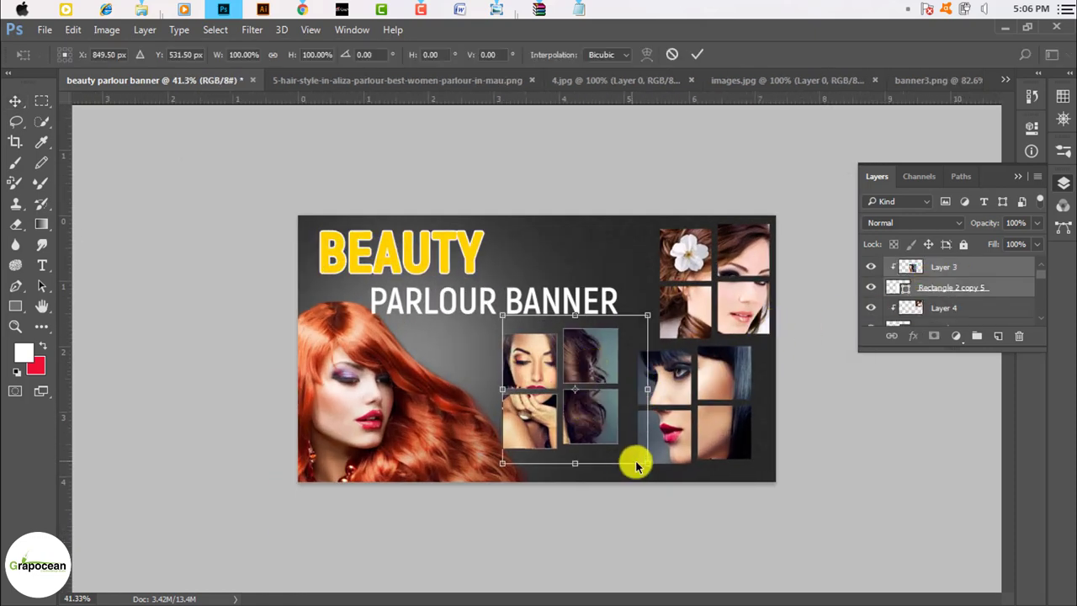
left_click_drag(650, 467, 633, 448)
left_click_drag(593, 354, 610, 352)
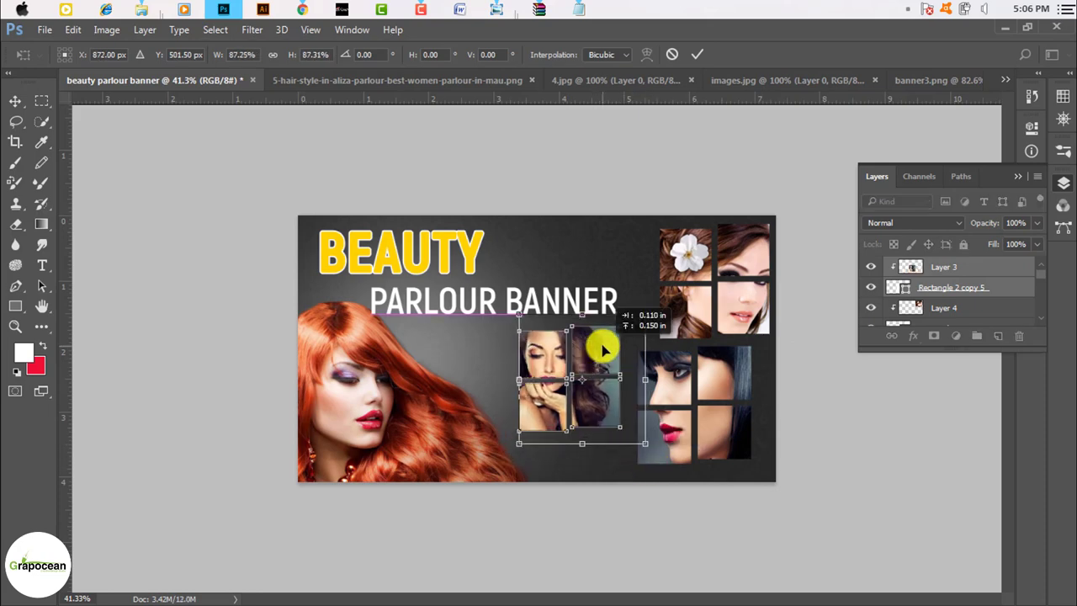
left_click(697, 53)
scroll(633, 399, "up", 3)
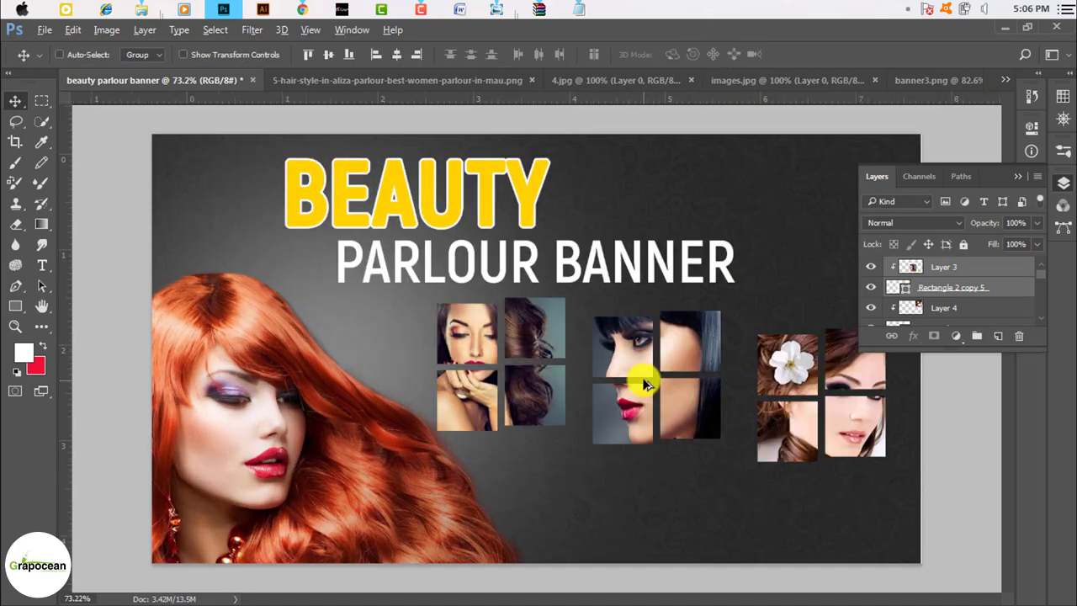
scroll(553, 391, "down", 3)
- Move the top-right collage photos left and reorder Layer 4 in the stack
left_click_drag(740, 317, 761, 313)
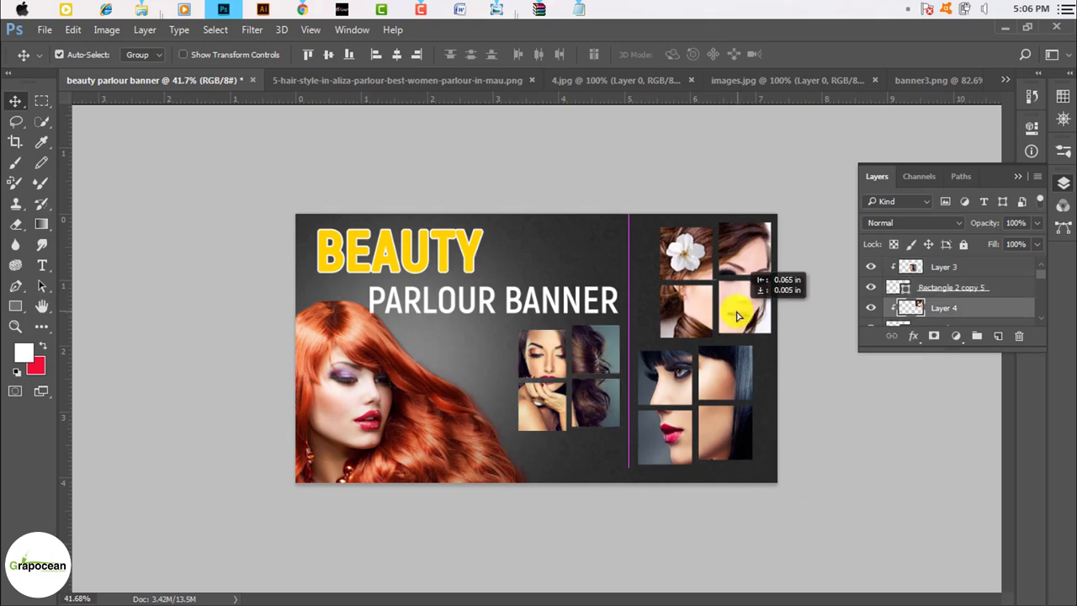
left_click_drag(939, 306, 954, 305)
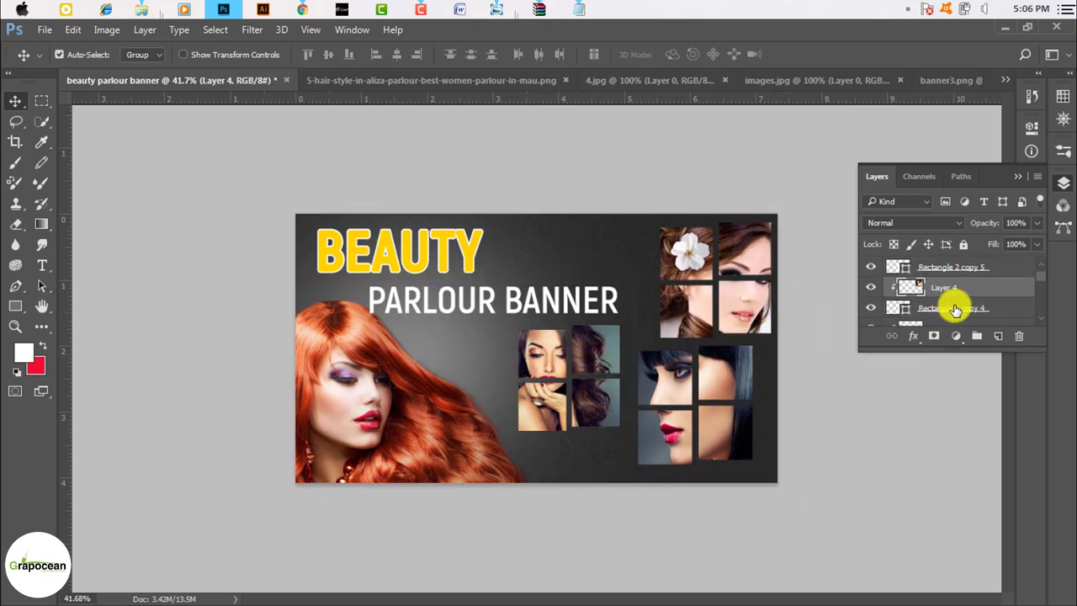
left_click_drag(762, 306, 716, 299)
scroll(711, 331, "up", 1)
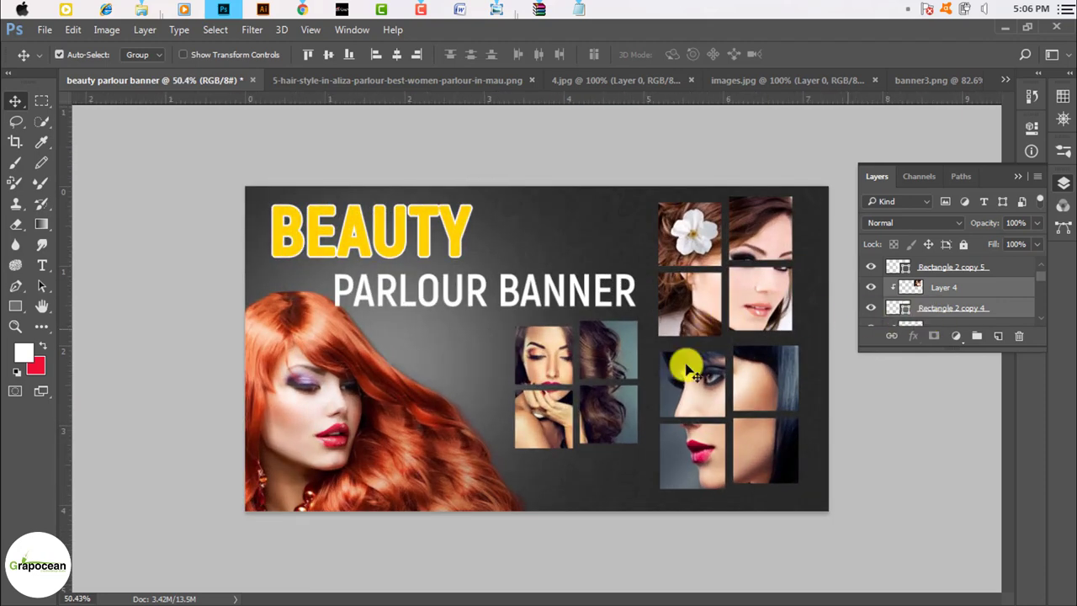
- Place the middle photo group (Layer 3) below PARLOUR BANNER
left_click(628, 378)
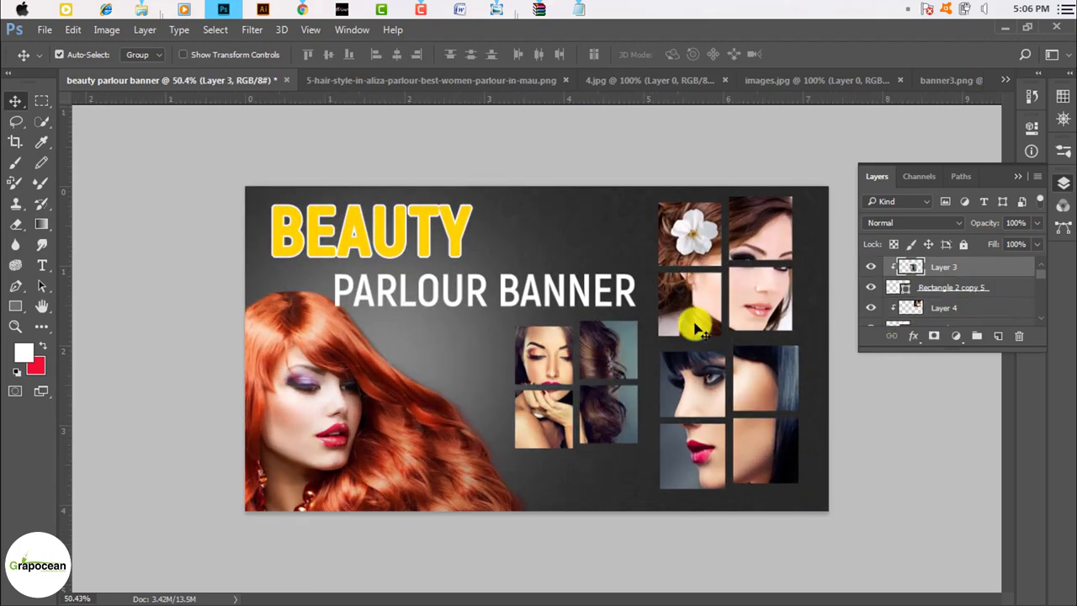
left_click_drag(611, 374, 620, 250)
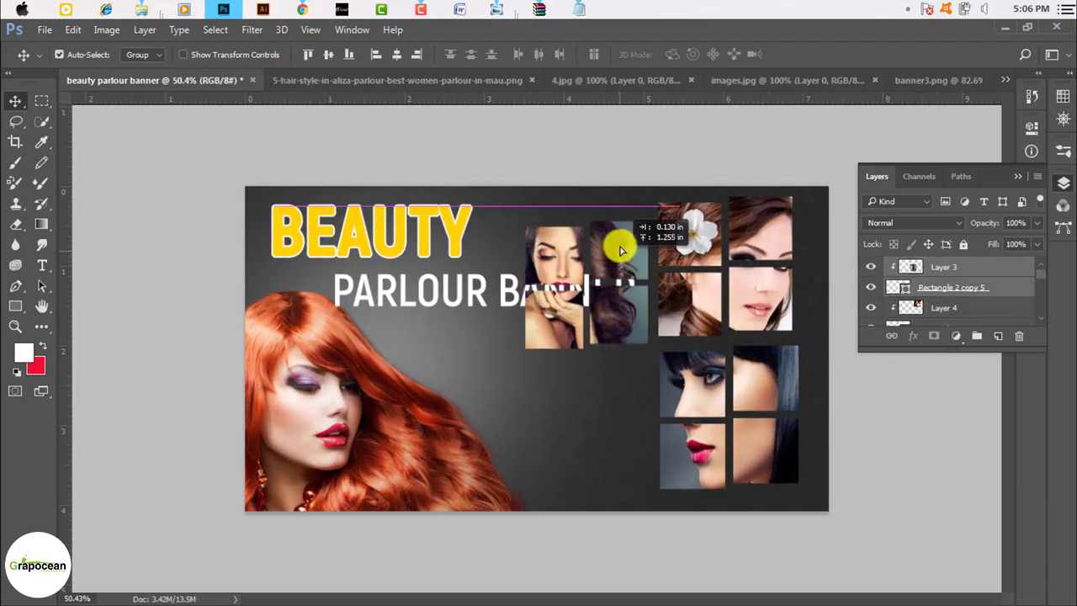
mouse_move(620, 250)
left_mouse_down()
mouse_move(622, 394)
mouse_move(620, 376)
mouse_move(589, 360)
mouse_move(594, 377)
mouse_move(618, 380)
left_mouse_up()
- Raise the top-right photo inside its frames and move that group about 25 px right
left_click(758, 304)
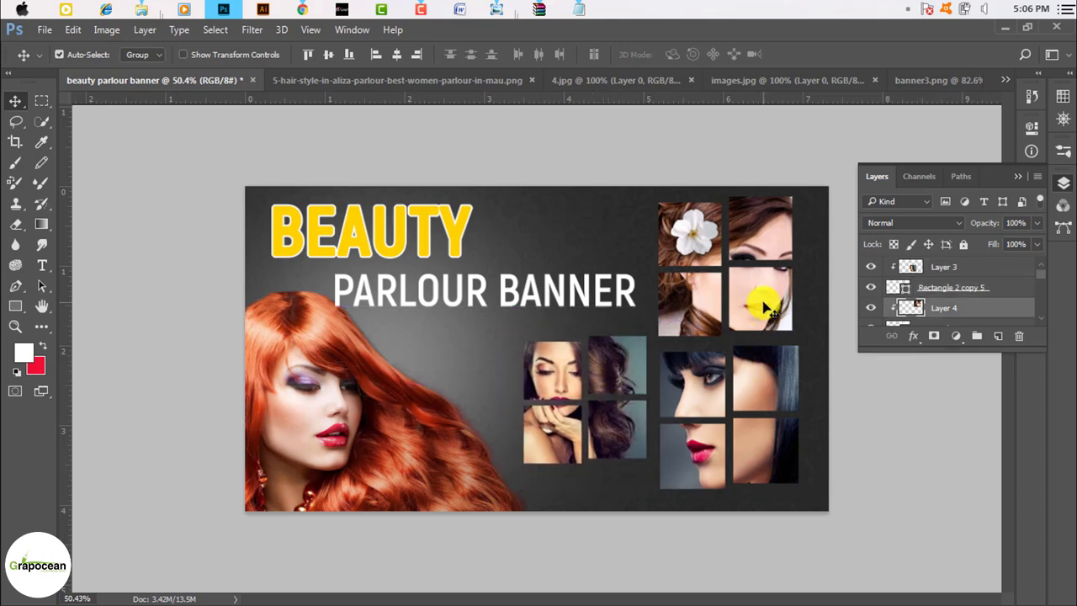
left_click(942, 307)
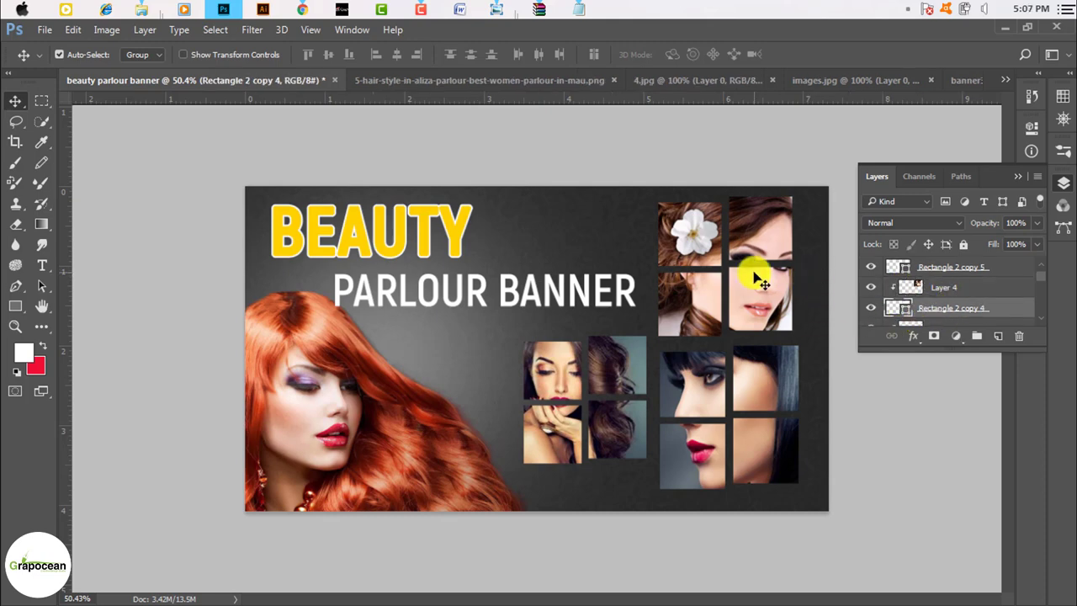
left_click_drag(757, 283, 761, 244)
left_click(947, 311)
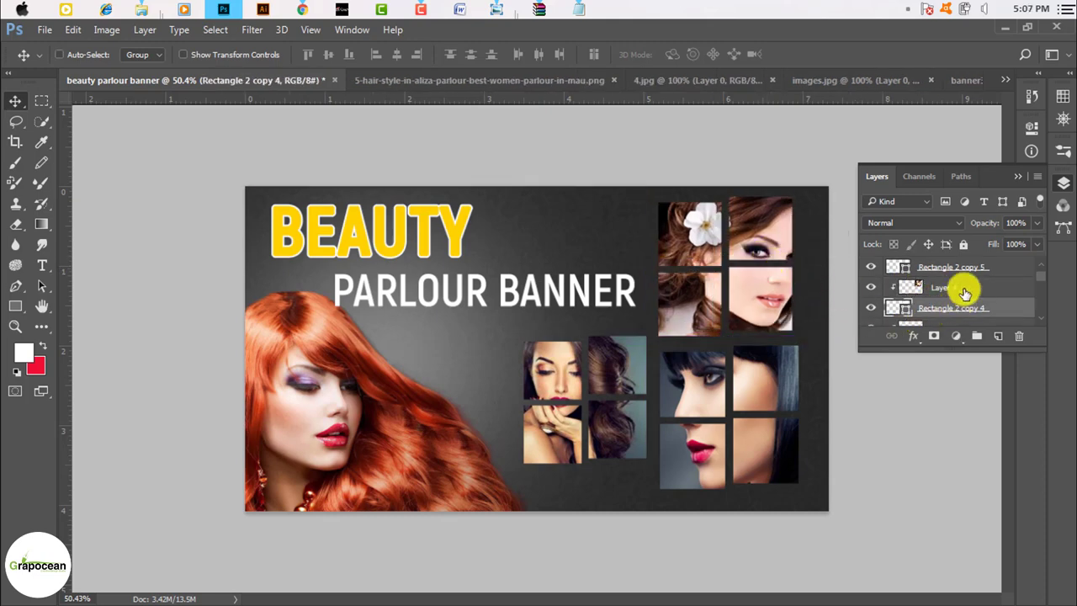
left_click(957, 290, "shift")
left_click_drag(784, 296, 805, 296)
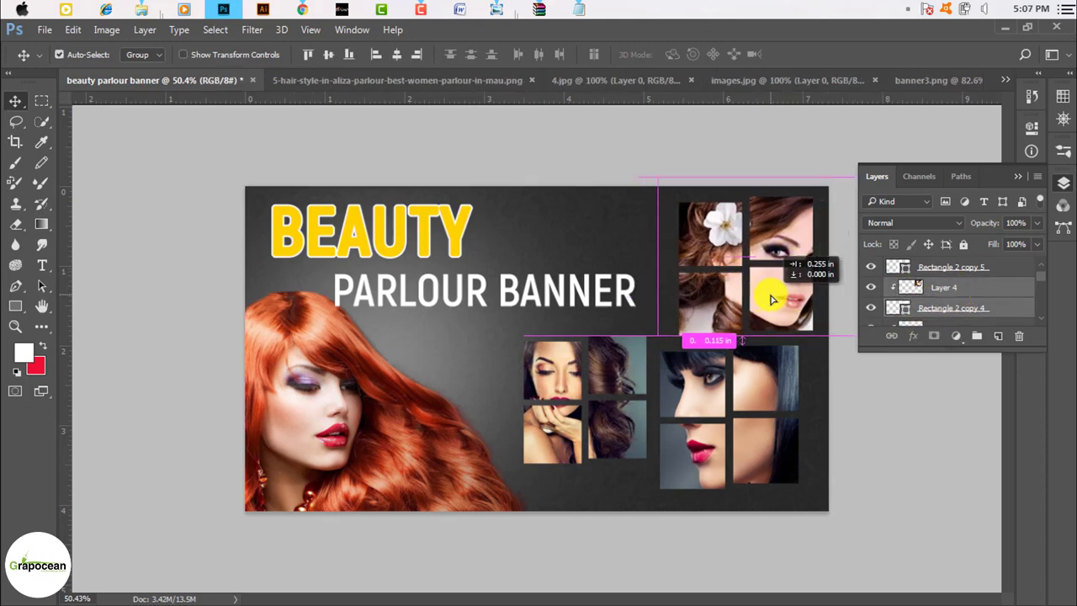
- Lower the hand-pose photo inside its frames and nudge PARLOUR BANNER right
left_click_drag(580, 403, 591, 418)
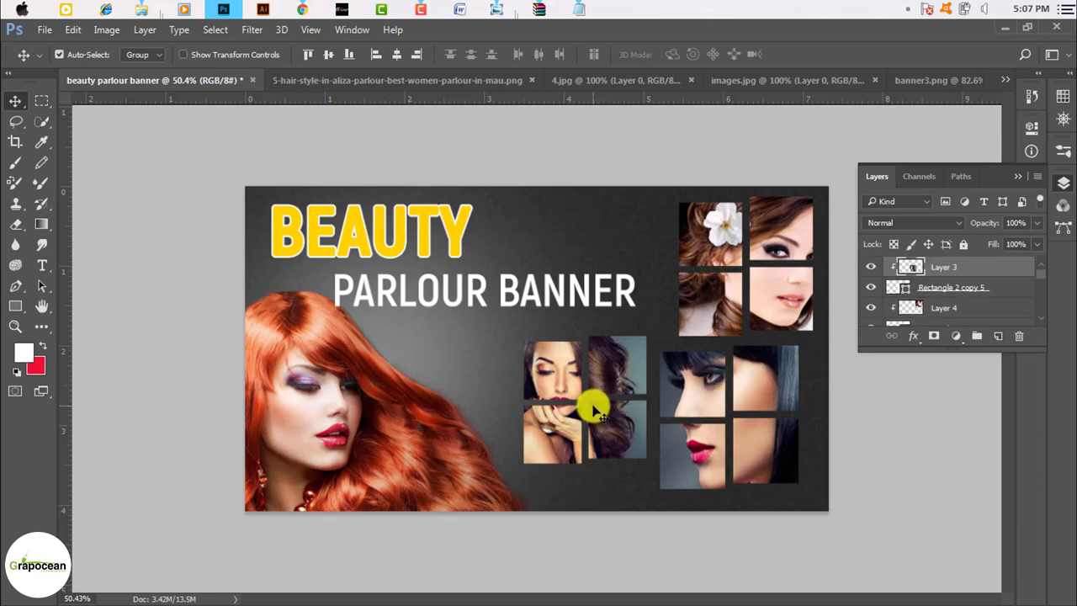
left_click_drag(568, 294, 581, 288)
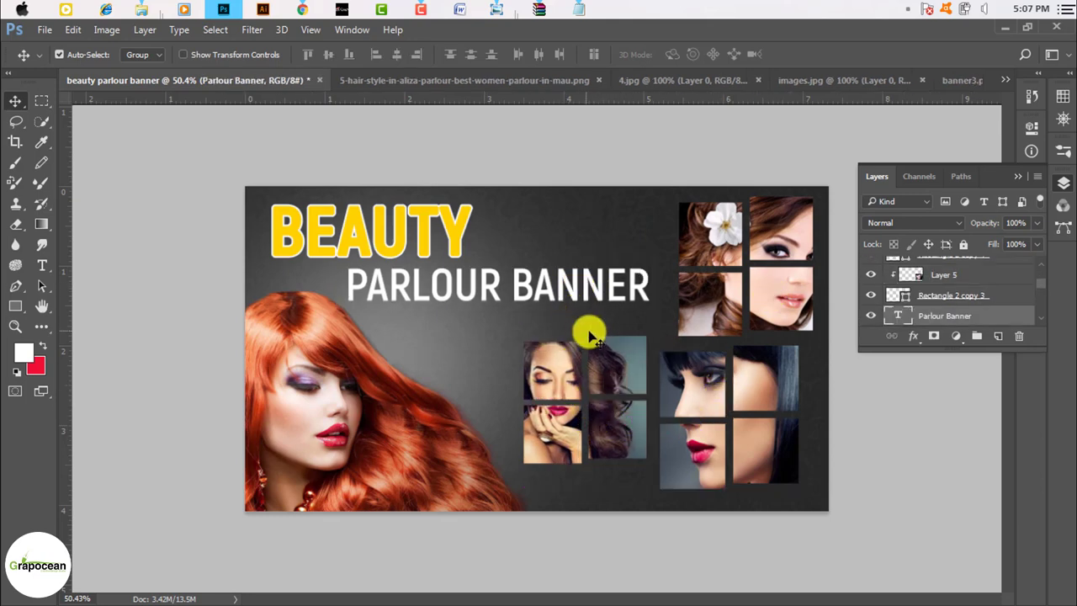
scroll(584, 337, "down", 2)
scroll(606, 387, "up", 1)
scroll(627, 447, "up", 2)
scroll(618, 454, "down", 2)
scroll(615, 460, "down", 2)
scroll(673, 467, "up", 1)
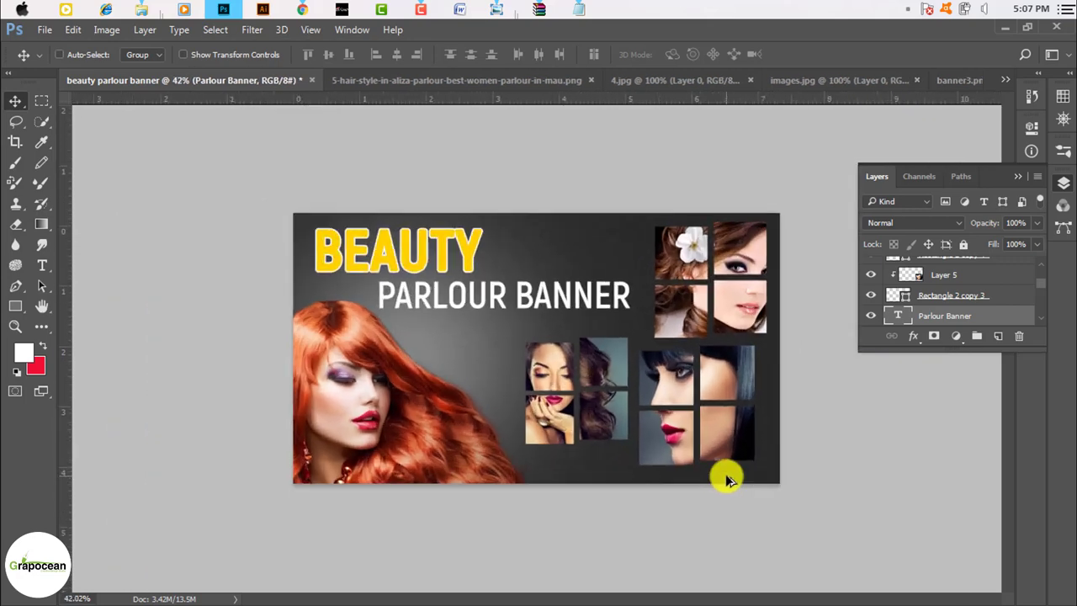
scroll(728, 481, "up", 1)
scroll(698, 521, "up", 1)
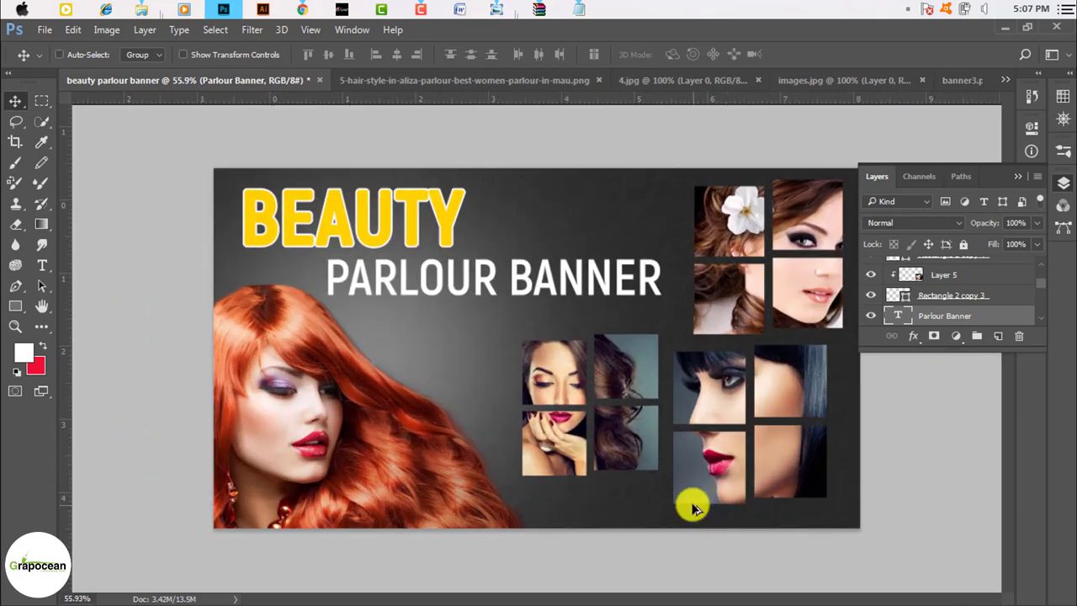
scroll(692, 504, "up", 1)
- Add the text 'CALL US' and move it to the bottom of the banner
left_click(42, 266)
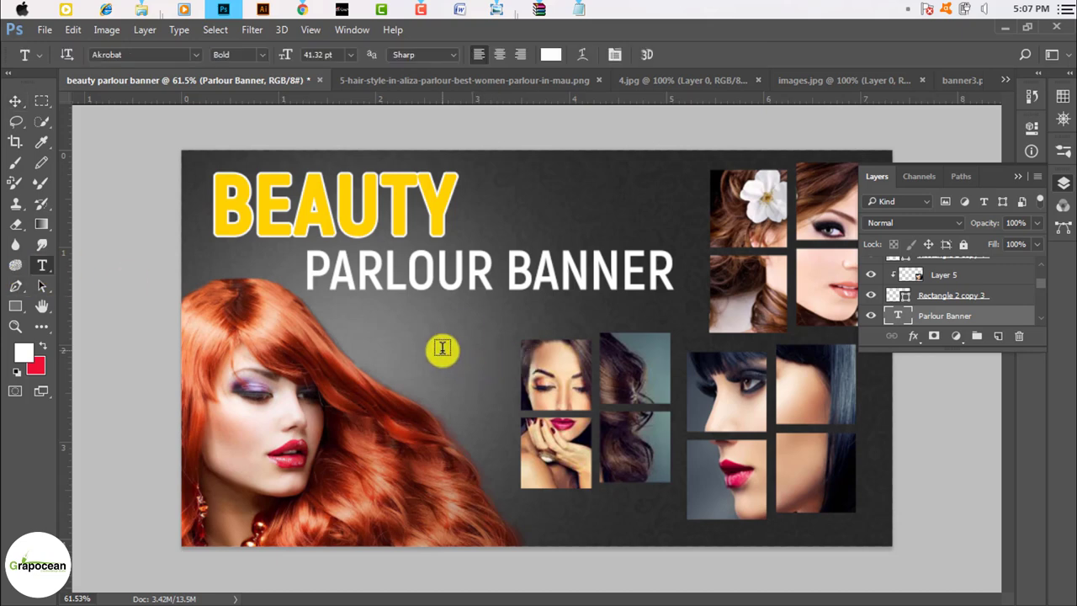
left_click(442, 348)
type("CALL US")
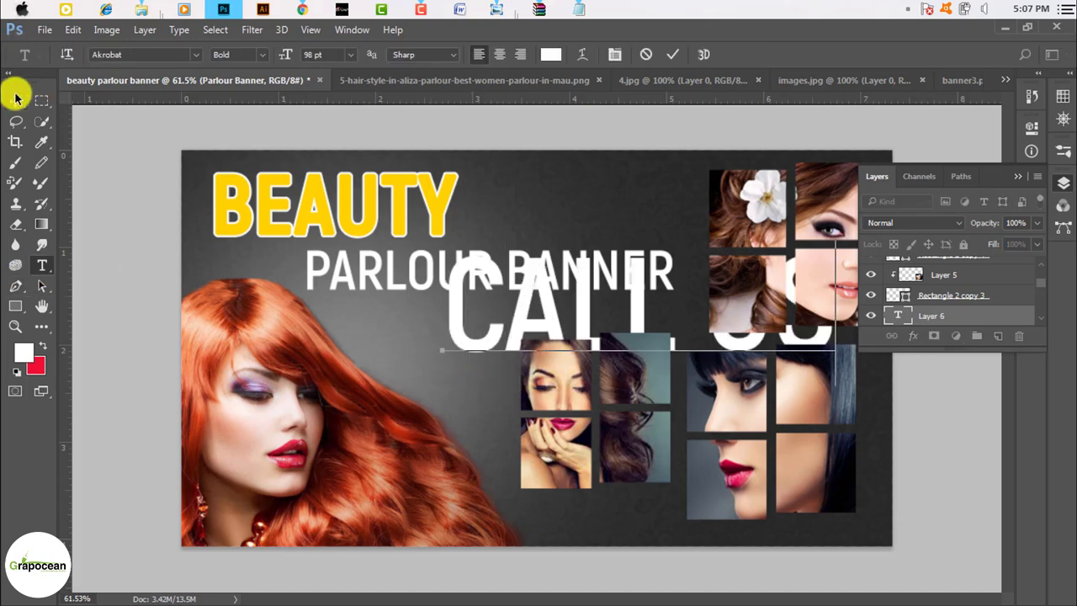
left_click(15, 98)
left_click_drag(572, 325, 543, 522)
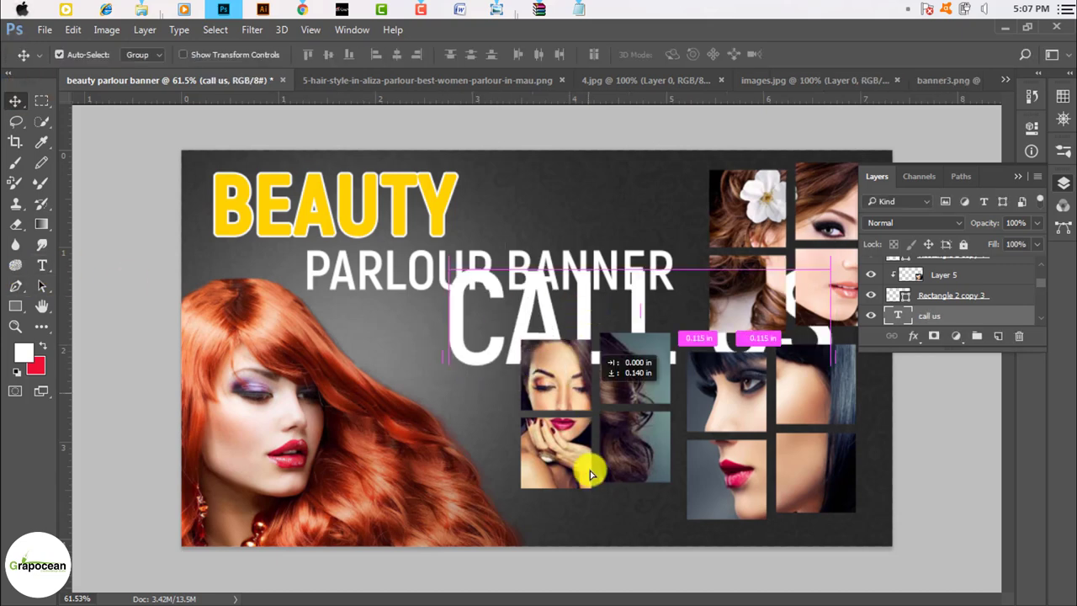
- Scale the CALL US text down to about 23% and apply the resize
key("ctrl+t")
mouse_move(813, 582)
left_mouse_down()
mouse_move(630, 547)
mouse_move(654, 413)
mouse_move(630, 437)
left_mouse_up()
scroll(627, 547, "up", 2)
scroll(631, 438, "down", 2)
scroll(625, 373, "down", 1)
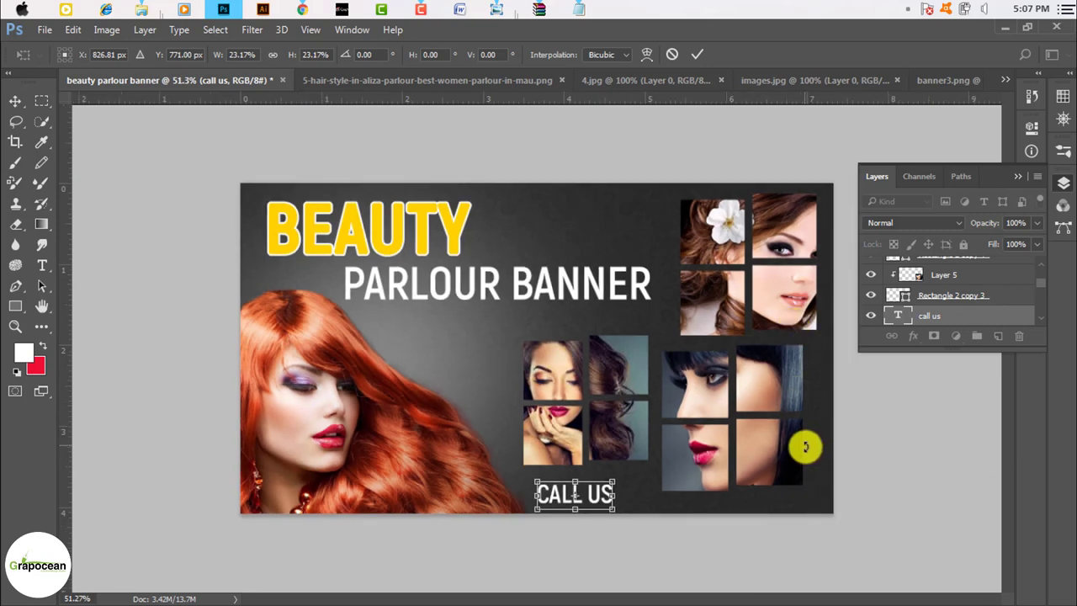
left_click(15, 100)
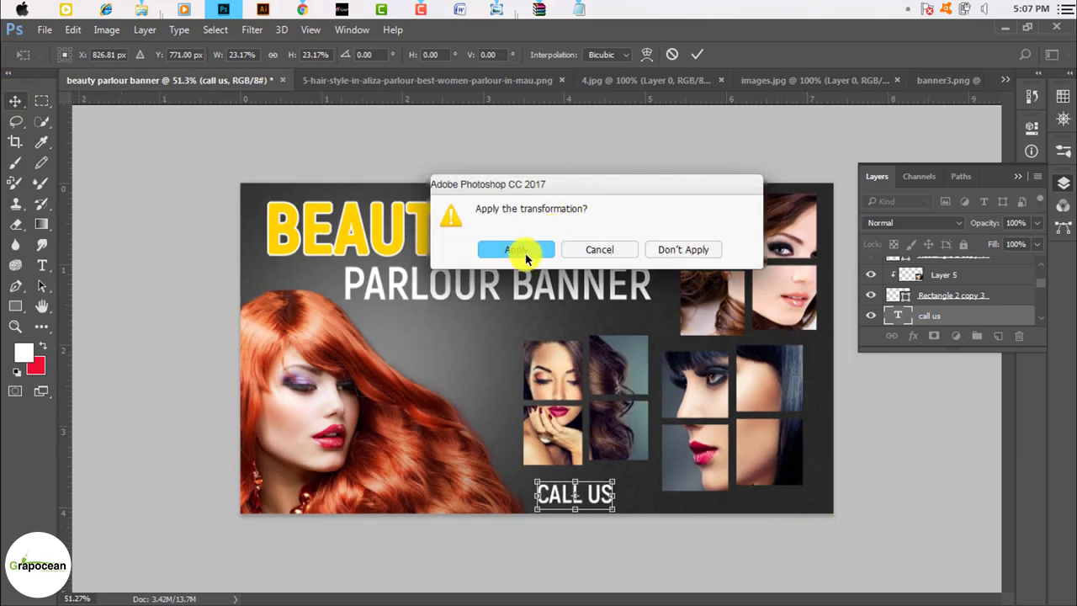
left_click(527, 249)
- Shrink the lower-right photo grid to about 87%, then resume editing the CALL US text
left_click(943, 274)
left_click(966, 295, "shift")
left_click_drag(814, 385, 791, 408)
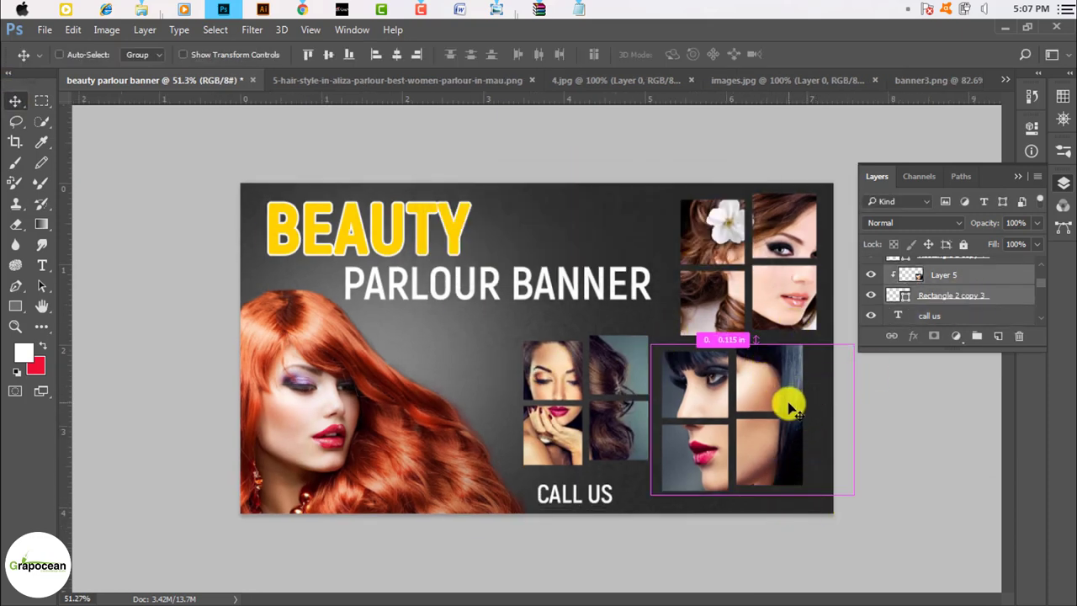
key("ctrl+t")
left_click_drag(854, 499, 827, 474)
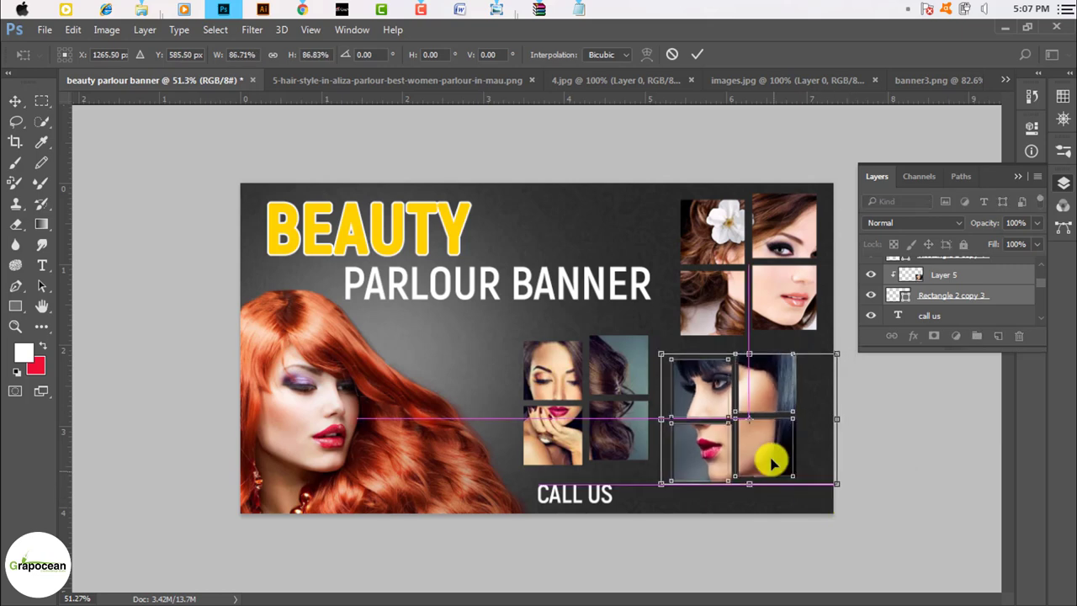
left_click_drag(755, 450, 764, 452)
left_click(697, 54)
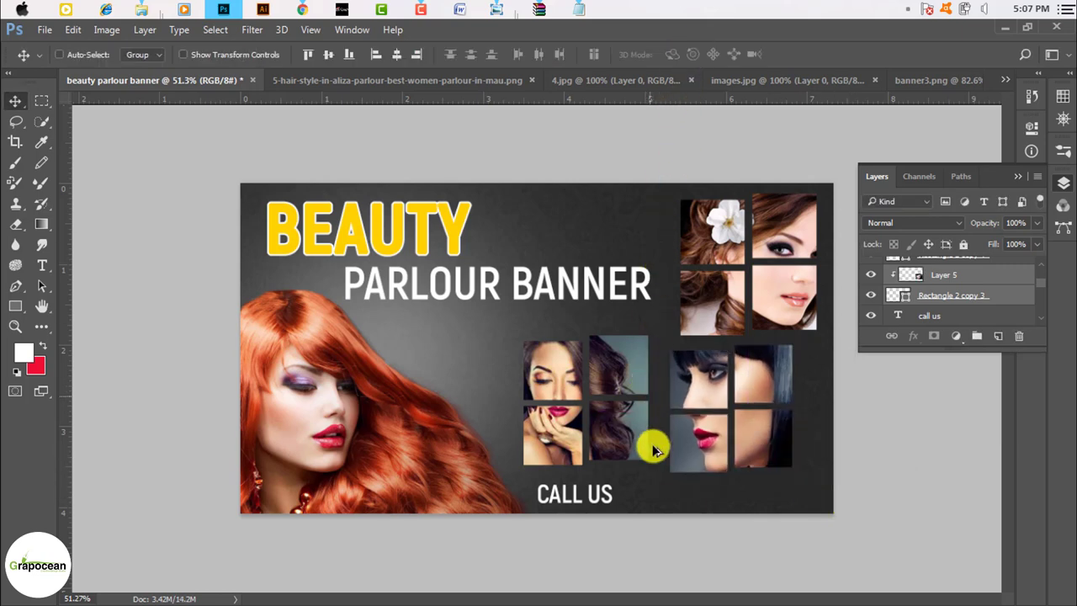
key("ctrl+plus")
scroll(625, 527, "up", 1)
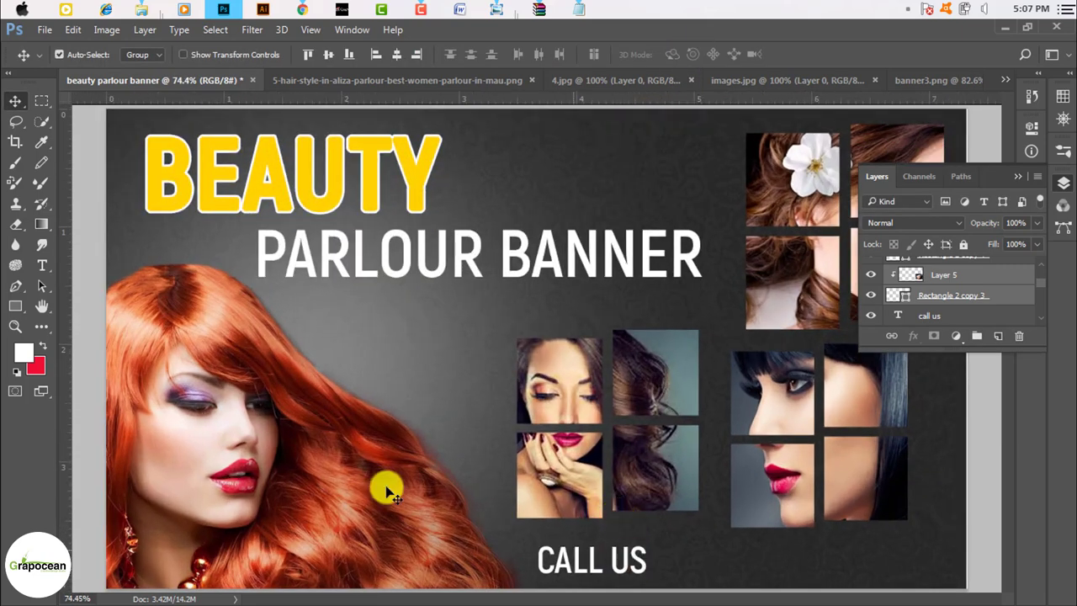
left_click(41, 265)
left_click(644, 562)
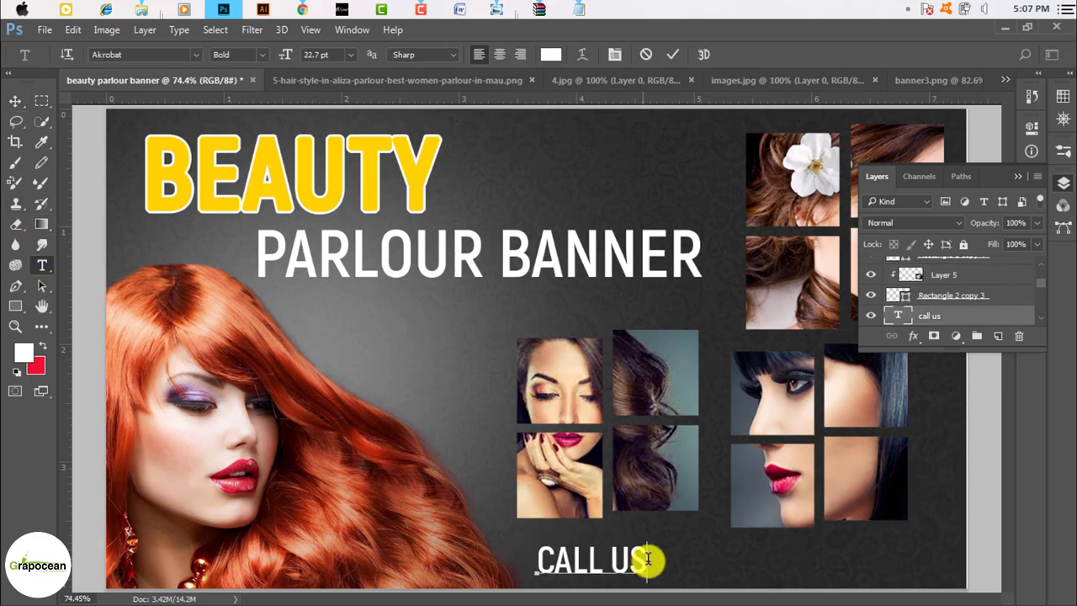
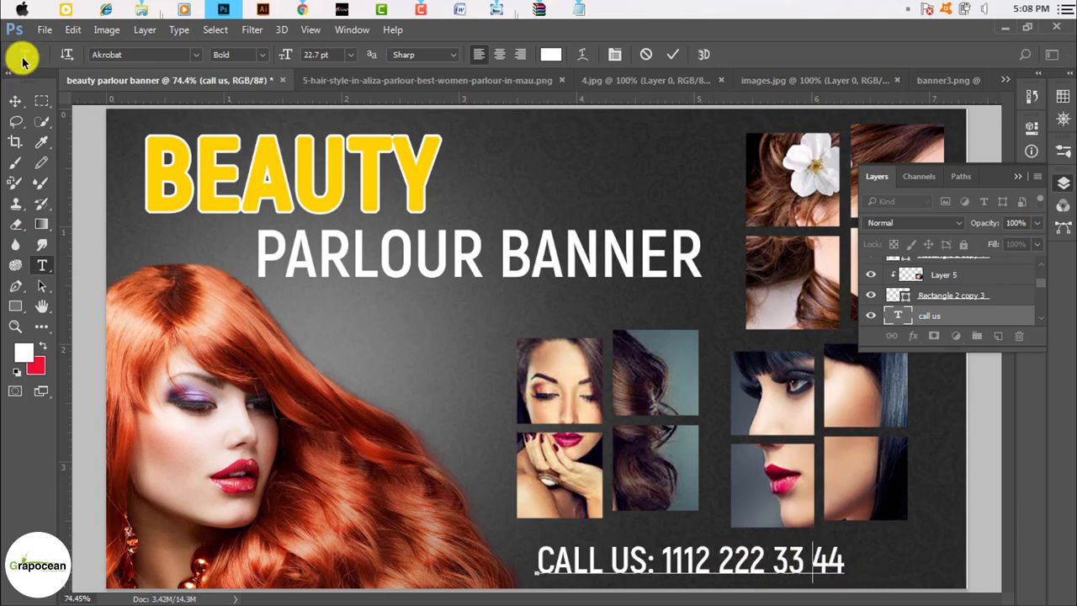
- Commit the CALL US text and nudge the line slightly left
left_click(15, 100)
scroll(698, 522, "up", 2)
mouse_move(749, 544)
left_mouse_down()
mouse_move(816, 570)
mouse_move(794, 567)
left_mouse_up()
scroll(712, 500, "down", 2)
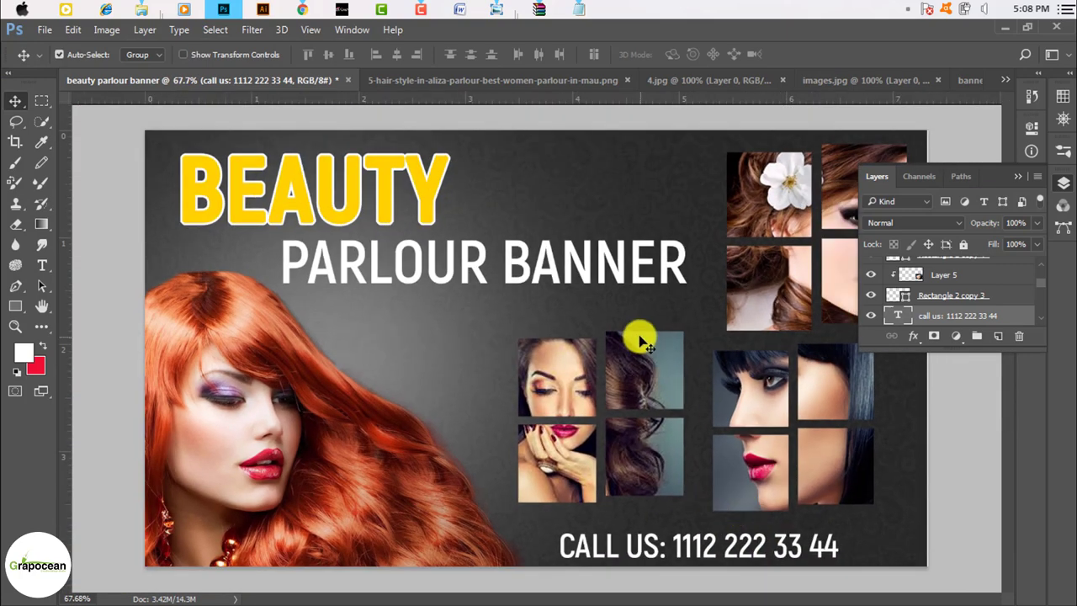
scroll(639, 341, "down", 2)
scroll(616, 235, "up", 1)
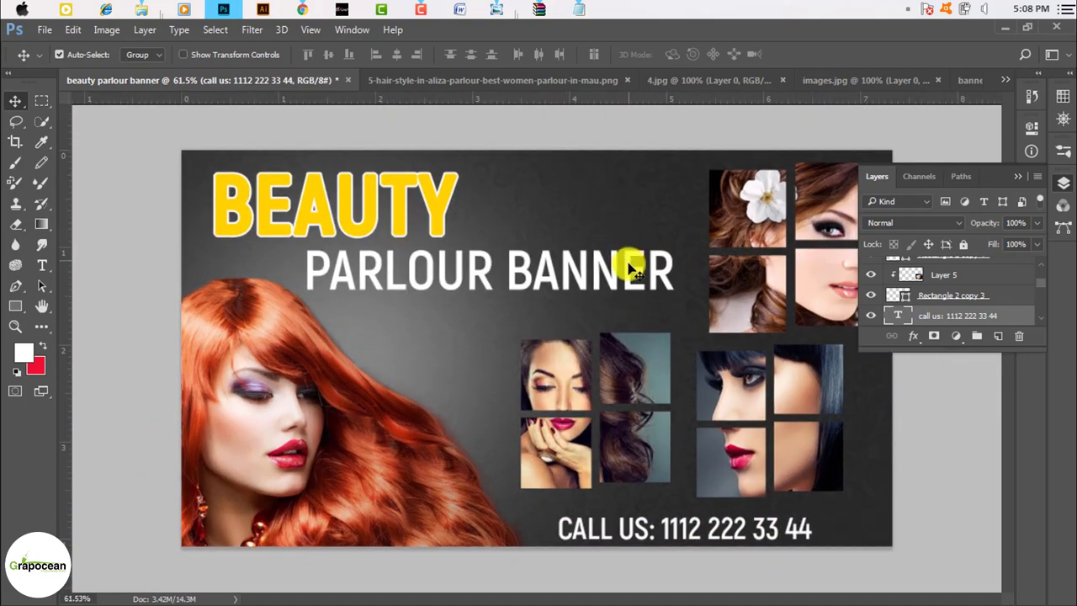
scroll(659, 522, "up", 2)
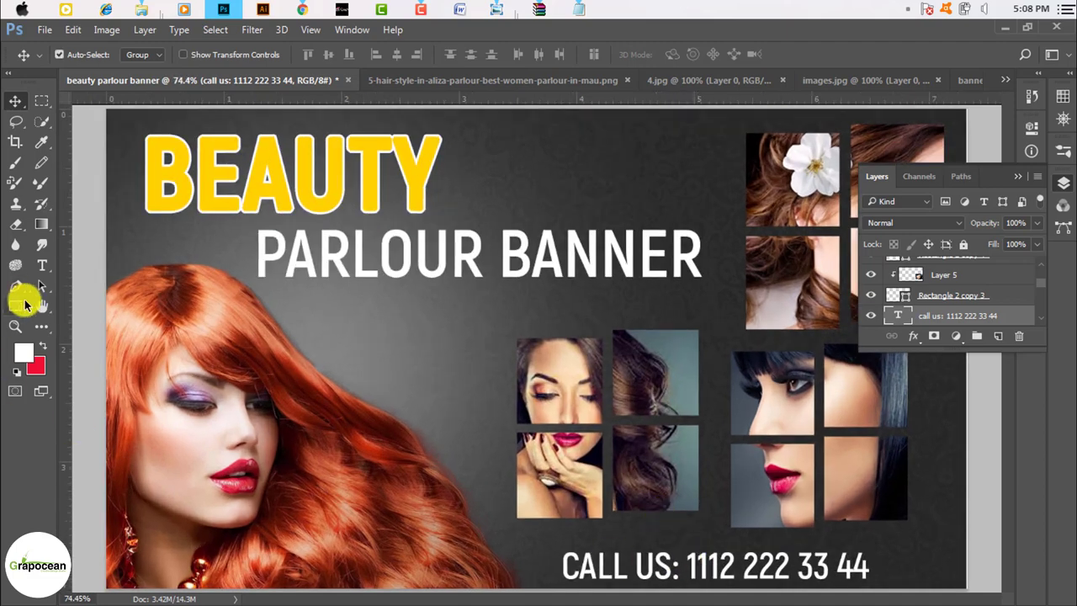
- Recolour the CALL US line yellow (#ffd200) sampled from BEAUTY and shift it right
left_click(42, 265)
triple_click(843, 563)
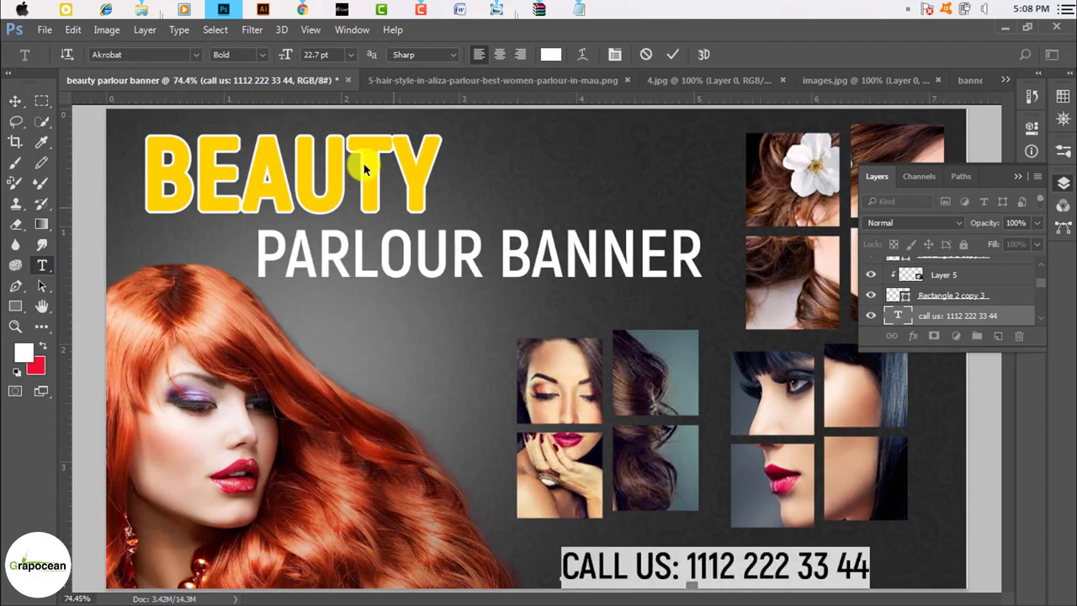
left_click(550, 54)
left_click(280, 176)
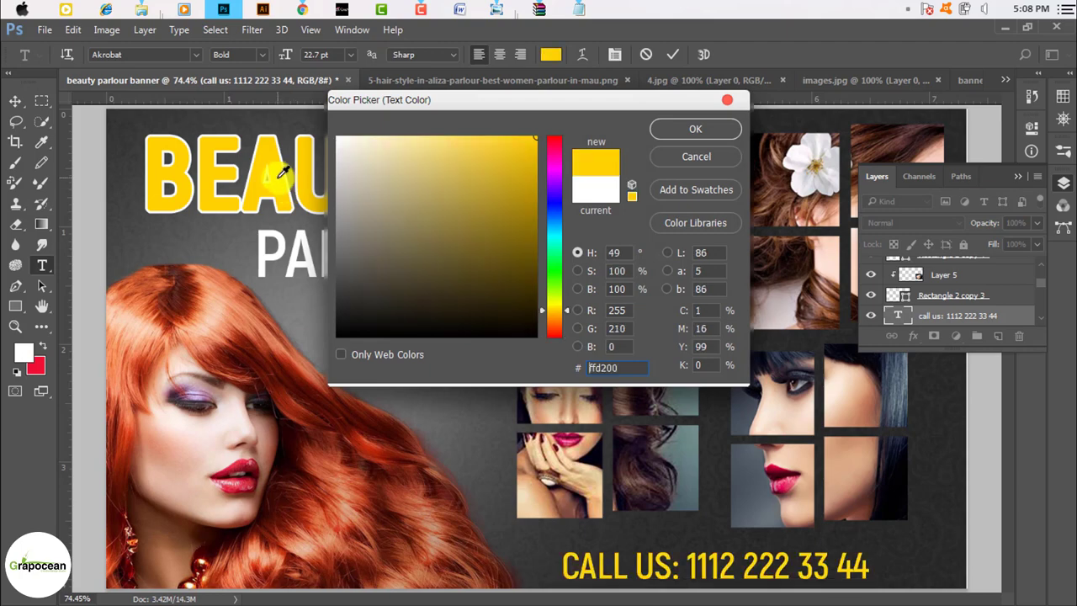
left_click(698, 129)
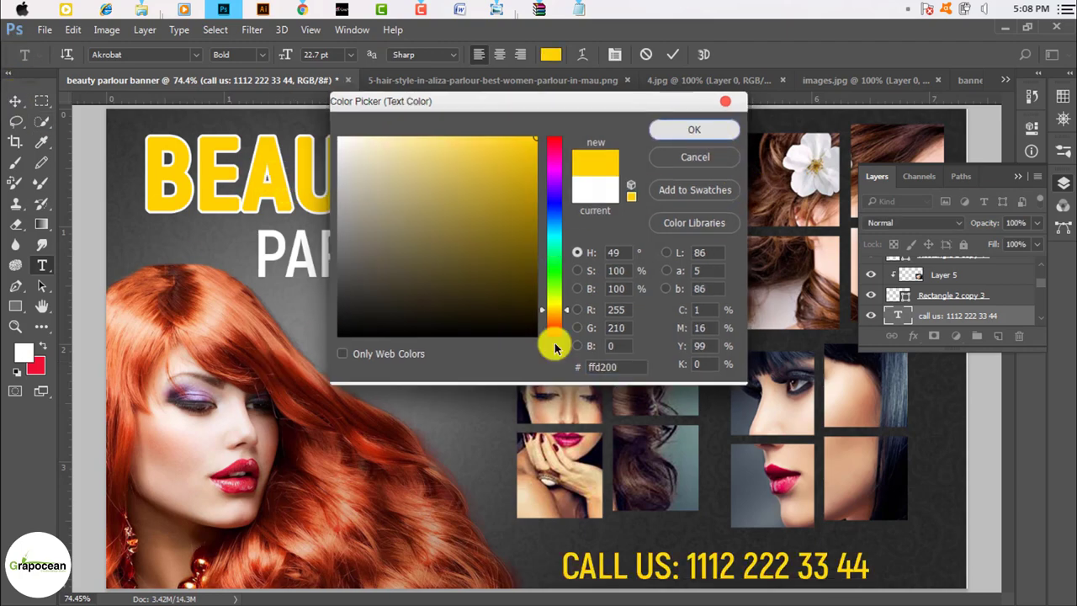
left_click(15, 101)
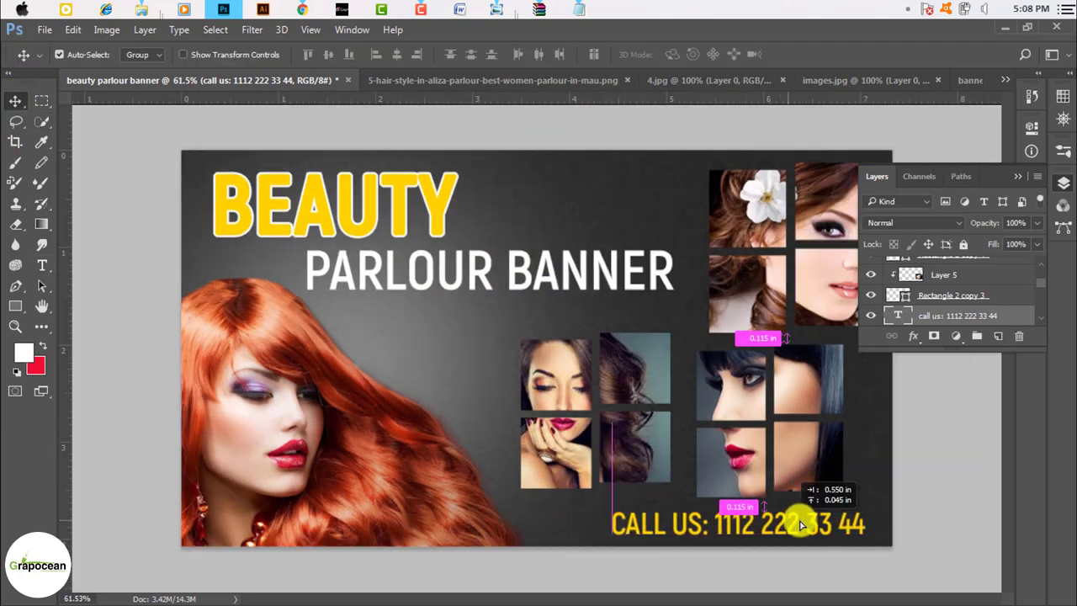
left_click_drag(736, 525, 797, 521)
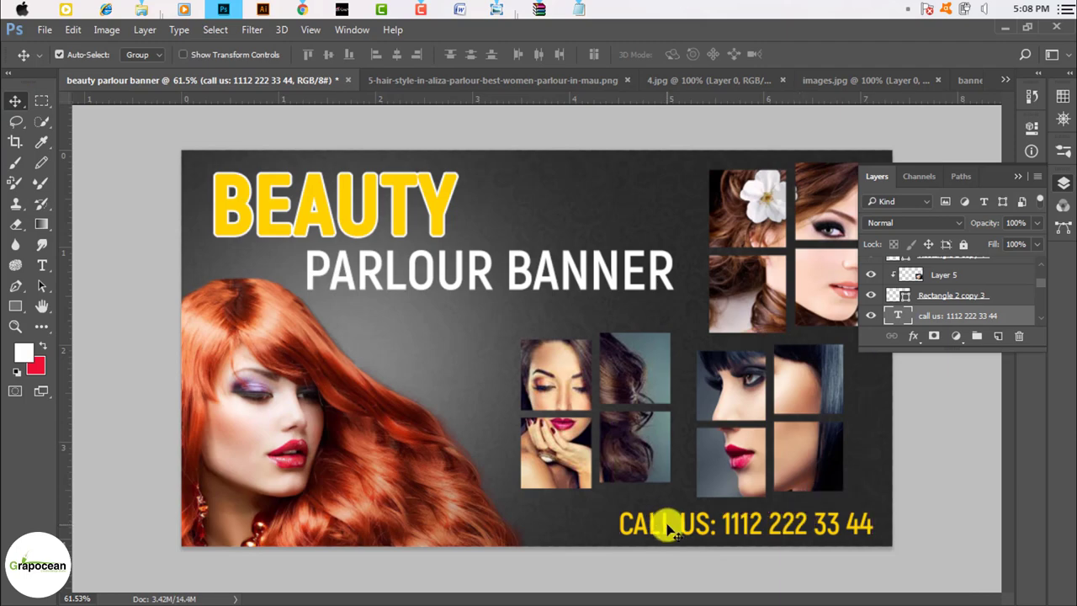
- Browse the Open dialog to G: > Graphic Design work > Stock image > all Icons > an icon set's png folder
key("ctrl+o")
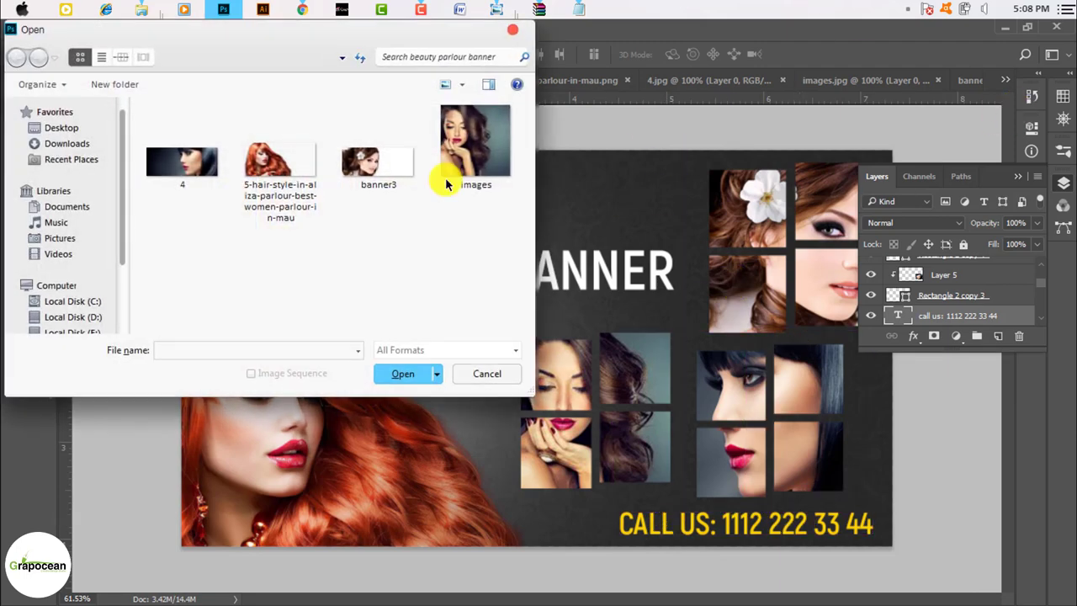
scroll(120, 269, "down", 1)
scroll(120, 269, "down", 1)
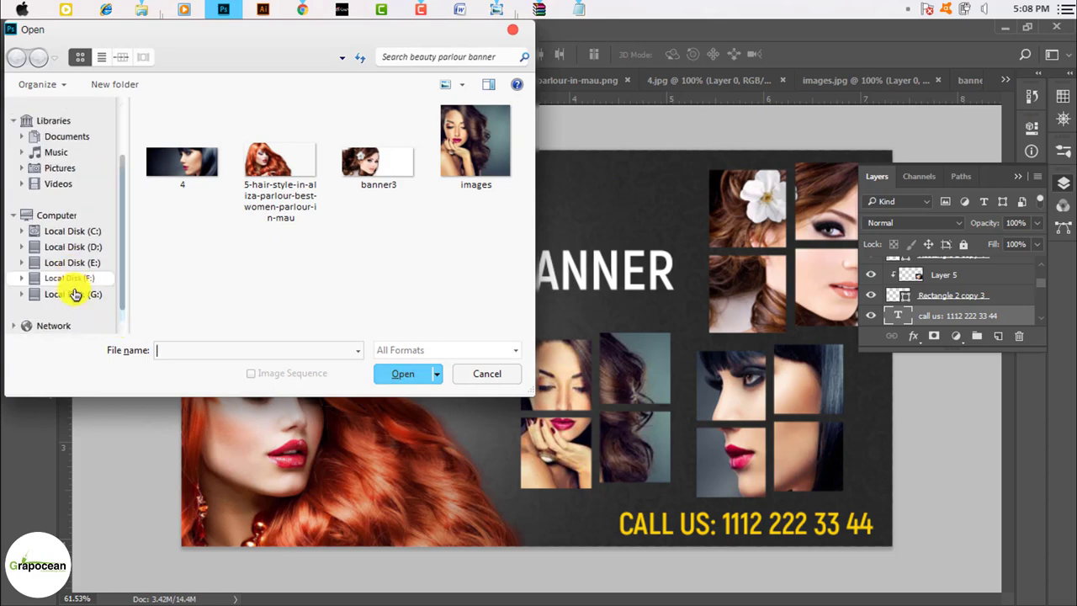
left_click(77, 289)
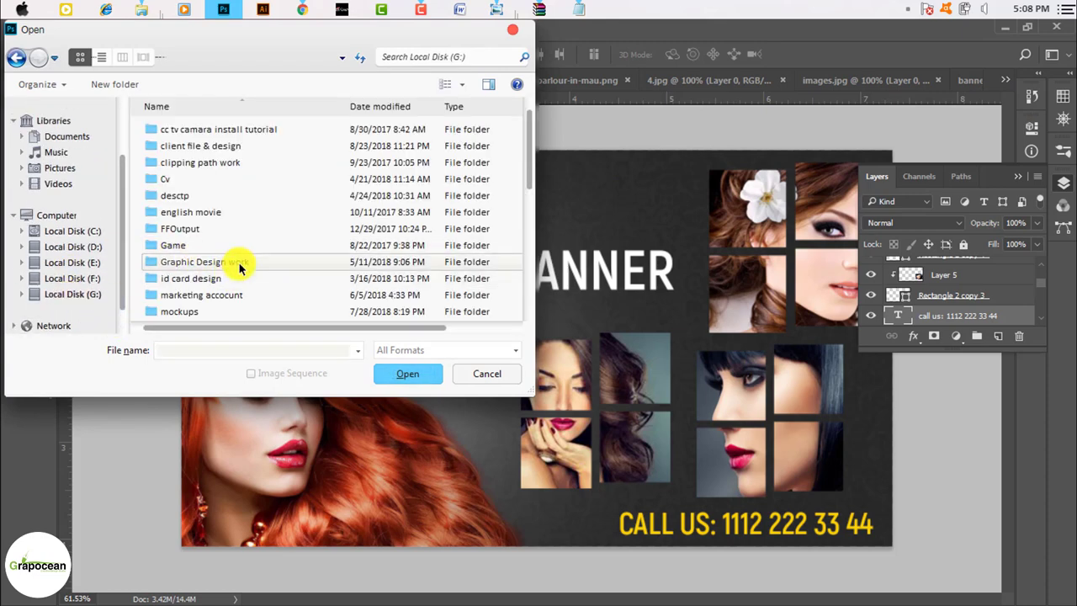
double_click(239, 262)
scroll(240, 268, "down", 5)
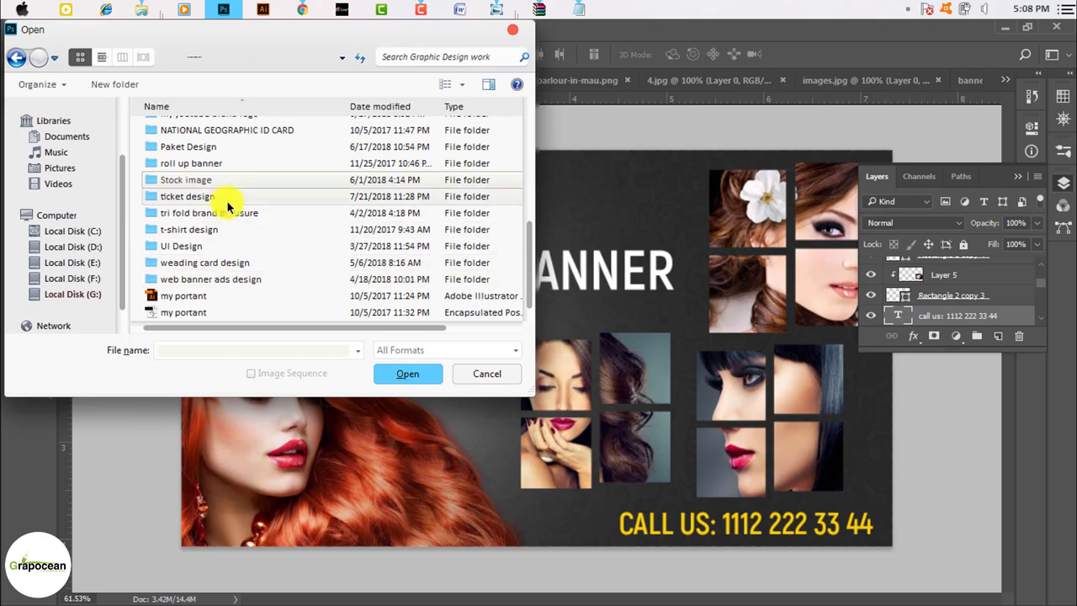
double_click(211, 179)
left_click(206, 130)
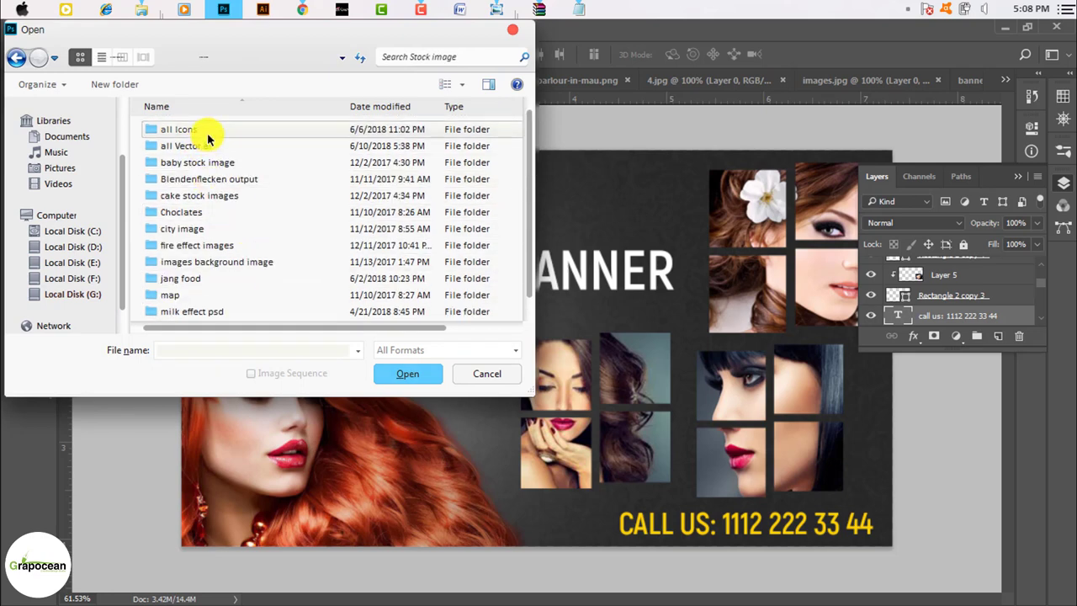
left_click(206, 131)
double_click(172, 129)
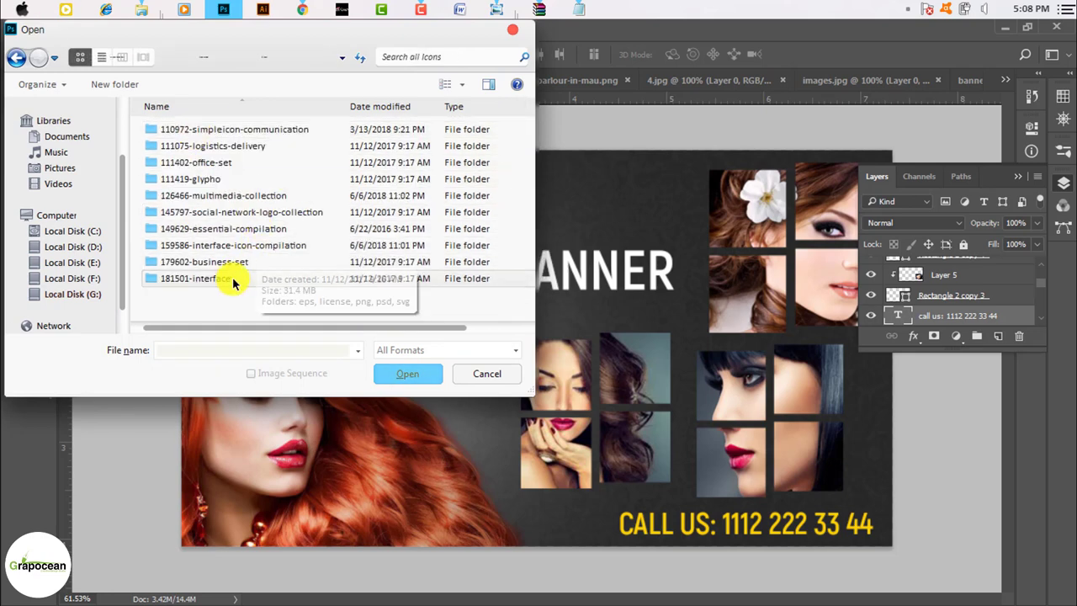
double_click(232, 277)
double_click(186, 175)
- Open the 159586-interface-icon-compilation png folder and scroll through its icon thumbnails
scroll(365, 245, "down", 10)
scroll(367, 240, "up", 15)
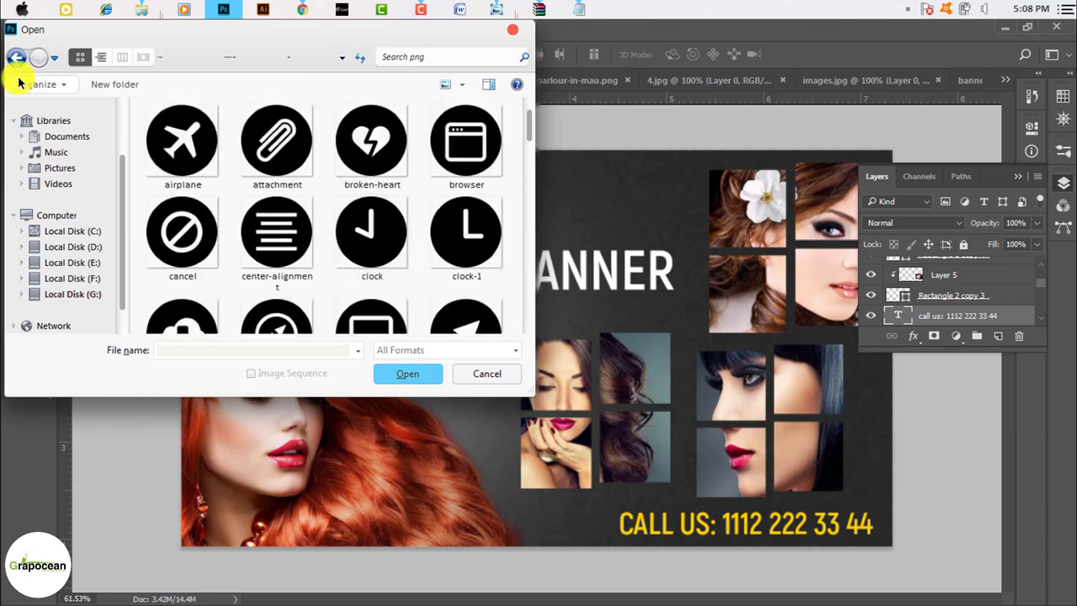
left_click(16, 57)
left_click(16, 58)
double_click(212, 230)
scroll(199, 163, "down", 10)
left_click(16, 58)
left_click(16, 57)
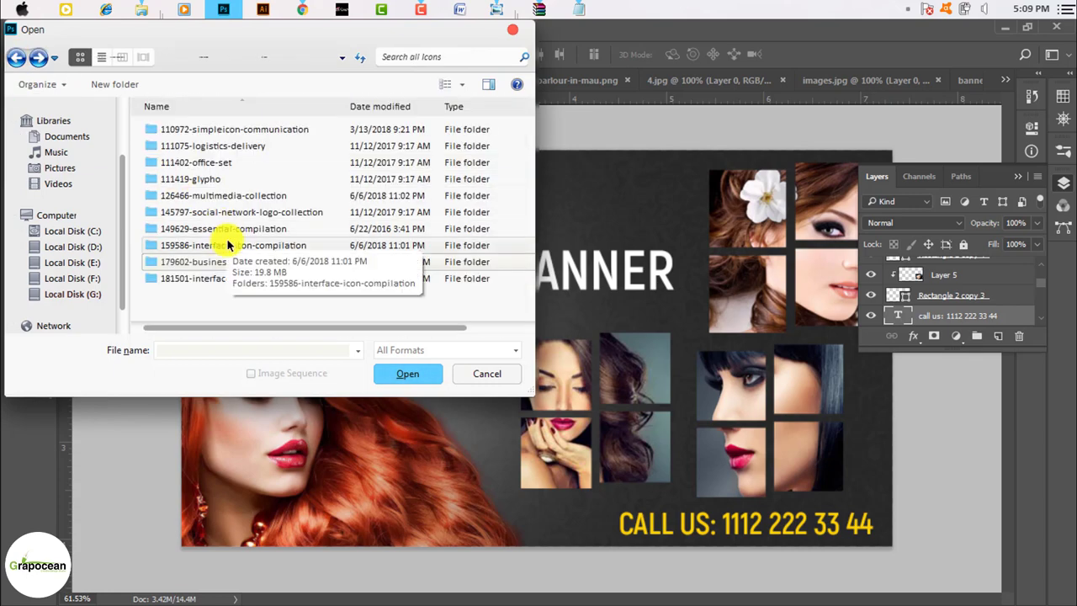
double_click(223, 241)
double_click(187, 173)
scroll(349, 212, "down", 2)
scroll(350, 212, "down", 5)
scroll(356, 211, "down", 5)
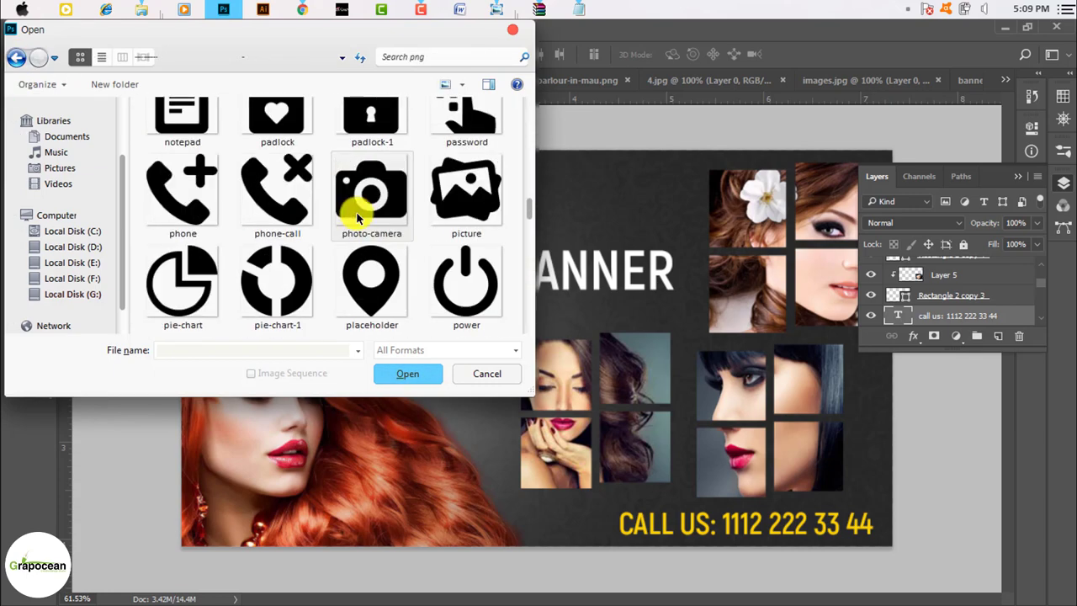
scroll(355, 211, "down", 5)
scroll(356, 213, "down", 5)
scroll(356, 211, "down", 2)
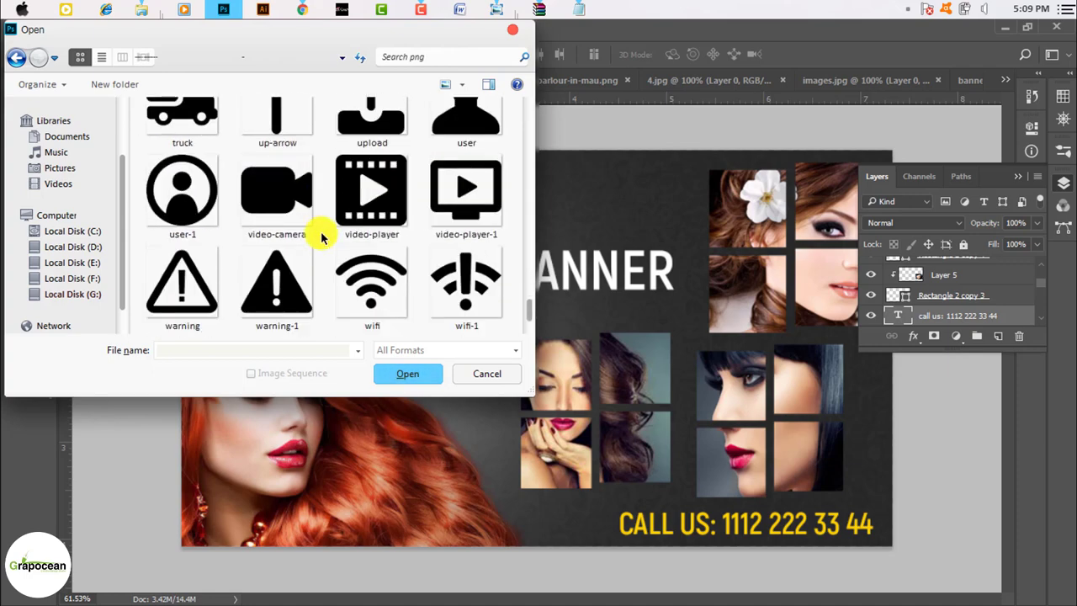
scroll(321, 230, "up", 5)
scroll(320, 231, "up", 5)
scroll(320, 230, "up", 3)
scroll(320, 230, "up", 5)
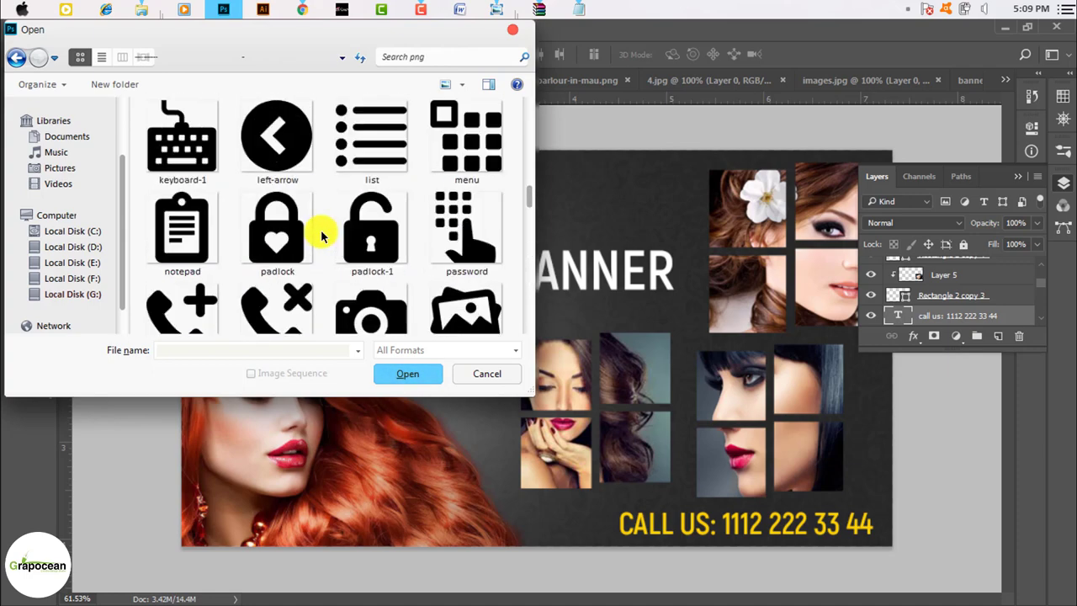
scroll(320, 230, "up", 5)
scroll(321, 230, "up", 5)
- Go back and open another icon set's png folder of black interface icons
left_click(16, 56)
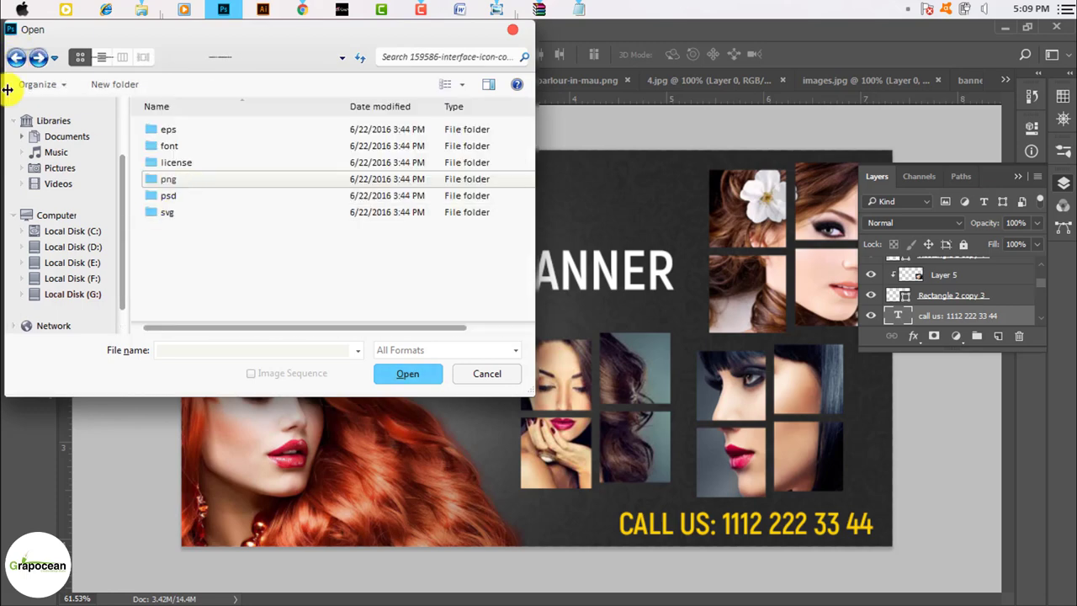
left_click(16, 56)
double_click(185, 221)
double_click(168, 195)
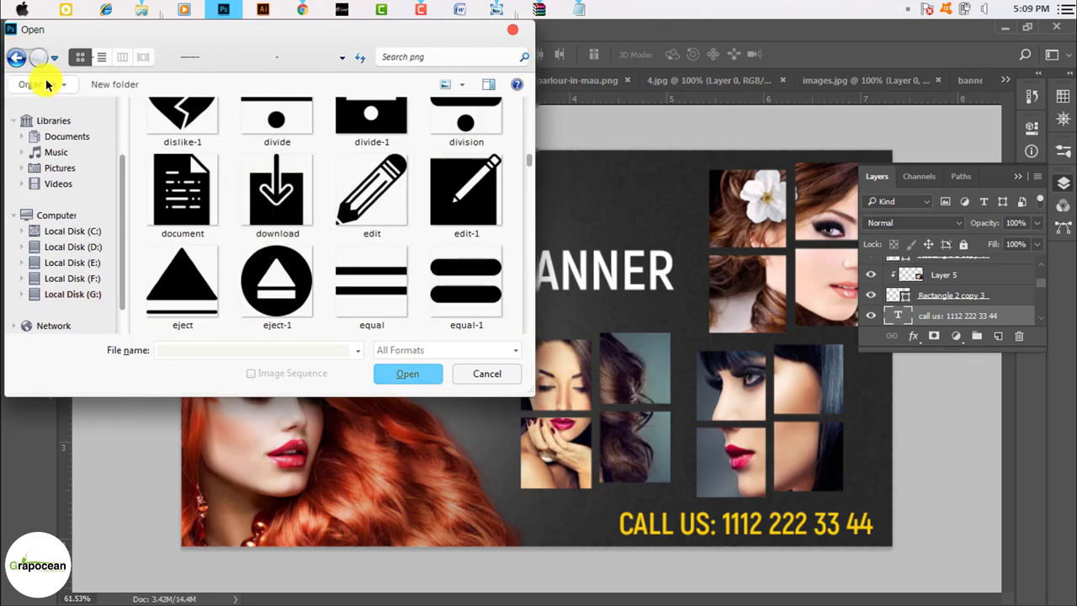
left_click(16, 56)
left_click(16, 56)
left_click(16, 57)
double_click(180, 179)
- Open the phone-in-circle icon PNG, bring it into the banner and scale it down
double_click(275, 139)
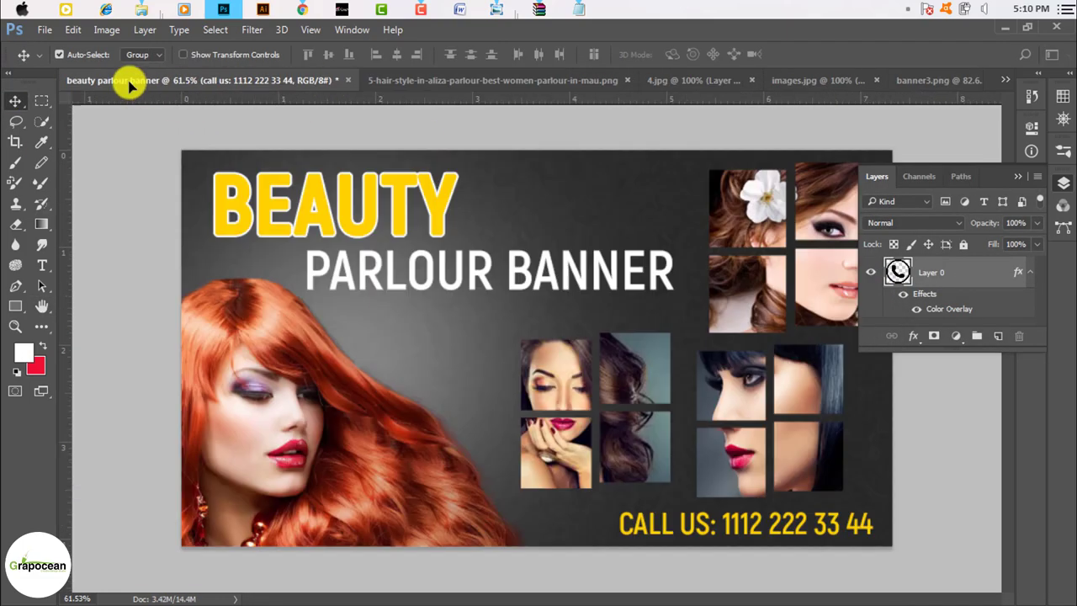
left_click_drag(235, 87, 539, 395)
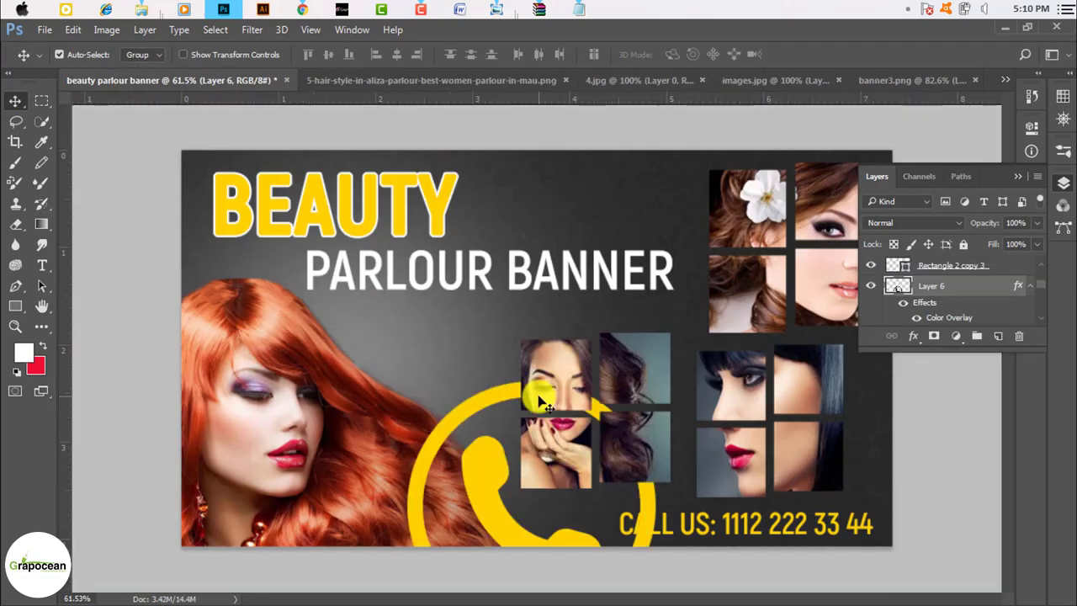
key("ctrl+t")
mouse_move(636, 420)
left_mouse_down()
mouse_move(547, 537)
mouse_move(522, 510)
mouse_move(594, 551)
left_mouse_up()
left_click(696, 54)
- Position the phone icon just left of the CALL US line
key("ctrl+t")
left_click(697, 54)
scroll(608, 445, "up", 2)
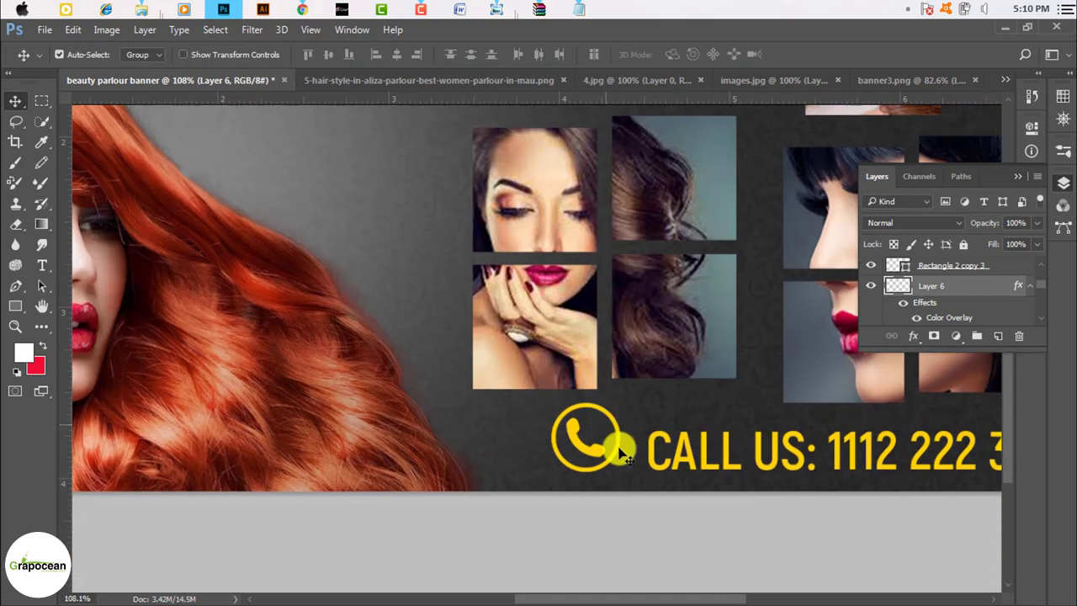
left_click_drag(608, 445, 630, 428)
scroll(608, 531, "down", 1)
scroll(608, 532, "down", 3)
scroll(589, 403, "up", 1)
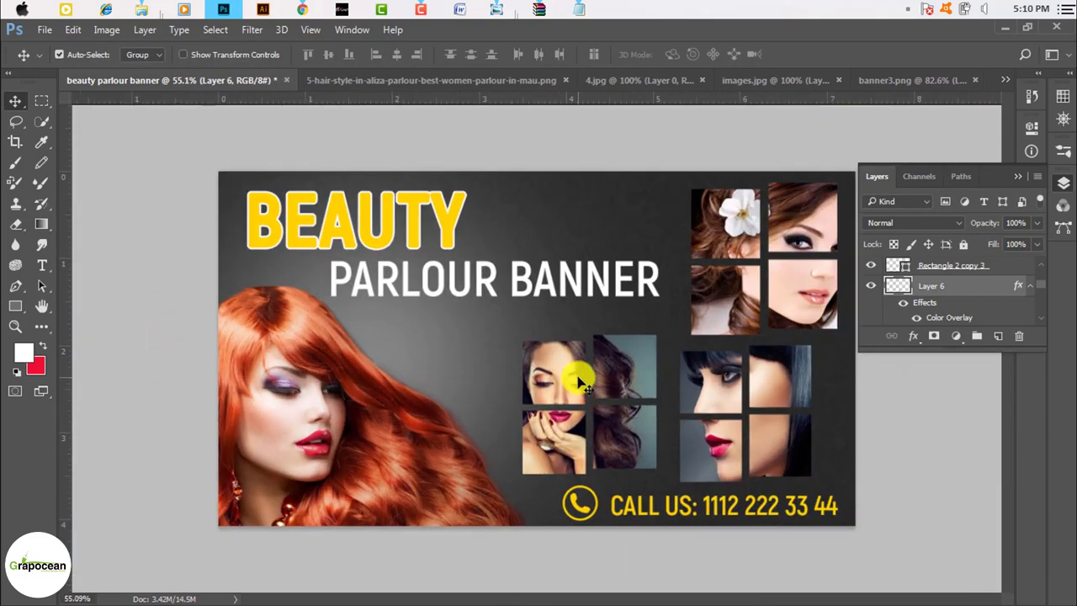
scroll(445, 378, "down", 1)
- Break the heading into PARLOUR / BANNER on two lines and nudge it right
scroll(497, 319, "up", 2)
key("t")
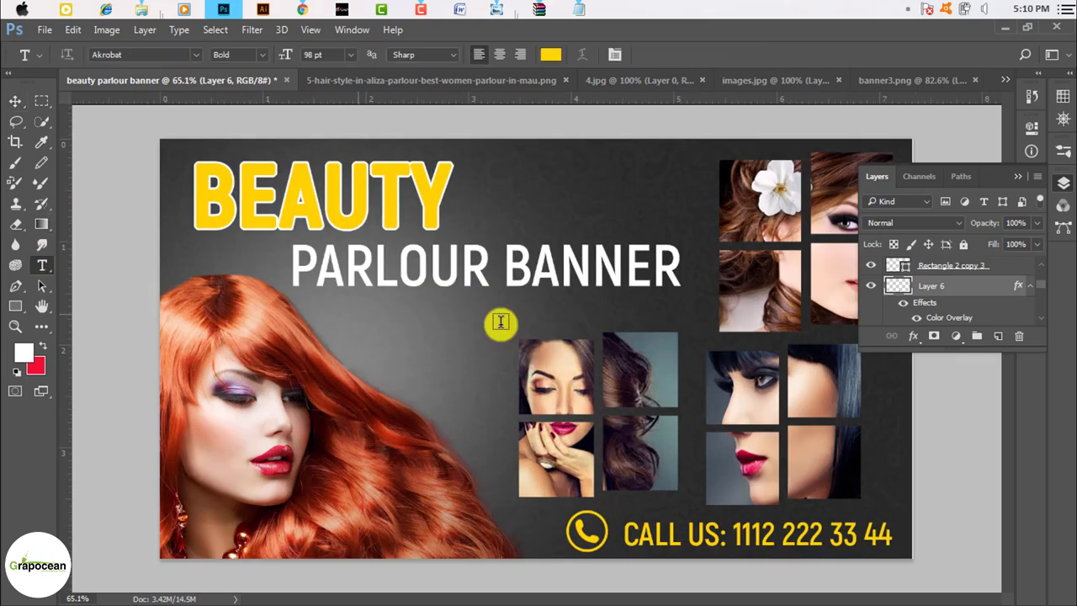
left_click(502, 267)
key("Return")
left_click(15, 101)
left_click_drag(486, 311, 500, 310)
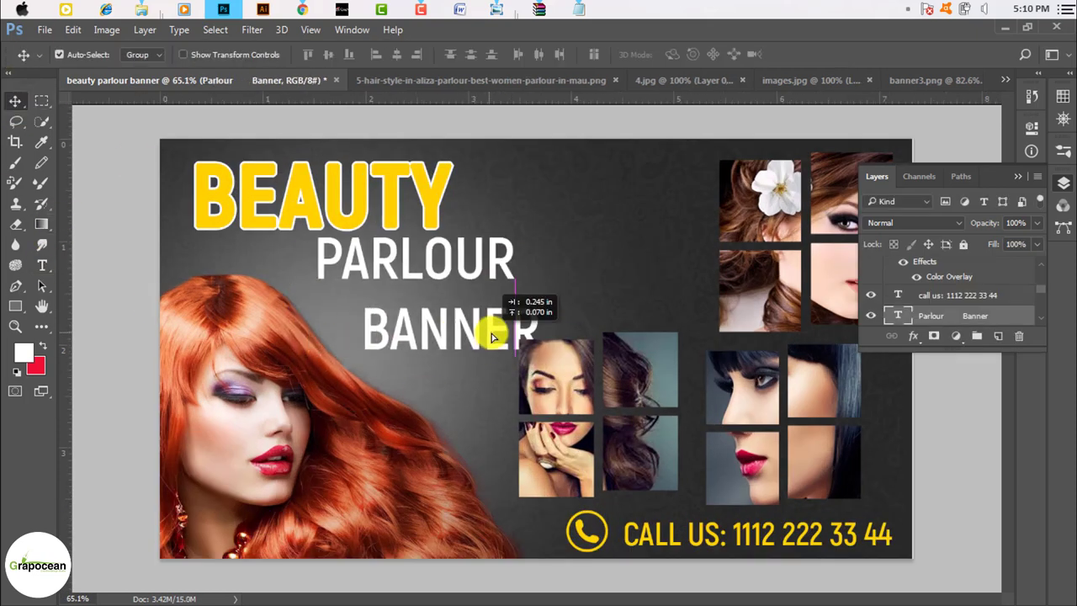
- Scale the left photo grid slightly smaller and shift it right
left_click(666, 377)
left_click(934, 290, "shift")
key("ctrl+t")
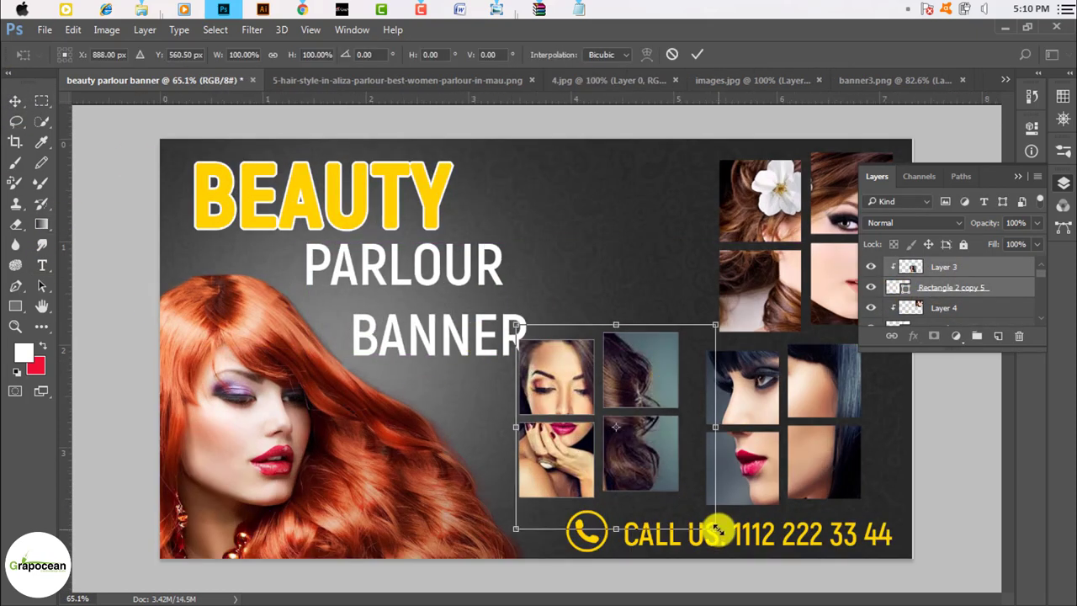
left_click_drag(714, 530, 702, 514)
left_click_drag(637, 428, 655, 435)
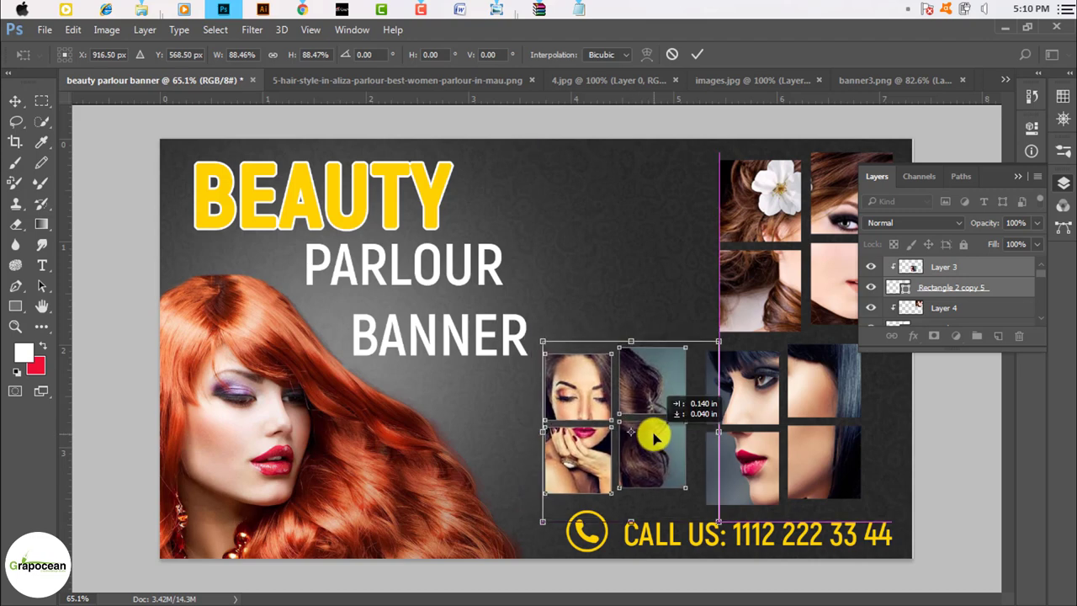
left_click(697, 54)
scroll(666, 348, "down", 1)
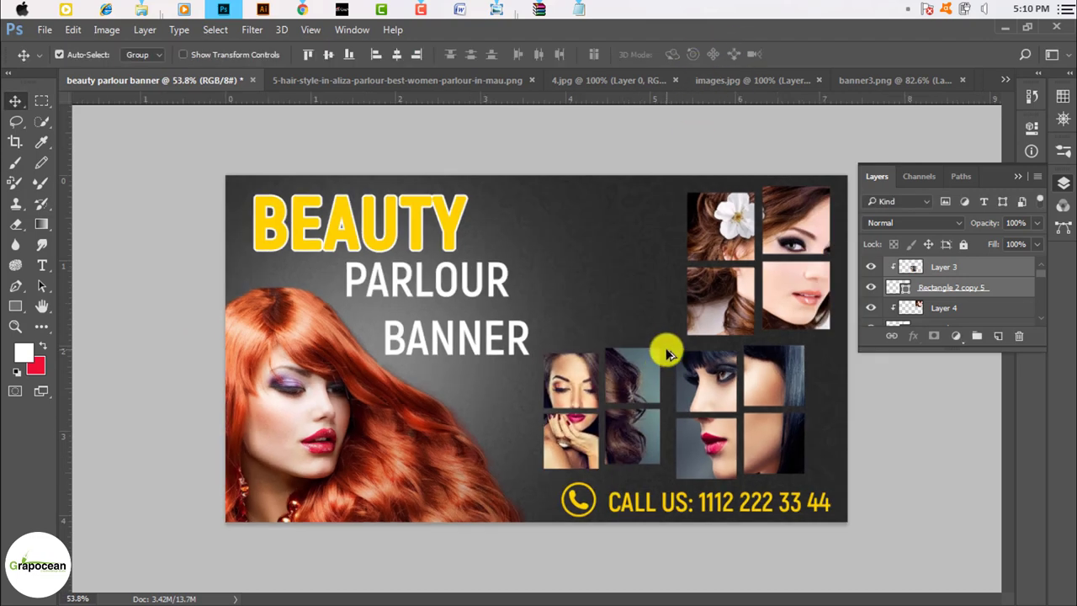
- Duplicate the top-right four-photo group and place the copy to its left
left_click(762, 407)
left_click(791, 267)
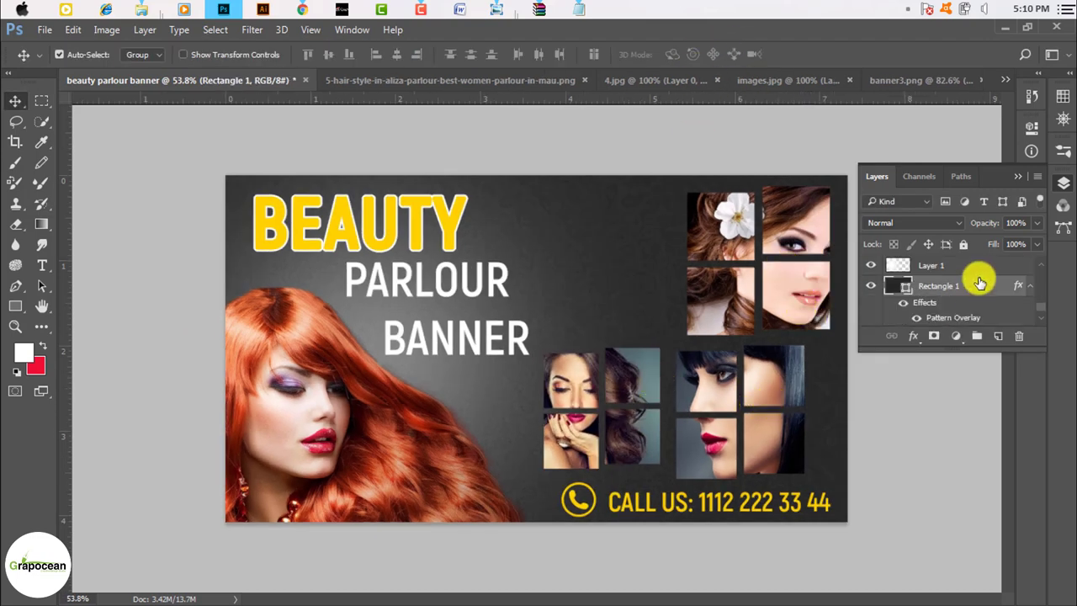
left_click(816, 240)
left_click(932, 286, "shift")
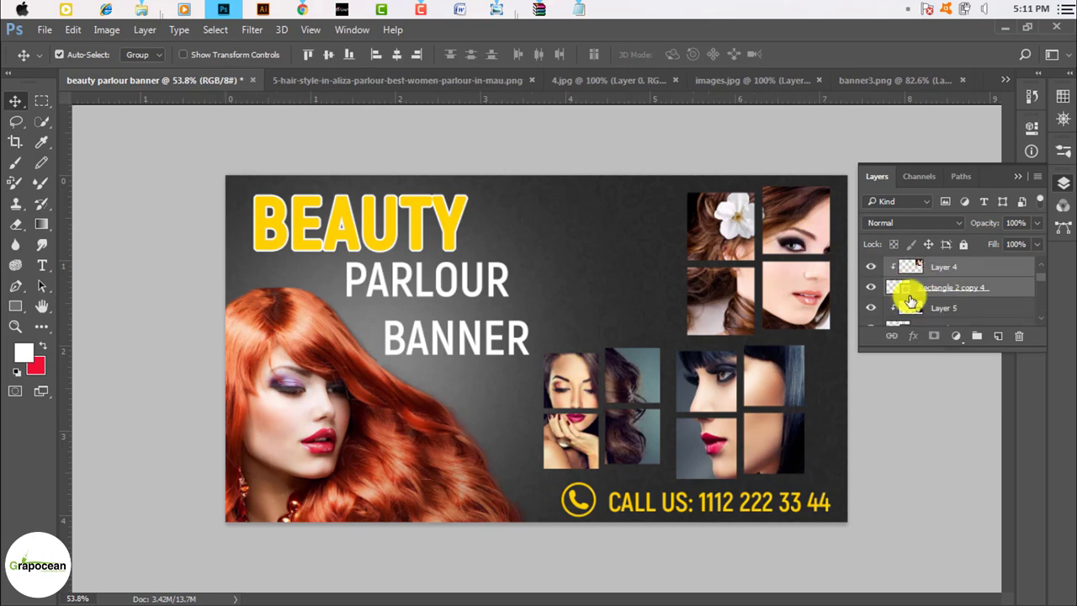
left_click_drag(780, 246, 625, 248)
scroll(797, 409, "down", 3)
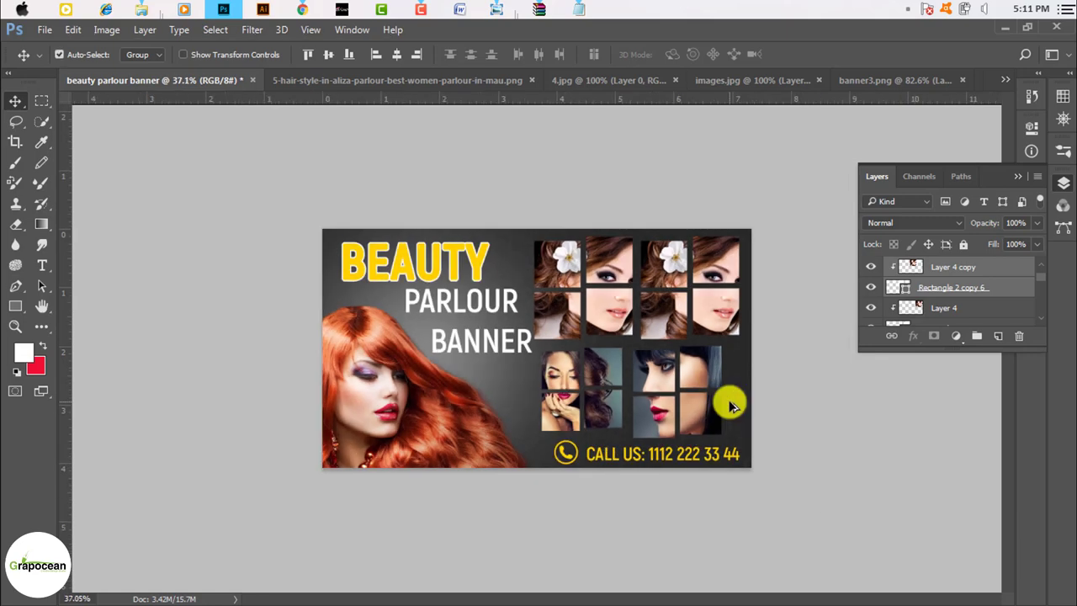
left_click(606, 276, "ctrl")
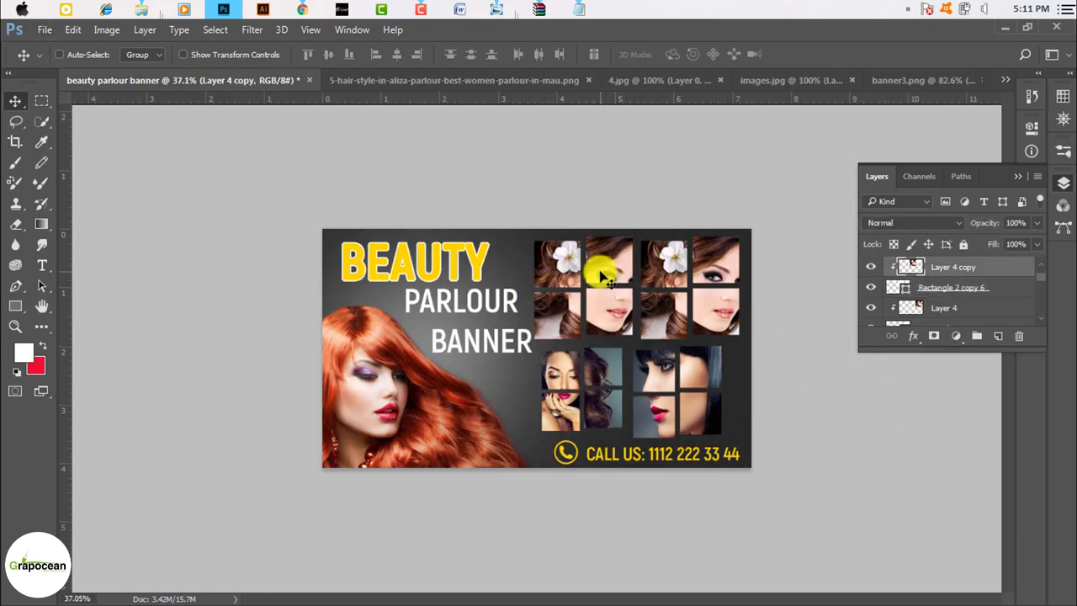
- Browse the Open dialog to the Desktop's beauty parlour banner folder
key("ctrl+p")
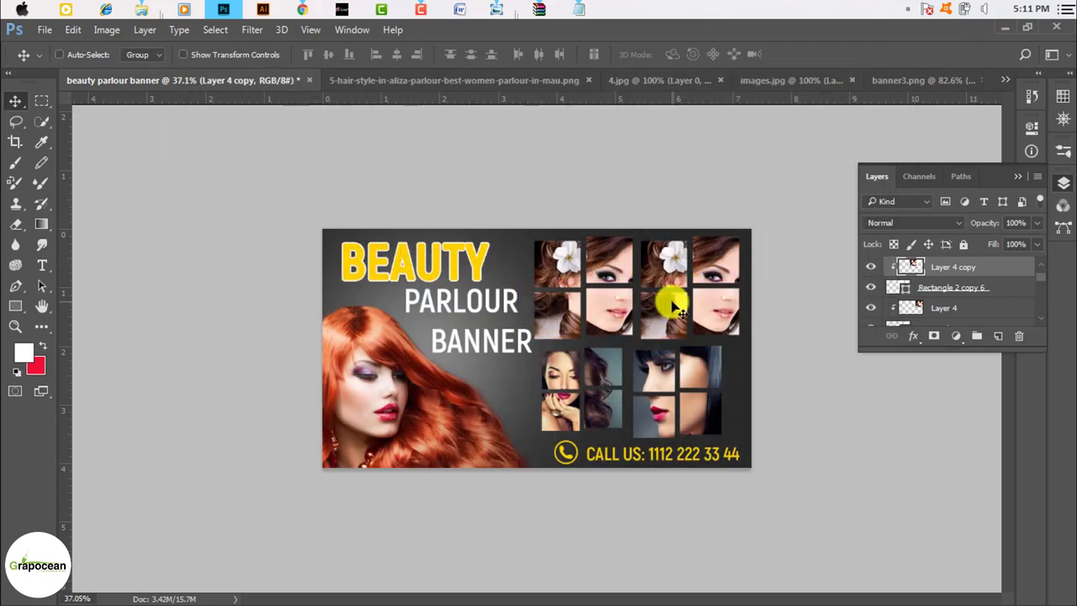
key("ctrl+o")
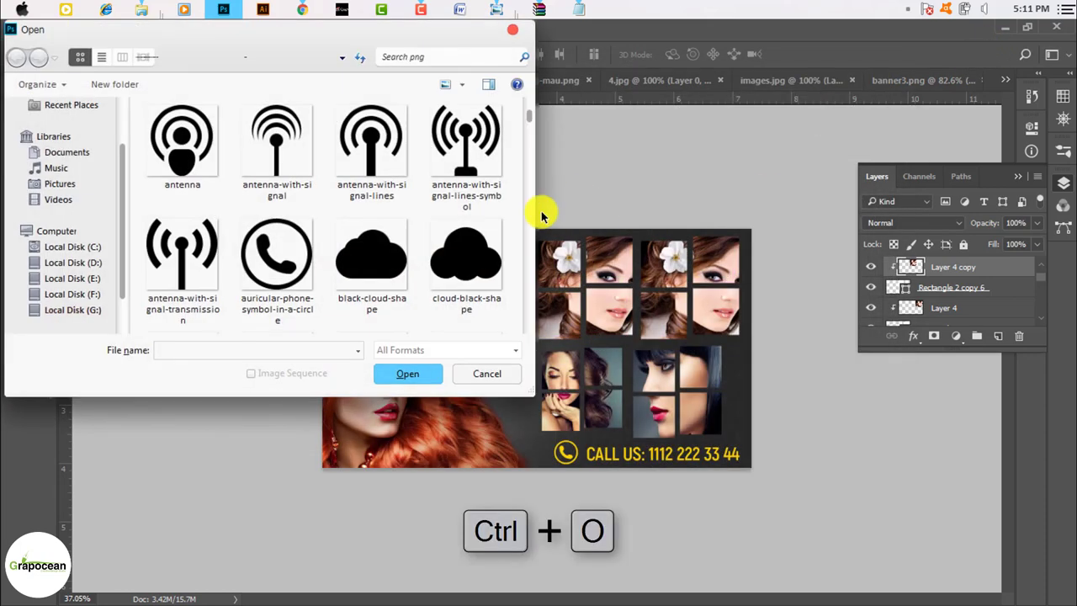
left_click(66, 152)
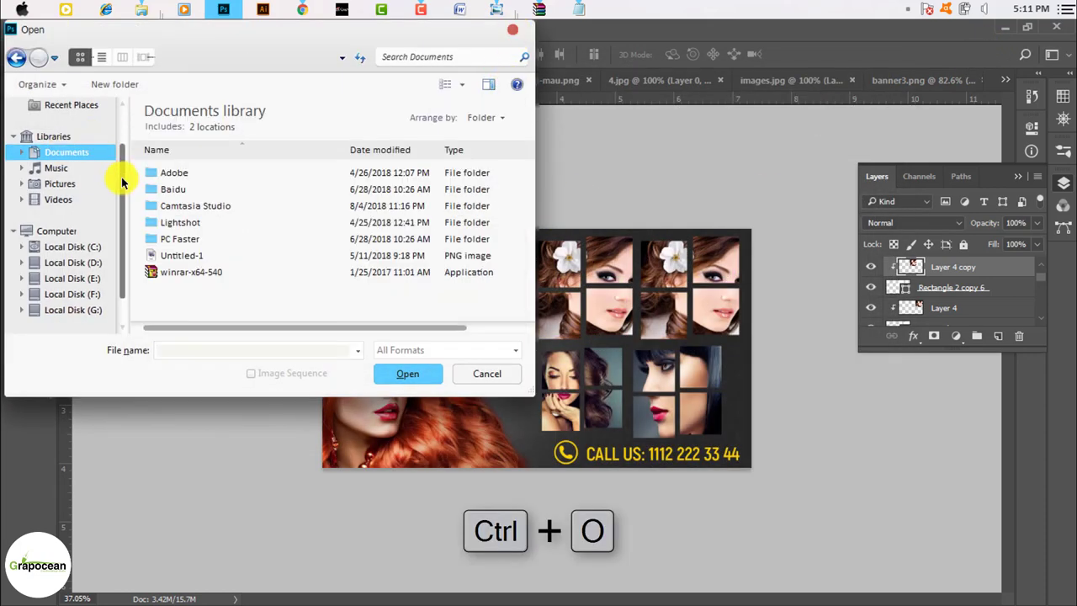
left_click(62, 146)
left_click(64, 127)
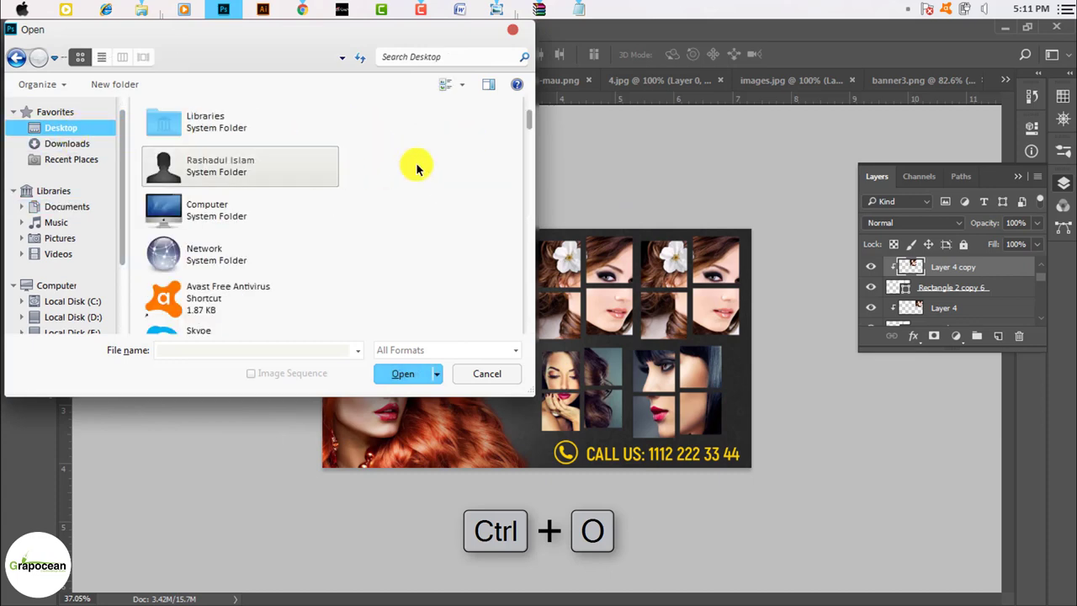
left_click_drag(530, 124, 526, 154)
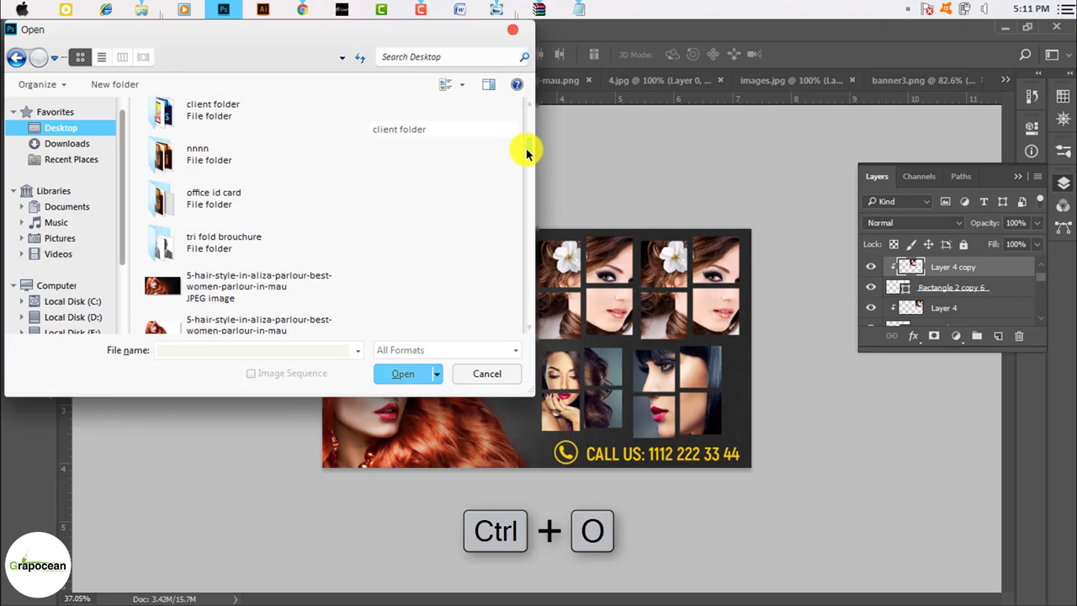
left_click_drag(527, 153, 524, 143)
double_click(231, 149)
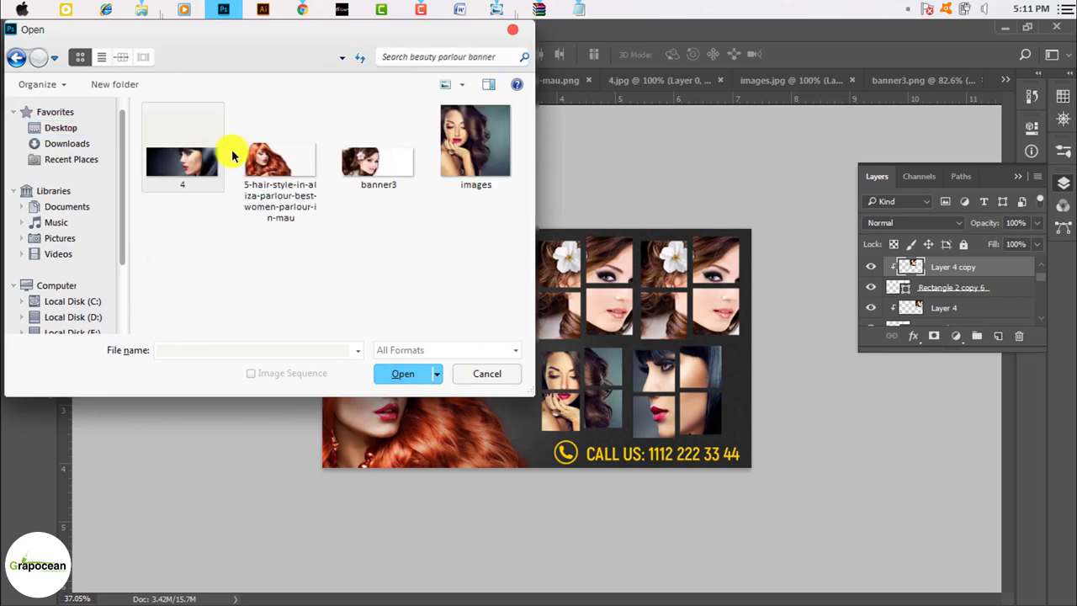
- Open the 5-hair-style red-haired model PNG and carry its layer into the banner
left_click(252, 160)
left_click(210, 164)
left_click(271, 173)
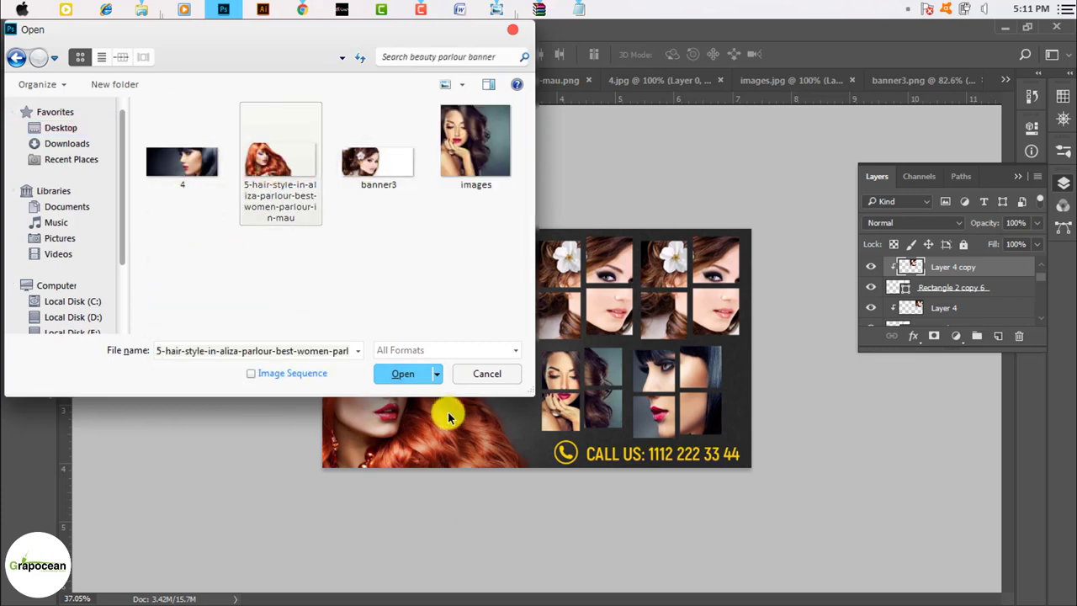
left_click(418, 376)
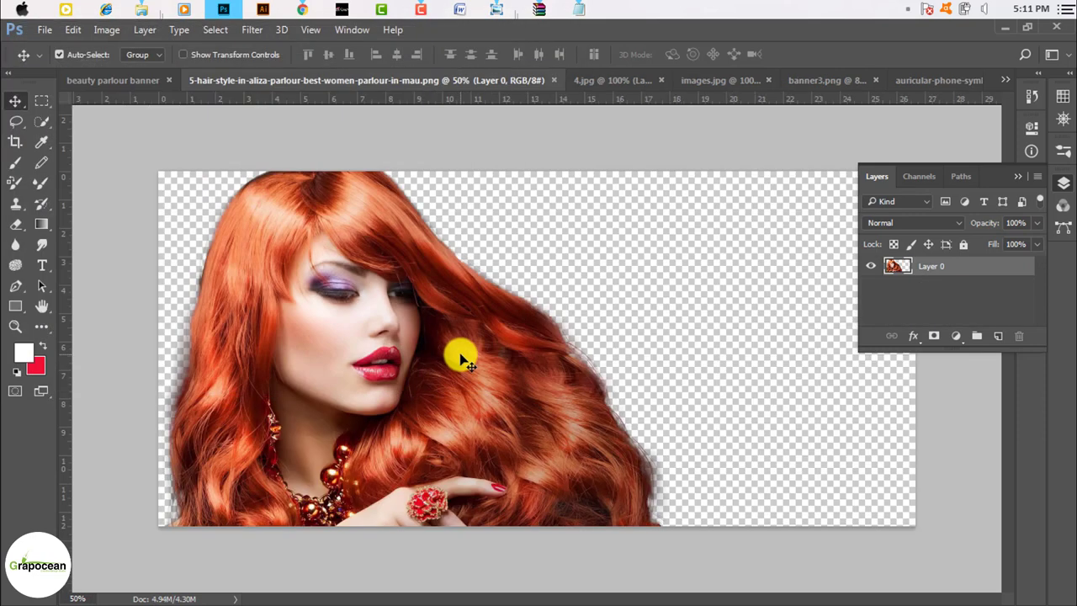
mouse_move(332, 226)
left_mouse_down()
mouse_move(496, 231)
mouse_move(569, 280)
mouse_move(606, 246)
left_mouse_up()
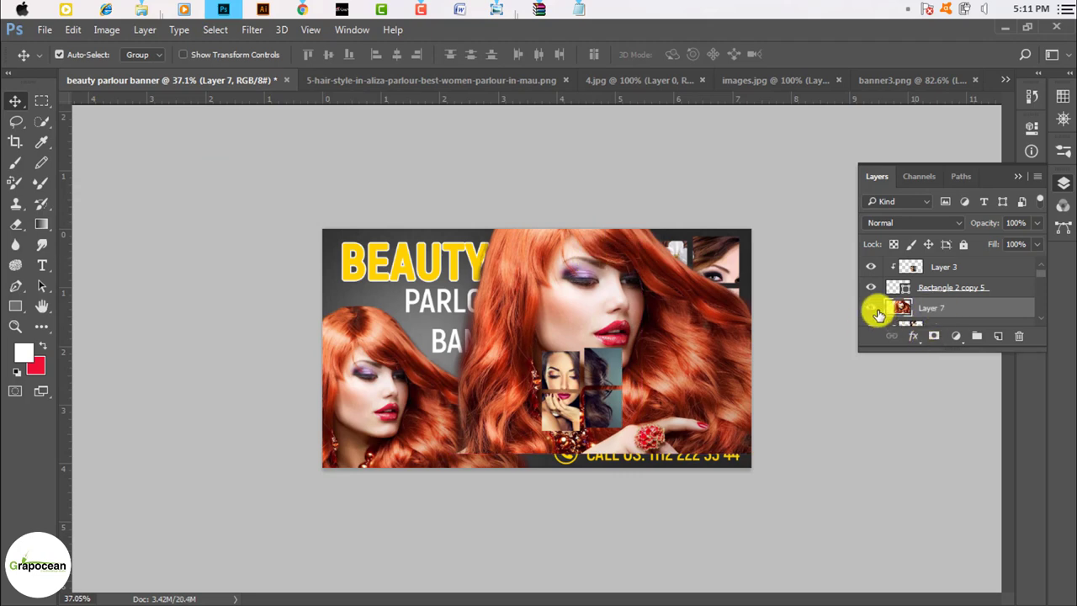
- Move Layer 7 above Rectangle 2 copy 3, clip it, then release the clipping
mouse_move(956, 313)
left_mouse_down()
mouse_move(973, 287)
mouse_move(971, 310)
left_mouse_up()
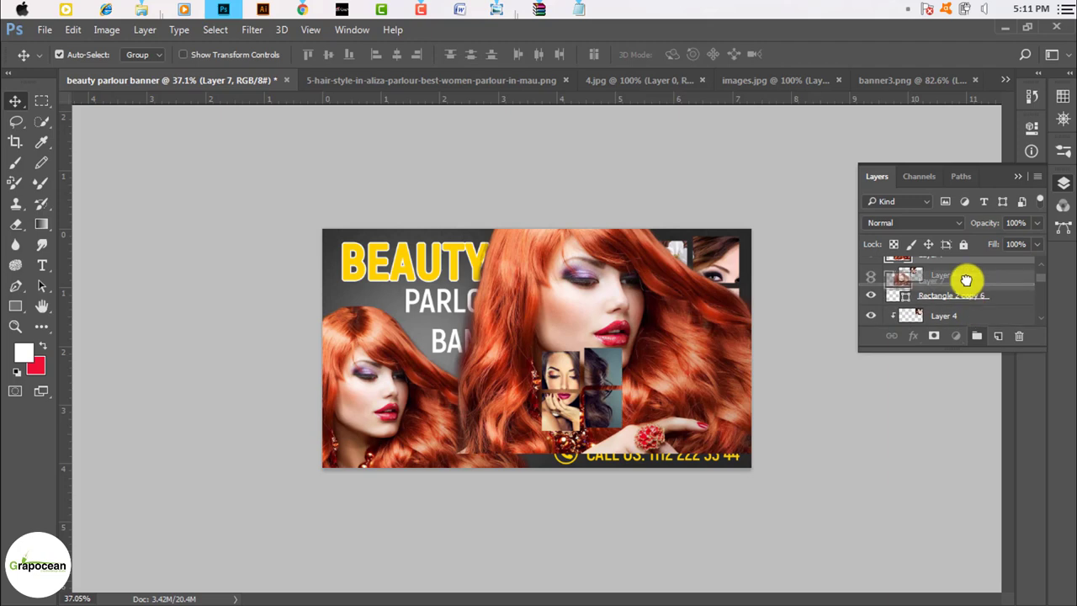
left_click_drag(971, 311, 972, 333)
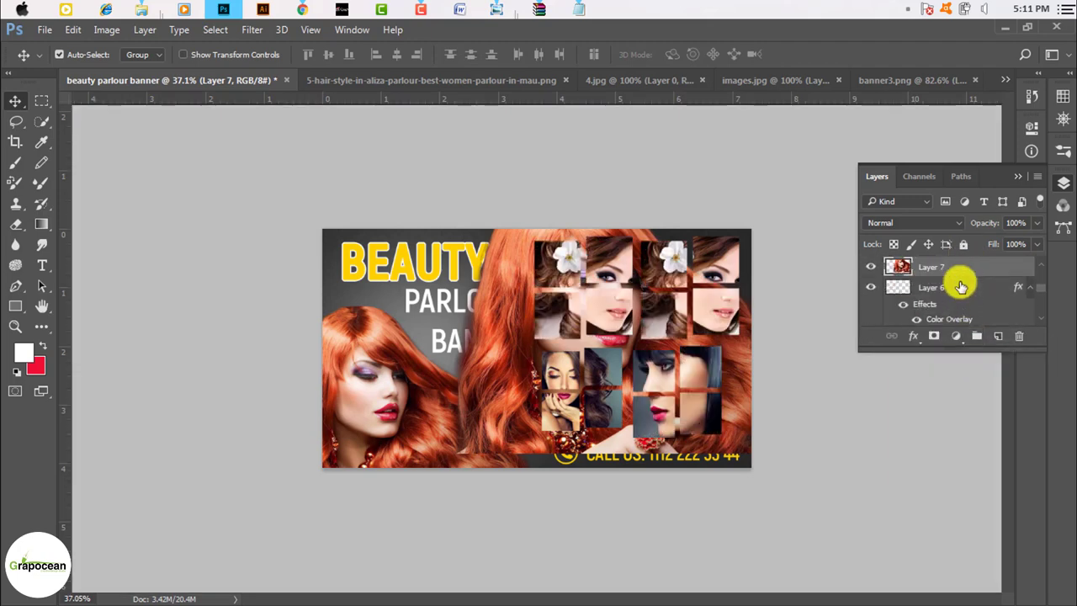
left_click_drag(965, 261, 959, 282)
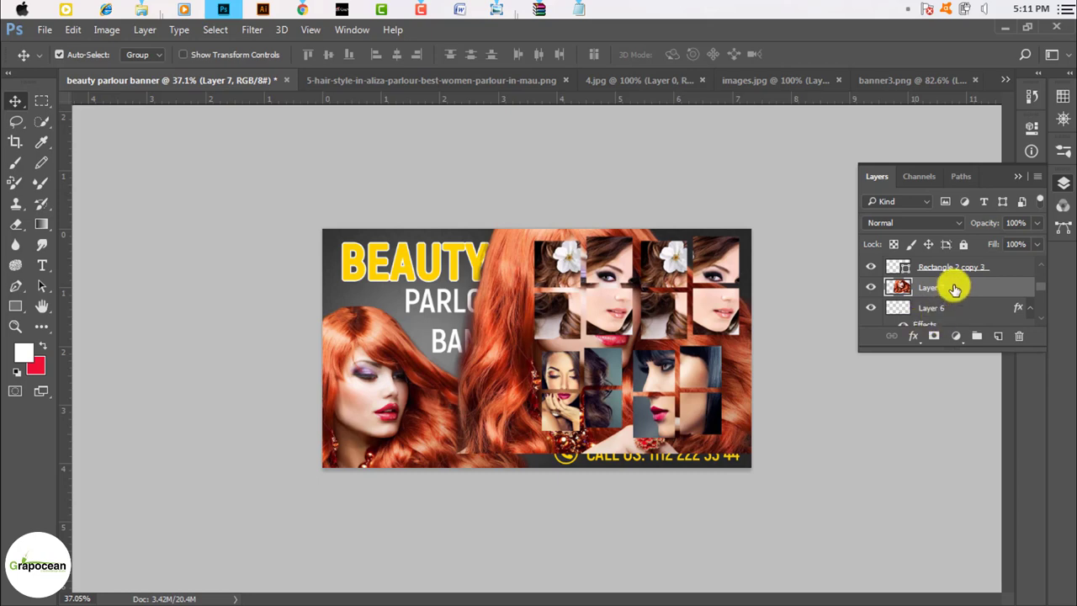
mouse_move(954, 288)
left_mouse_down()
mouse_move(949, 265)
mouse_move(954, 294)
left_mouse_up()
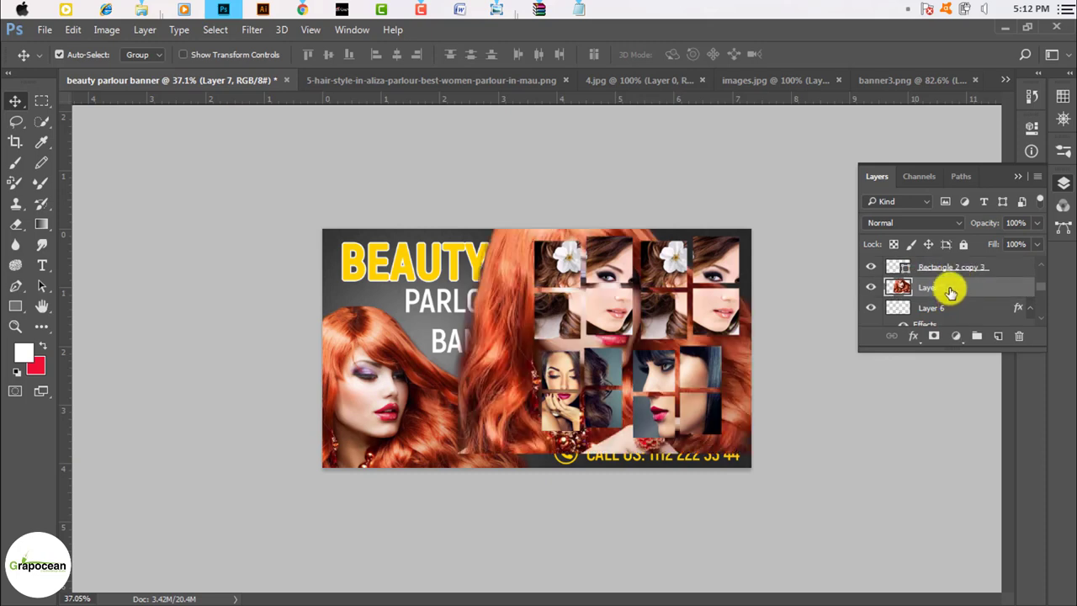
left_click_drag(950, 266, 956, 274)
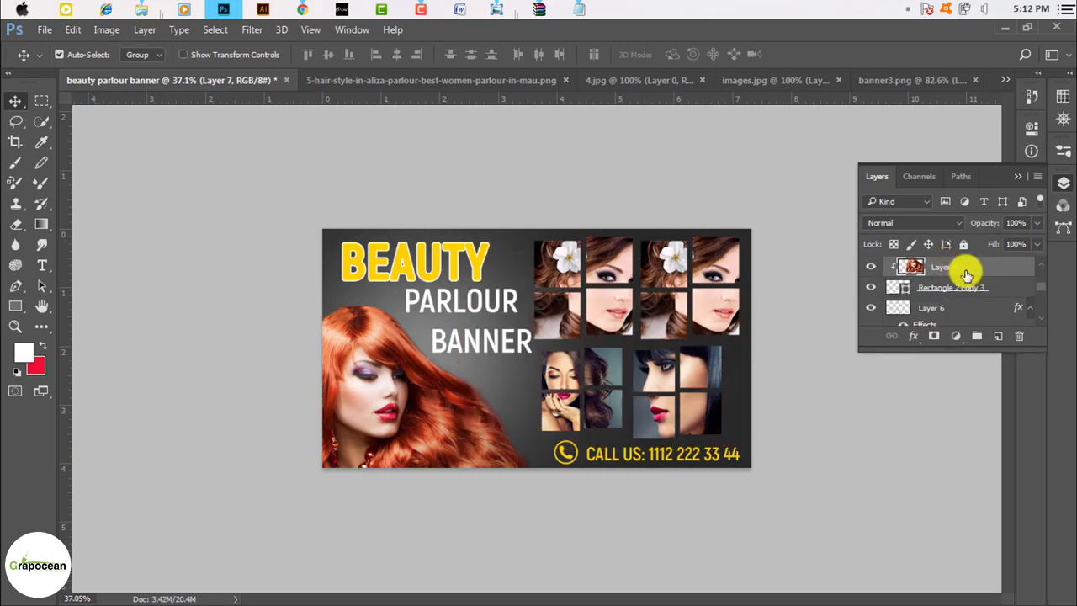
right_click(966, 271)
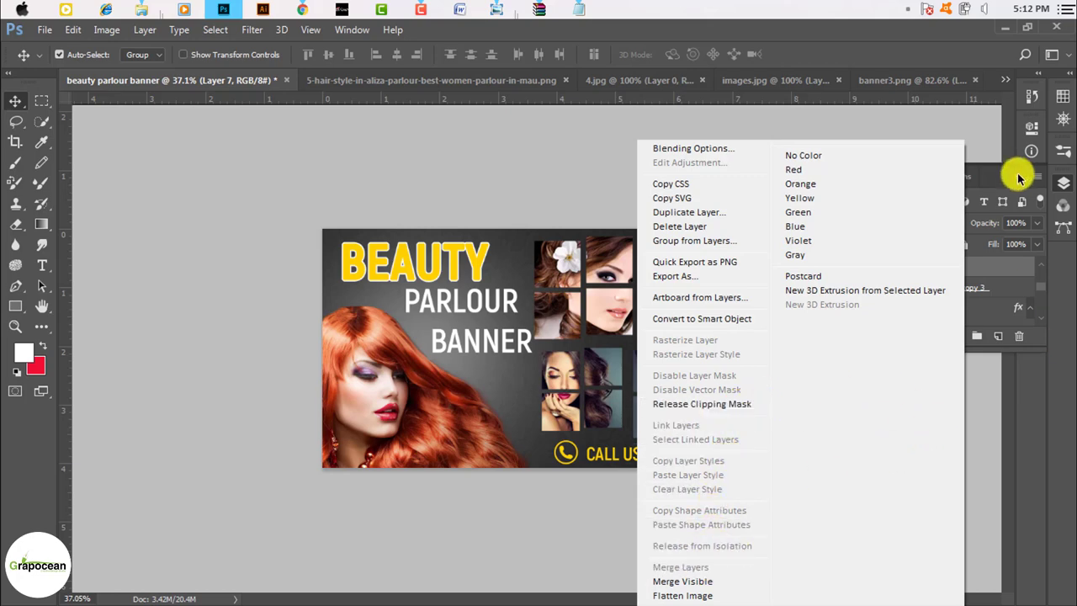
left_click(1018, 179)
right_click(961, 269)
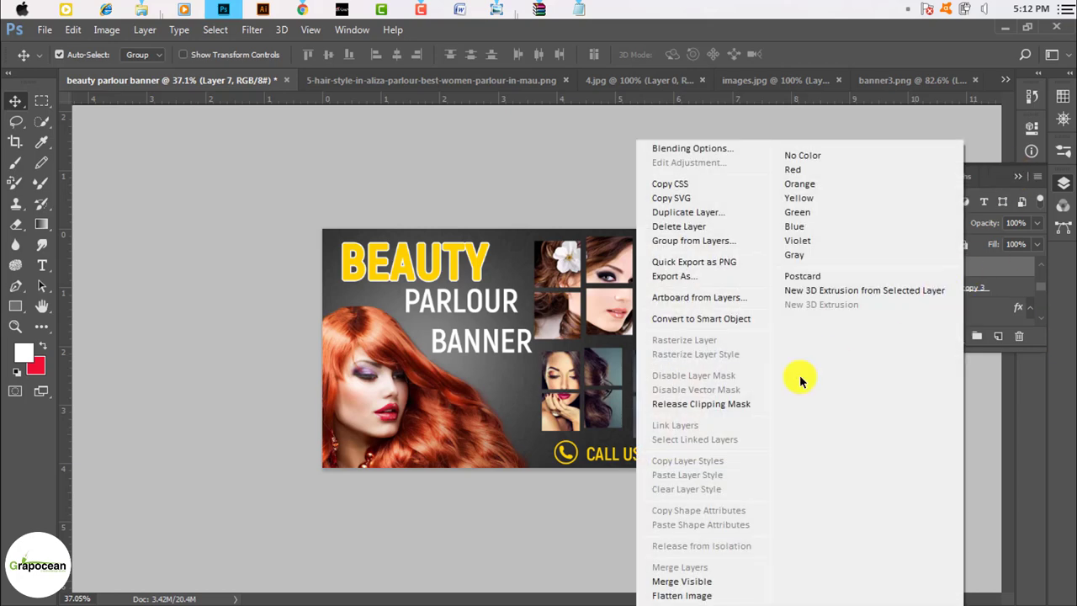
left_click(745, 404)
- Reposition the hair image, move Layer 7 under Layer 5, and clip both into the rectangles
left_click_drag(507, 329, 527, 331)
left_click_drag(925, 267, 931, 267)
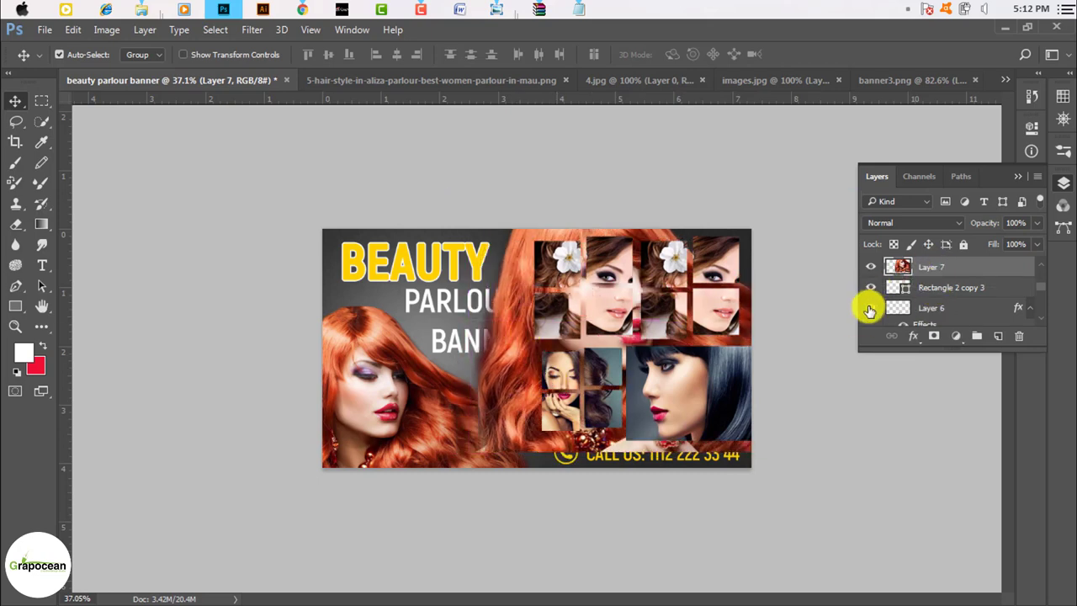
left_click_drag(869, 311, 871, 313)
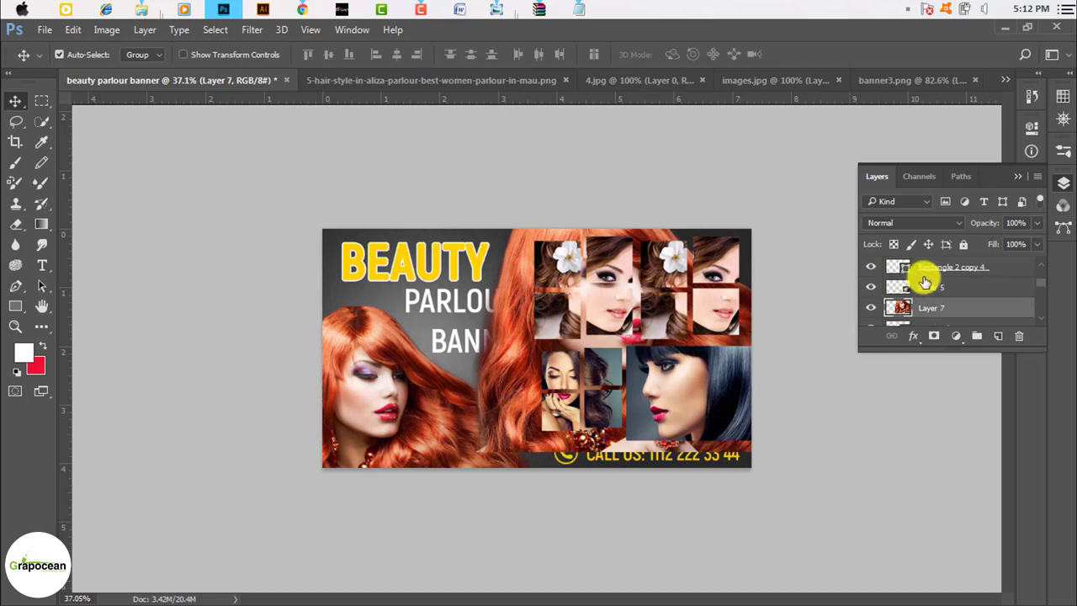
left_click(871, 286)
left_click(871, 287)
scroll(891, 294, "up", 1)
scroll(888, 304, "down", 1)
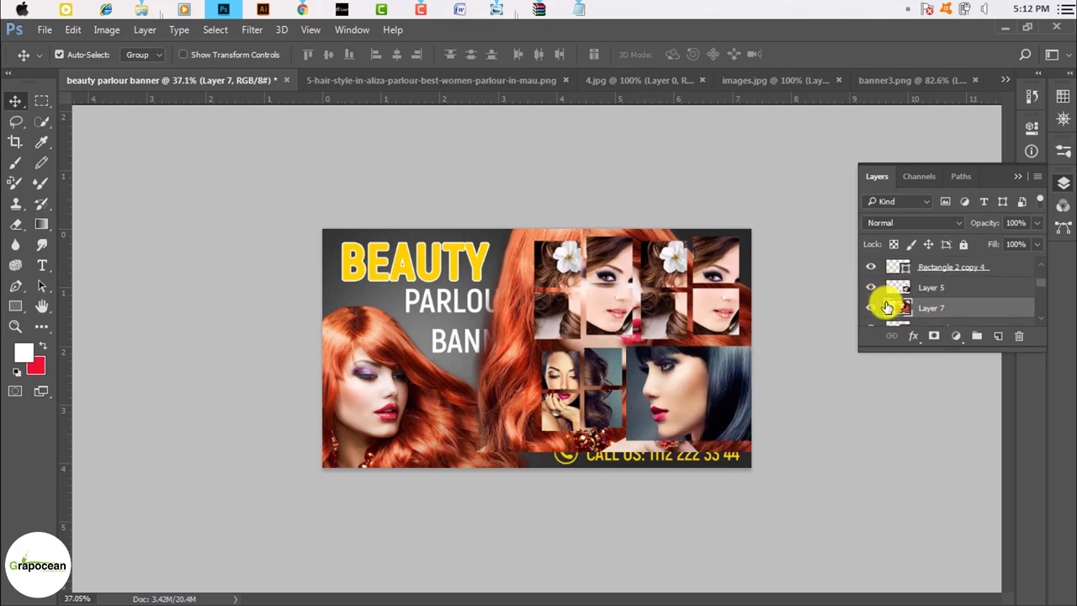
key("ctrl+alt+g")
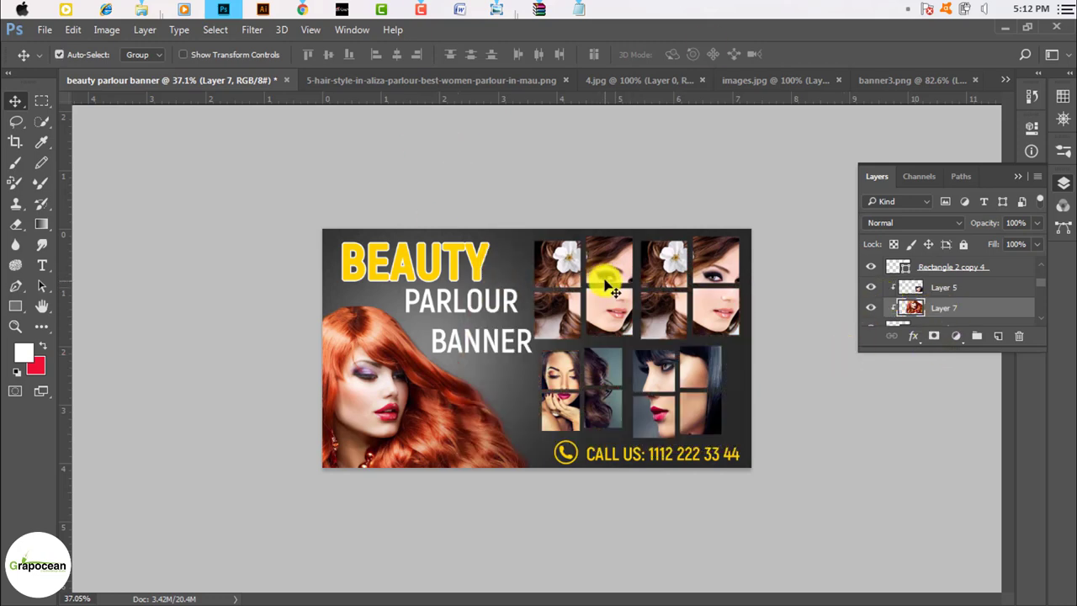
- Duplicate a photo as Layer 4 copy between the rectangles and carry the woman photo over
left_click_drag(612, 288, 605, 280)
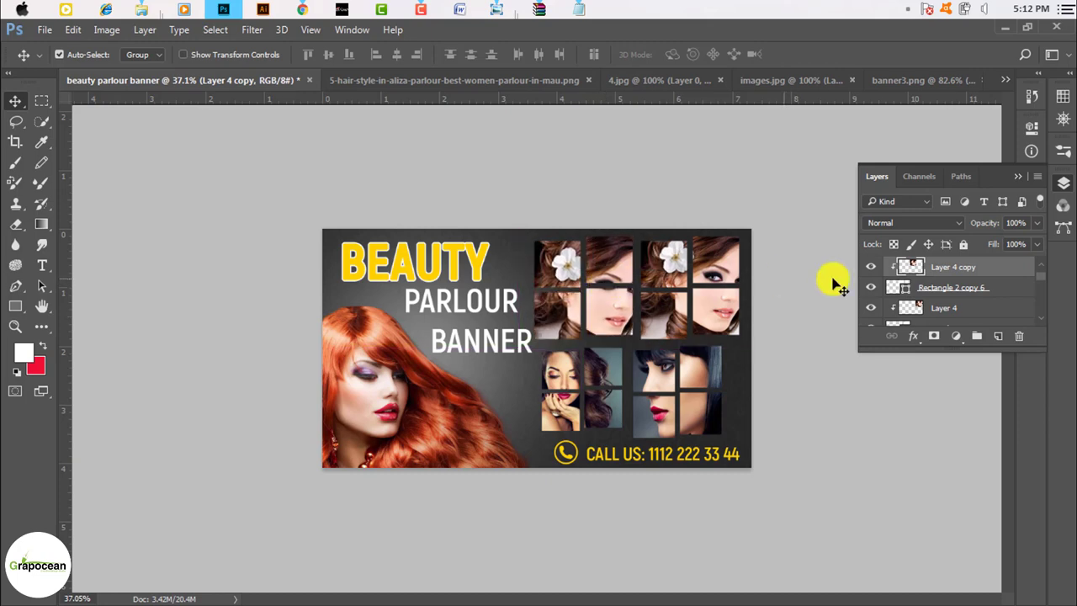
left_click_drag(936, 288, 952, 278)
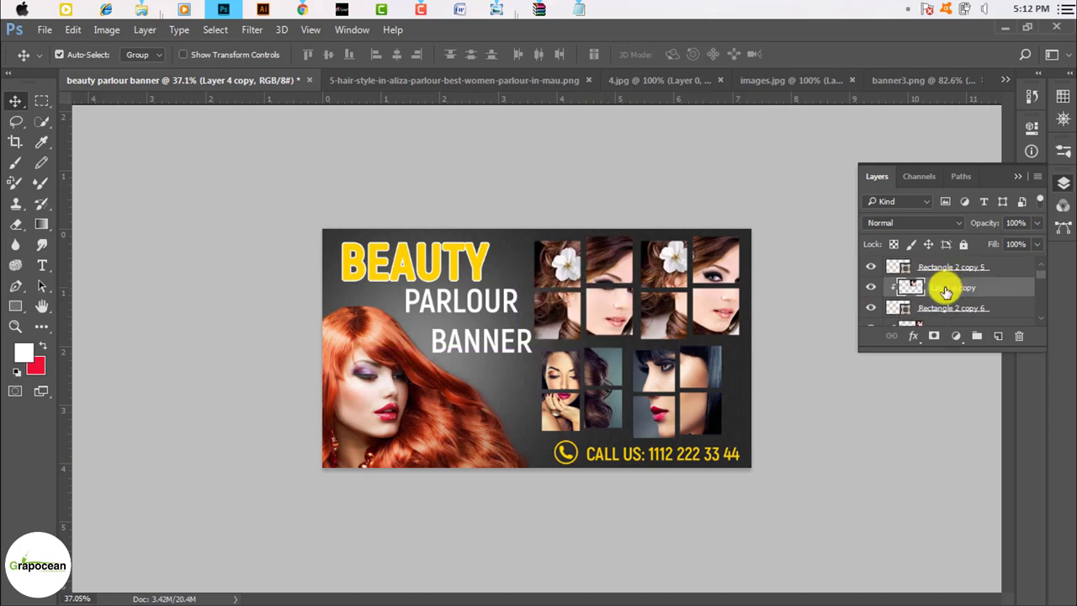
left_click(386, 374)
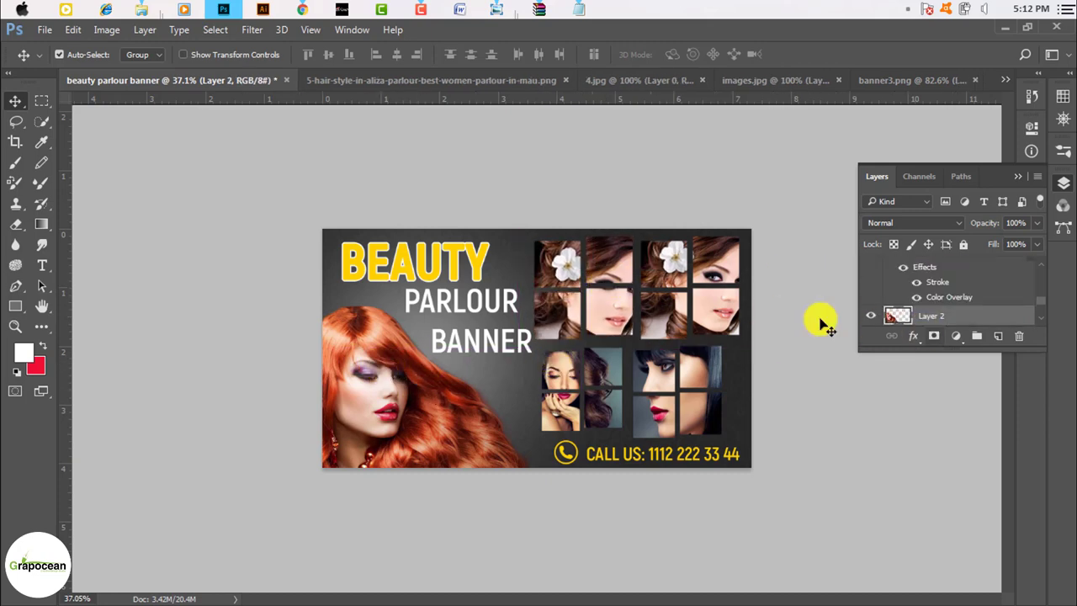
left_click(616, 315)
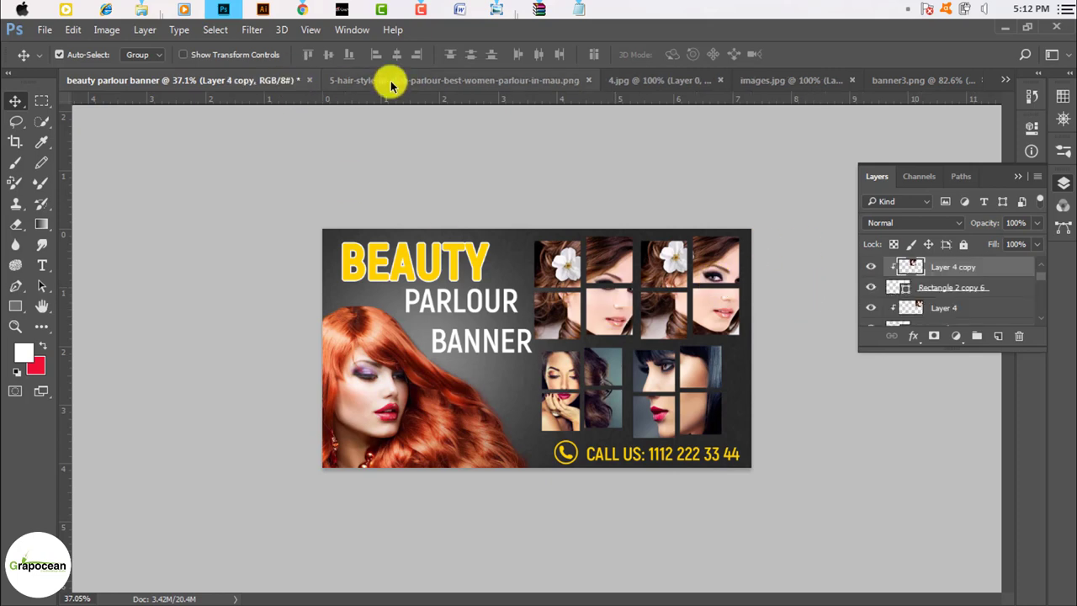
left_click(386, 81)
mouse_move(378, 204)
left_mouse_down()
mouse_move(177, 80)
mouse_move(492, 290)
left_mouse_up()
- Hide the Layer 4 copy photo and move the red-haired woman photo toward the top-left grid
left_click(612, 304)
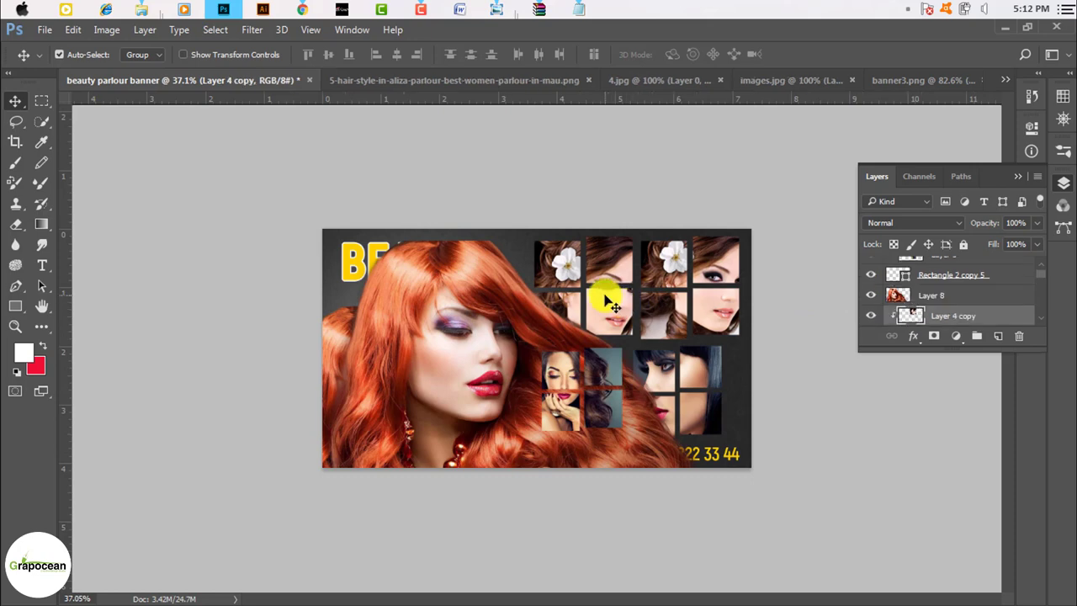
left_click_drag(524, 349, 454, 373)
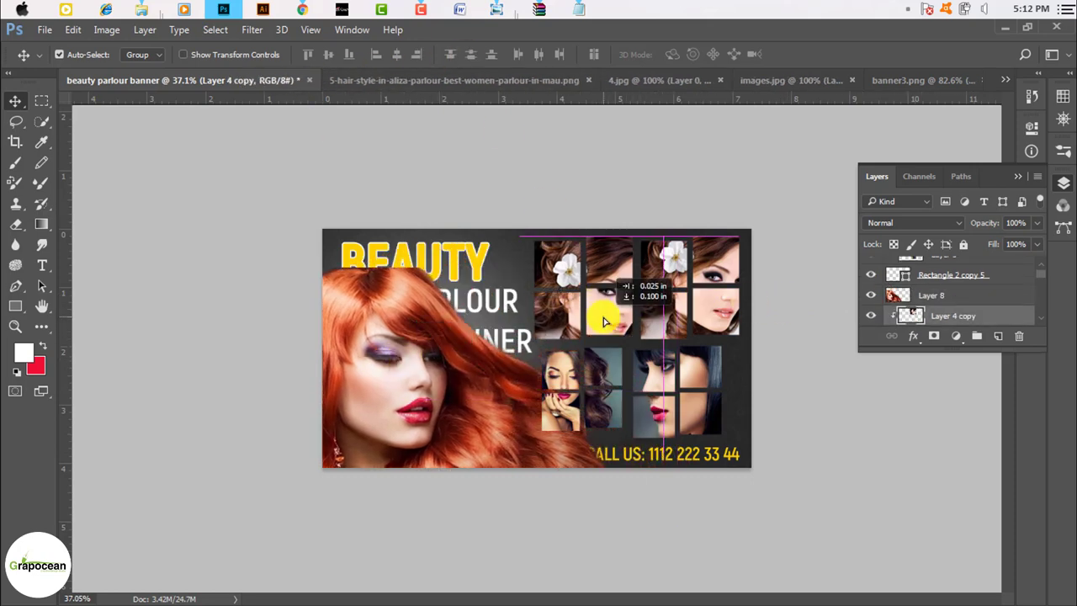
left_click(873, 315)
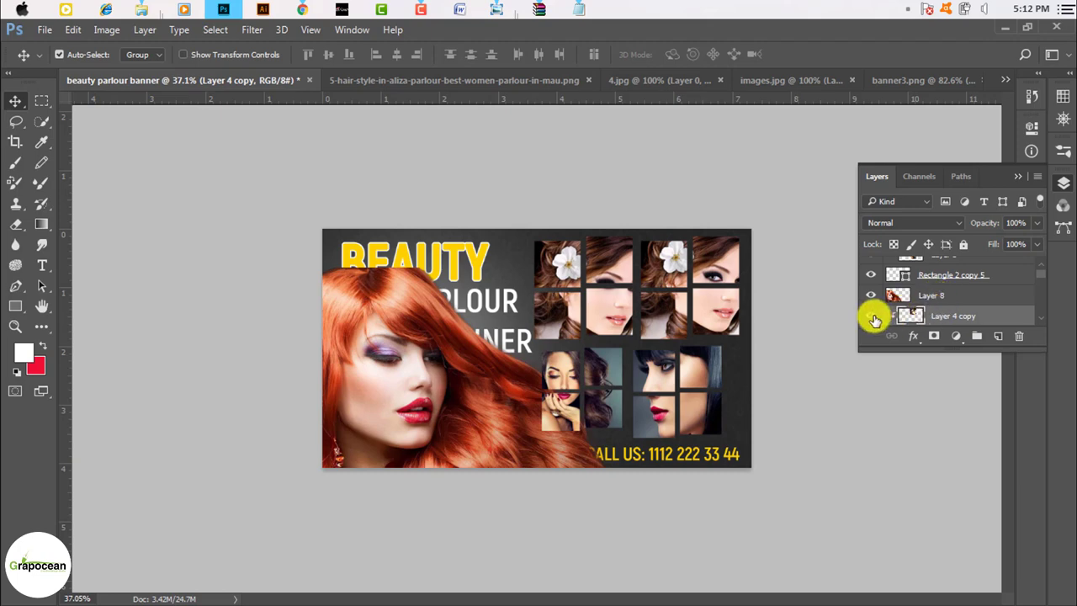
left_click(872, 315)
left_click(873, 315)
left_click(872, 315)
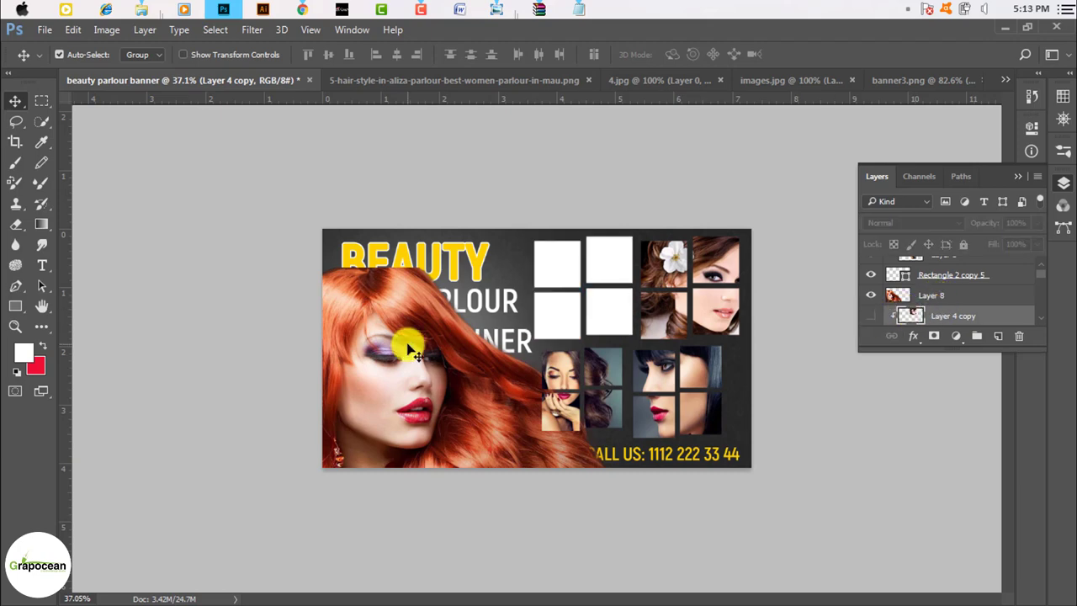
left_click_drag(409, 344, 656, 309)
- Scale Layer 8 to about 46% over the top-left grid and clip it into the squares
key("ctrl+t")
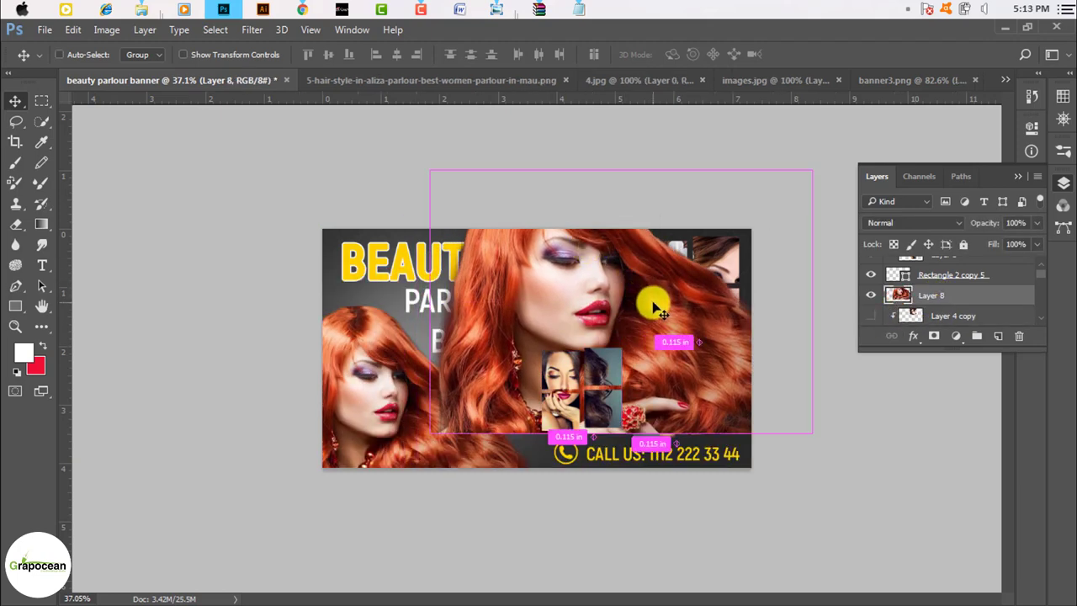
mouse_move(803, 430)
left_mouse_down()
mouse_move(653, 366)
mouse_move(557, 305)
left_mouse_up()
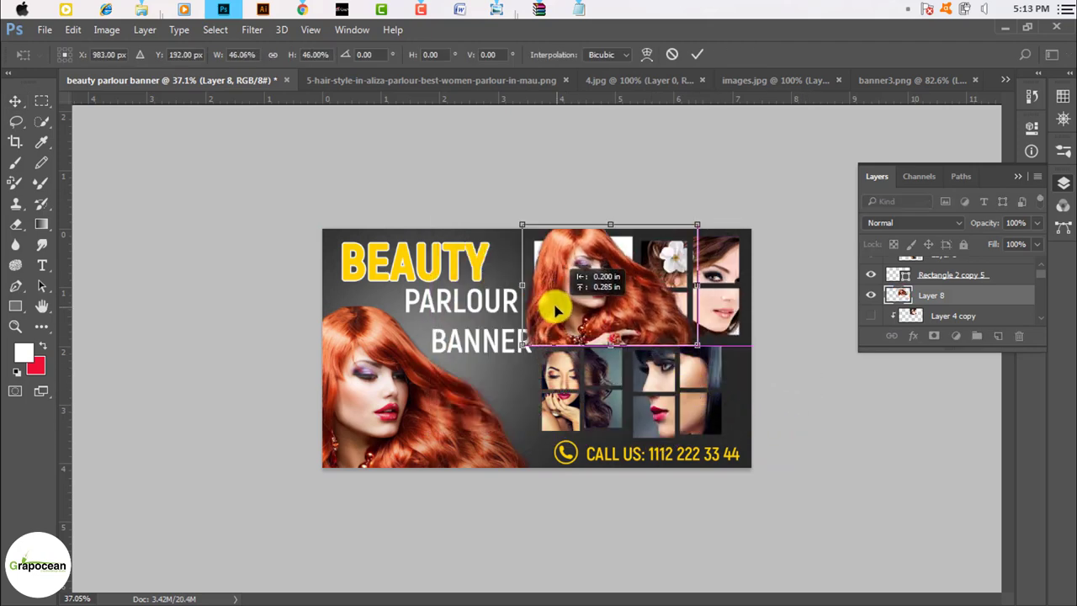
mouse_move(715, 360)
left_mouse_down()
mouse_move(632, 312)
mouse_move(599, 318)
mouse_move(612, 330)
left_mouse_up()
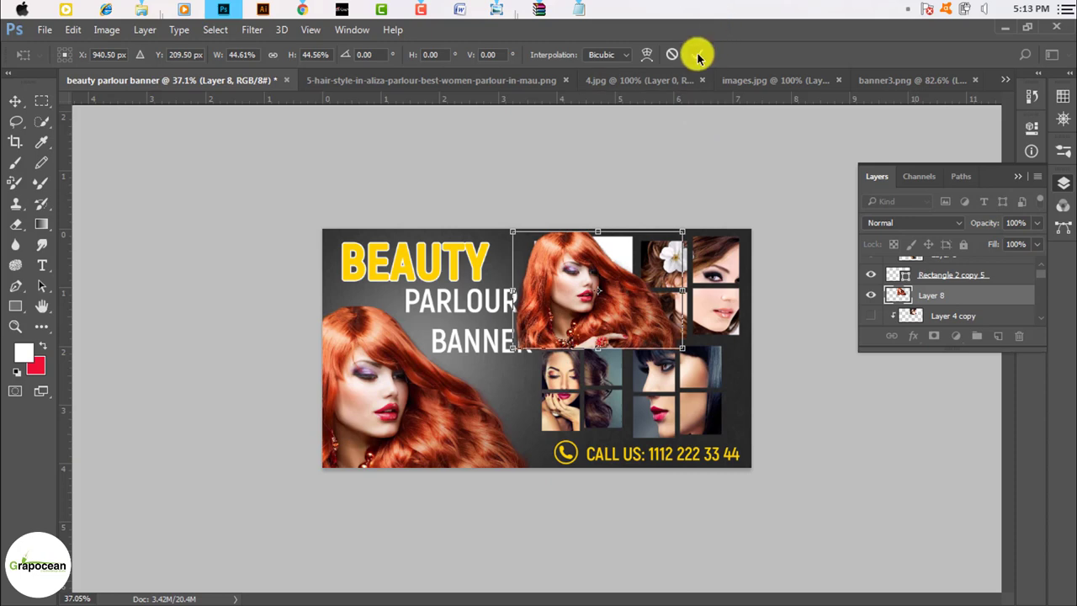
left_click(697, 55)
right_click(926, 293)
left_click(707, 400)
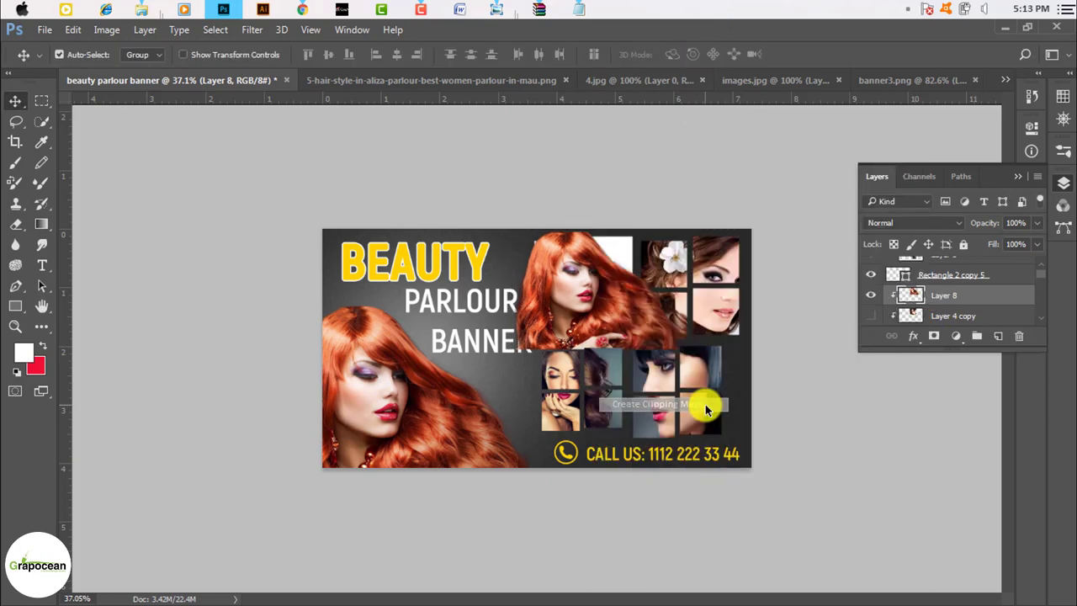
scroll(670, 299, "up", 1)
scroll(607, 462, "up", 1)
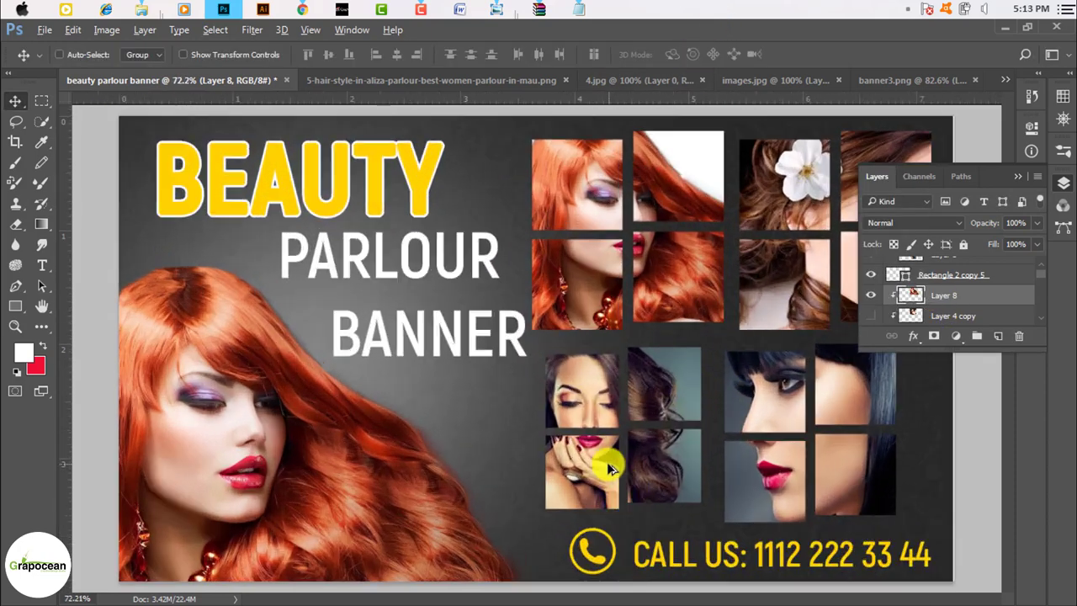
scroll(607, 461, "down", 1)
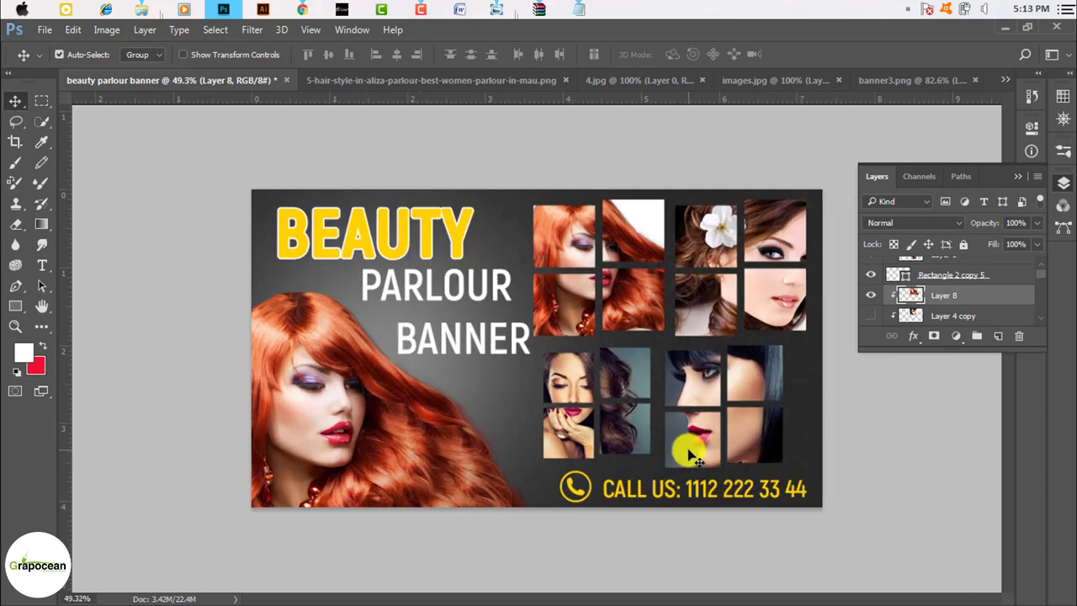
scroll(688, 455, "up", 1)
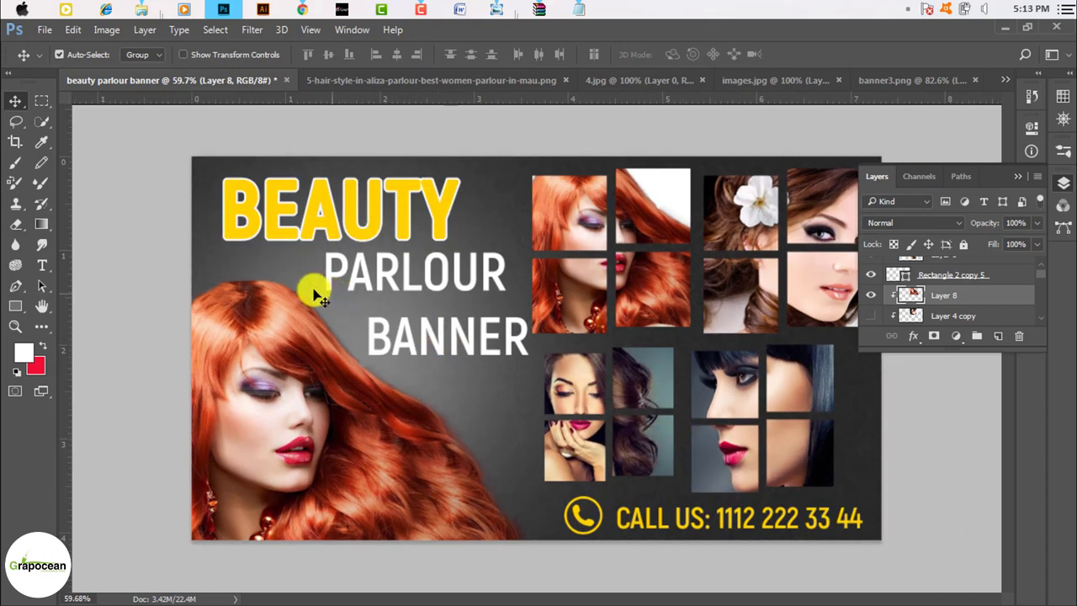
- Delete PARLOUR from the PARLOUR BANNER text layer, leaving only BANNER
left_click(38, 265)
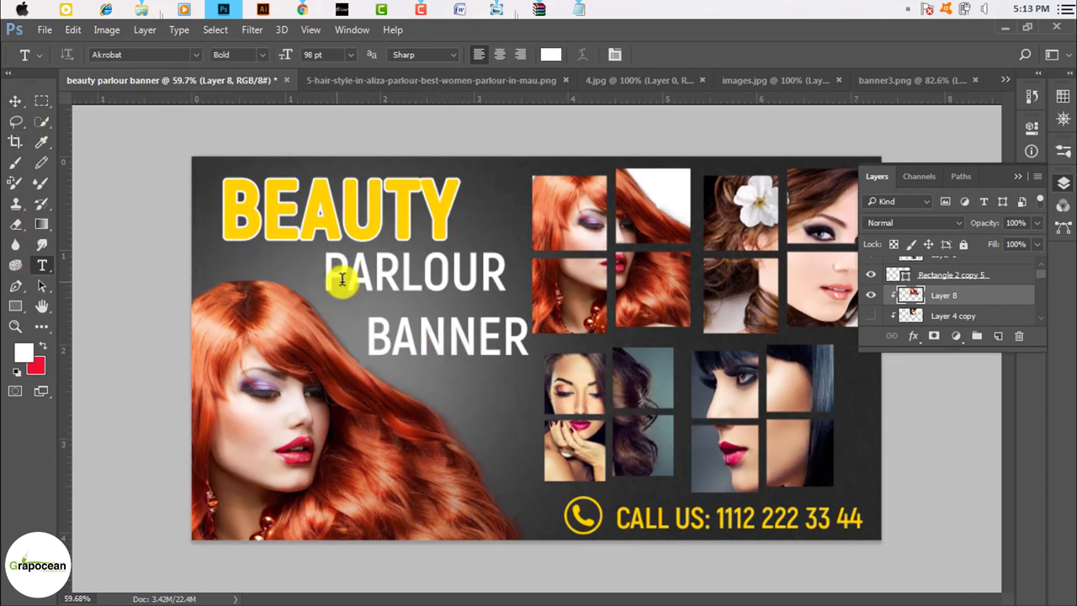
left_click(329, 269)
left_click_drag(329, 268, 533, 269)
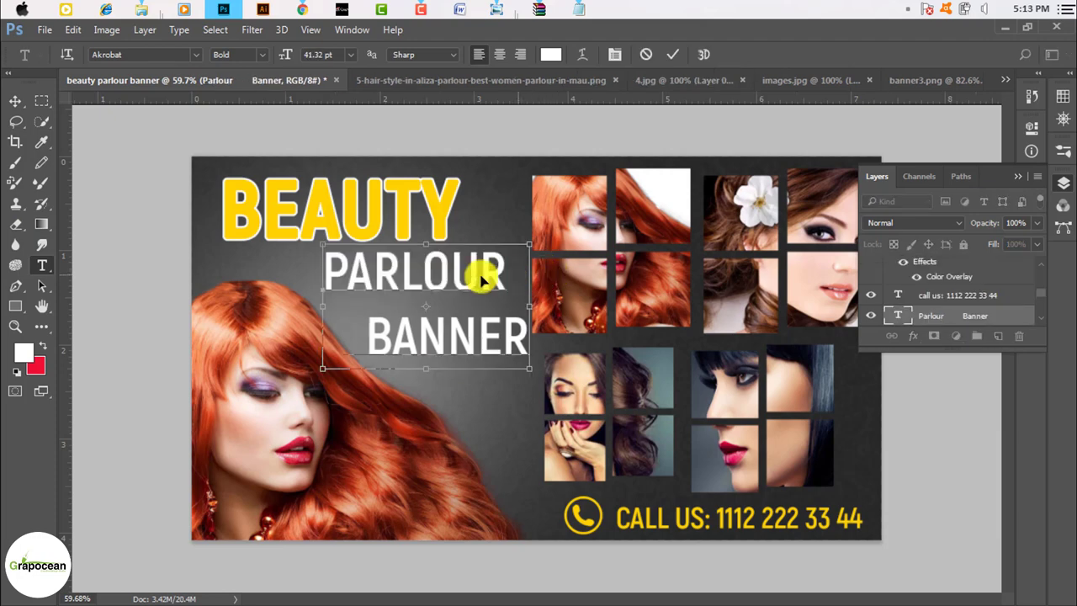
key("BackSpace")
key("ctrl+Return")
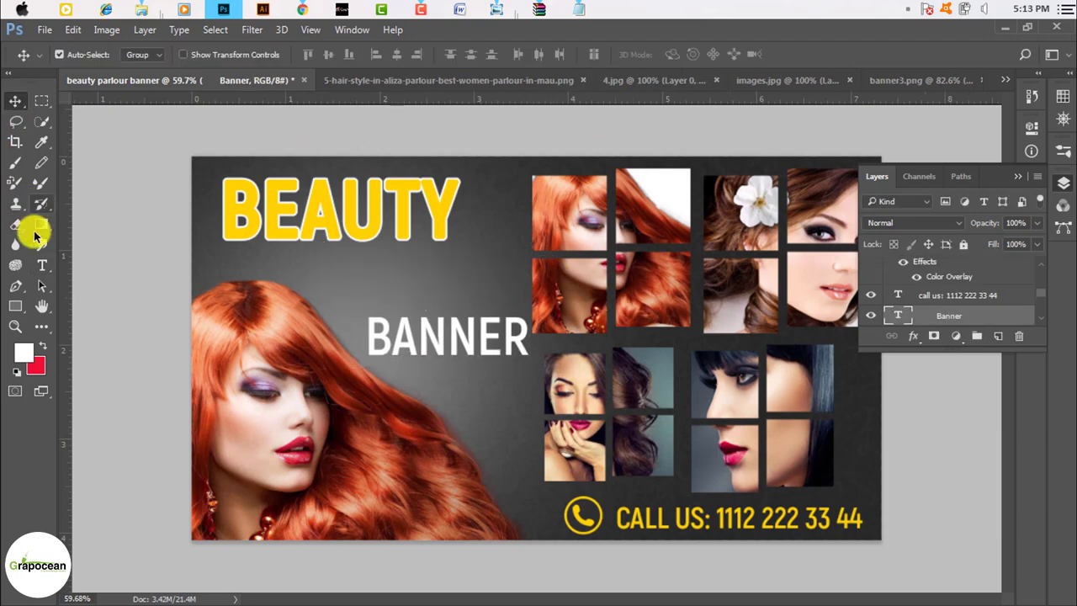
- Try typing PARLOUR as a new text line, then discard it
left_click(41, 265)
left_click(358, 281)
type("PARLOUR")
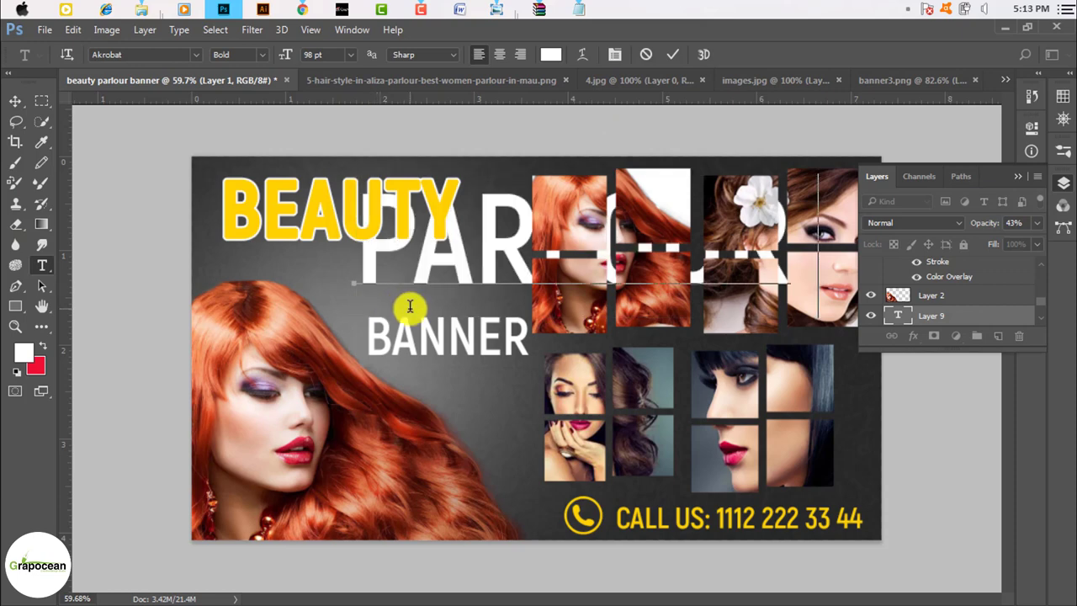
key("Escape")
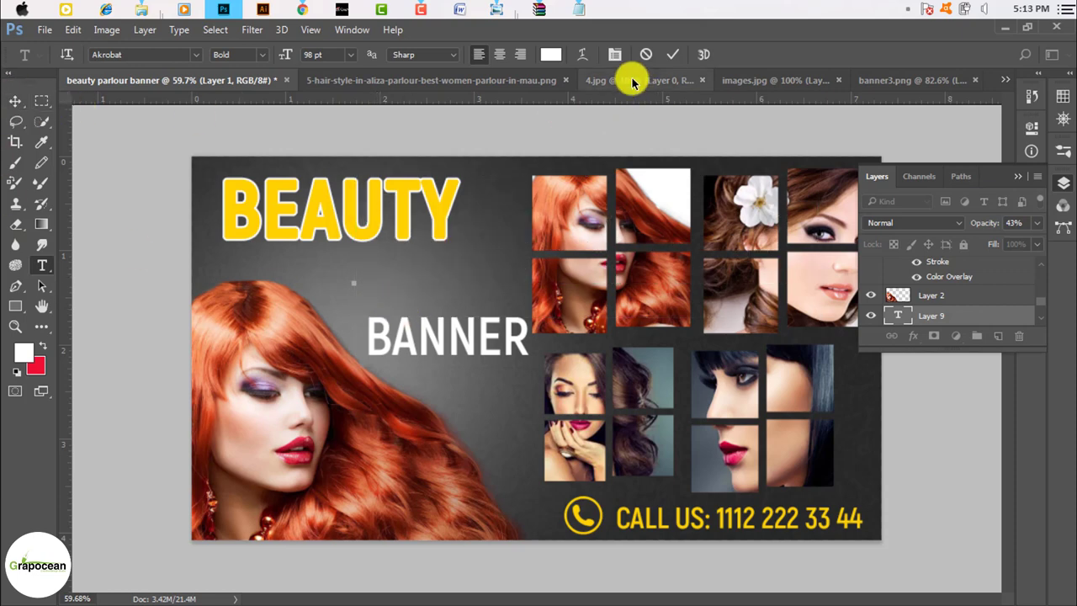
left_click(642, 55)
- Move BANNER up beneath BEAUTY and Alt-drag a copy of it just above
left_click(16, 100)
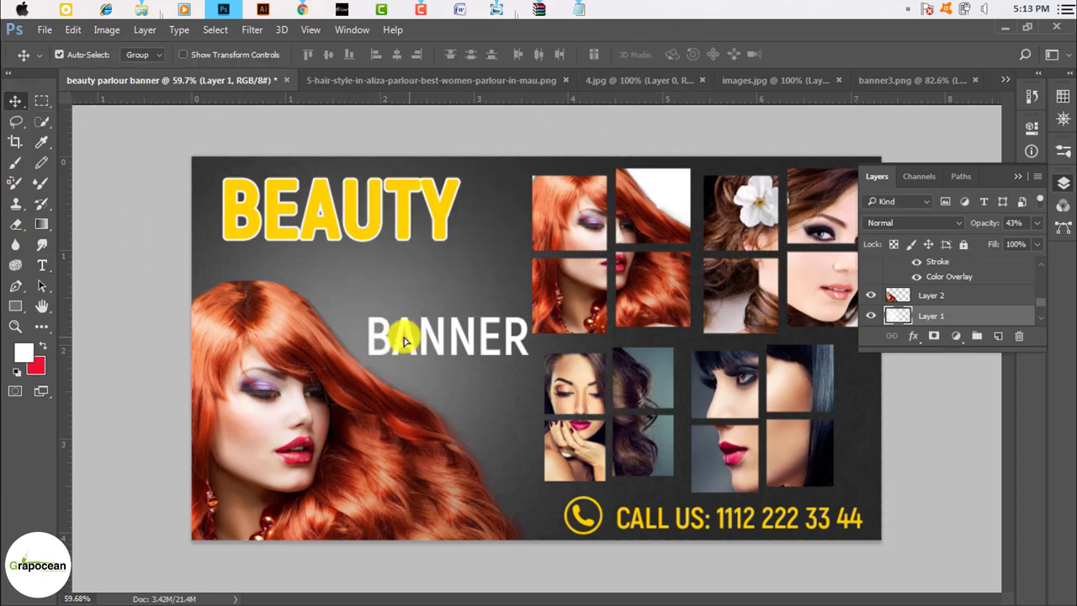
left_click_drag(404, 337, 381, 284)
mouse_move(452, 289)
left_mouse_down("ctrl+alt")
mouse_move(462, 345)
mouse_move(432, 352)
left_mouse_up("ctrl+alt")
key("ctrl+z")
left_click_drag(428, 297, 409, 271, "alt")
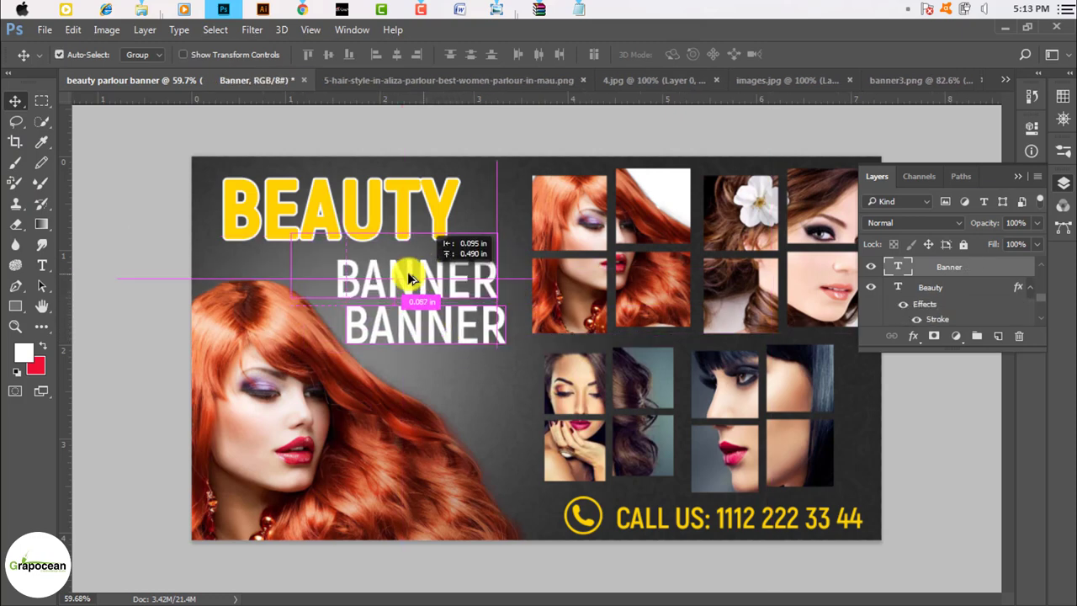
- Retype the upper BANNER copy as PARLOUR and stagger PARLOUR and BANNER under BEAUTY
left_click(41, 265)
double_click(490, 273)
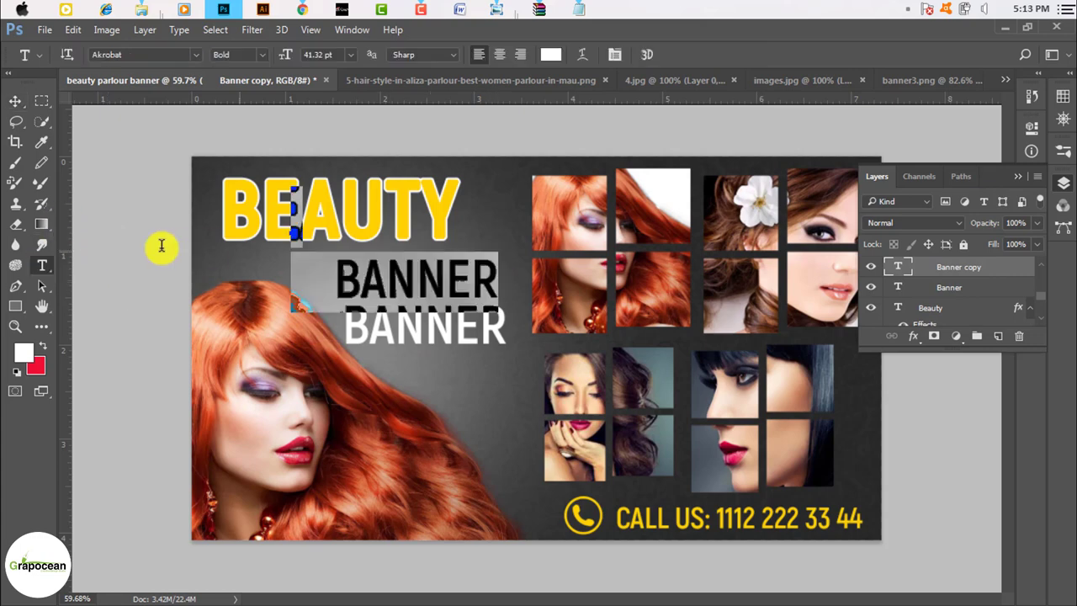
type("PARLOUR")
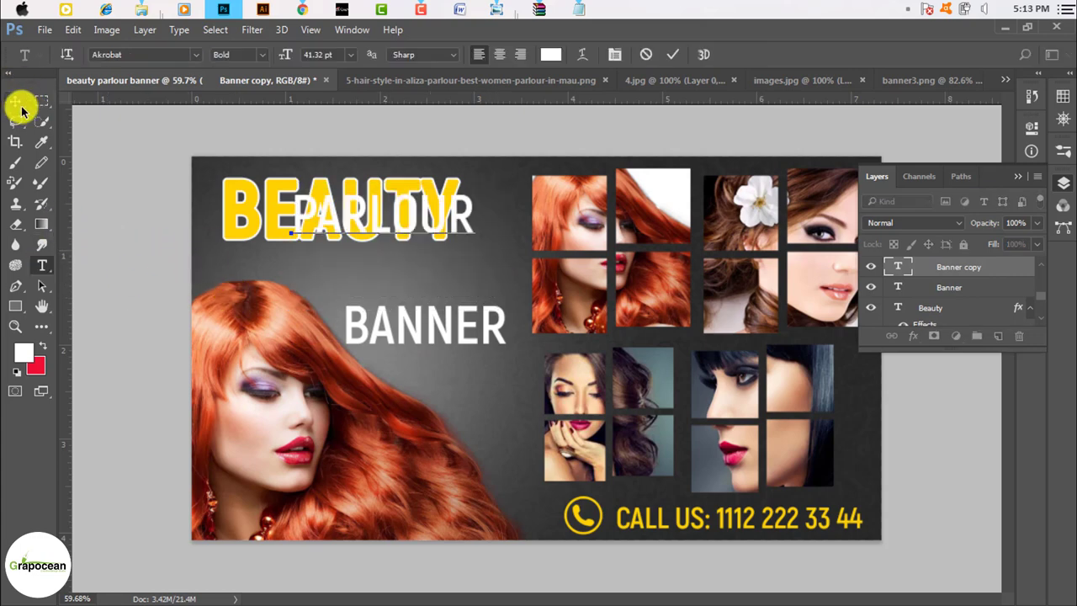
left_click(16, 105)
left_click_drag(341, 263, 348, 268)
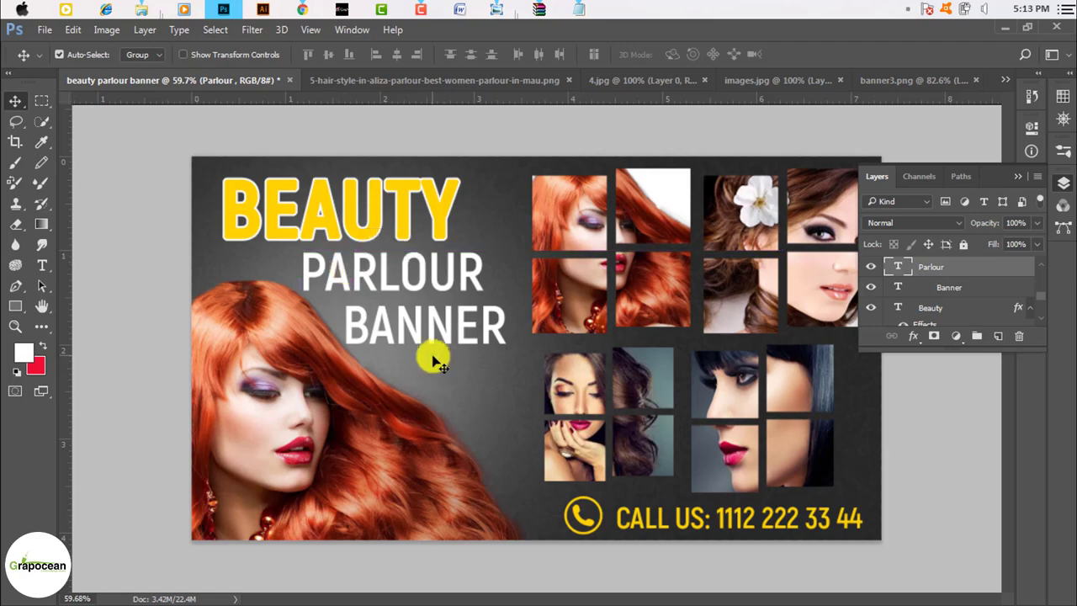
left_click_drag(448, 350, 460, 349)
scroll(460, 349, "down", 2)
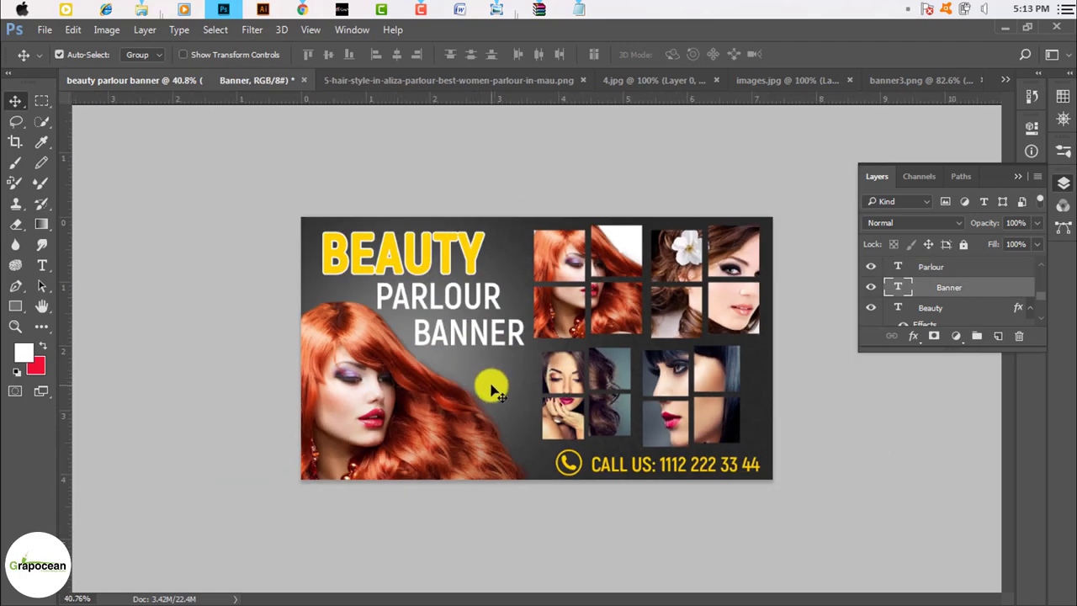
scroll(493, 384, "up", 2)
scroll(493, 385, "up", 1)
scroll(498, 381, "down", 1)
scroll(505, 378, "down", 2)
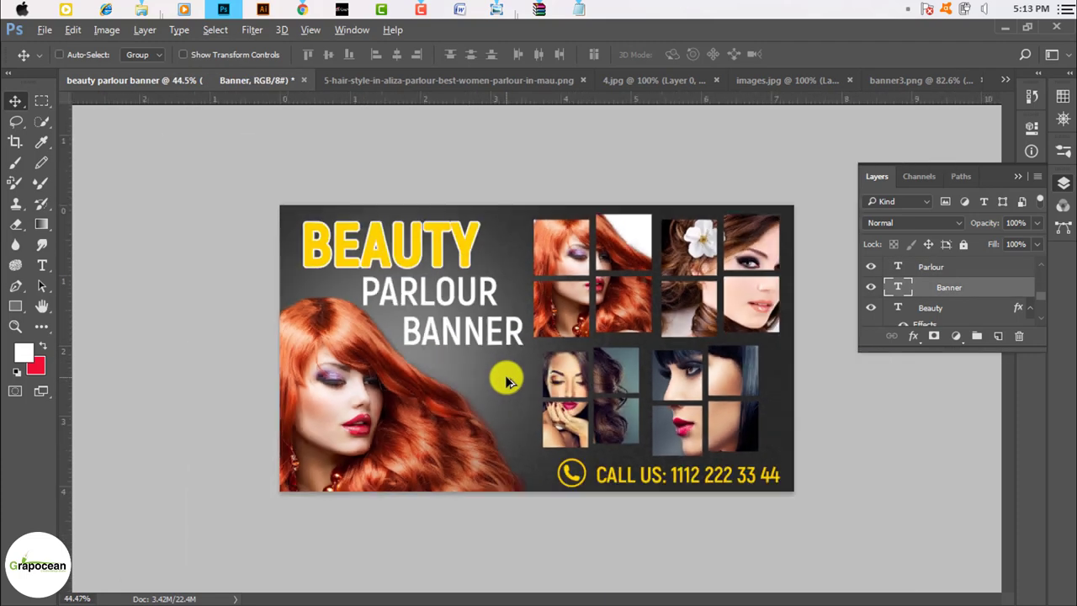
scroll(505, 377, "down", 1)
scroll(732, 444, "up", 3)
scroll(673, 420, "down", 3)
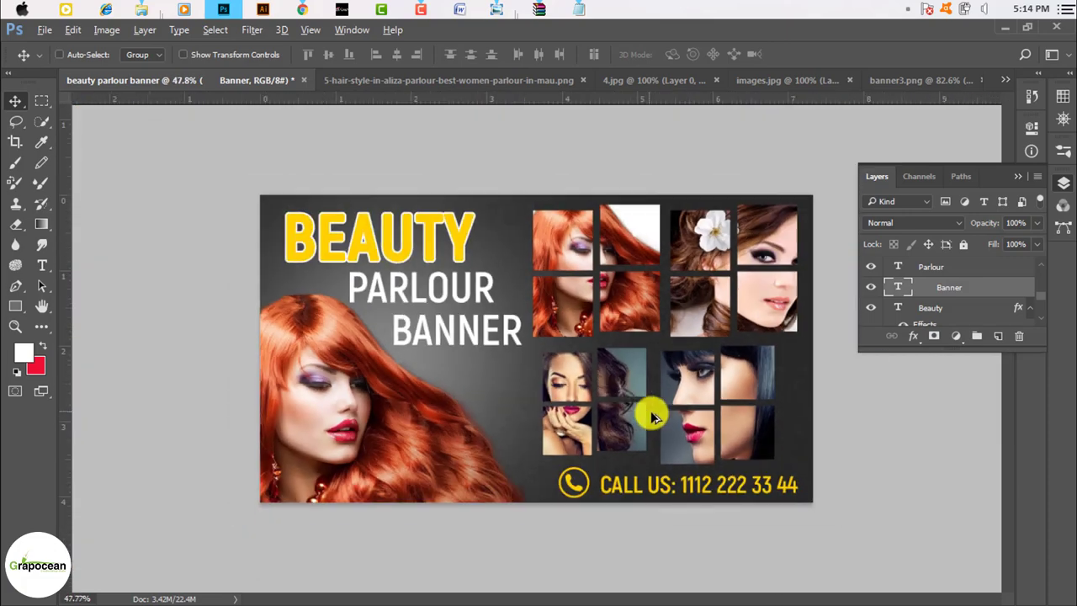
scroll(504, 395, "down", 1)
scroll(471, 337, "up", 2)
scroll(396, 286, "up", 3)
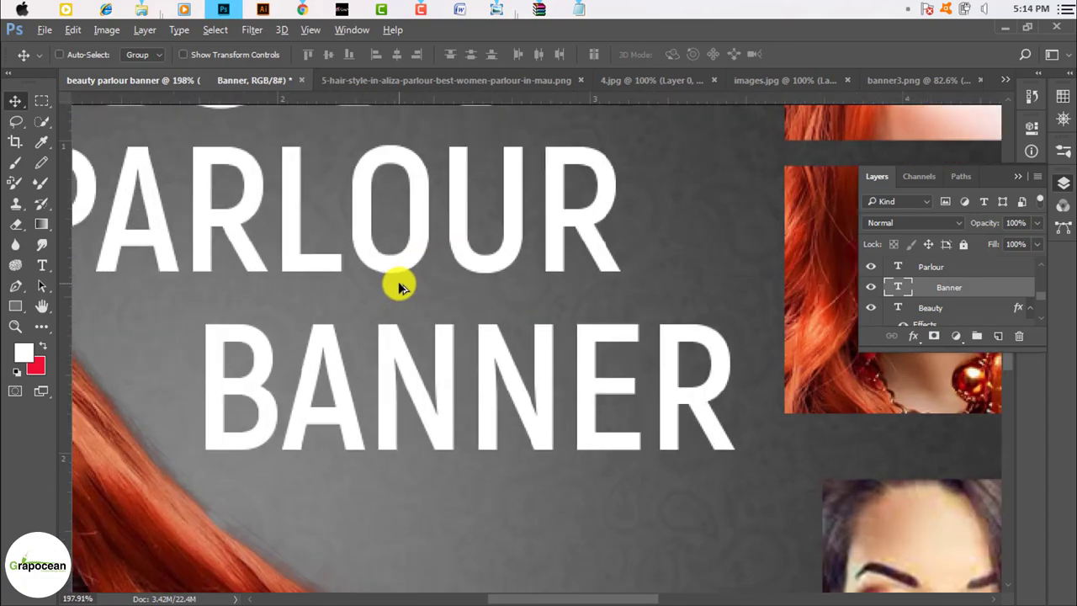
scroll(404, 288, "down", 2)
scroll(417, 292, "down", 2)
scroll(416, 319, "down", 2)
left_click(325, 420, "ctrl")
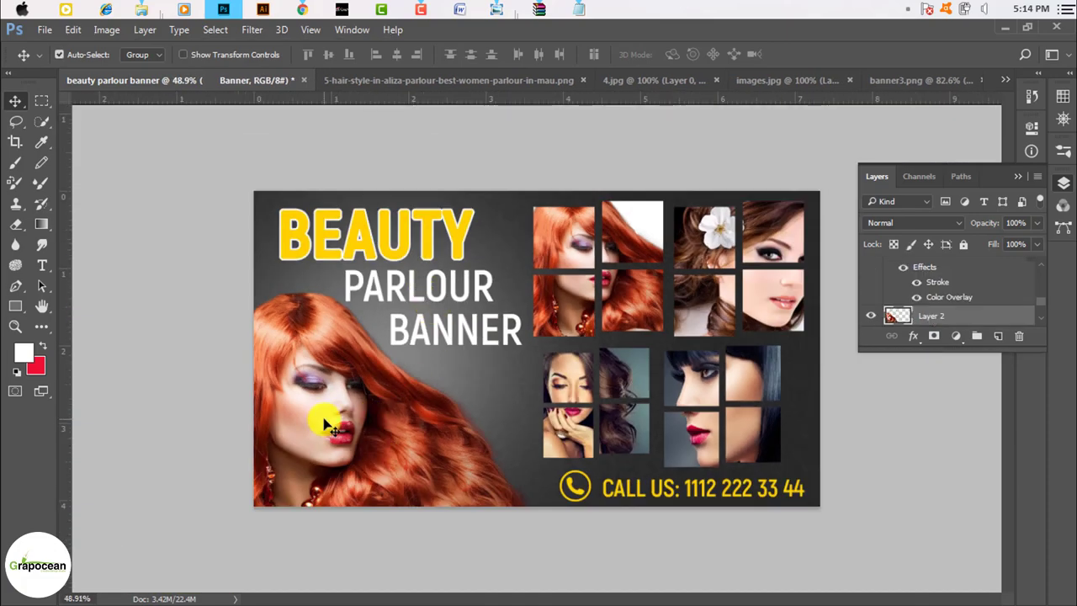